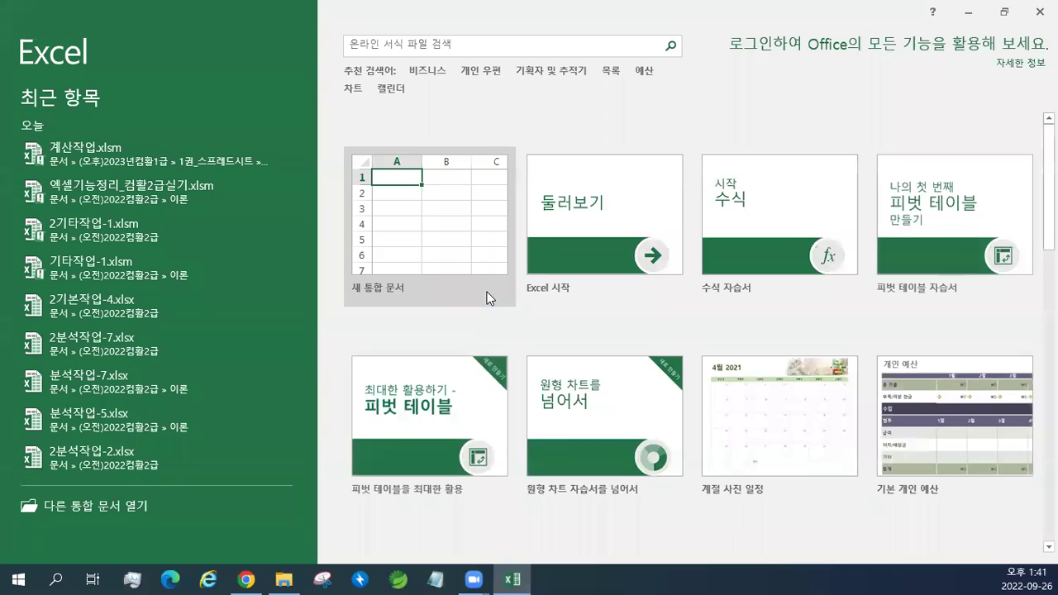
# - Browse for a workbook in the folder (오후)2023년컴활1급 > 1권_스프레드시트 > 이론 under Documents
pyautogui.click(130, 508)
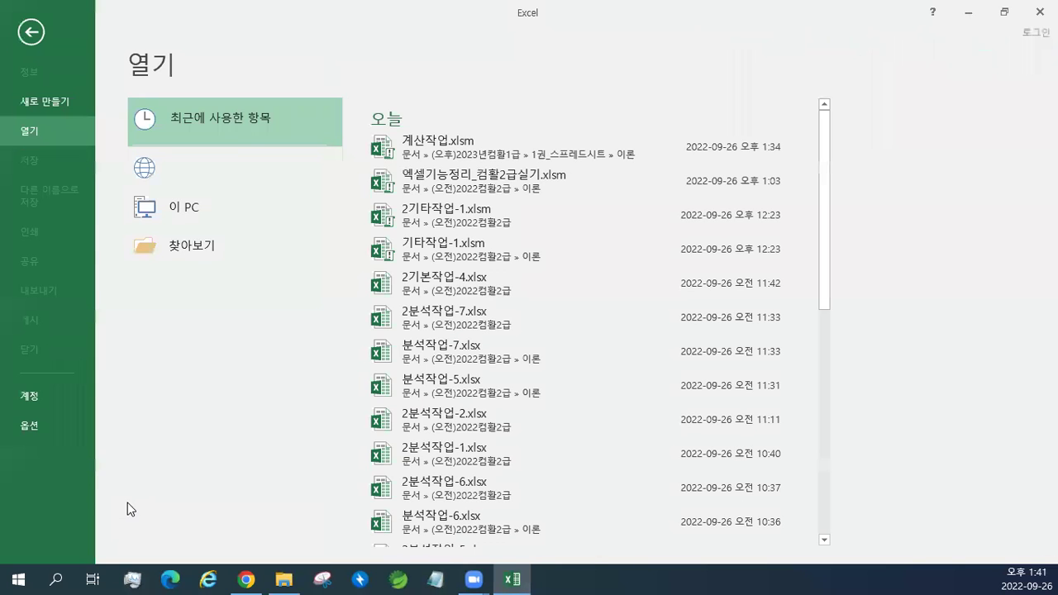
pyautogui.click(203, 299)
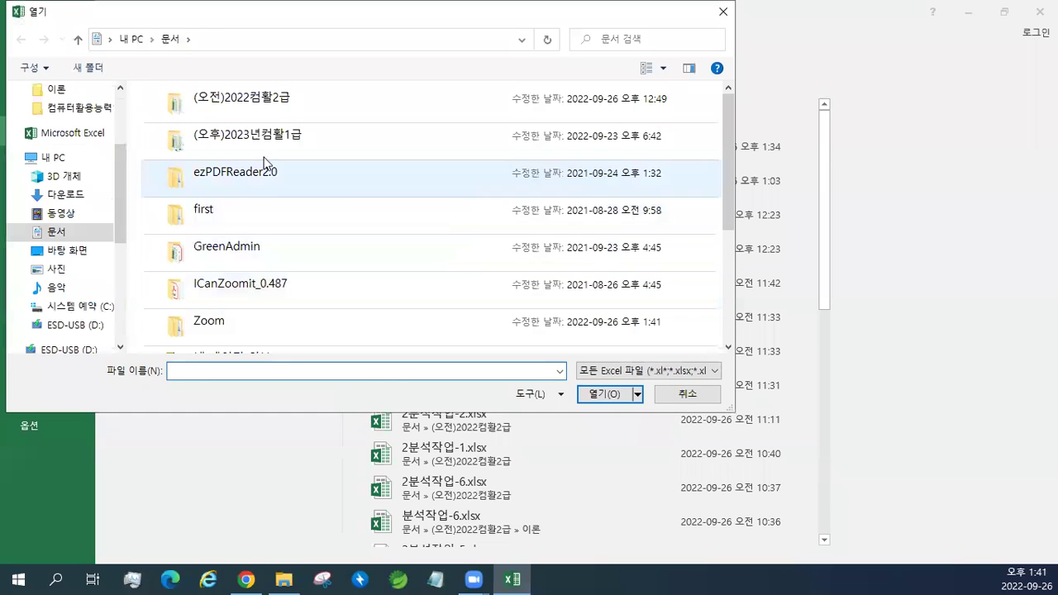
pyautogui.click(266, 142)
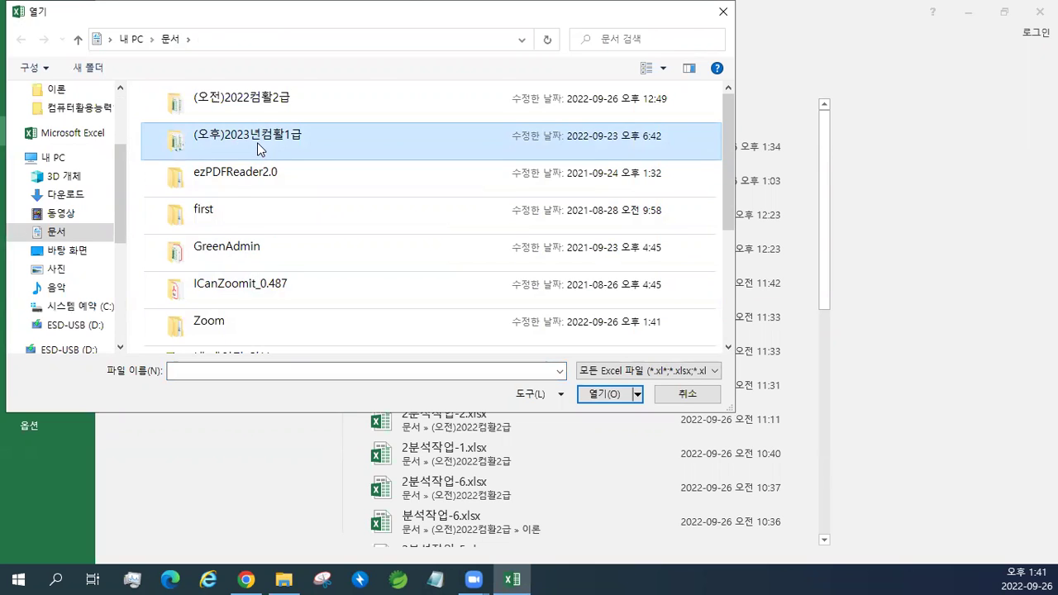
pyautogui.doubleClick(257, 142)
pyautogui.doubleClick(269, 110)
pyautogui.click(252, 178)
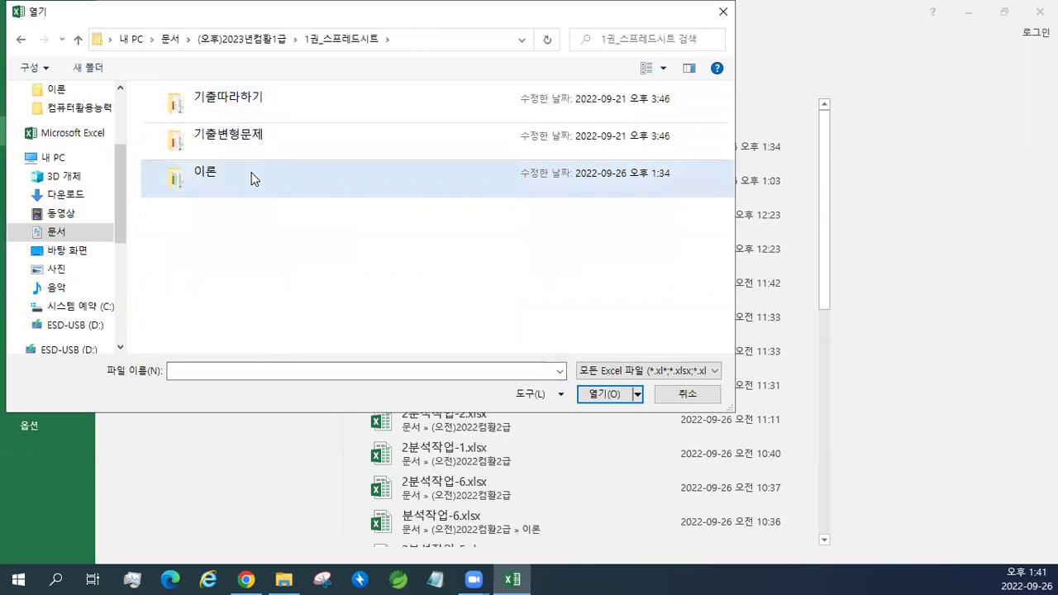
pyautogui.doubleClick(253, 178)
# - Open the workbook 계산작업.xlsm from the 이론 folder
pyautogui.click(648, 70)
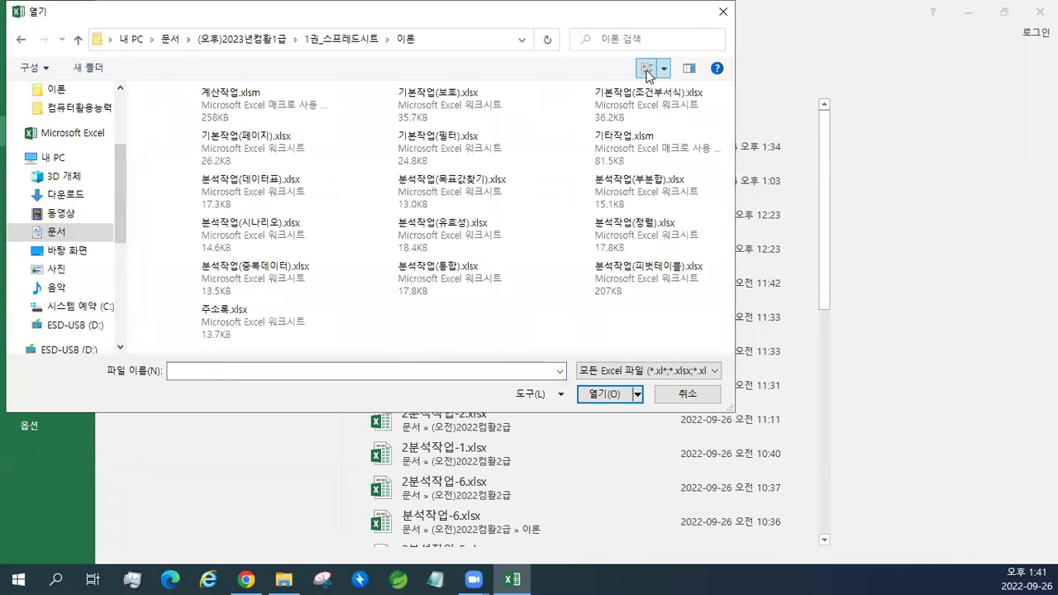
pyautogui.click(647, 69)
pyautogui.click(253, 113)
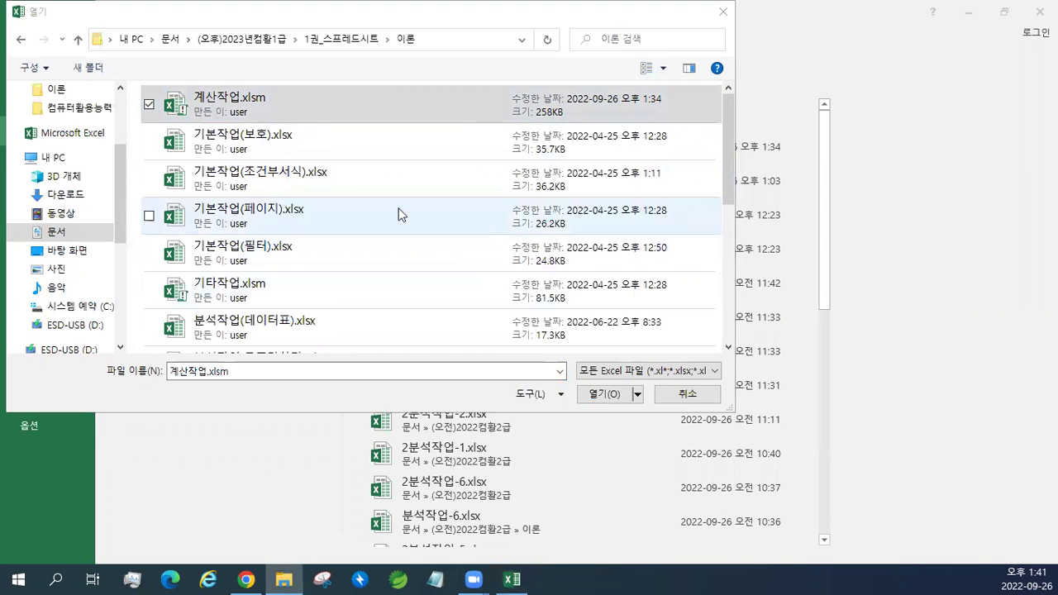
pyautogui.doubleClick(221, 105)
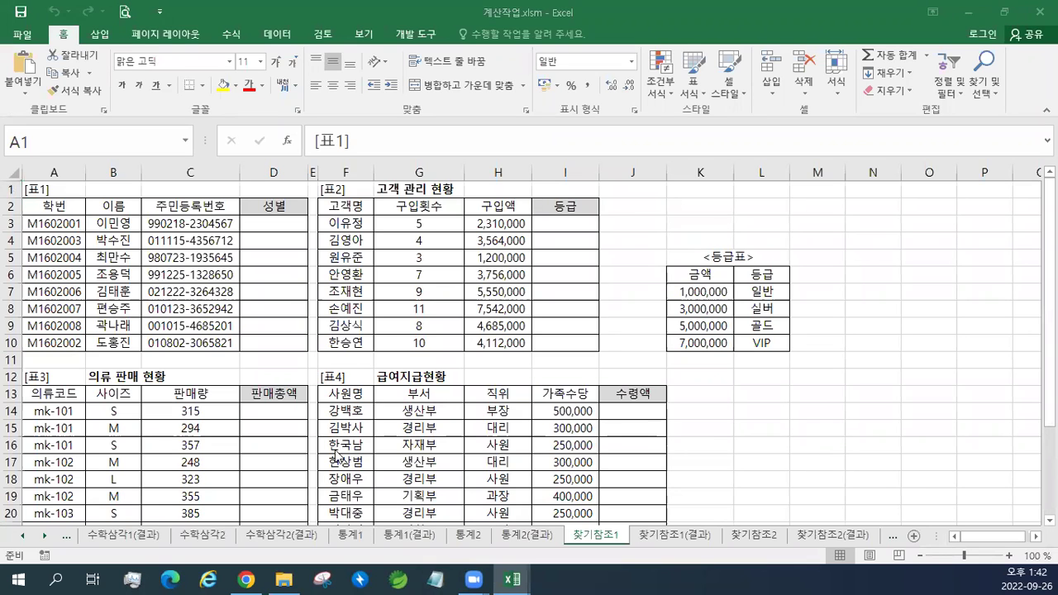
# - Go to the 데이터베이스 worksheet and show the workbook window at full size
pyautogui.click(1006, 13)
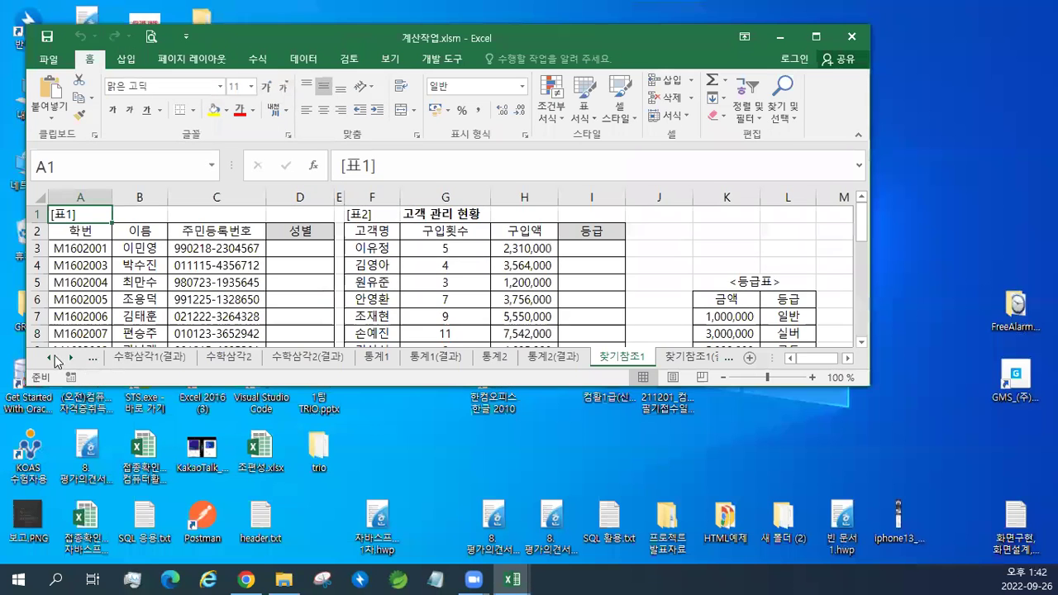
pyautogui.click(50, 357)
pyautogui.click(49, 357)
pyautogui.click(50, 358)
pyautogui.click(49, 358)
pyautogui.click(197, 359)
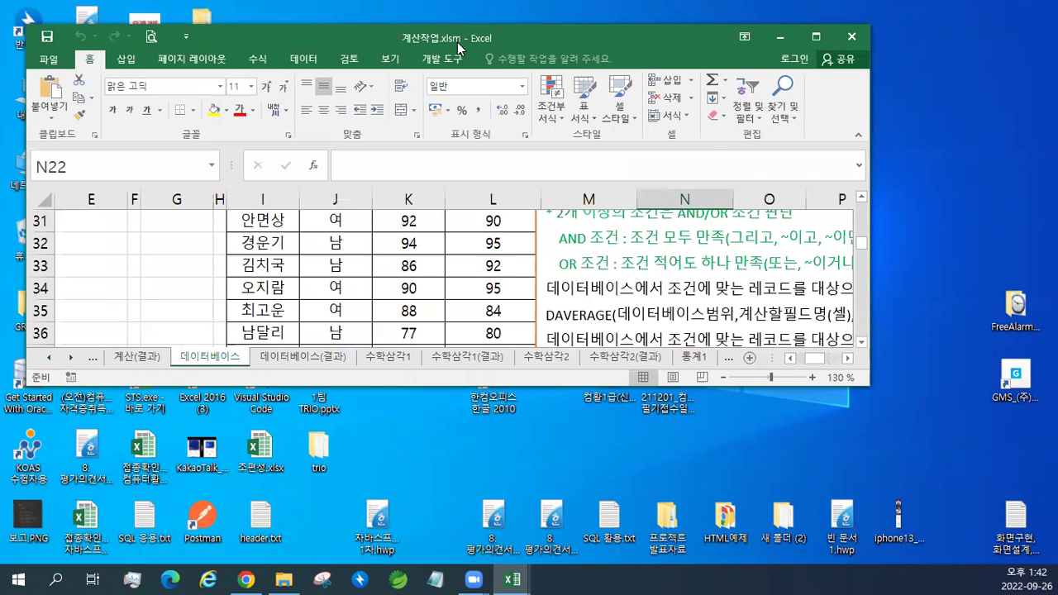
pyautogui.doubleClick(457, 43)
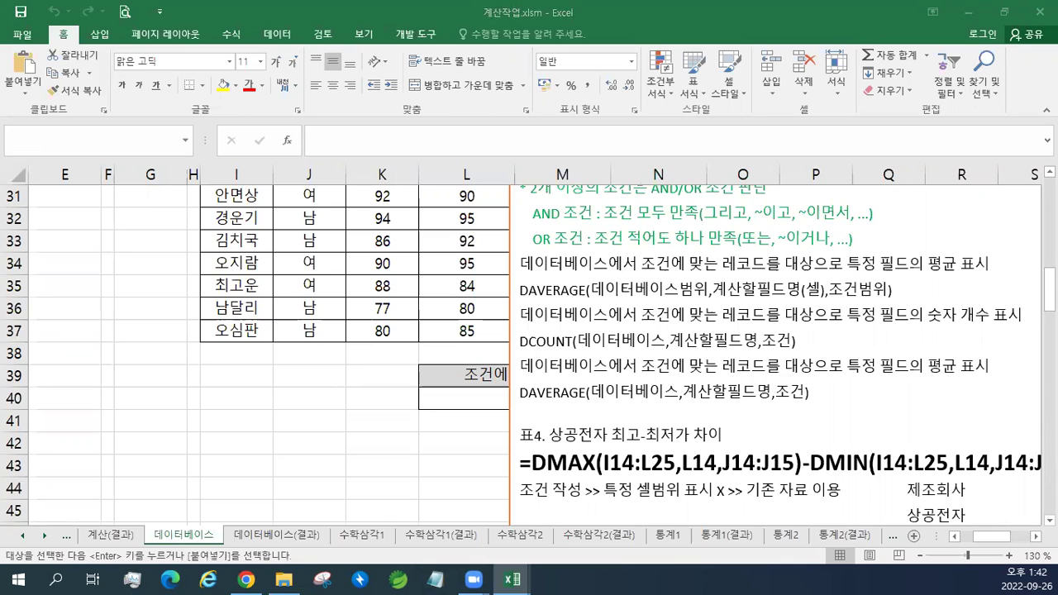
# - Shift the notes text box down to uncover cell N27 and enter 교재60페이지 there
pyautogui.scroll(2, 398, 247)
pyautogui.scroll(1, 398, 247)
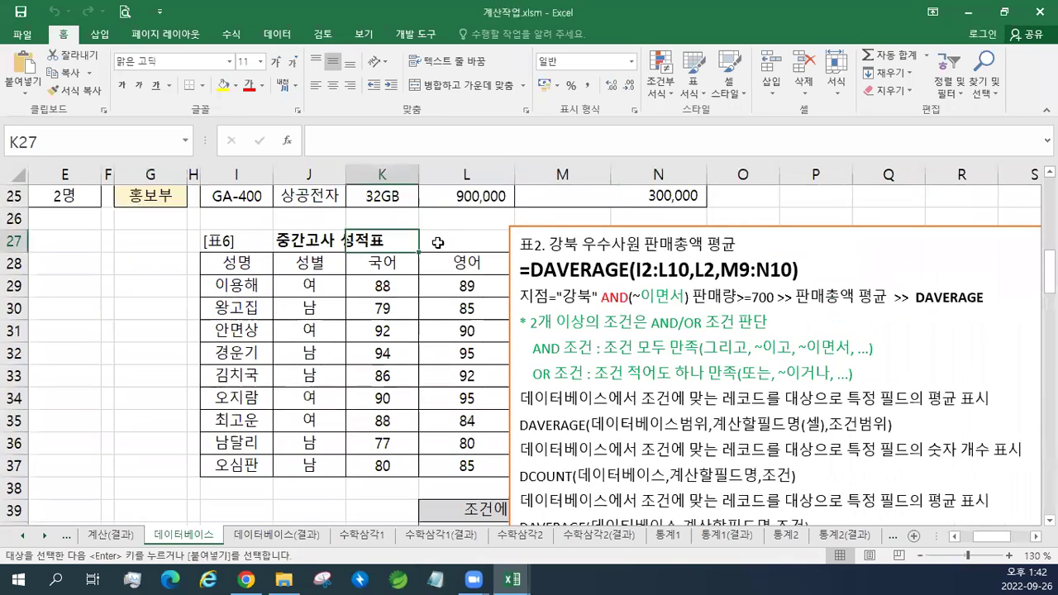
pyautogui.click(614, 226)
pyautogui.moveTo(614, 226); pyautogui.dragTo(647, 283)
pyautogui.rightClick(637, 237)
pyautogui.press('Escape')
pyautogui.write('교재60페이지')
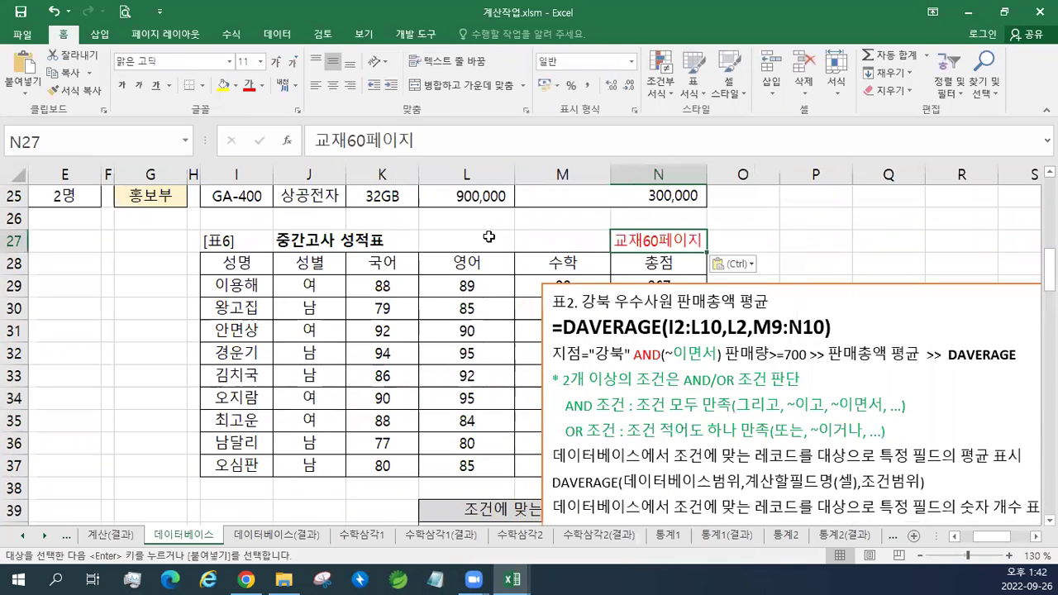
# - Move the notes text box beside the [표6] 중간고사 성적표 table so it no longer covers the 수학 and 총점 columns
pyautogui.click(477, 244)
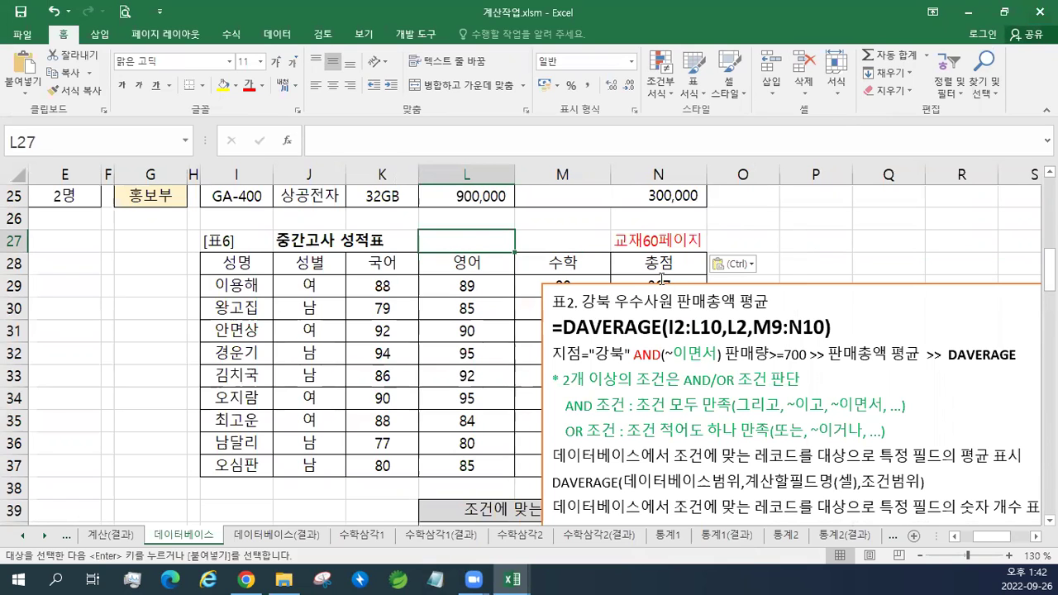
pyautogui.click(659, 285)
pyautogui.click(659, 285)
pyautogui.moveTo(659, 284)
pyautogui.mouseDown()
pyautogui.moveTo(823, 288)
pyautogui.moveTo(829, 278)
pyautogui.mouseUp()
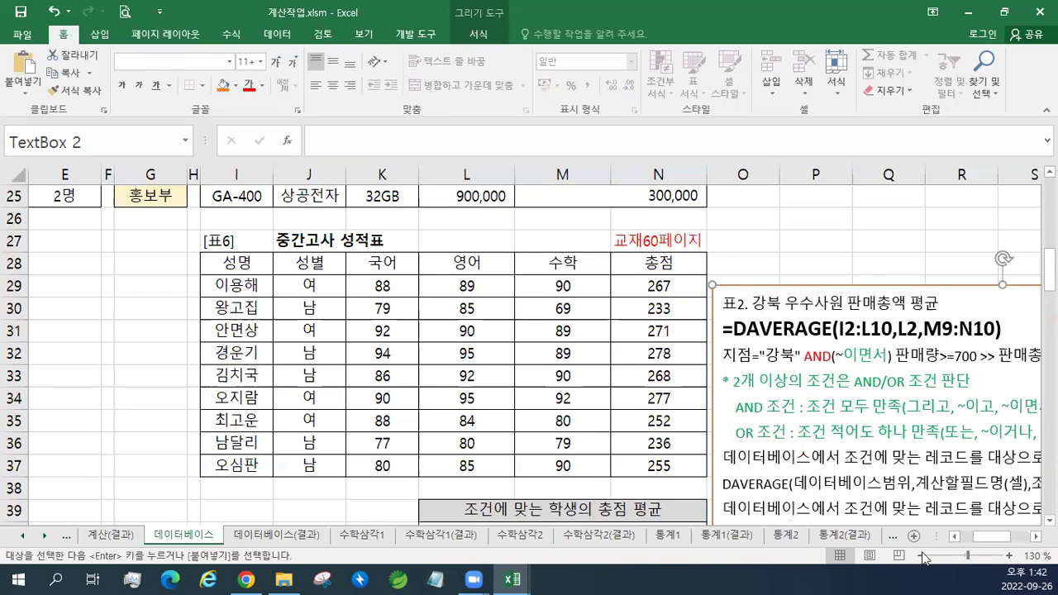
pyautogui.click(1050, 521)
pyautogui.click(1050, 520)
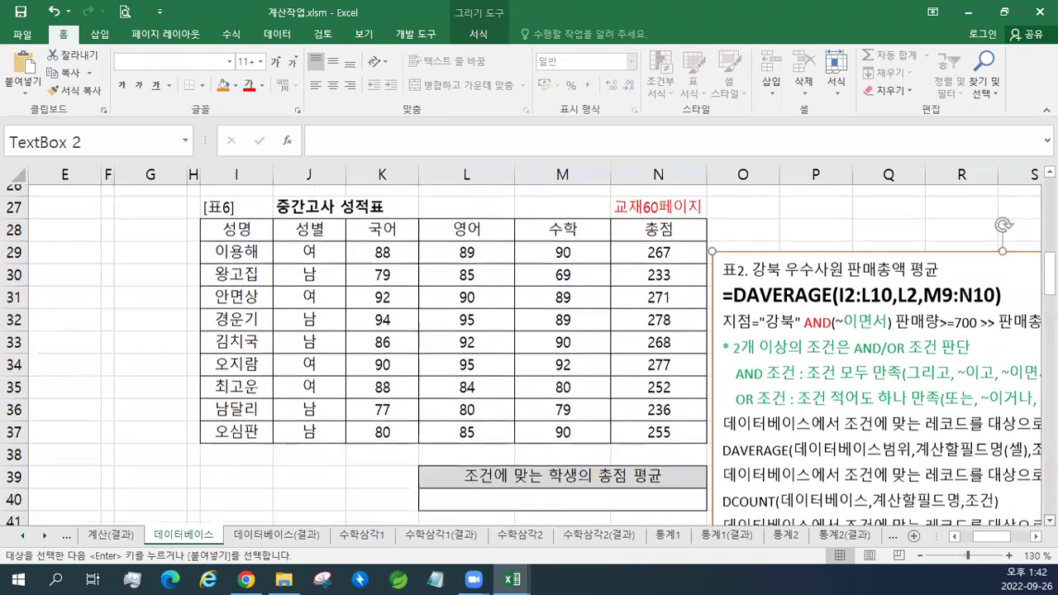
pyautogui.click(1036, 537)
pyautogui.click(1037, 536)
pyautogui.click(1036, 537)
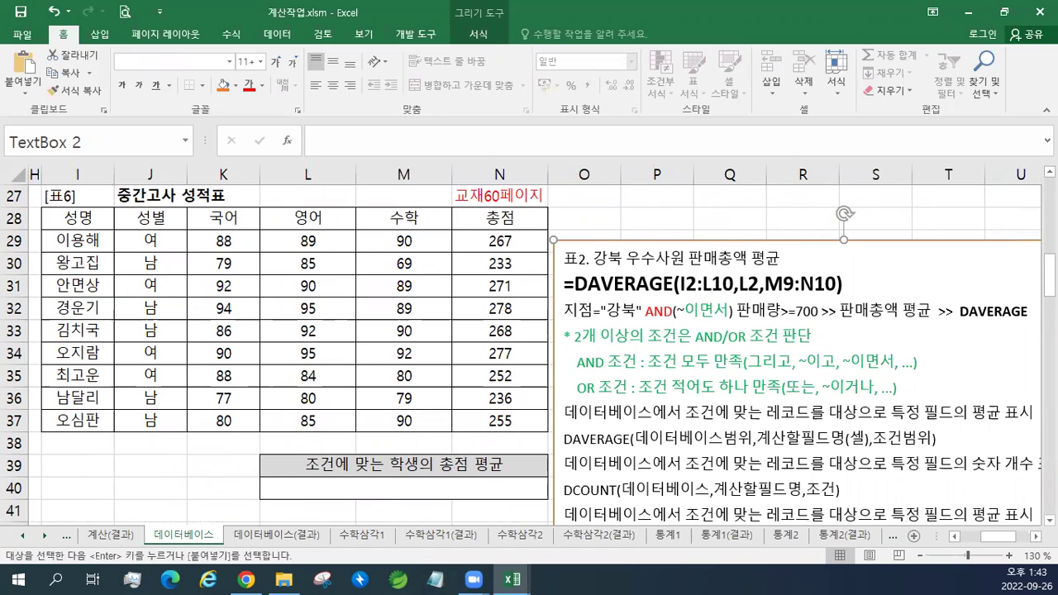
# - Replace the textbook page note in cell N27 with 교재56페이지
pyautogui.click(486, 202)
pyautogui.press('Delete')
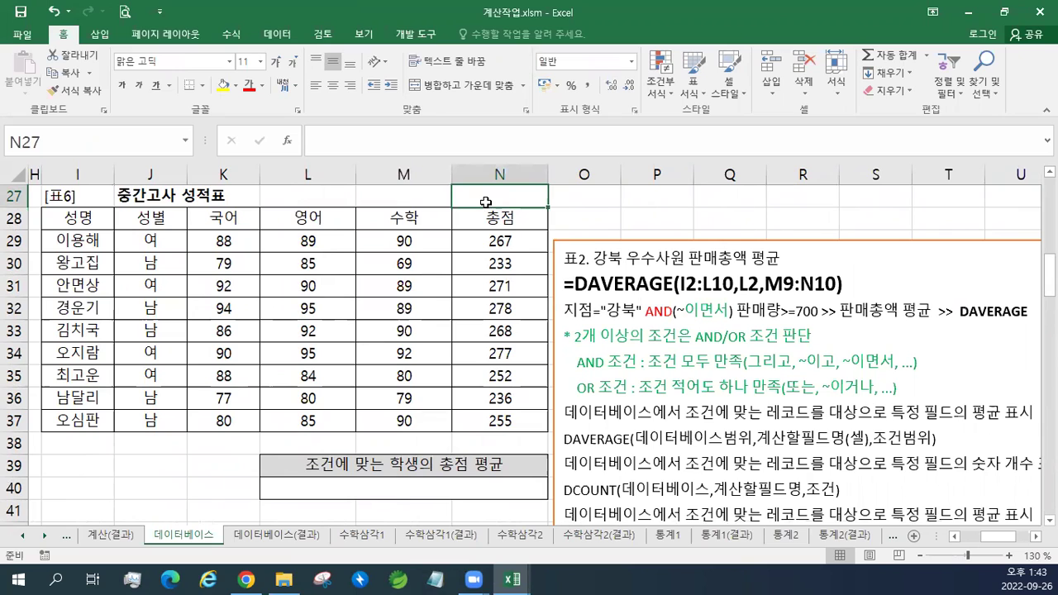
pyautogui.write('56')
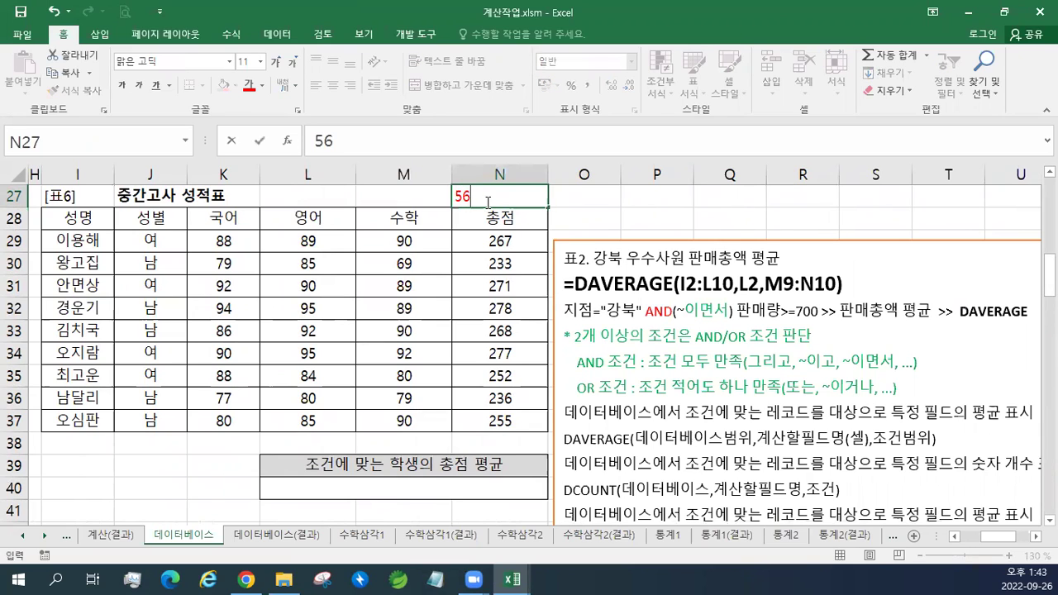
pyautogui.press('BackSpace')
pyautogui.press('BackSpace')
pyautogui.write('rywo')
pyautogui.press('BackSpace')
pyautogui.press('BackSpace')
pyautogui.press('BackSpace')
pyautogui.press('BackSpace')
pyautogui.write('교ㅛ')
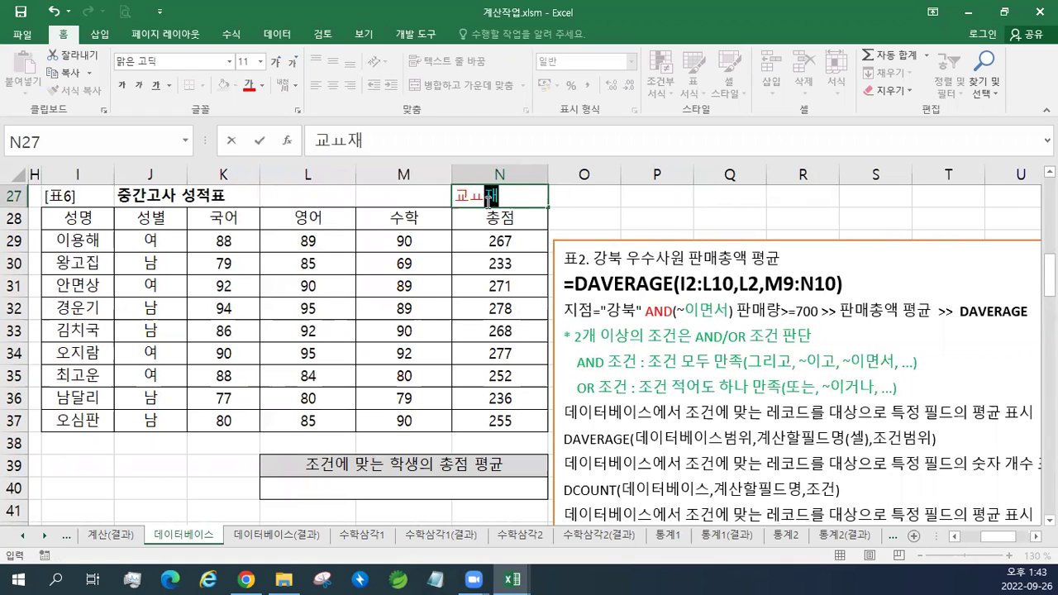
pyautogui.press('BackSpace')
pyautogui.write('재56')
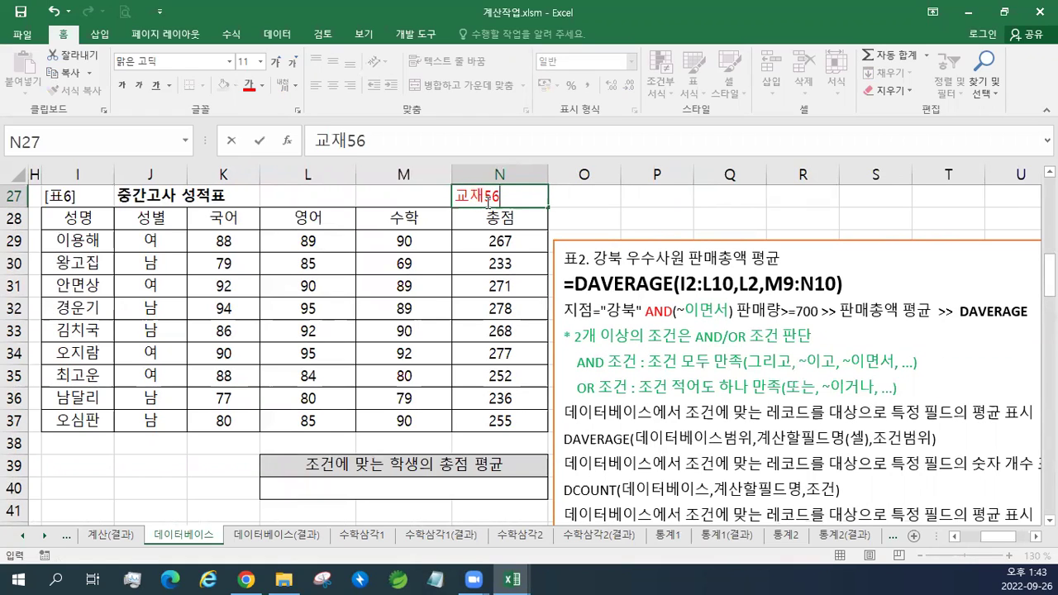
pyautogui.write('페이지')
pyautogui.press('Return')
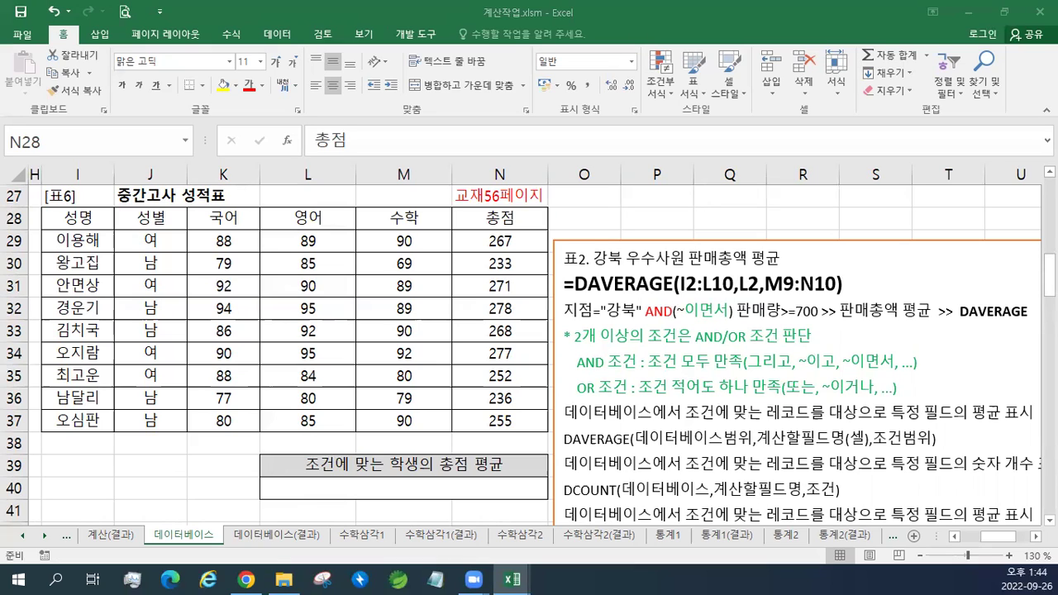
# - Add the heading 표6. 조건에 맞는 학생의 총점 평균 above the 표2 notes, followed by 성별="남" AND 영어>=90 OR 성별="여" AND 수학>=90
pyautogui.click(581, 258)
pyautogui.click(582, 259)
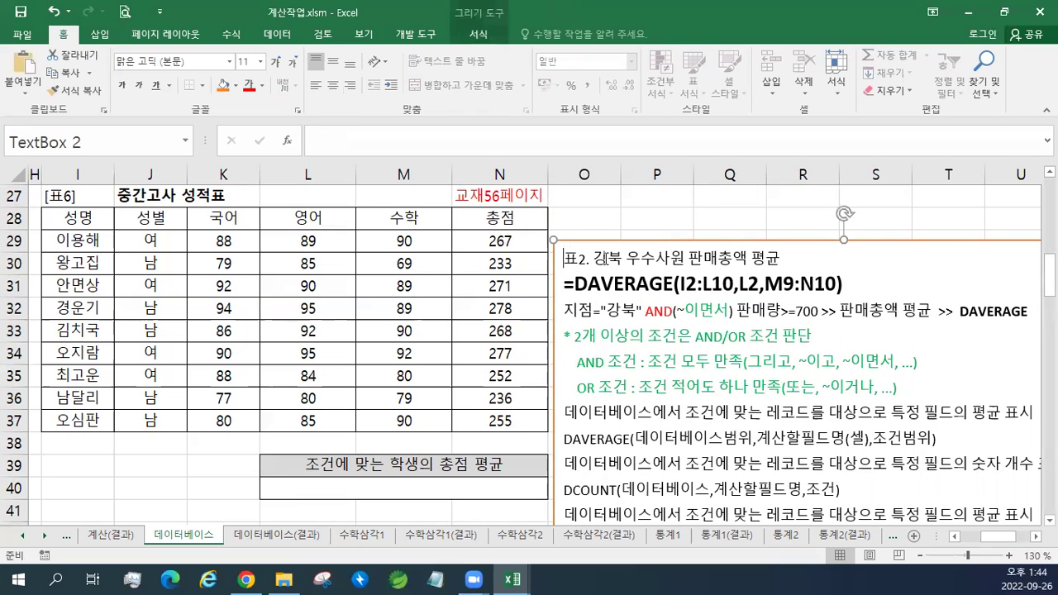
pyautogui.write('표6. 조건에 맞는 학생의 총점 평균')
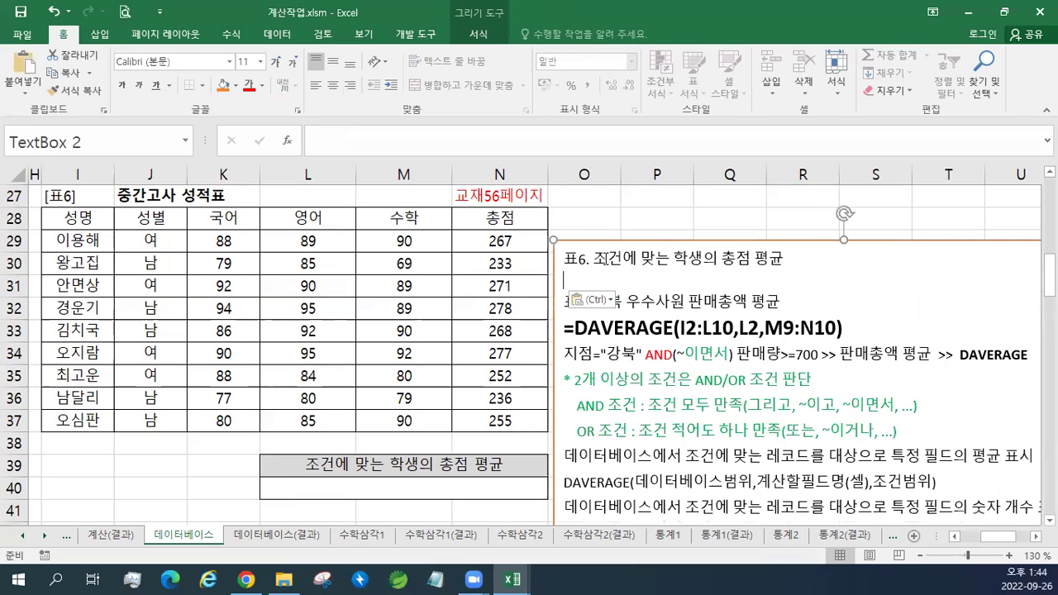
pyautogui.press('Return')
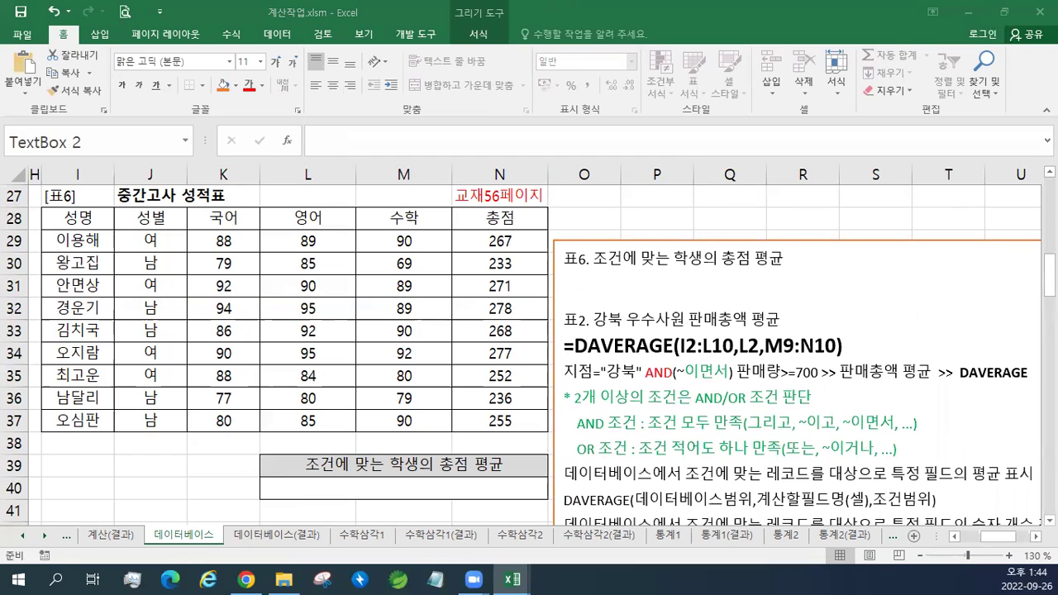
pyautogui.click(622, 279)
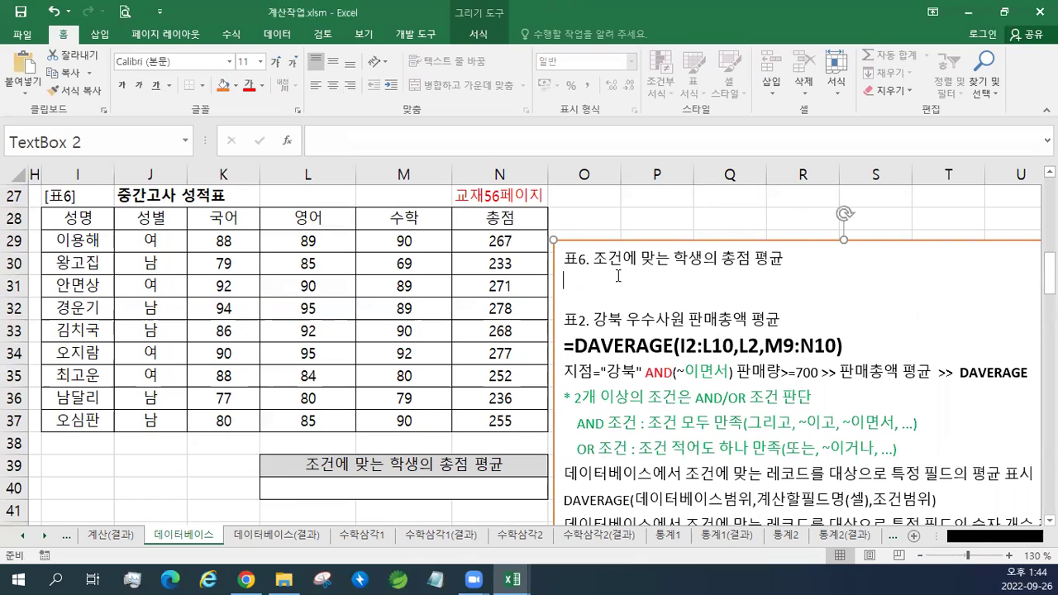
pyautogui.write('성별="남" AND 영어>=80 OR 성별="여" AND 수학>=90')
# - Remove the AND and OR operators from the 표6 condition line, leaving 성별="남" 영어>=90 성별="여" 수학>=90
pyautogui.click(658, 284)
pyautogui.press('BackSpace')
pyautogui.press('BackSpace')
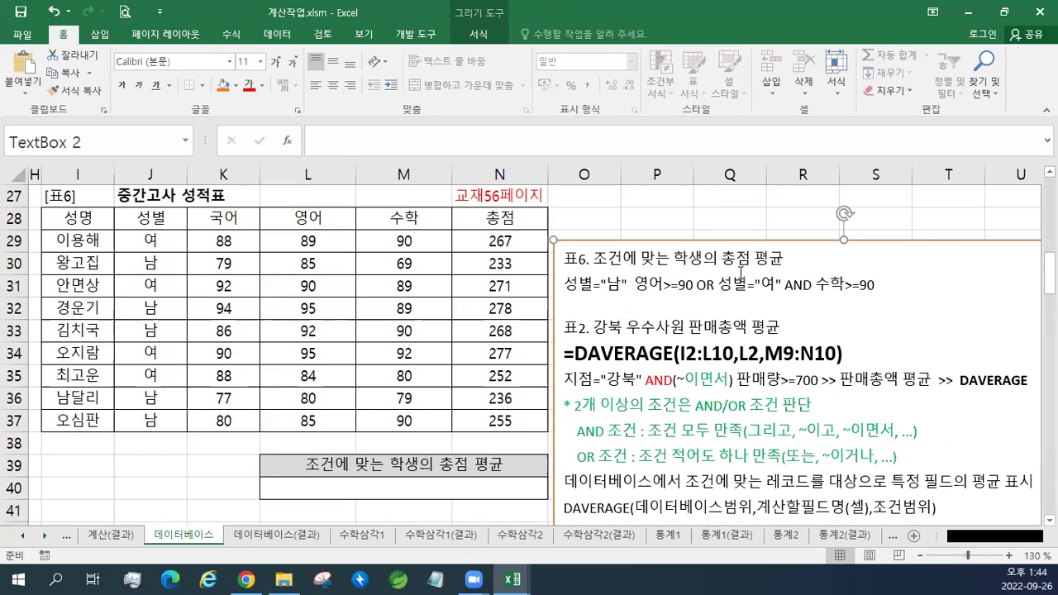
pyautogui.press('Right')
pyautogui.press('Right')
pyautogui.press('Right')
pyautogui.press('Right')
pyautogui.press('Right')
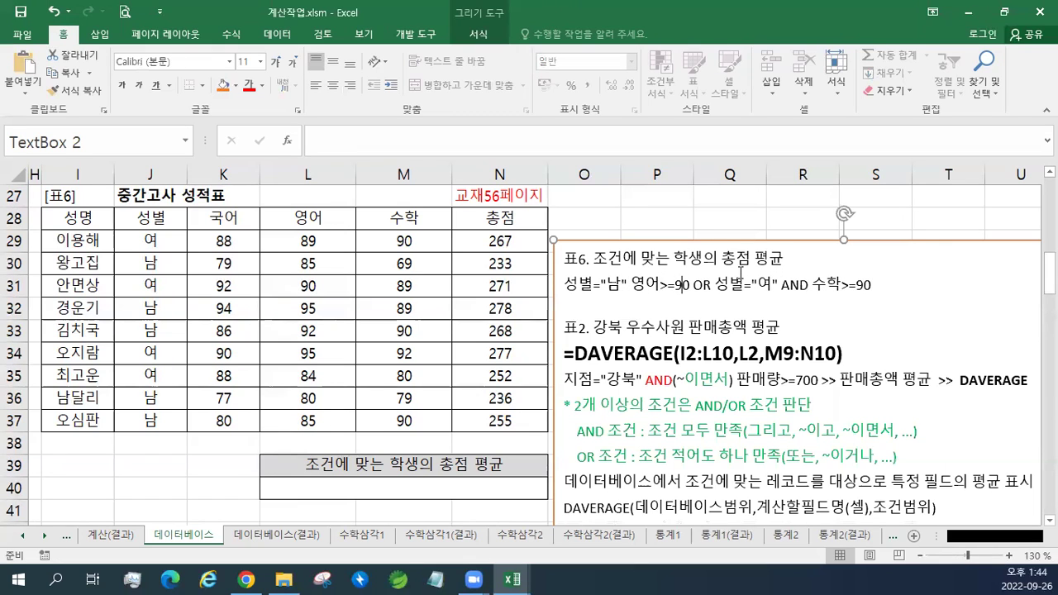
pyautogui.press('Delete')
pyautogui.press('Delete')
pyautogui.press('Delete')
pyautogui.press('Right')
pyautogui.press('Right')
pyautogui.press('Right')
pyautogui.press('Delete')
pyautogui.press('Delete')
pyautogui.press('Delete')
pyautogui.press('Delete')
pyautogui.press('Delete')
pyautogui.press('Delete')
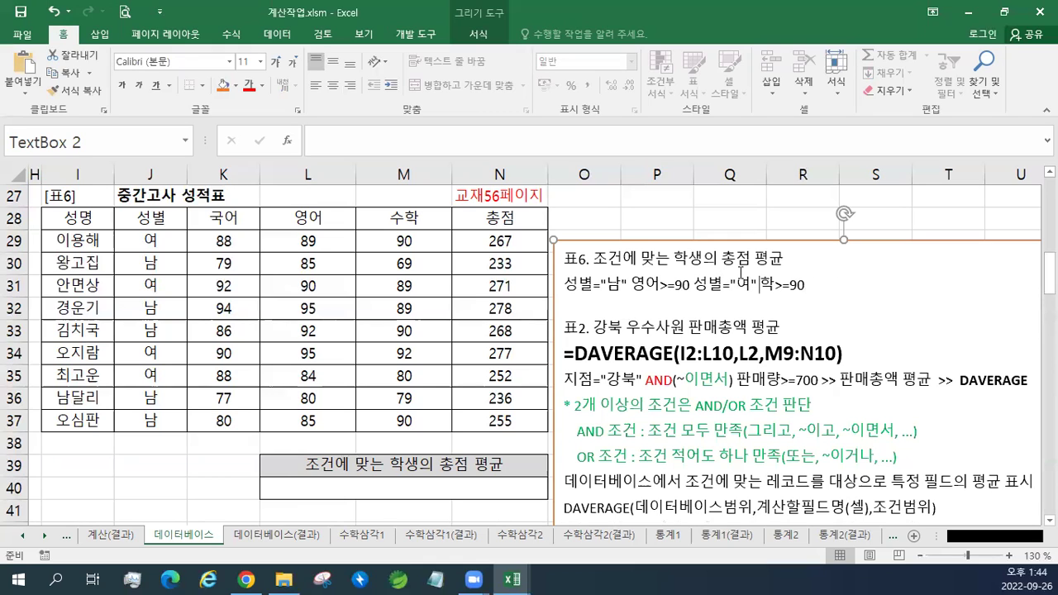
pyautogui.write('수')
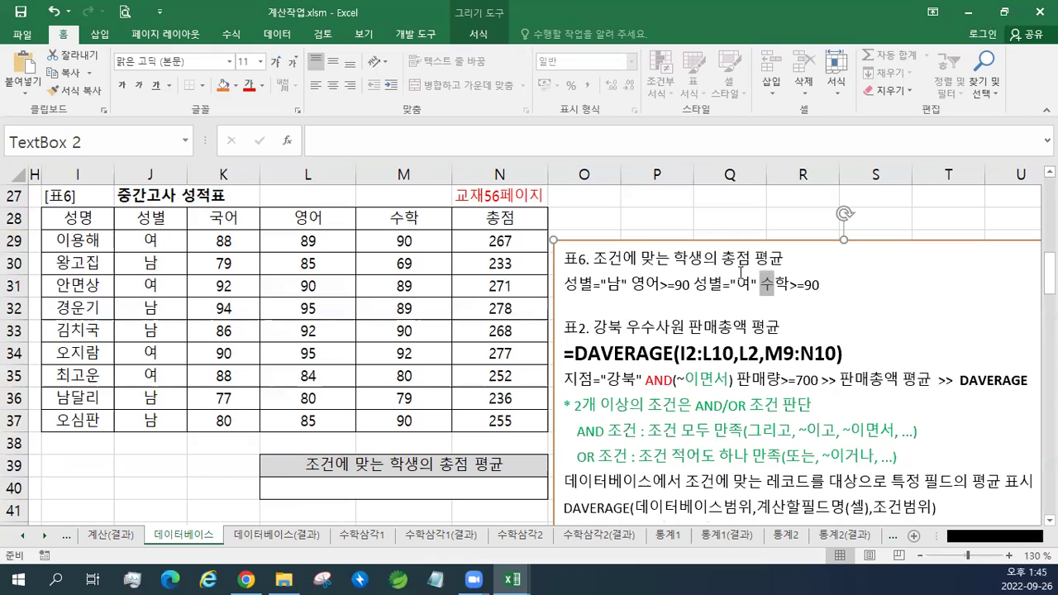
pyautogui.click(843, 290)
pyautogui.press('BackSpace')
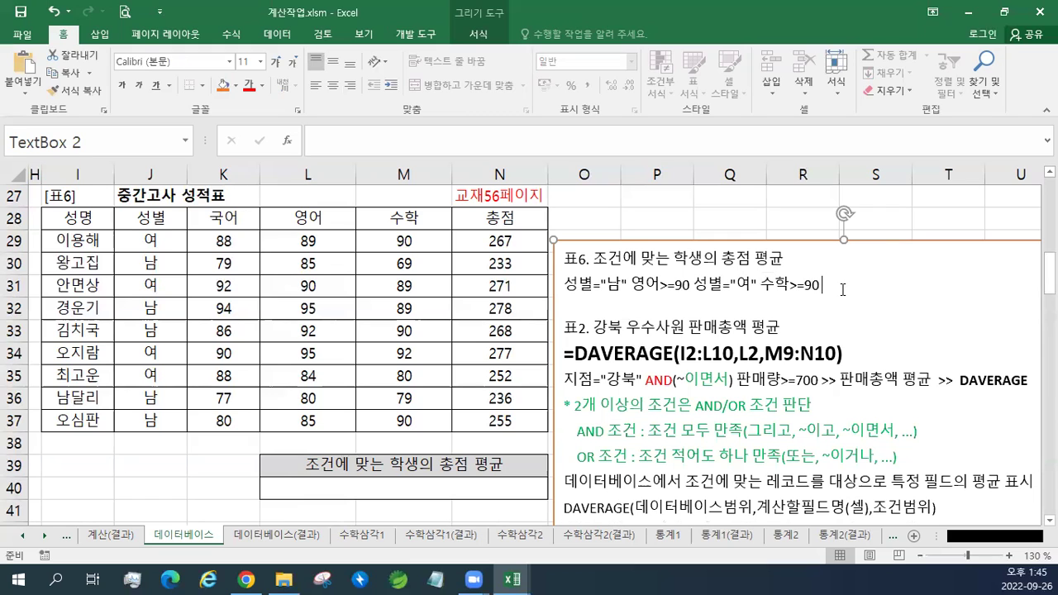
# - Add the three-line note on judging AND/OR conditions, starting * 2개 이상의 조건은 AND/OR 조건 판단, below the 표6 condition line
pyautogui.press('Return')
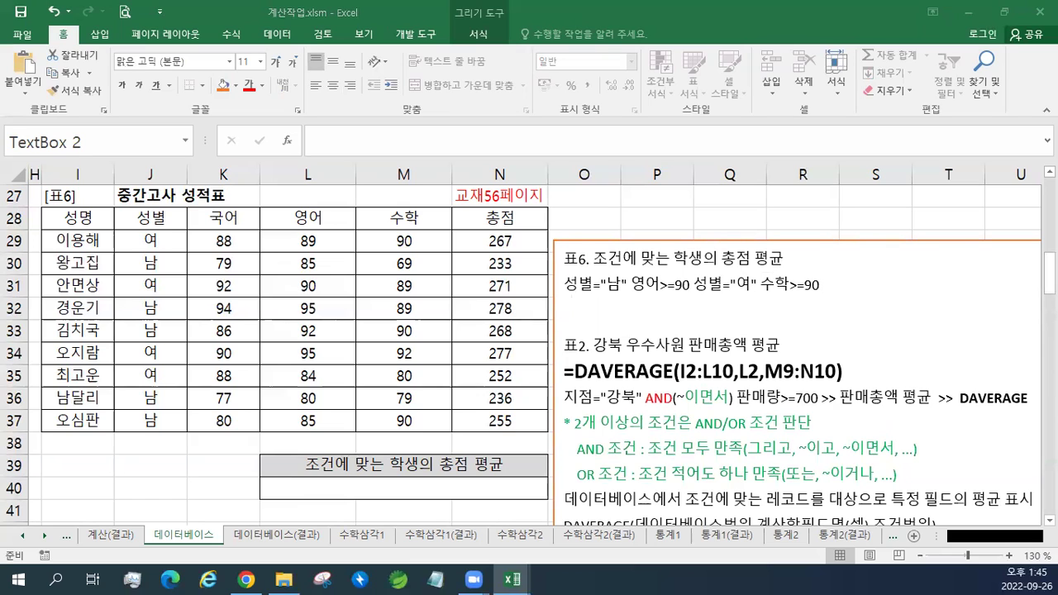
pyautogui.click(647, 320)
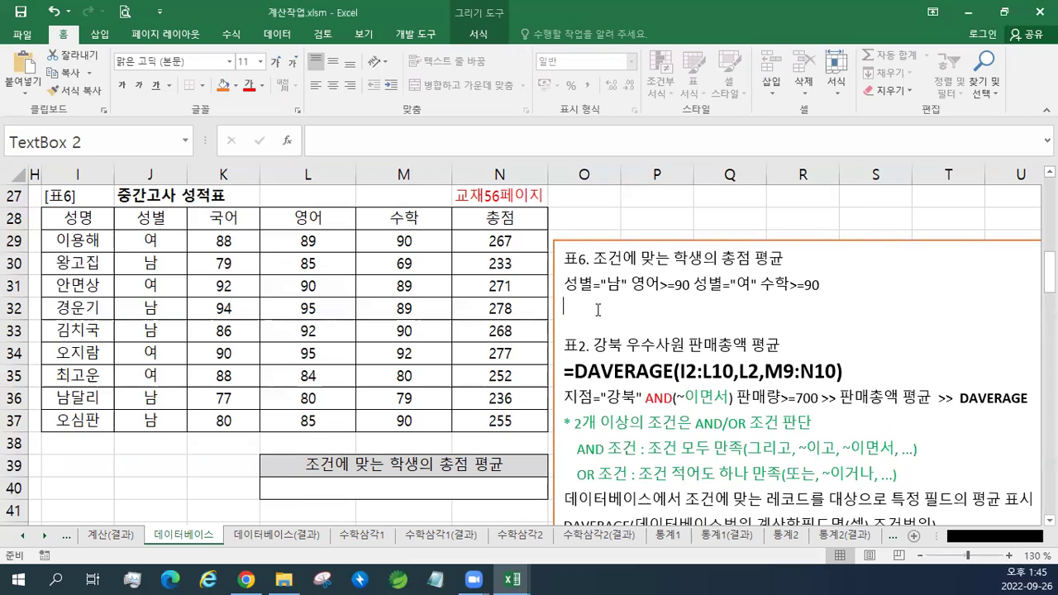
pyautogui.write('* 2개 이상의 조건은 AND/OR 조건 판단    AND 조건 : 조건 모두 만족(그리고, ~이고, ~이면서, ...)    OR 조건 : 조건 적어도 하나 만족(또는, ~이거나, ...)')
# - Highlight the pair 성별="남" 영어>=90 in the 표6 notes, followed by the part from 영어>=90 to 성별="여"
pyautogui.moveTo(565, 284); pyautogui.dragTo(685, 287)
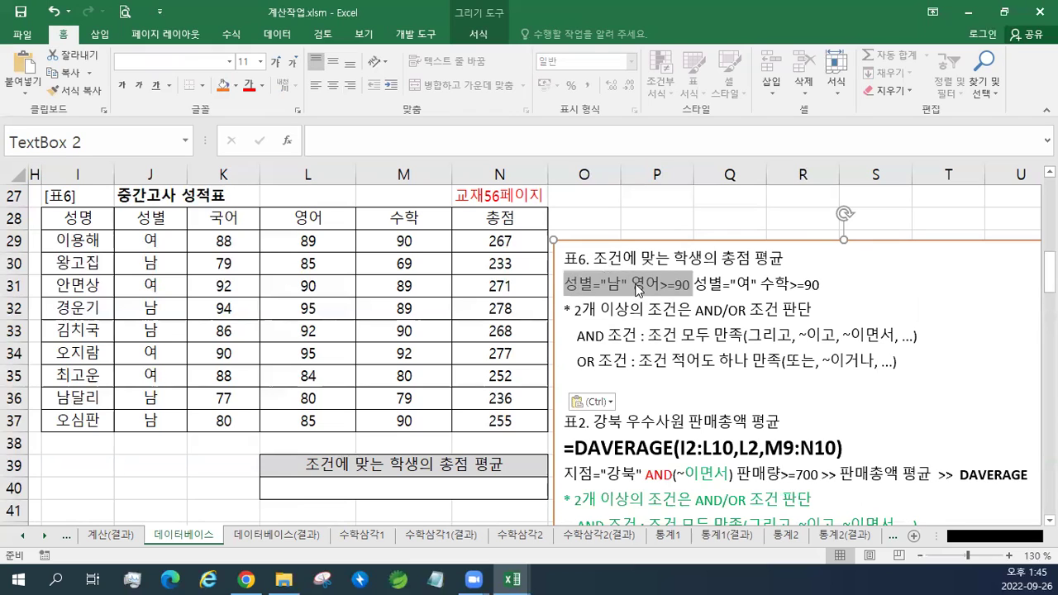
pyautogui.click(634, 284)
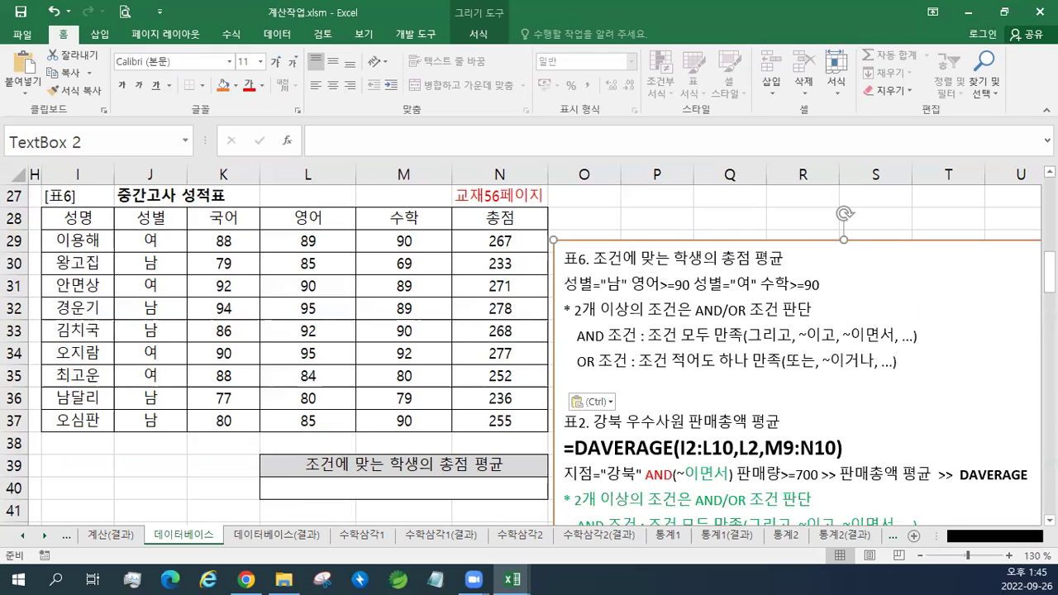
pyautogui.moveTo(631, 285); pyautogui.dragTo(751, 284)
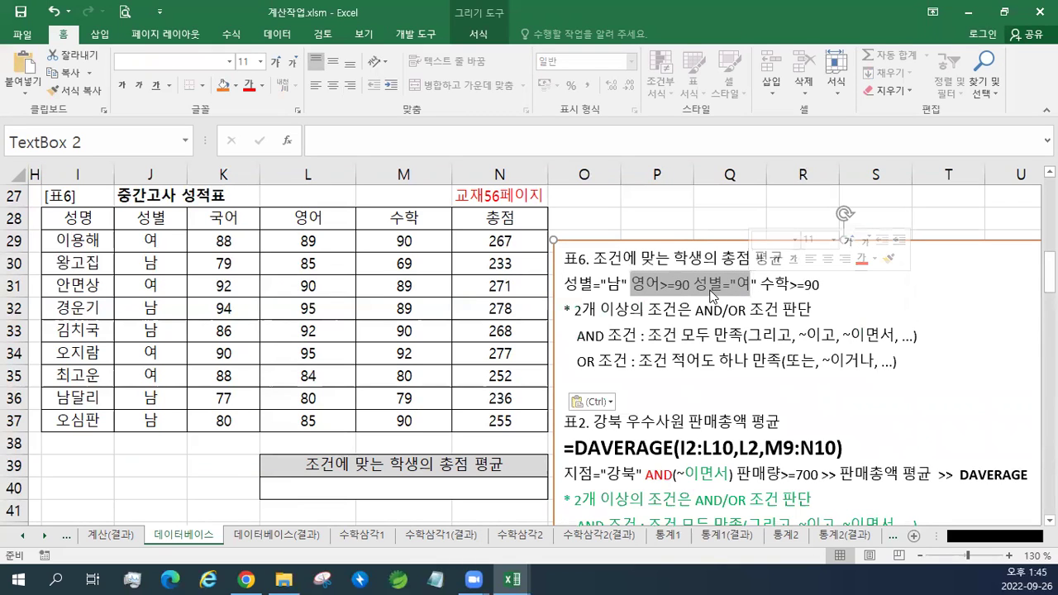
# - Highlight the pair 성별="여" 수학>=90 in the 표6 condition line
pyautogui.moveTo(694, 287); pyautogui.dragTo(800, 302)
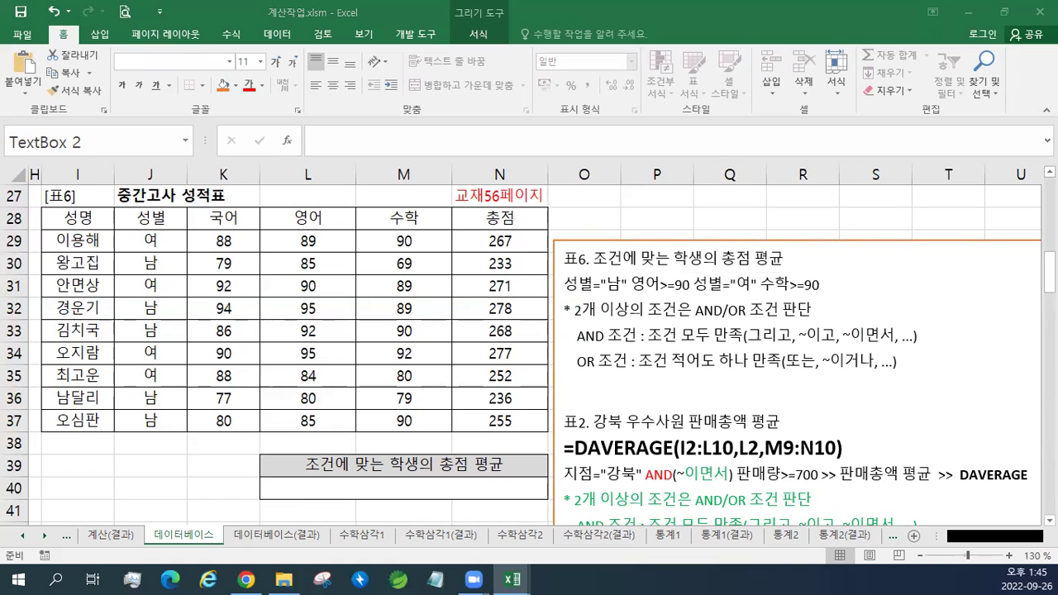
pyautogui.click(779, 347)
pyautogui.moveTo(834, 285); pyautogui.dragTo(693, 284)
# - Add the line 성별="남" AND(~이면서) 영어>=90 OR(~이거나) 성별="여" AND(~이면서) 수학>=90 below the operator-free 표6 condition line
pyautogui.click(833, 283)
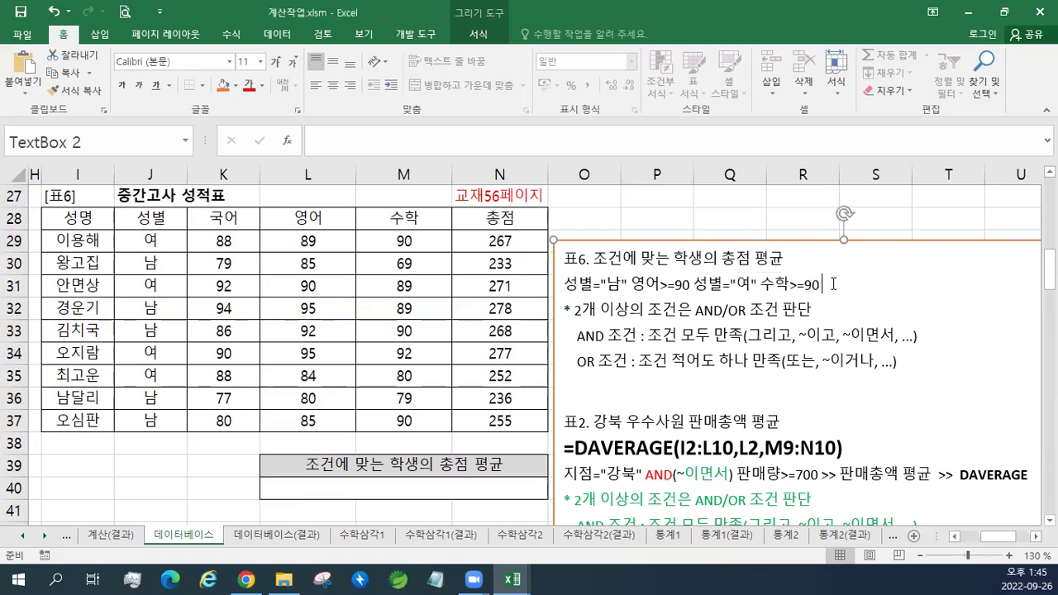
pyautogui.press('Return')
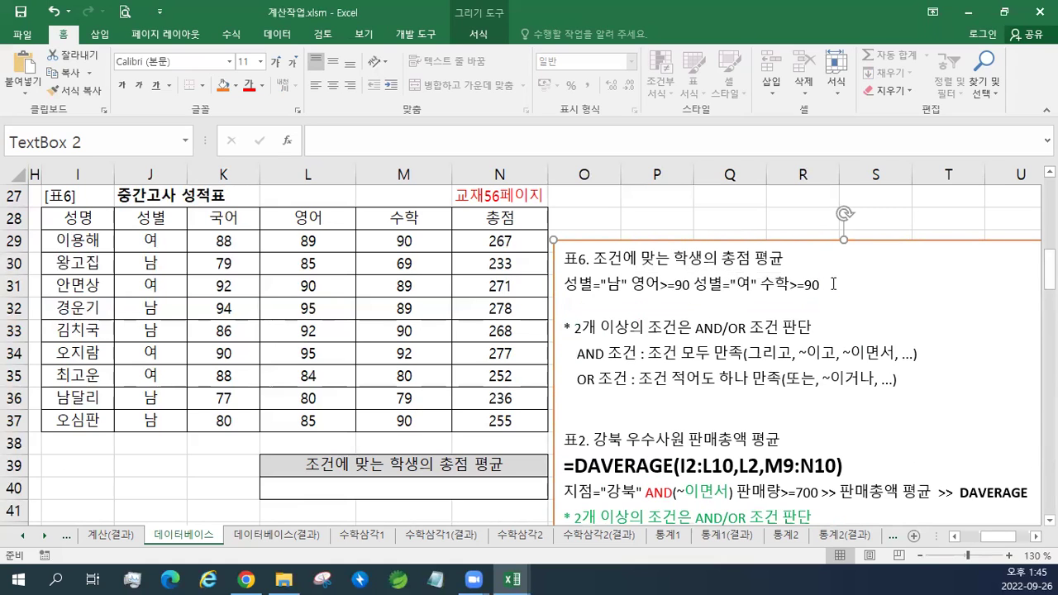
pyautogui.hotkey('ctrl', 'v')
pyautogui.press('Delete')
pyautogui.click(751, 259)
pyautogui.hscroll(2, 772, 401)
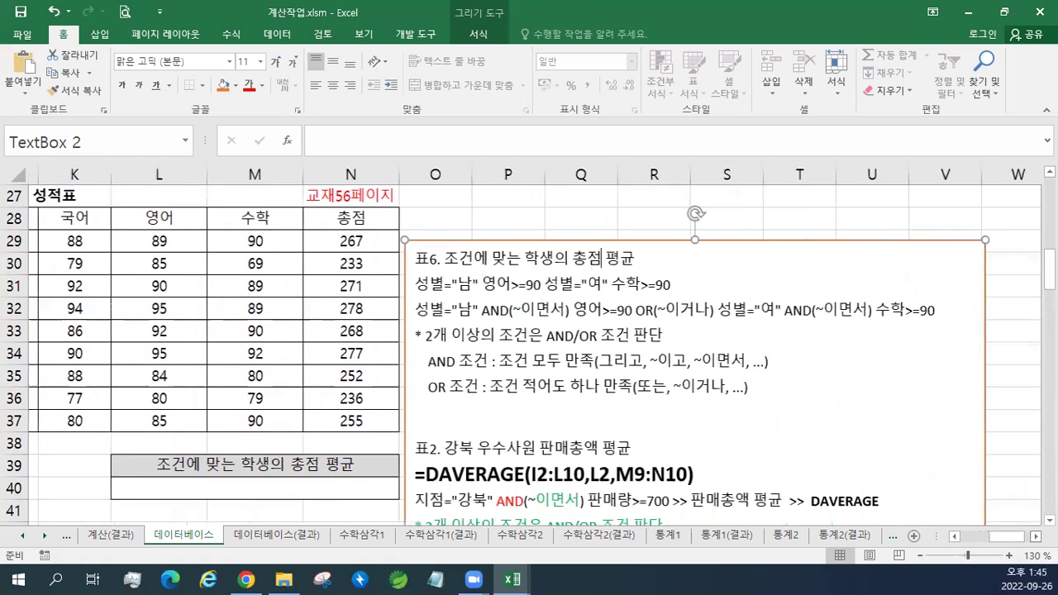
# - Color the three-line note starting * 2개 이상의 조건은 AND/OR 조건 판단 in the 표6 notes green
pyautogui.moveTo(772, 401); pyautogui.dragTo(407, 335)
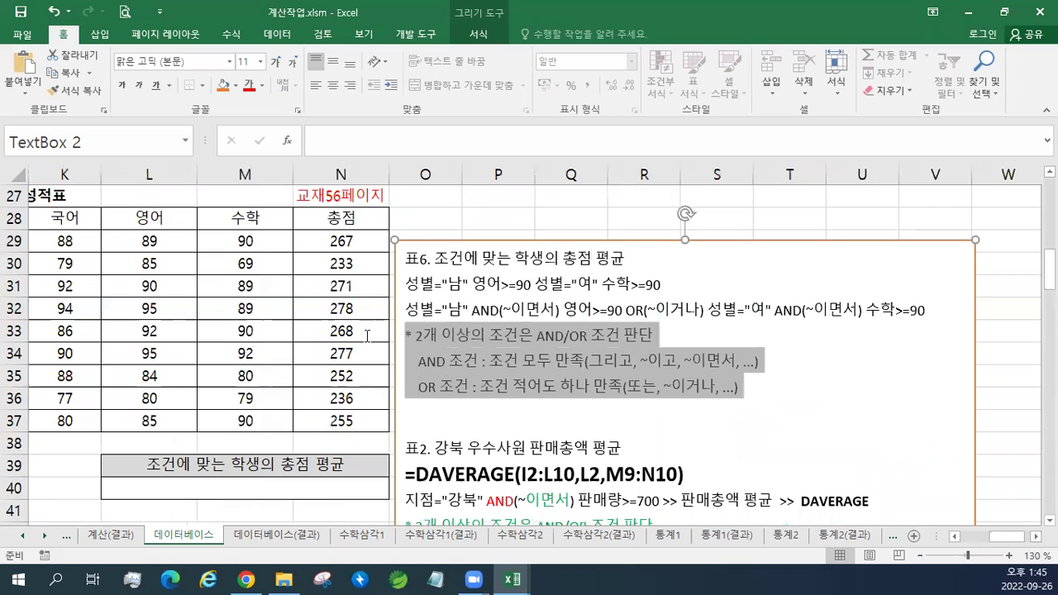
pyautogui.click(491, 313)
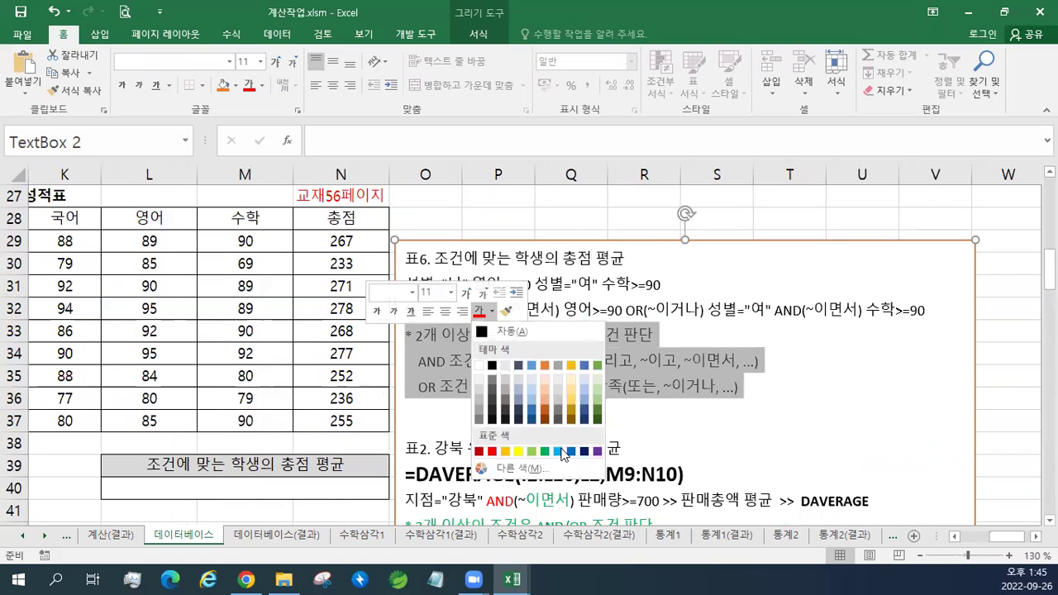
pyautogui.click(544, 450)
pyautogui.click(633, 341)
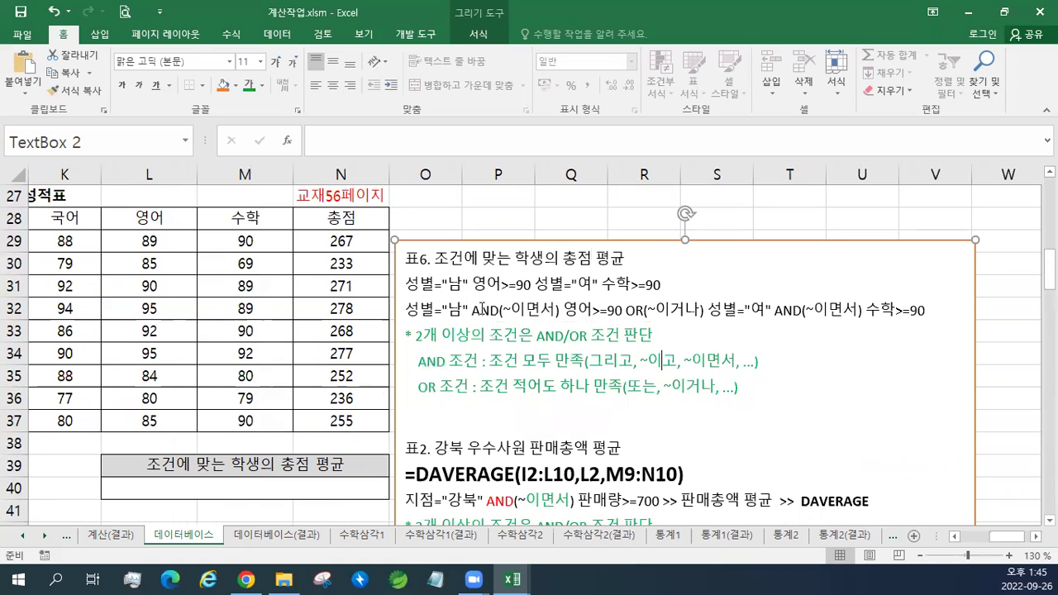
# - Color both AND operators and the OR operator red in the 표6 condition line with operators
pyautogui.moveTo(472, 311); pyautogui.dragTo(497, 311)
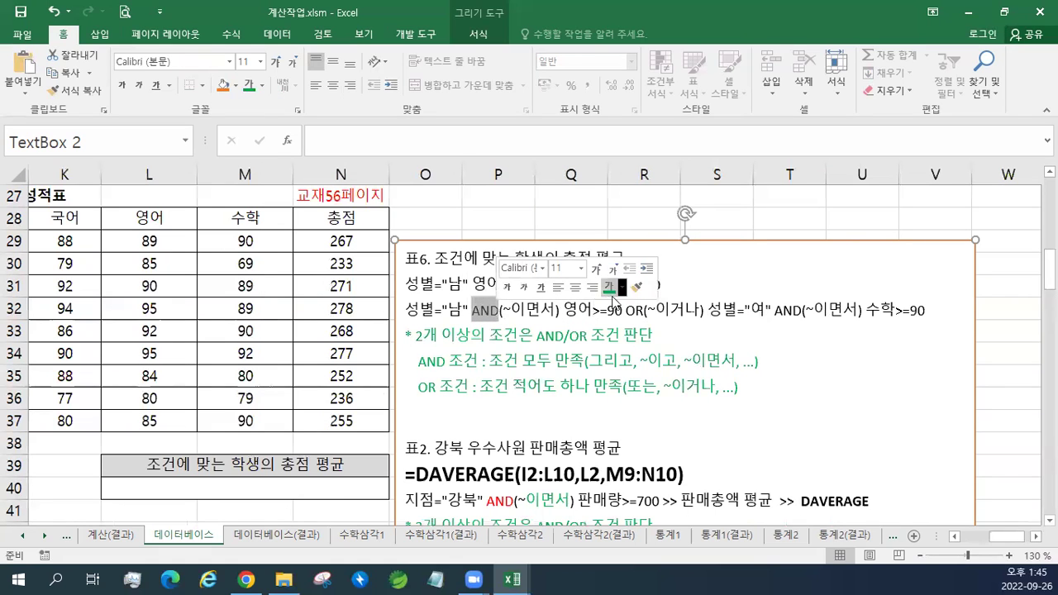
pyautogui.click(622, 287)
pyautogui.click(622, 427)
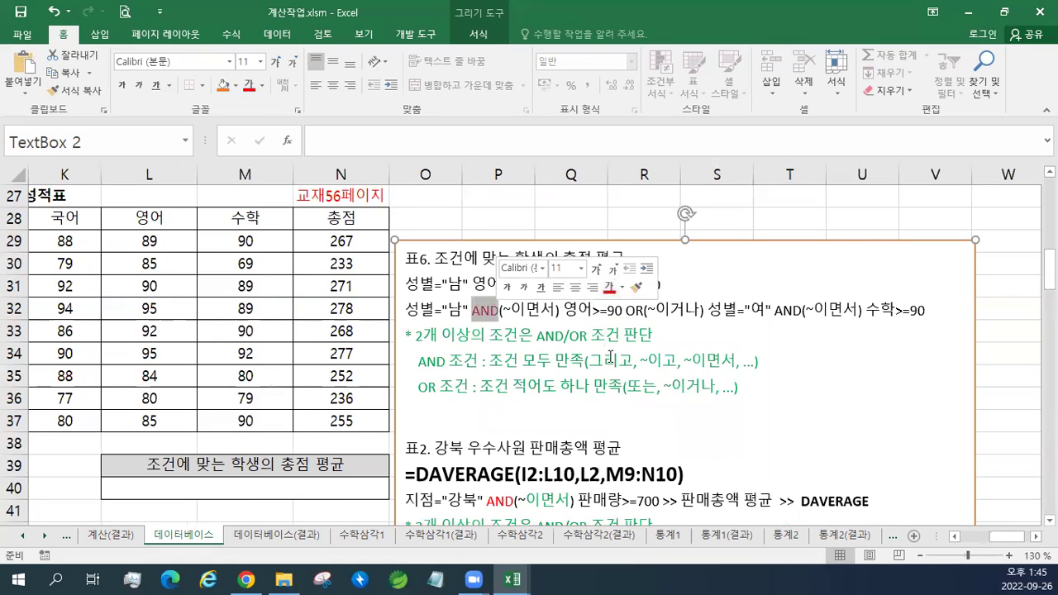
pyautogui.moveTo(626, 311); pyautogui.dragTo(644, 311)
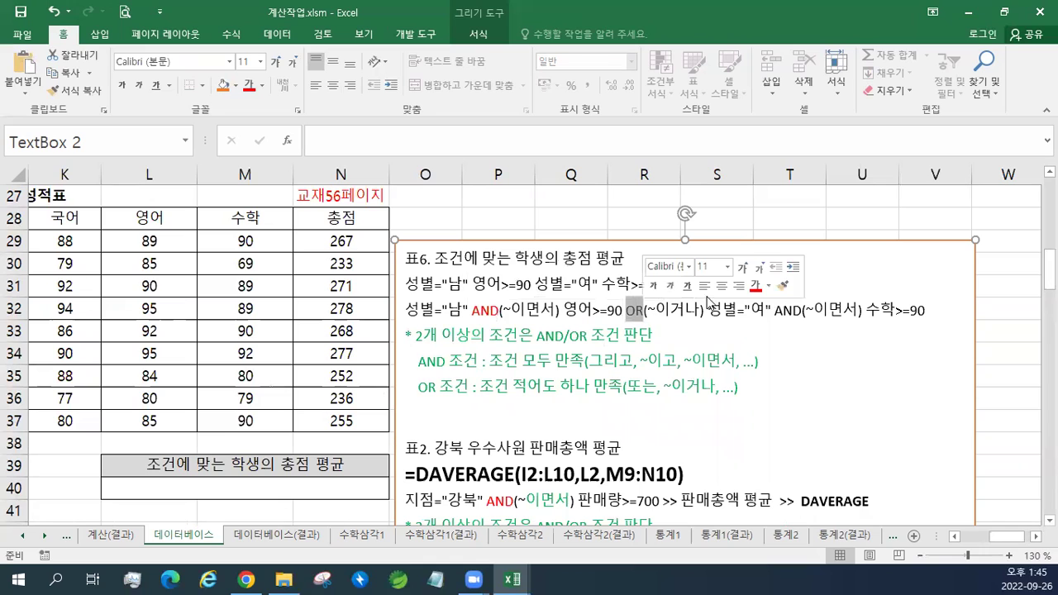
pyautogui.moveTo(774, 311); pyautogui.dragTo(803, 313)
pyautogui.click(911, 286)
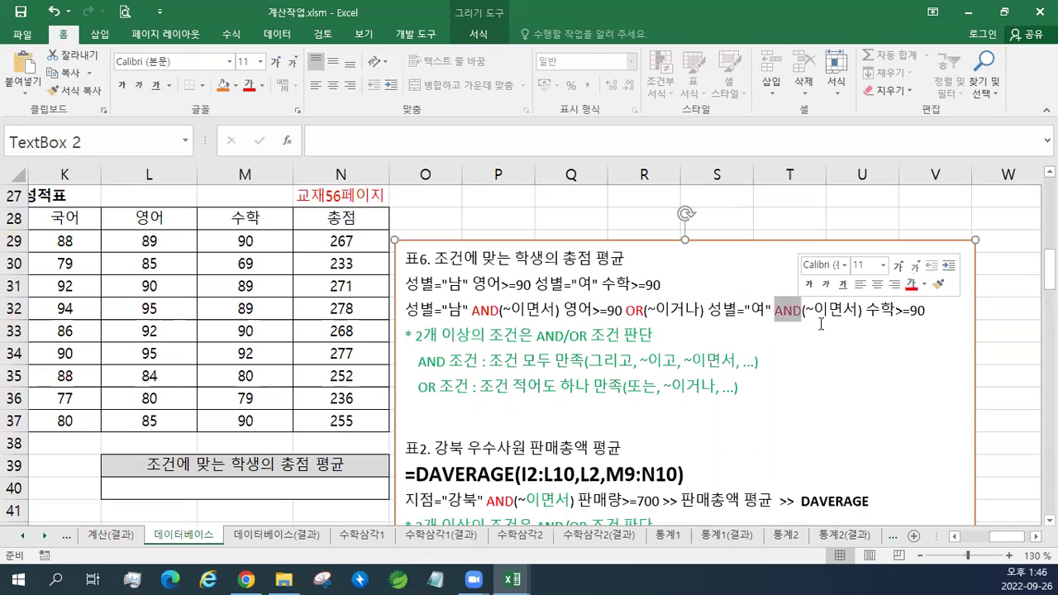
pyautogui.click(752, 337)
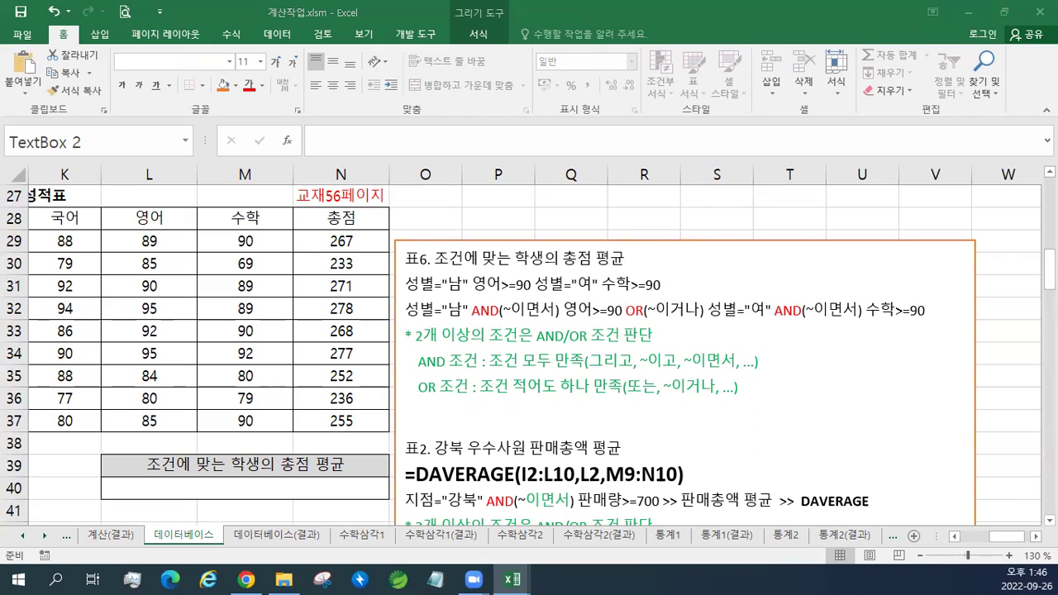
# - Append AND/OR 조건 after the 표6 condition line with operators, and move the notes box left over the 총점 column
pyautogui.click(958, 314)
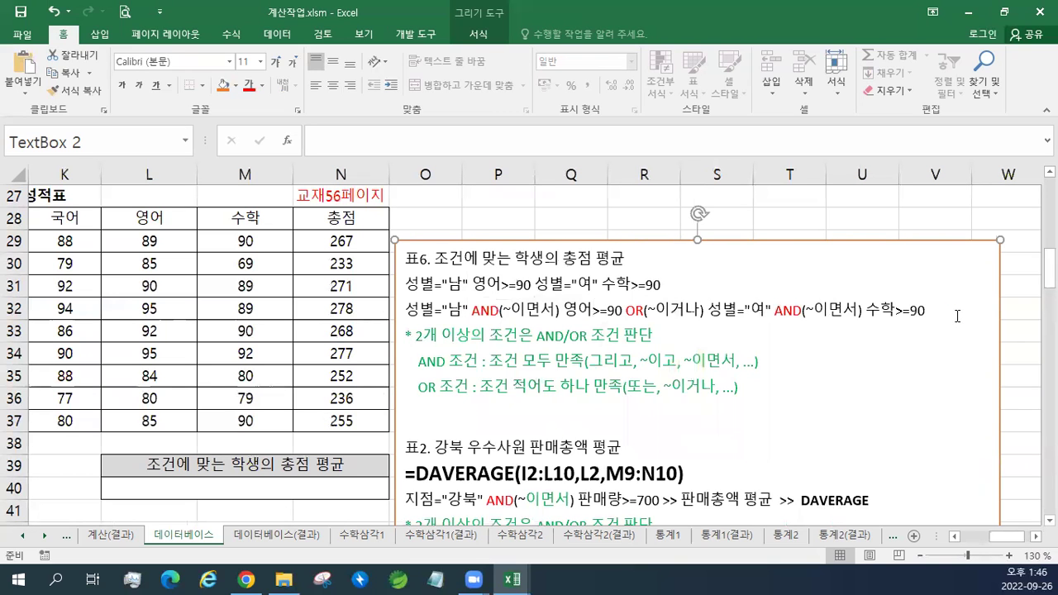
pyautogui.write('AND/OR 조건')
pyautogui.moveTo(860, 238); pyautogui.dragTo(738, 238)
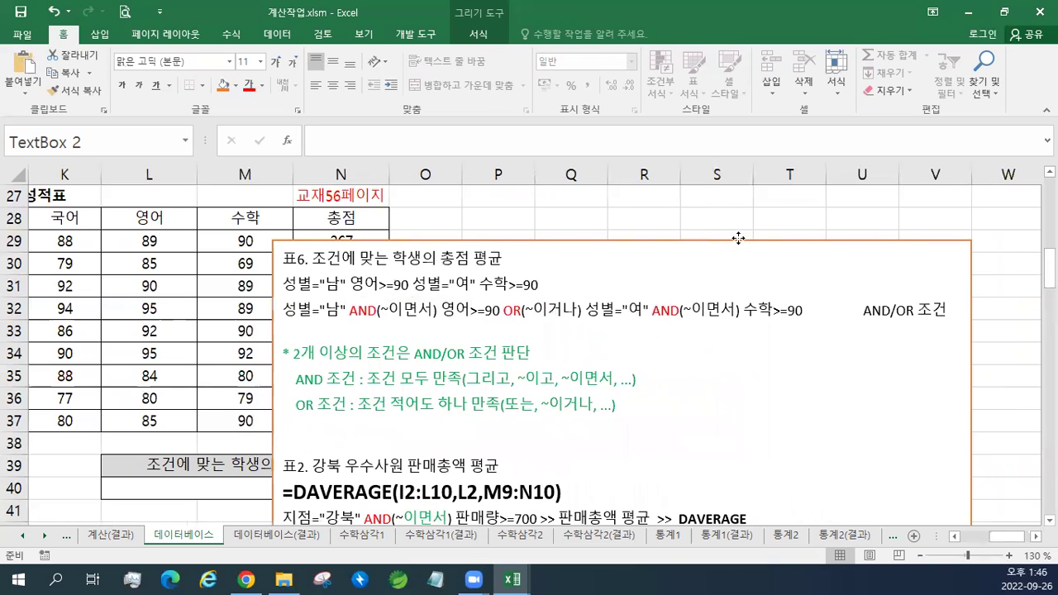
pyautogui.click(952, 309)
pyautogui.press('Return')
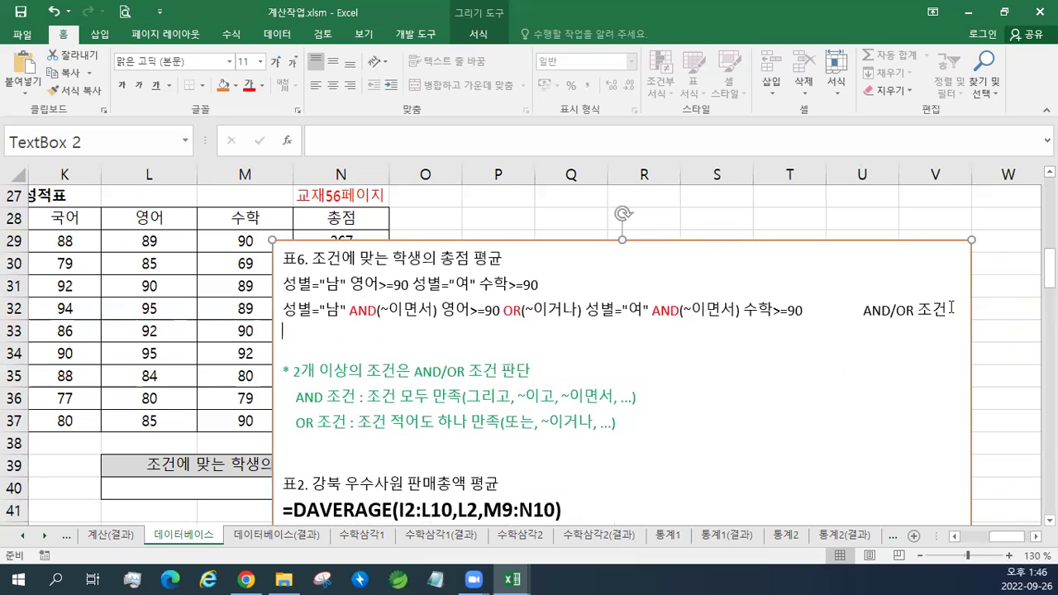
pyautogui.press('BackSpace')
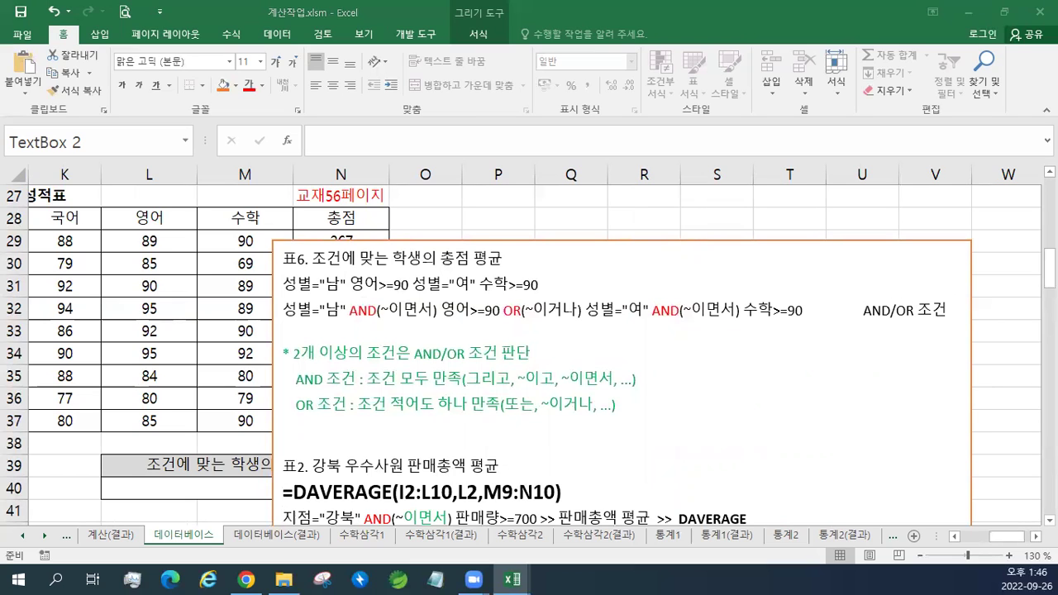
# - Add AND/OR 결합 조건 >> 처리(연산) 순서 파악(문제 내용) below the operator condition line, keeping its source formatting in red
pyautogui.click(530, 340)
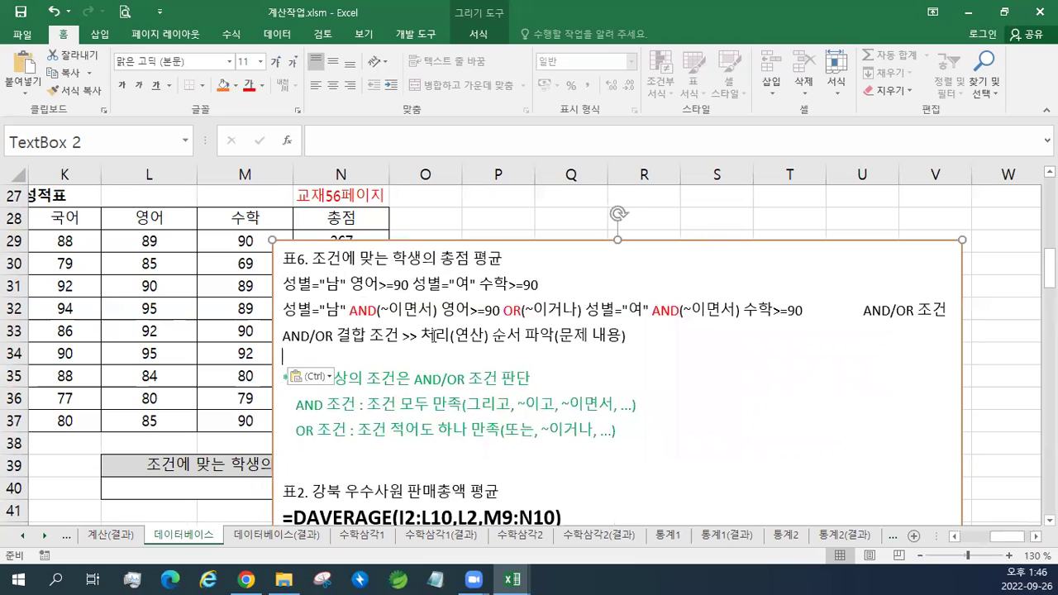
pyautogui.click(324, 378)
pyautogui.click(327, 411)
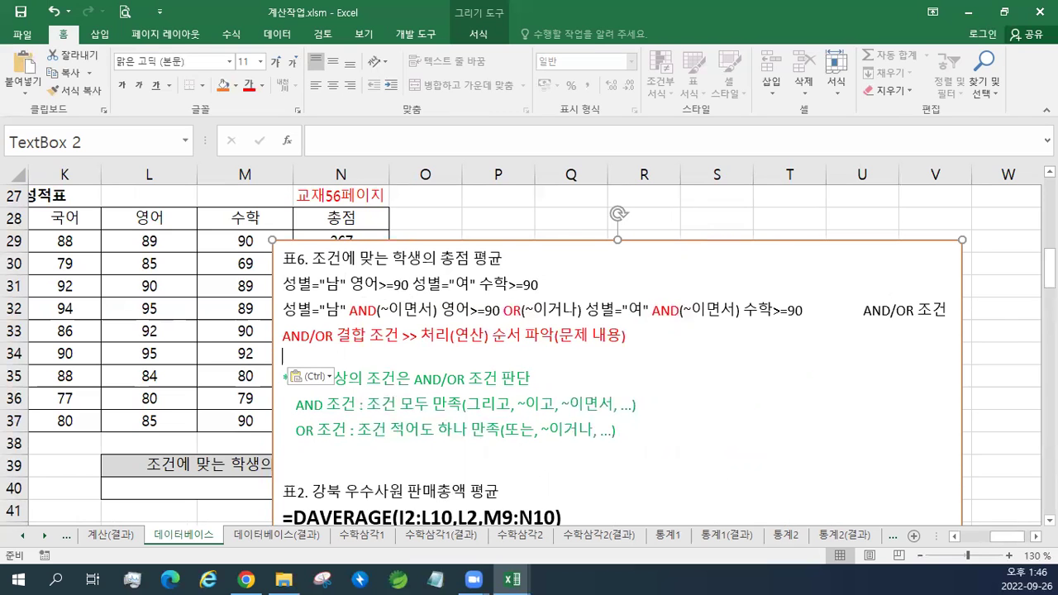
# - Open the 논리1 sheet and examine the 표3 notes on interpreting combined AND/OR conditions
pyautogui.click(1004, 12)
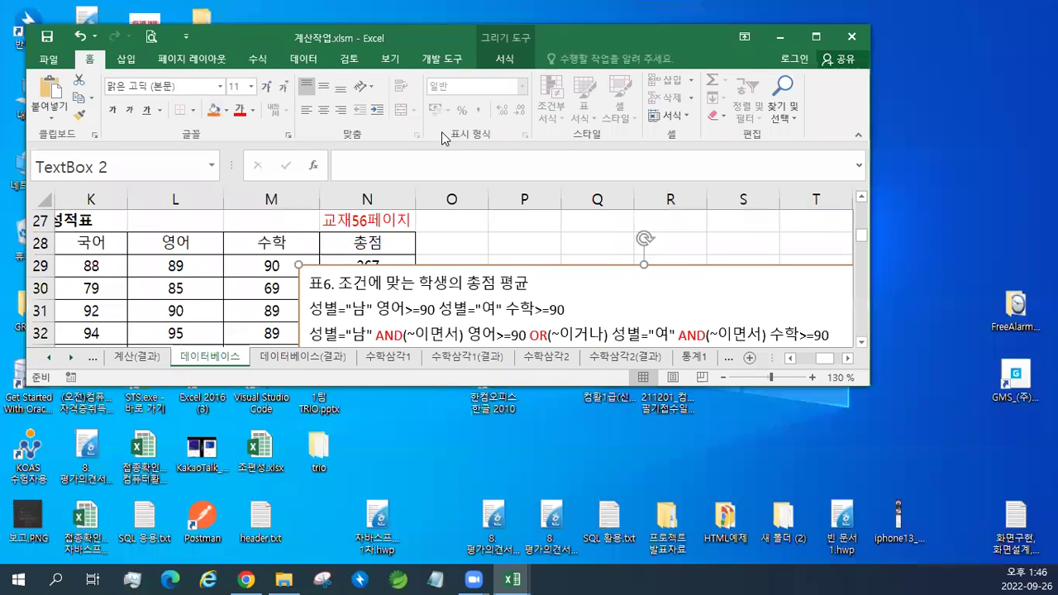
pyautogui.moveTo(423, 33); pyautogui.dragTo(402, 11)
pyautogui.click(50, 339)
pyautogui.click(50, 339)
pyautogui.click(50, 339)
pyautogui.click(49, 339)
pyautogui.click(51, 341)
pyautogui.click(50, 341)
pyautogui.click(50, 340)
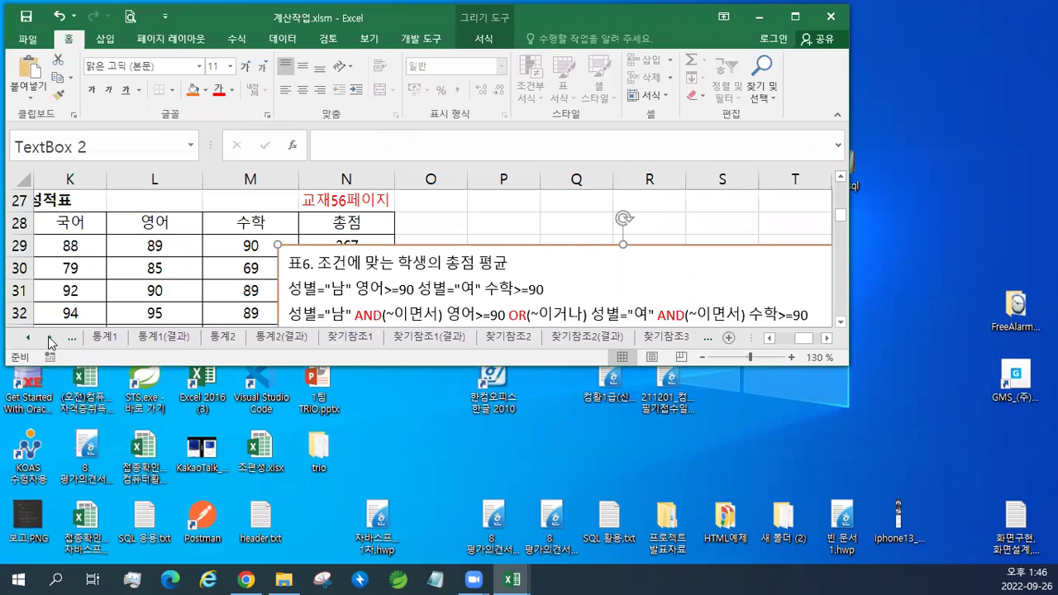
pyautogui.click(51, 340)
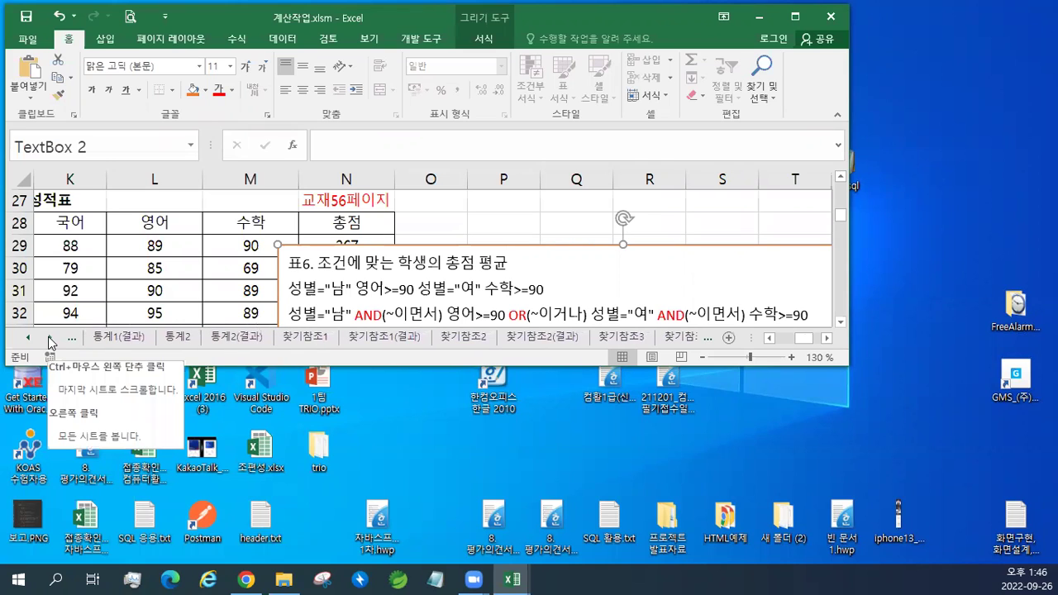
pyautogui.click(50, 340)
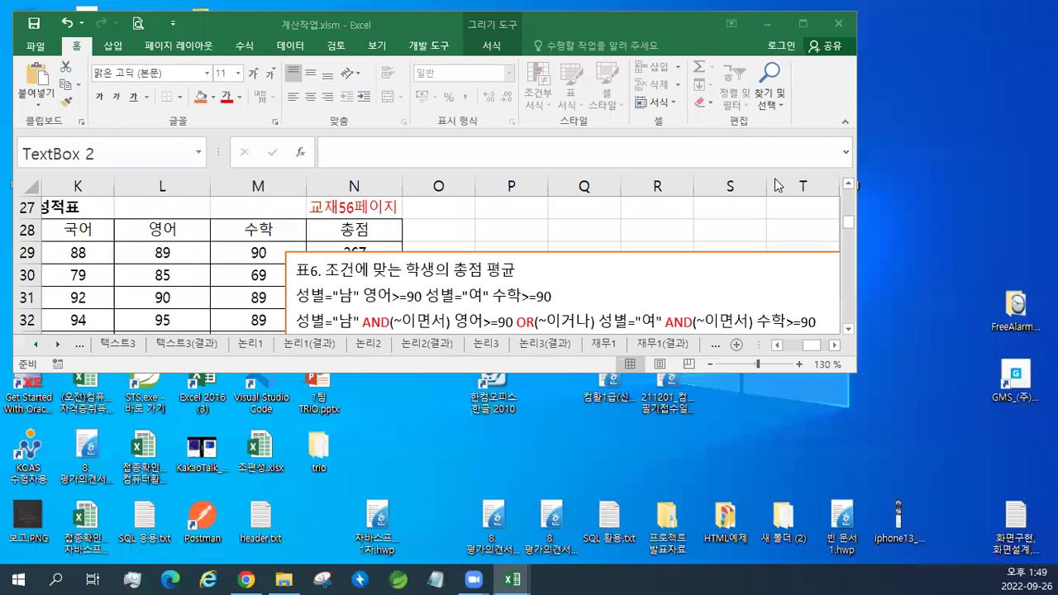
pyautogui.click(802, 23)
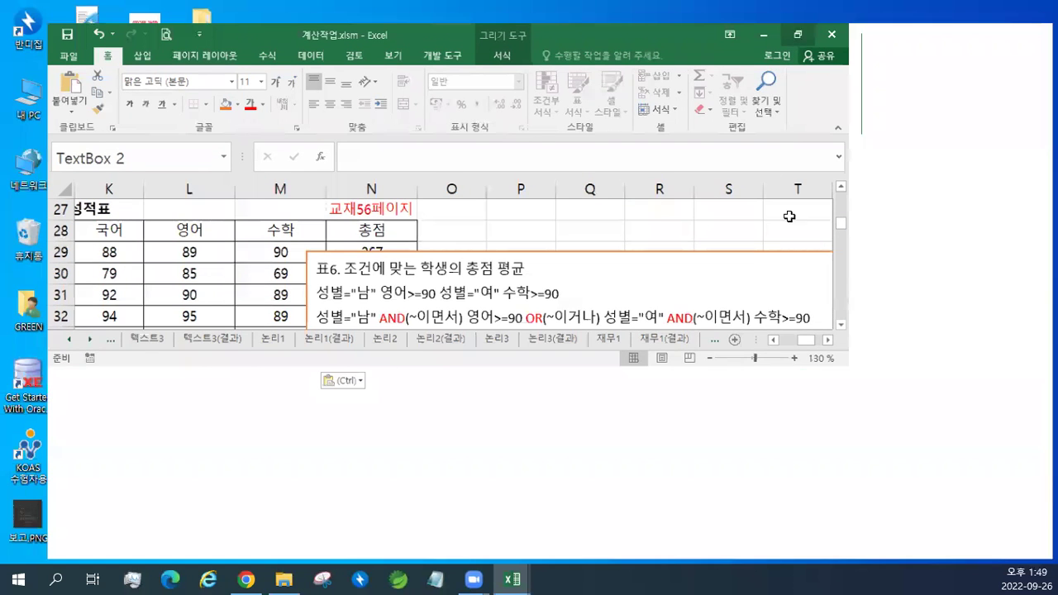
pyautogui.click(283, 356)
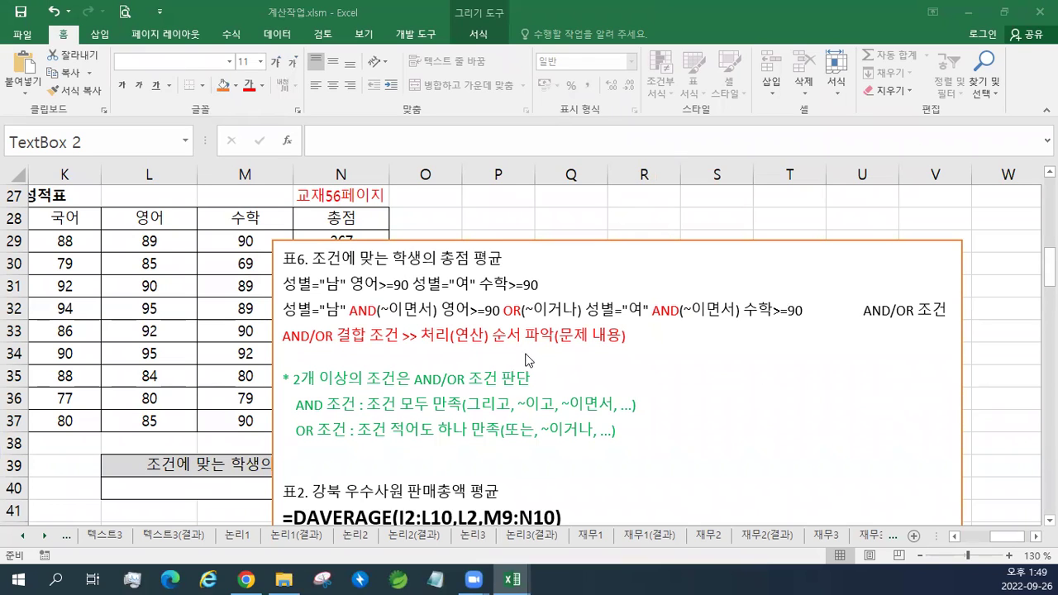
pyautogui.click(341, 352)
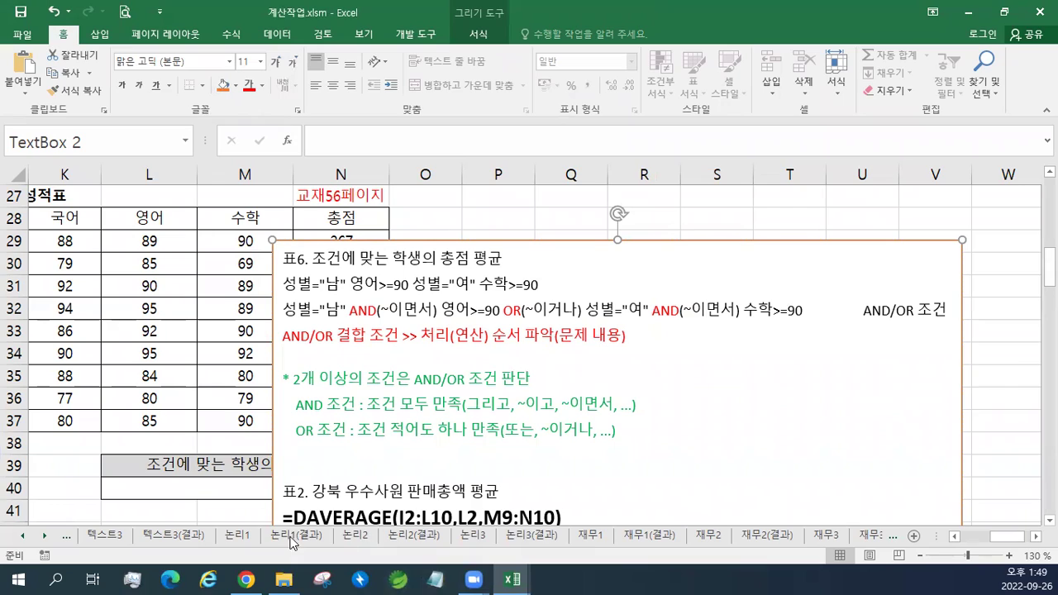
pyautogui.click(240, 536)
pyautogui.scroll(1, 674, 463)
pyautogui.scroll(-7, 674, 463)
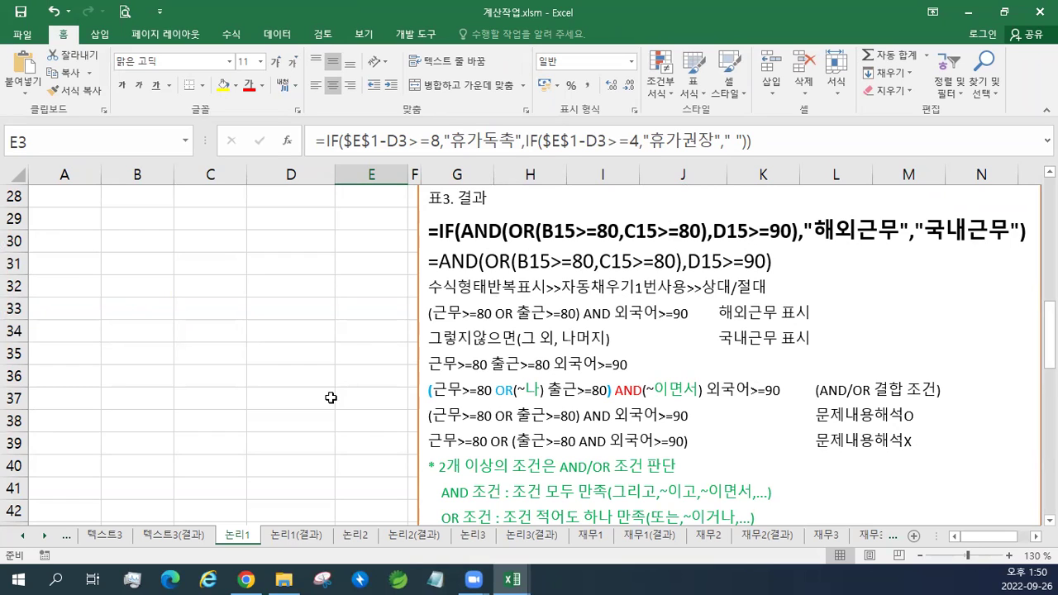
# - Return to the 데이터베이스 sheet
pyautogui.click(25, 536)
pyautogui.click(24, 535)
pyautogui.click(25, 536)
pyautogui.click(25, 536)
pyautogui.click(25, 536)
pyautogui.click(25, 536)
pyautogui.click(25, 536)
pyautogui.click(25, 536)
pyautogui.click(25, 536)
pyautogui.click(25, 536)
pyautogui.click(25, 536)
pyautogui.click(25, 536)
pyautogui.click(25, 536)
pyautogui.click(207, 538)
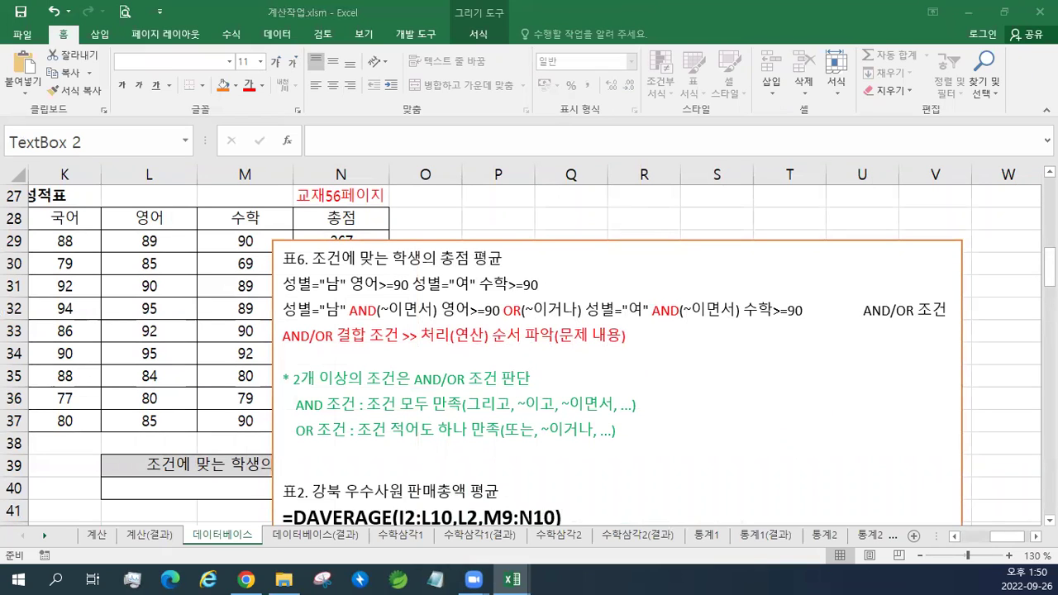
# - Add ((성별="남" AND 영어>=90) OR(~이거나) (성별="여" AND(~이면서) 수학>=90)) 해석O and ((성별="남" AND 영어>=90) OR 성별="여") AND 수학>=90 해석X below the red line
pyautogui.click(304, 362)
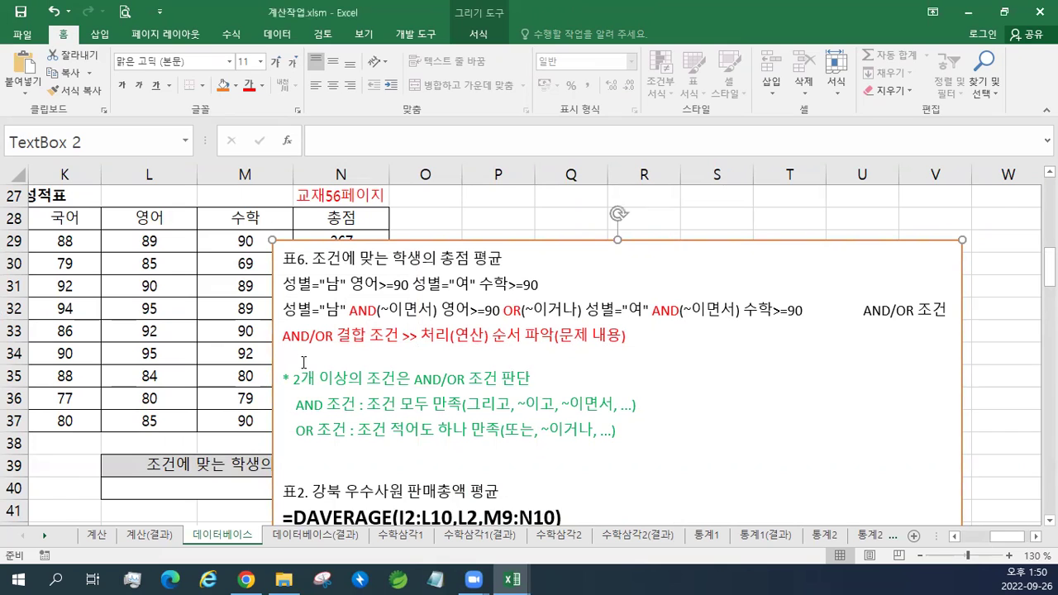
pyautogui.write('((성별="남" AND 영어>=90) OR(~이거나) (성별="여" AND(~이면서) 수학>=90))   해석O ((성별="남" AND 영어>=90) OR 성별="여") AND 수학>=90  해석X')
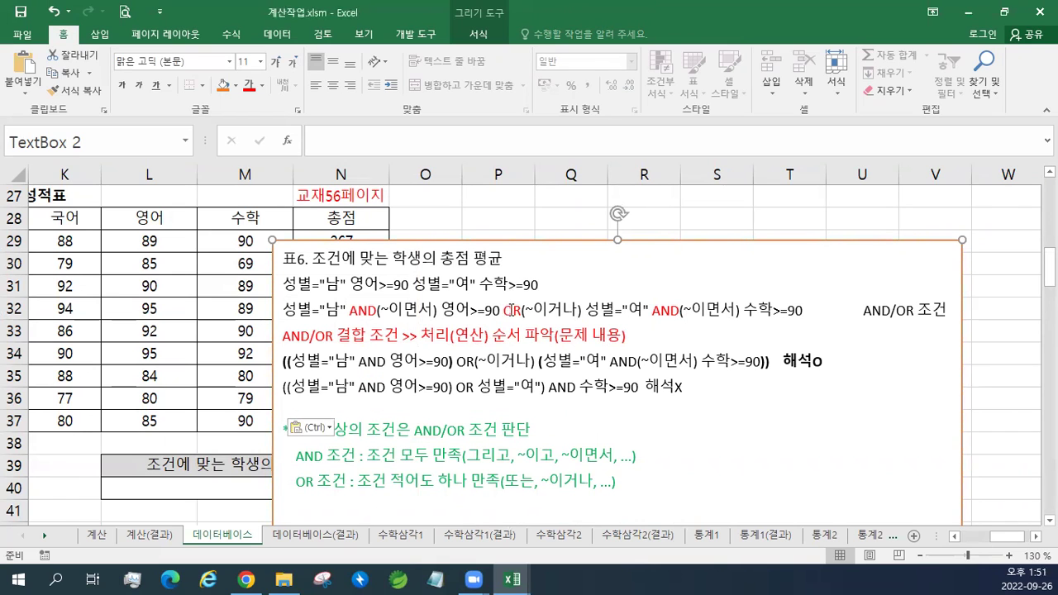
pyautogui.click(519, 386)
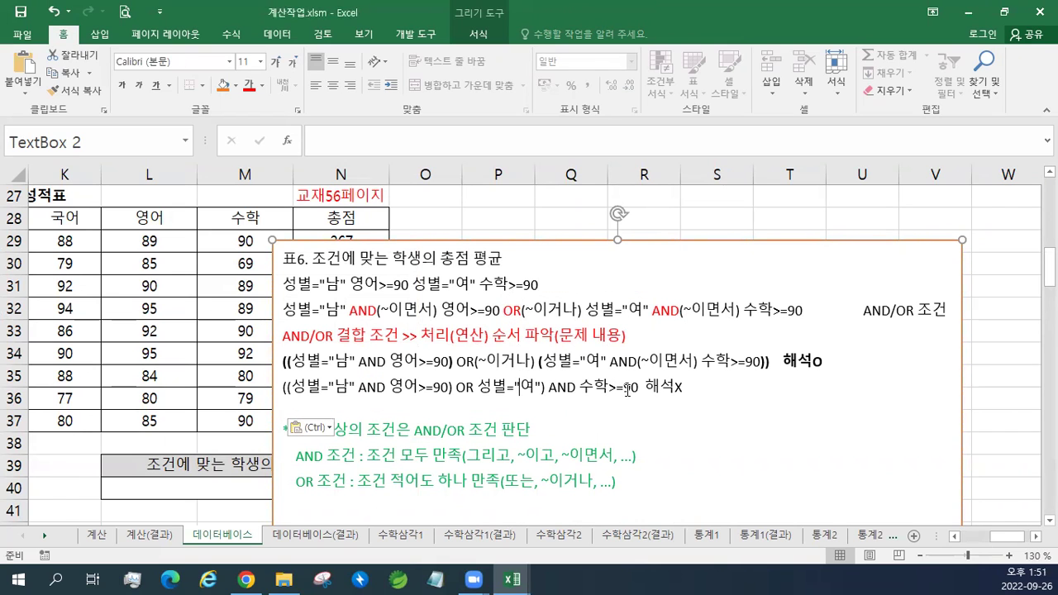
# - Color the OR operator between 영어>=90 and (~이거나) light blue in the 표6 condition line with colored operators
pyautogui.doubleClick(513, 312)
pyautogui.click(644, 290)
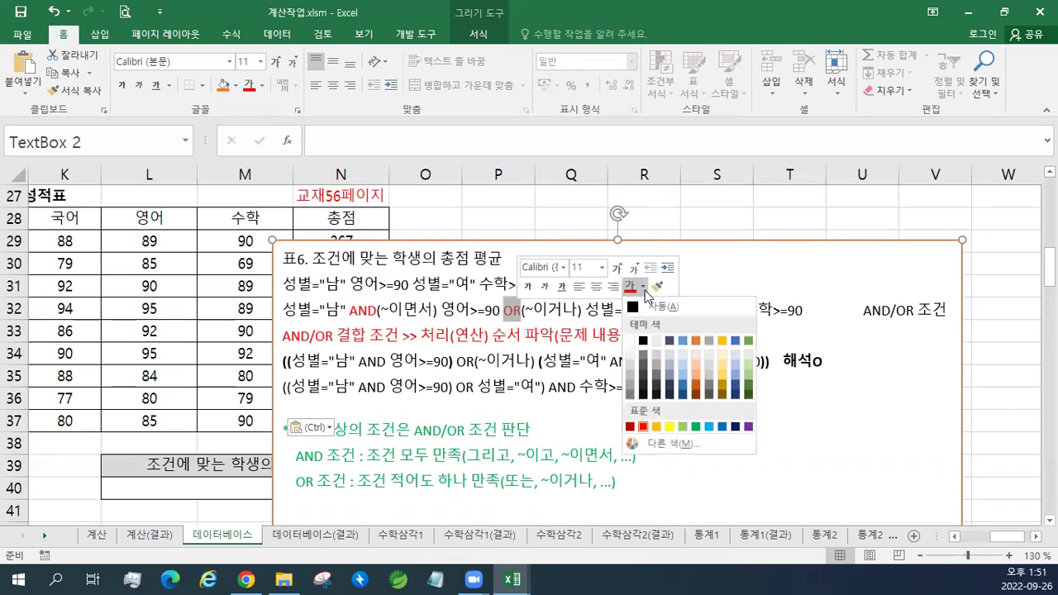
pyautogui.click(713, 434)
pyautogui.click(540, 352)
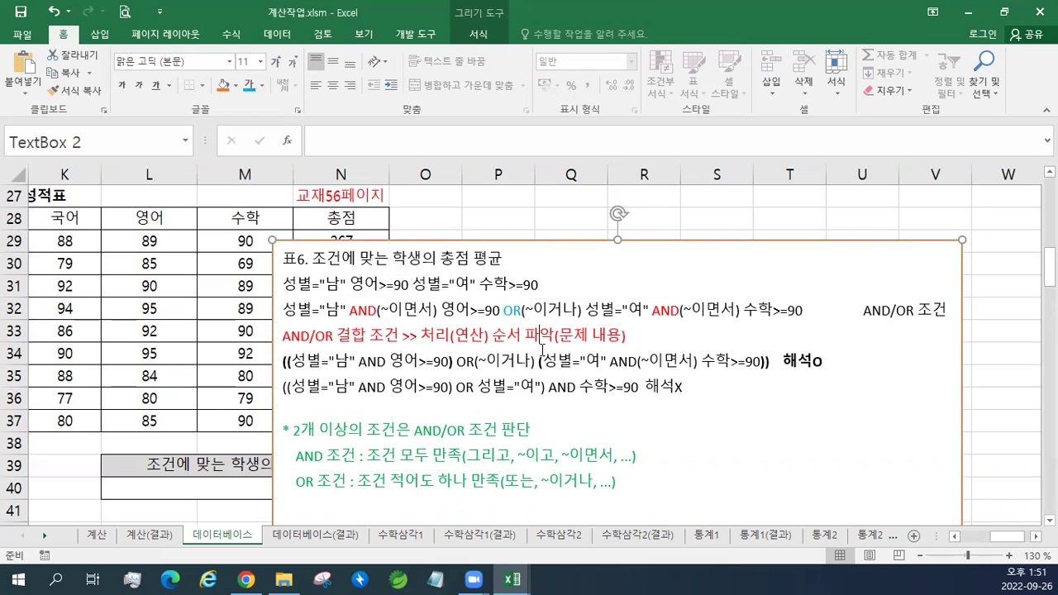
# - Remove the blank line above the green AND/OR note, and highlight the AND 영어 part of the 해석O line
pyautogui.click(306, 407)
pyautogui.press('Delete')
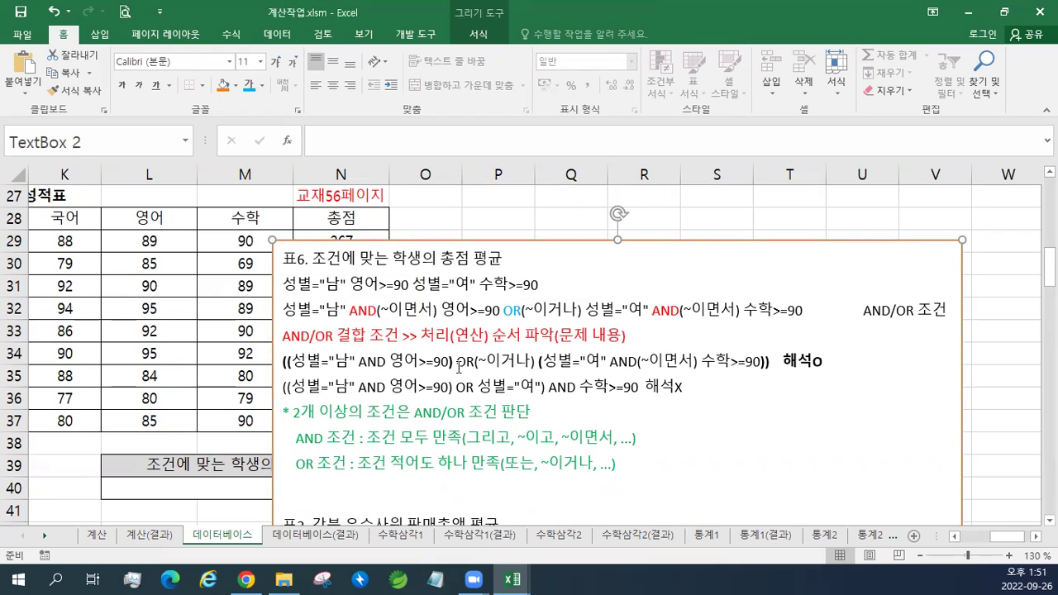
pyautogui.moveTo(348, 361); pyautogui.dragTo(424, 361)
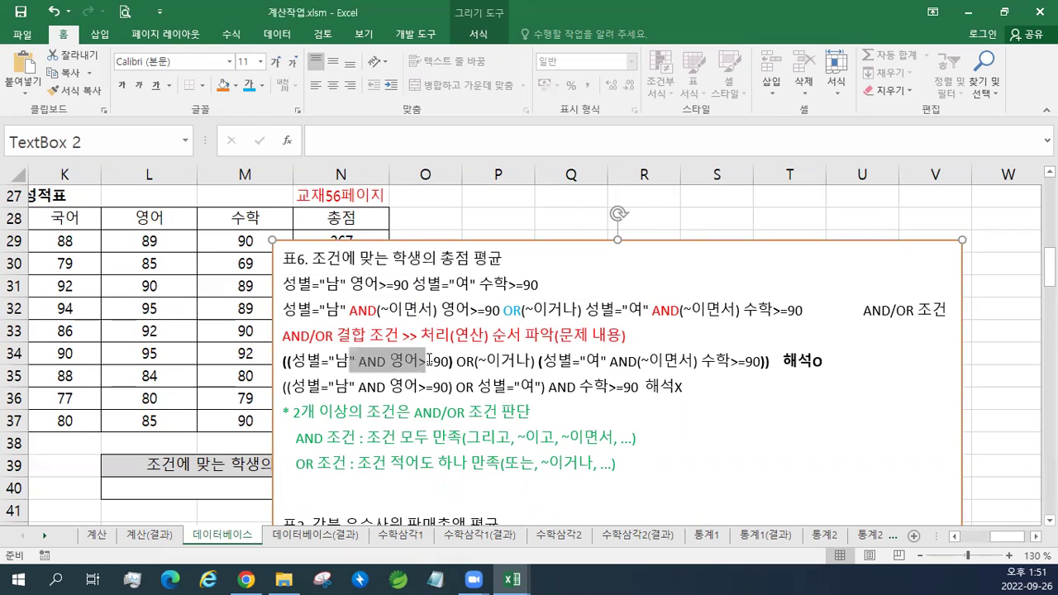
pyautogui.click(422, 361)
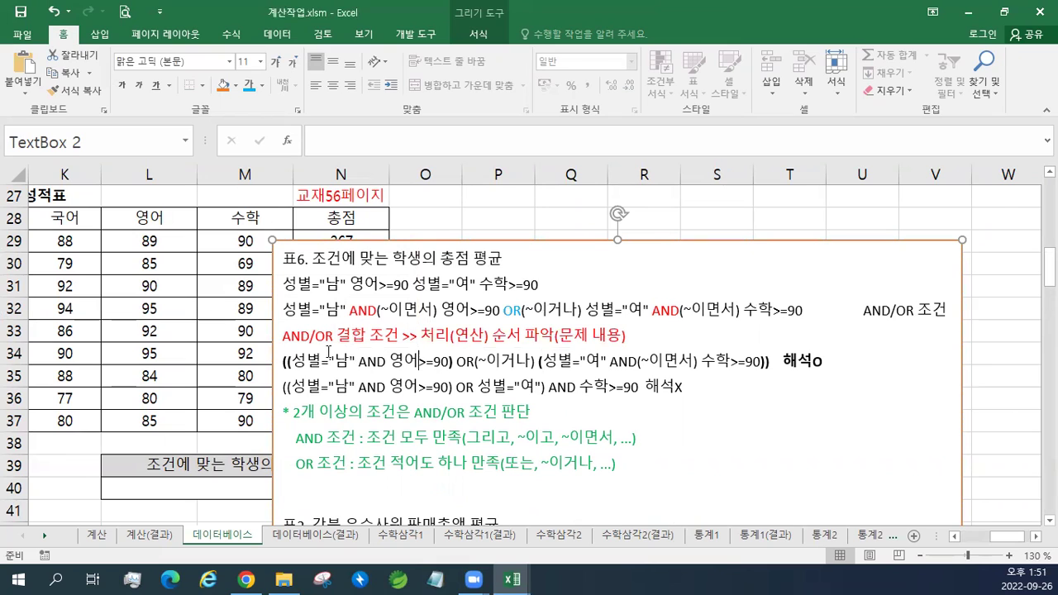
# - Examine the two AND groups and the OR operator joining them in the 해석O line of the 표6 notes
pyautogui.click(329, 361)
pyautogui.moveTo(329, 362); pyautogui.dragTo(437, 361)
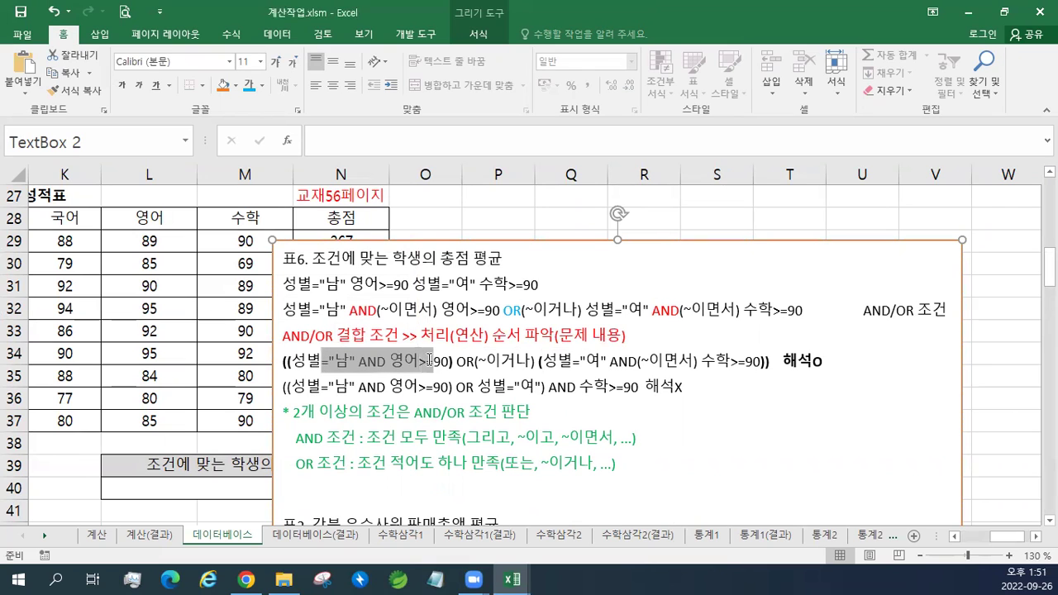
pyautogui.moveTo(585, 361); pyautogui.dragTo(731, 361)
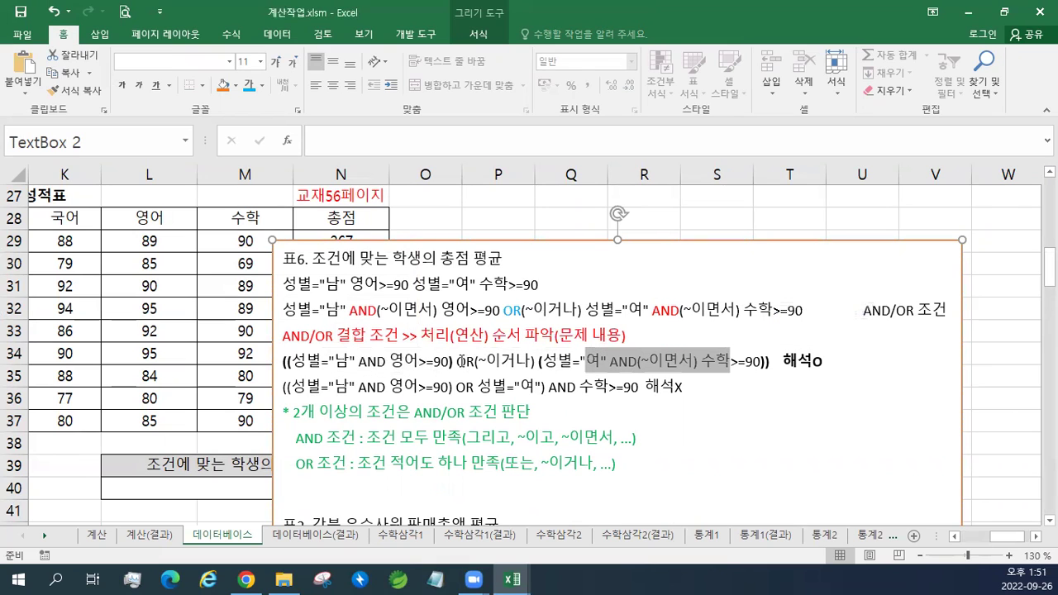
pyautogui.moveTo(456, 361); pyautogui.dragTo(503, 361)
pyautogui.click(536, 357)
pyautogui.click(536, 359)
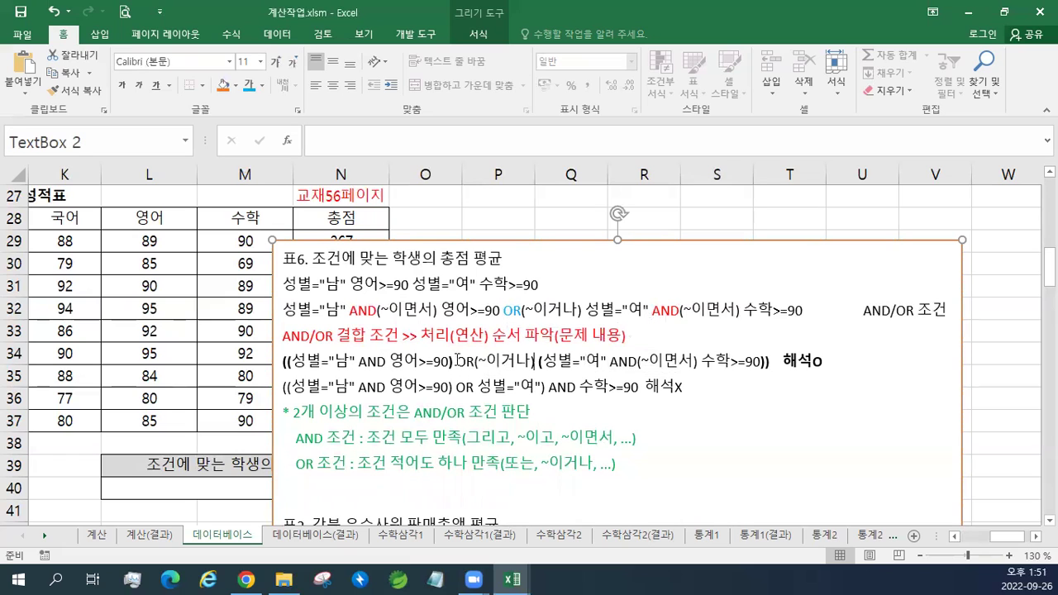
pyautogui.moveTo(384, 361); pyautogui.dragTo(359, 364)
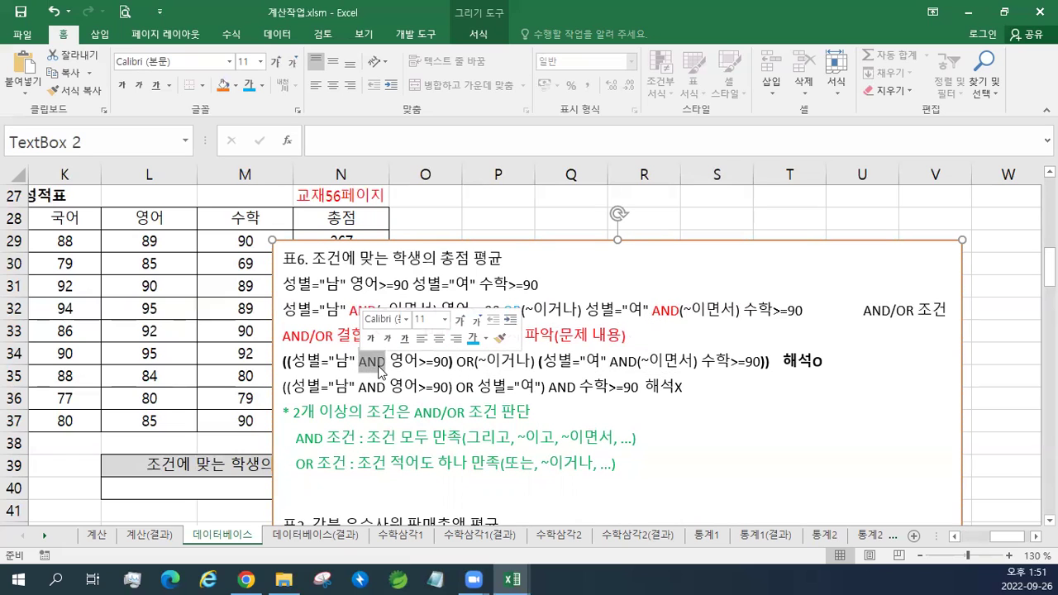
pyautogui.click(379, 366)
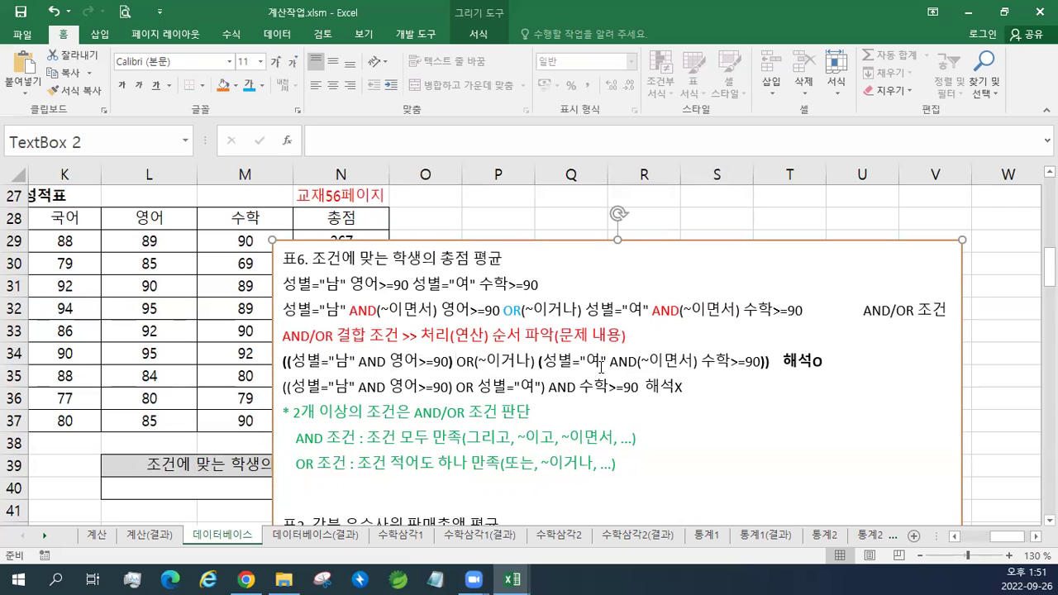
# - Move the notes text box down so that it starts at about row 37
pyautogui.scroll(-1, 601, 367)
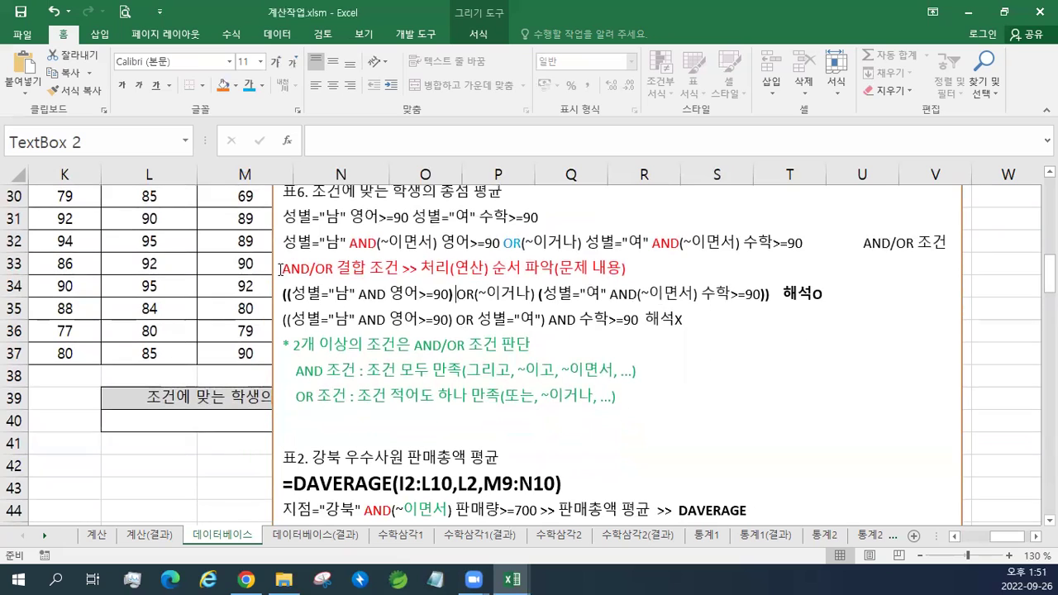
pyautogui.moveTo(269, 264); pyautogui.dragTo(263, 428)
pyautogui.scroll(-1, 263, 429)
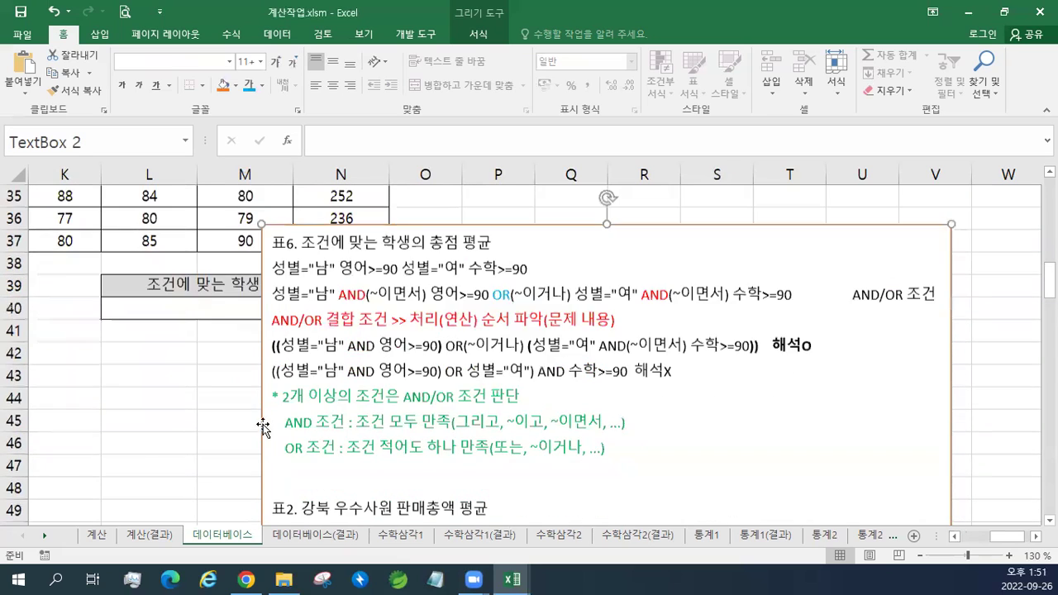
# - Review the sample criteria ranges G9:G10, M9:N10, M17:N18 and M21:M23 for how AND and OR conditions are laid out
pyautogui.scroll(4, 264, 426)
pyautogui.scroll(7, 265, 422)
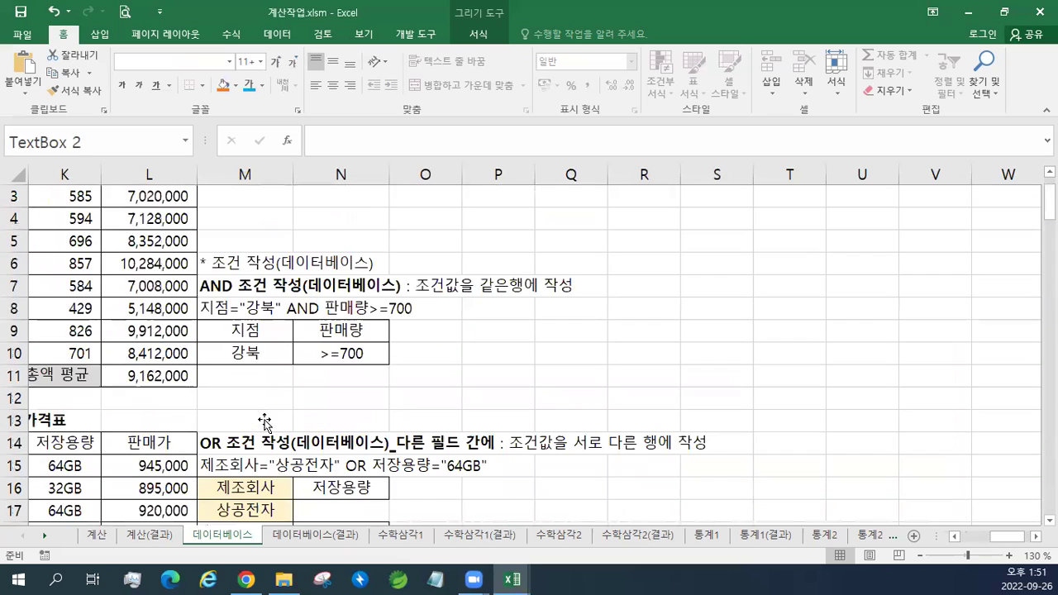
pyautogui.click(965, 537)
pyautogui.moveTo(459, 328); pyautogui.dragTo(458, 352)
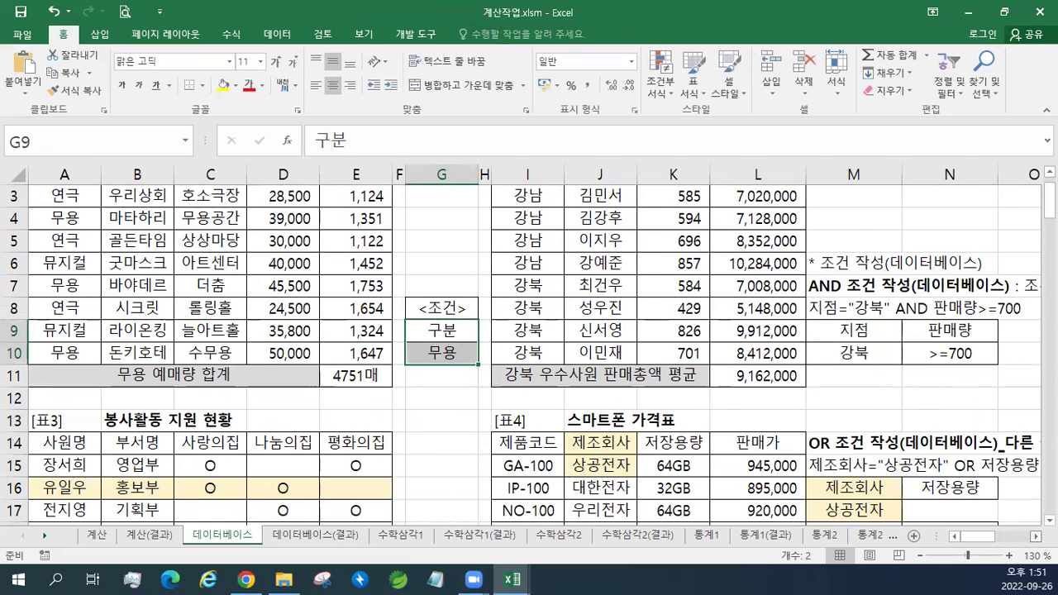
pyautogui.hscroll(3, 699, 359)
pyautogui.moveTo(635, 331); pyautogui.dragTo(722, 357)
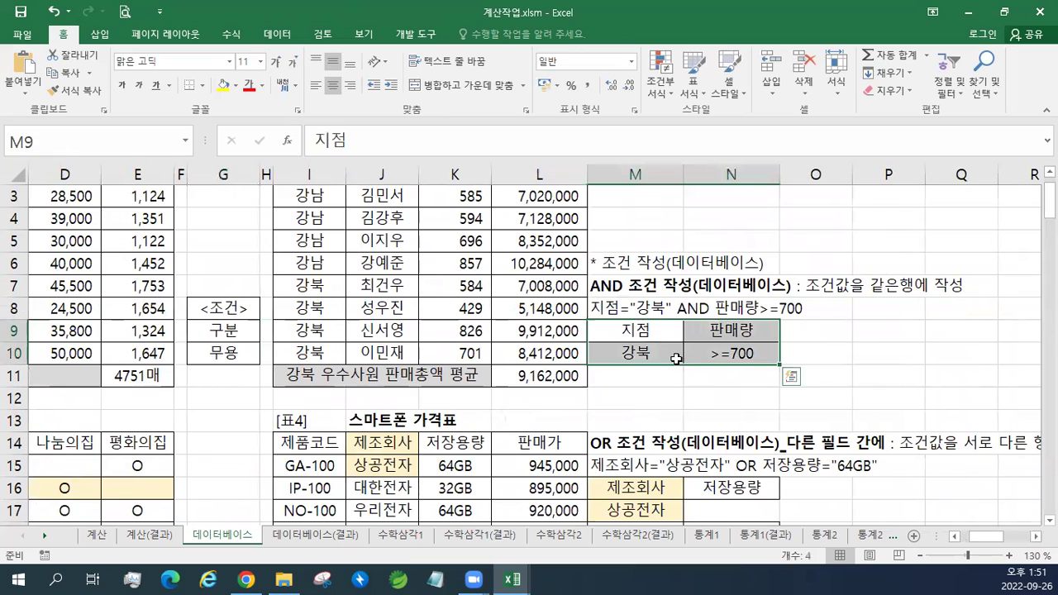
pyautogui.moveTo(649, 355); pyautogui.dragTo(716, 401)
pyautogui.scroll(-2, 717, 354)
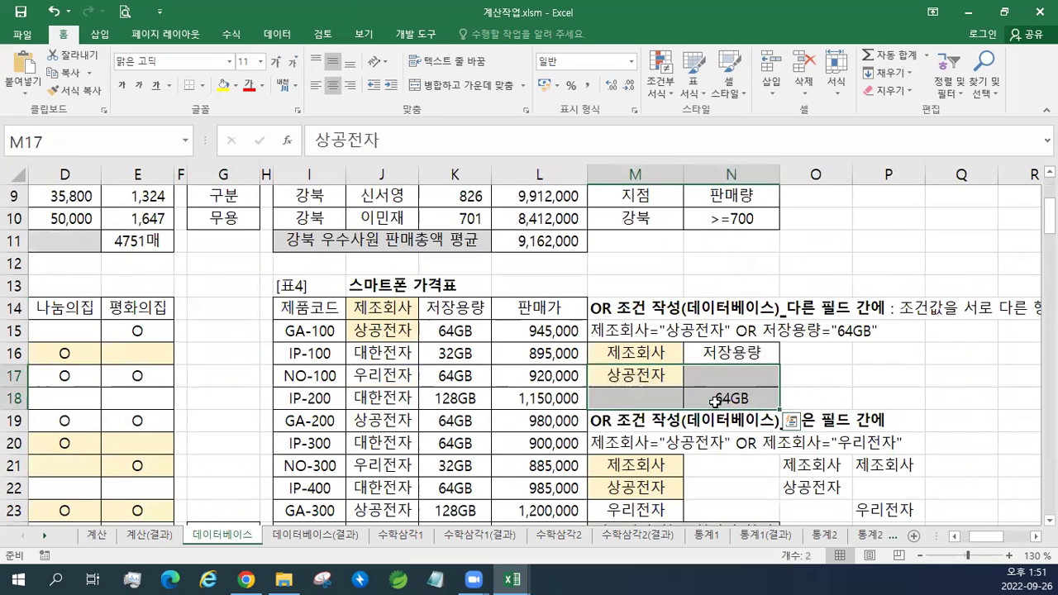
pyautogui.scroll(-2, 716, 402)
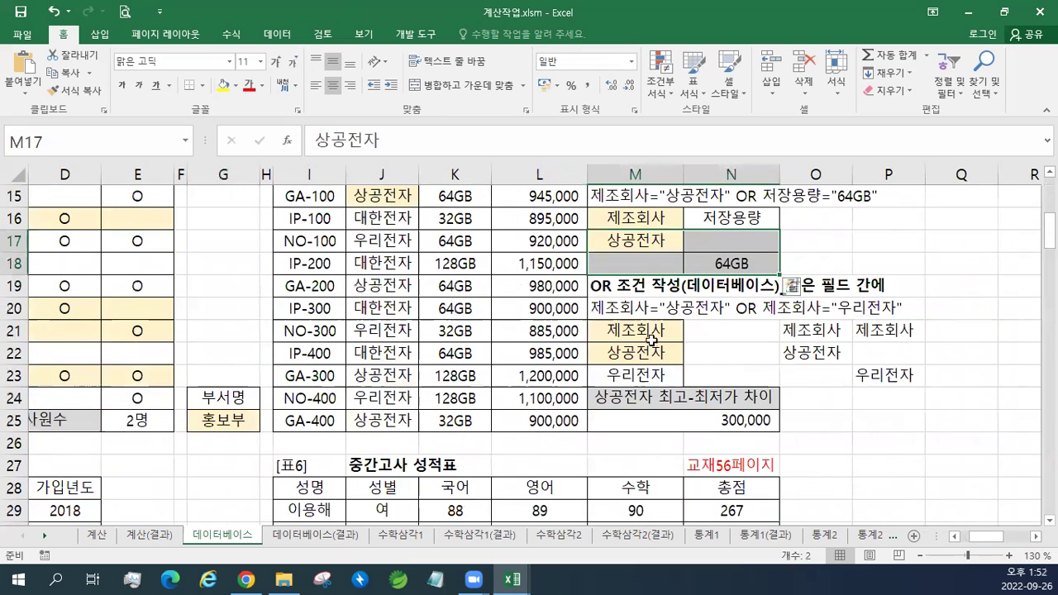
pyautogui.click(653, 341)
pyautogui.moveTo(637, 358); pyautogui.dragTo(637, 374)
pyautogui.moveTo(638, 337); pyautogui.dragTo(637, 374)
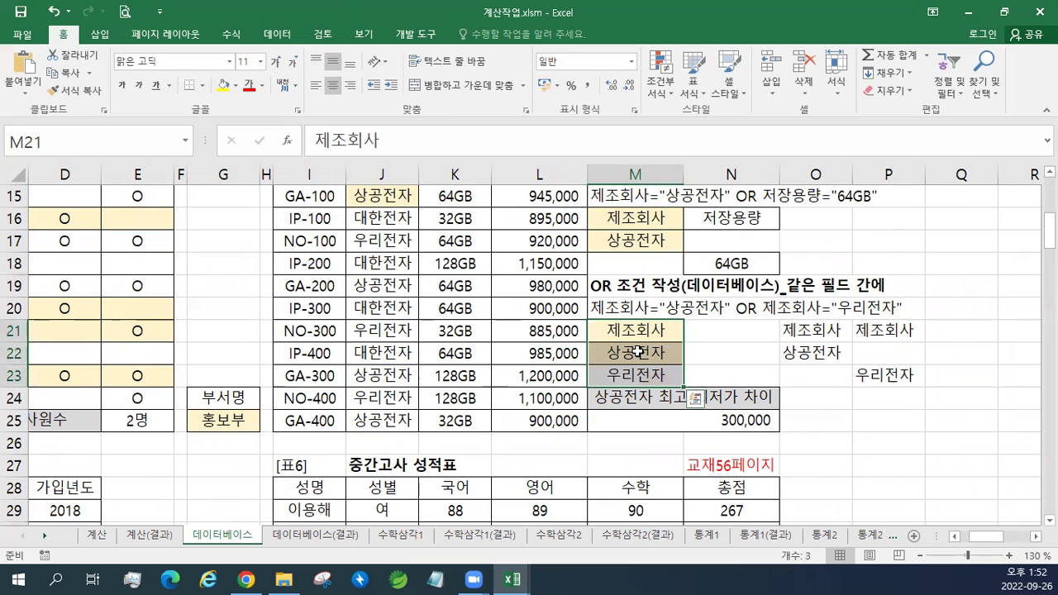
pyautogui.scroll(-1, 639, 352)
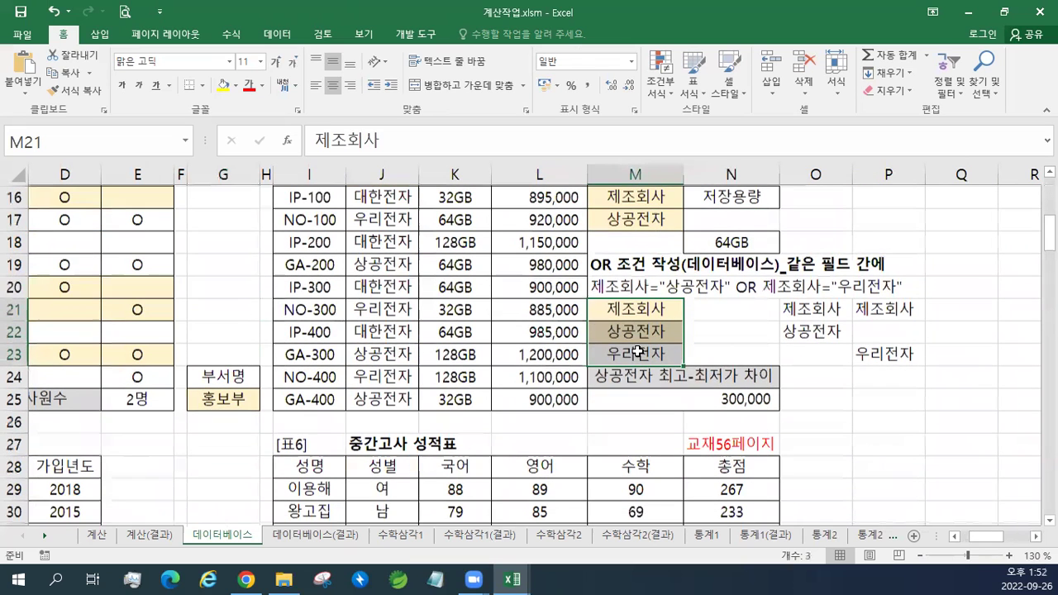
pyautogui.scroll(-7, 637, 354)
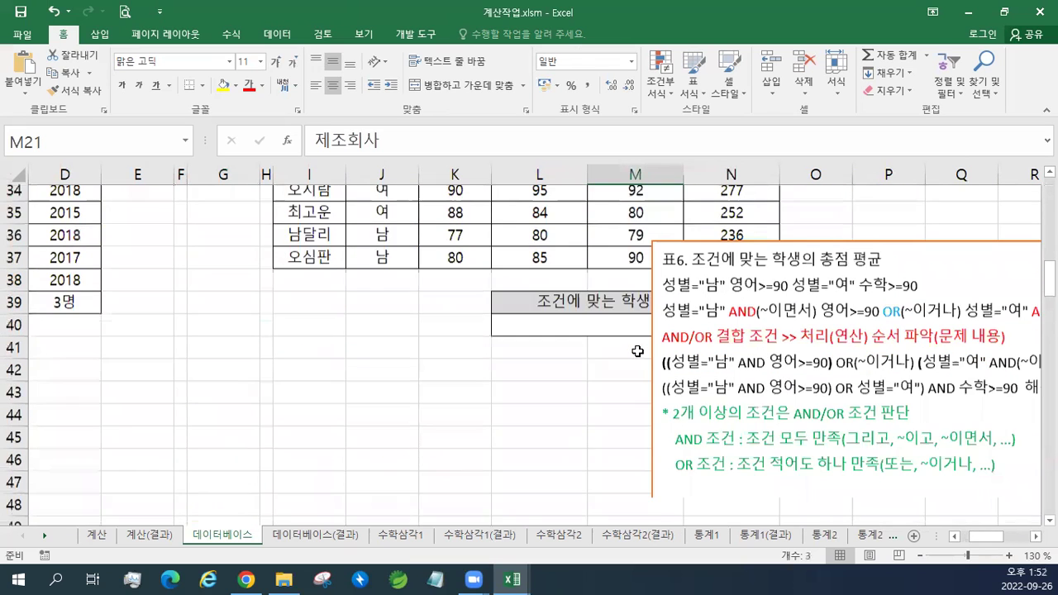
# - Move the 표6 notes text box below the 총점 평균 answer cell, and fill I39:K41 with light gold
pyautogui.moveTo(697, 201); pyautogui.dragTo(572, 397)
pyautogui.click(311, 263)
pyautogui.moveTo(341, 285); pyautogui.dragTo(435, 304)
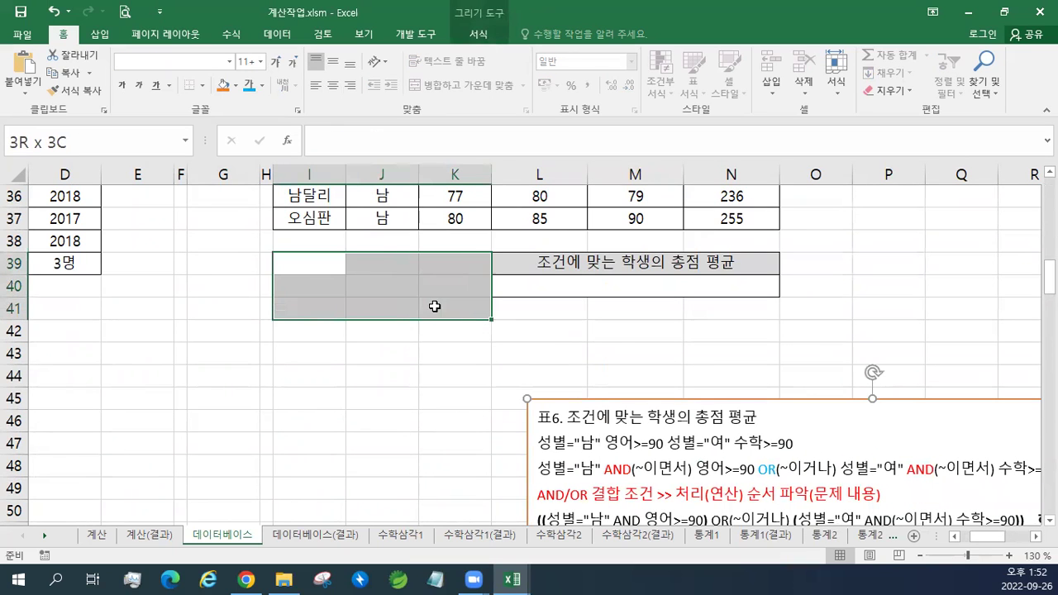
pyautogui.click(237, 85)
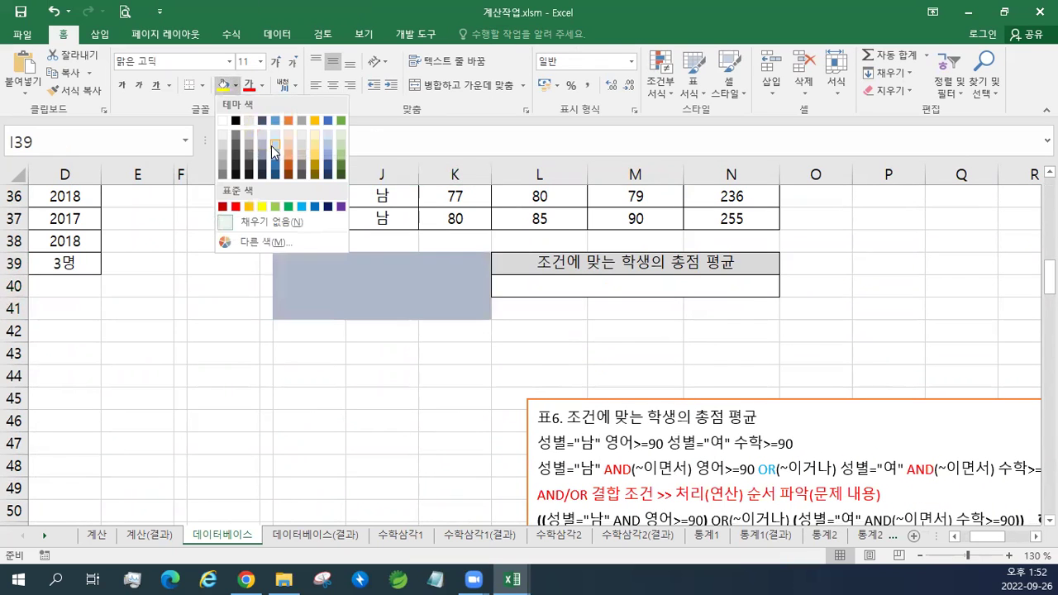
pyautogui.click(315, 140)
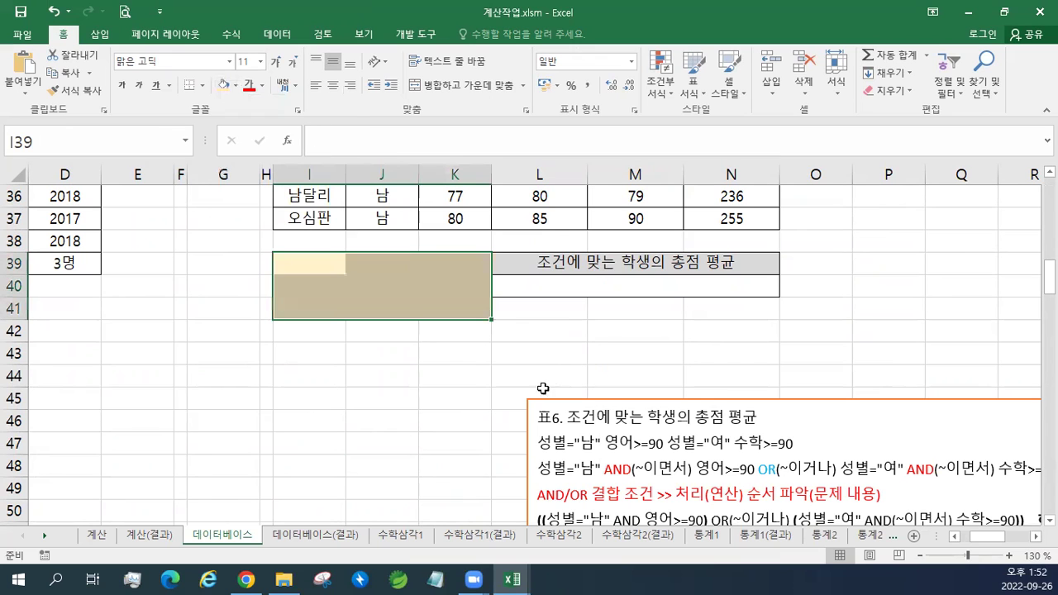
# - Following the 해석O line, enter the criteria header 성별 in L42 with the condition 남 in L43
pyautogui.click(564, 332)
pyautogui.scroll(-1, 893, 504)
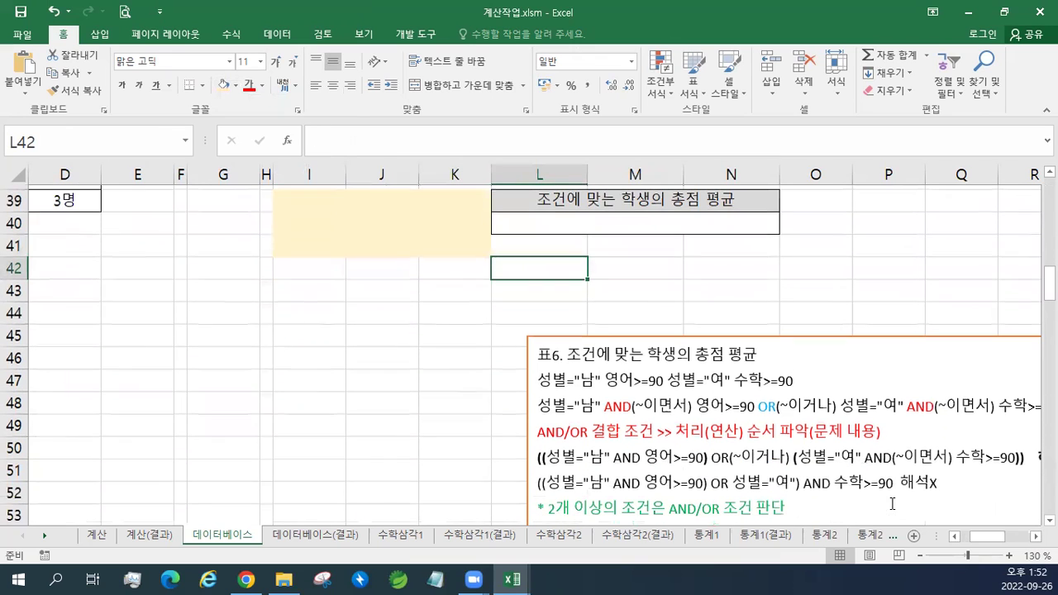
pyautogui.hscroll(4, 465, 460)
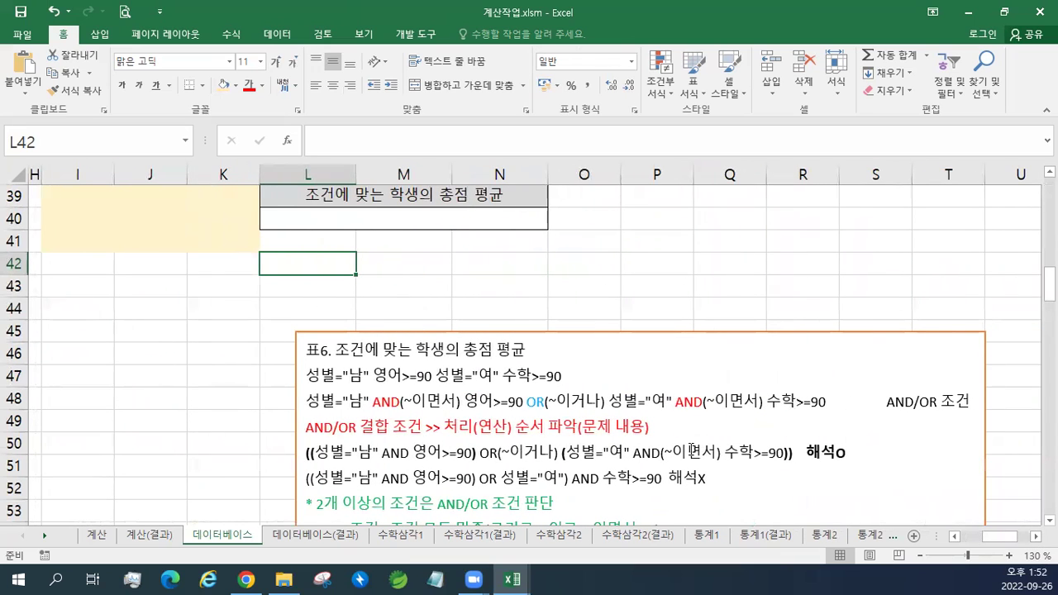
pyautogui.moveTo(353, 447); pyautogui.dragTo(428, 452)
pyautogui.moveTo(610, 452); pyautogui.dragTo(760, 451)
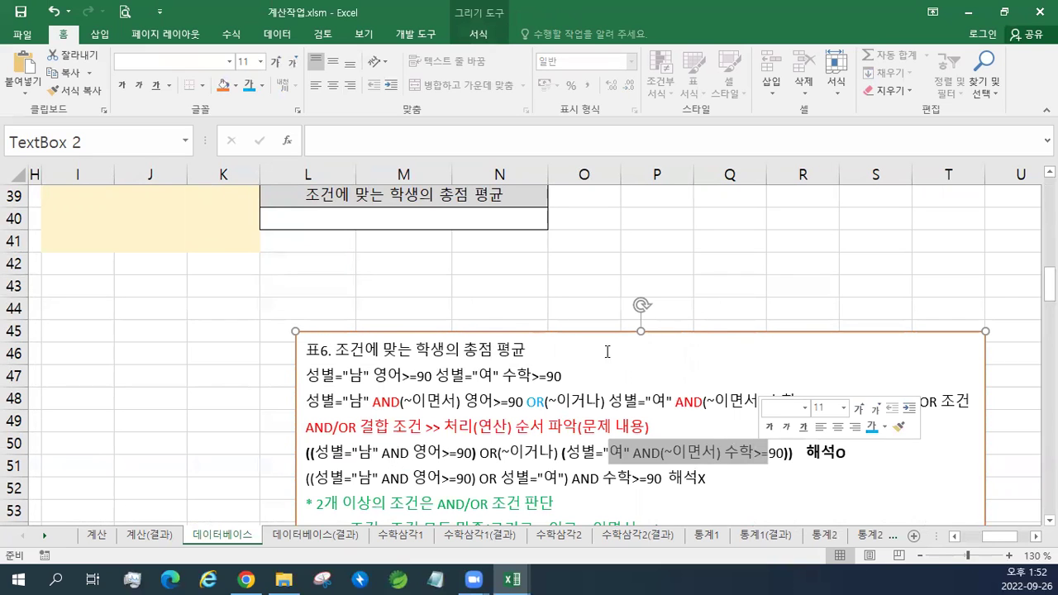
pyautogui.click(322, 261)
pyautogui.write('성벼')
pyautogui.press('Return')
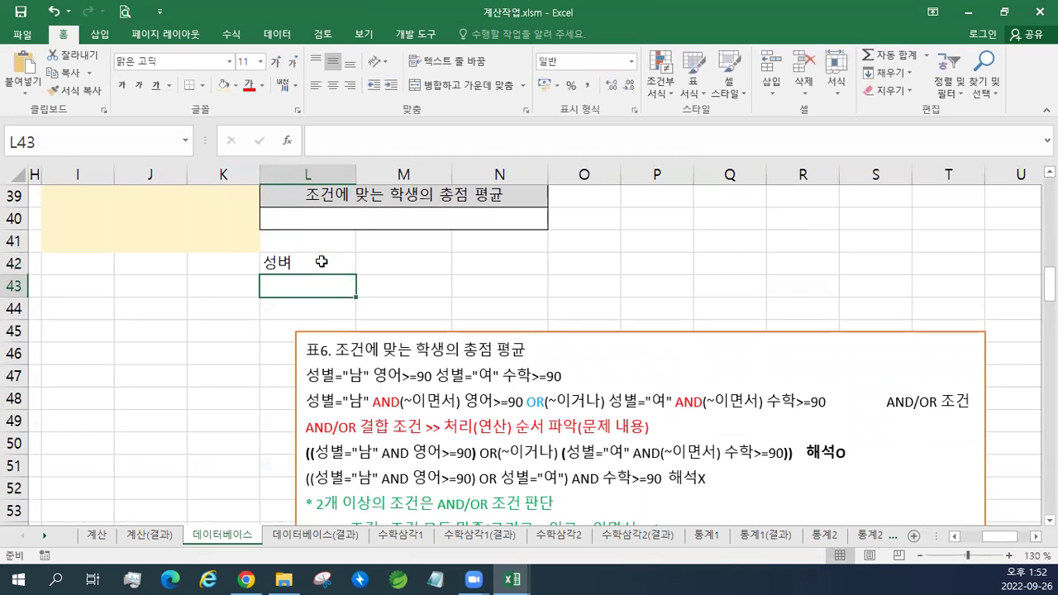
pyautogui.click(321, 261)
pyautogui.write('성별')
pyautogui.press('Return')
pyautogui.write('남')
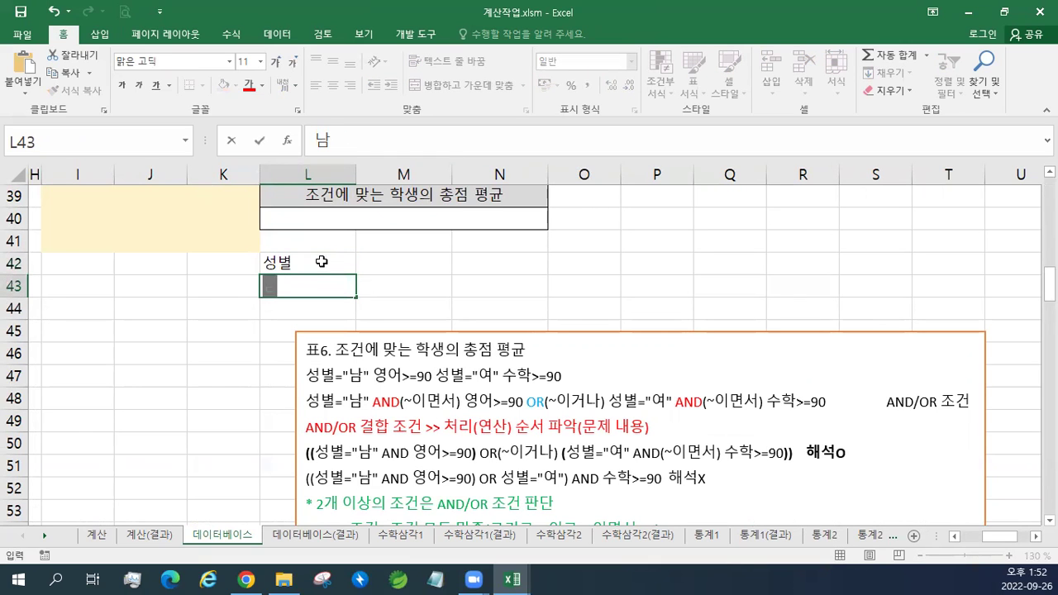
pyautogui.press('Tab')
# - Enter the criteria header 영어 in M42 with the condition >=90 in M43
pyautogui.press('Up')
pyautogui.write('영어')
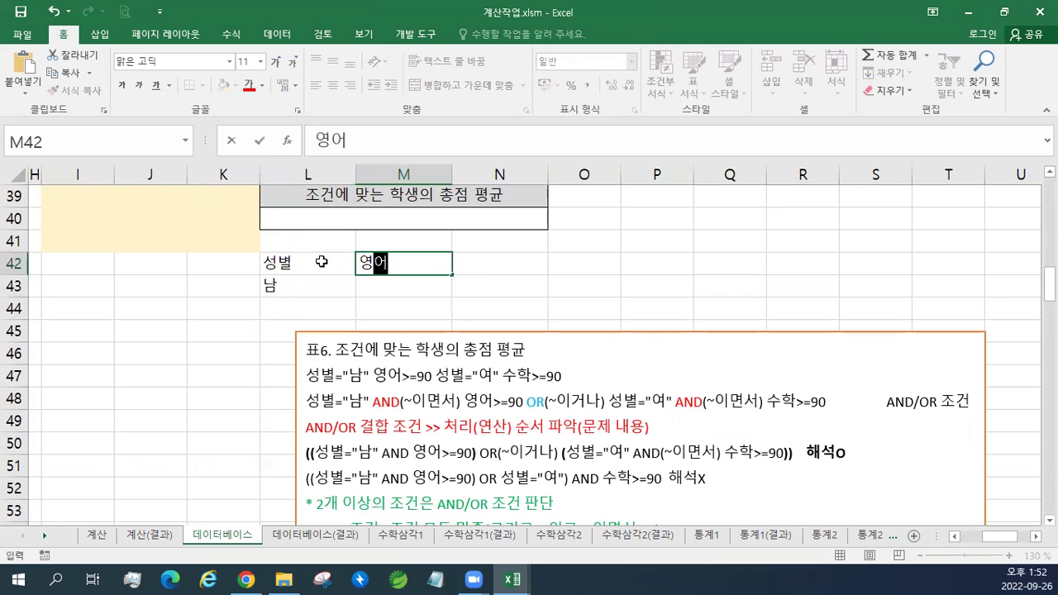
pyautogui.press('Return')
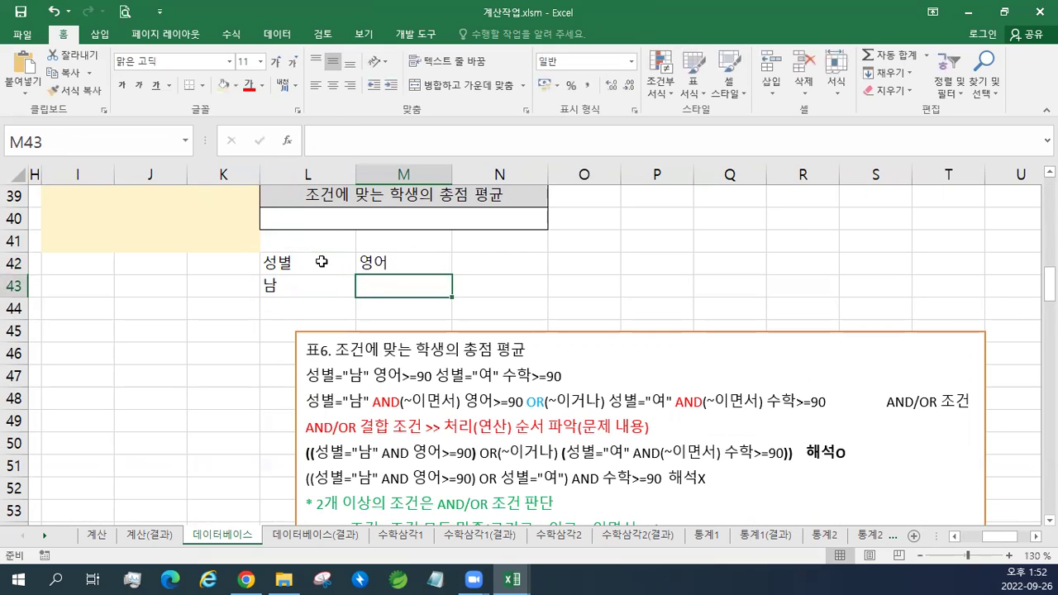
pyautogui.write('>=90')
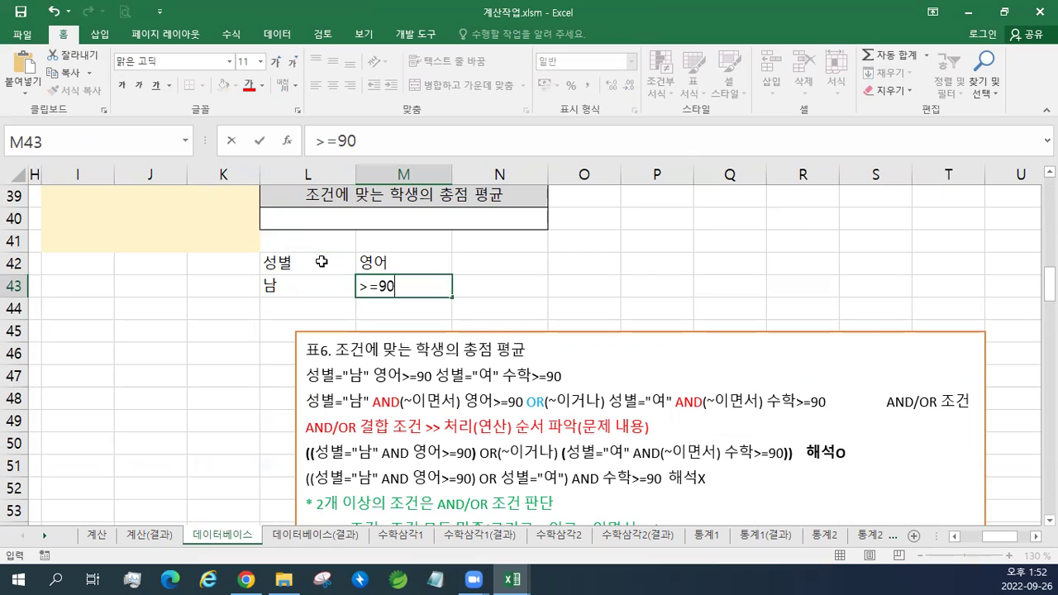
pyautogui.press('Return')
# - Enter a second 성별 header in N42 and put the condition 여 in N44, one row below the 남 condition
pyautogui.press('Up')
pyautogui.press('Up')
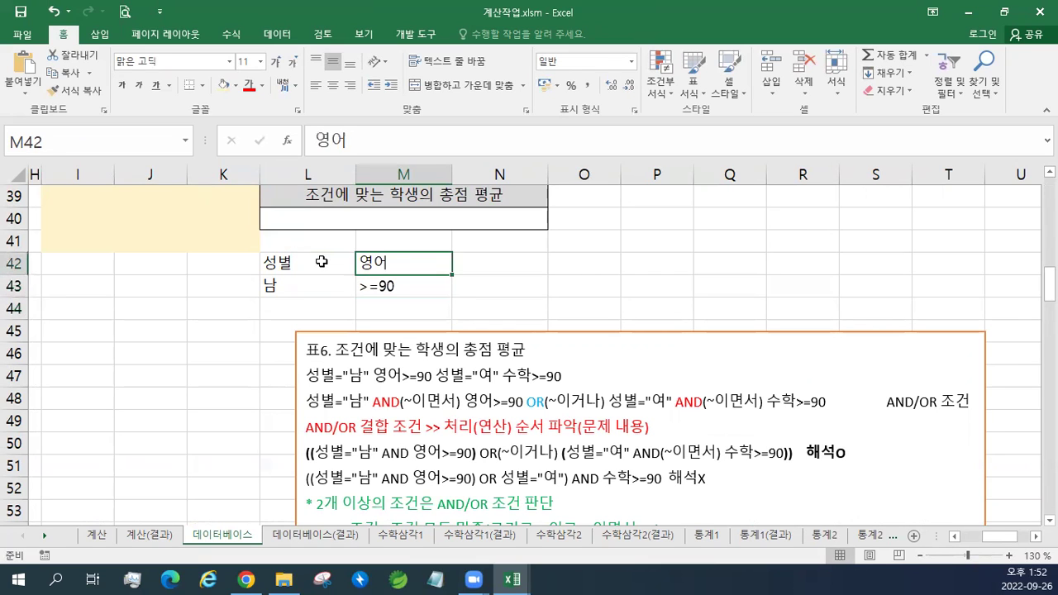
pyautogui.press('Right')
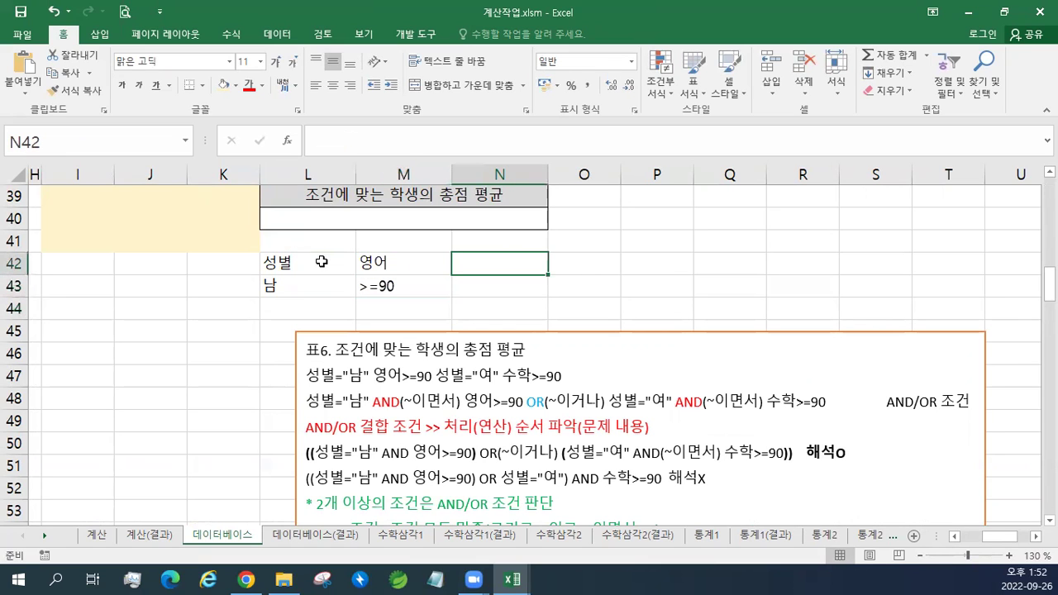
pyautogui.write('성별')
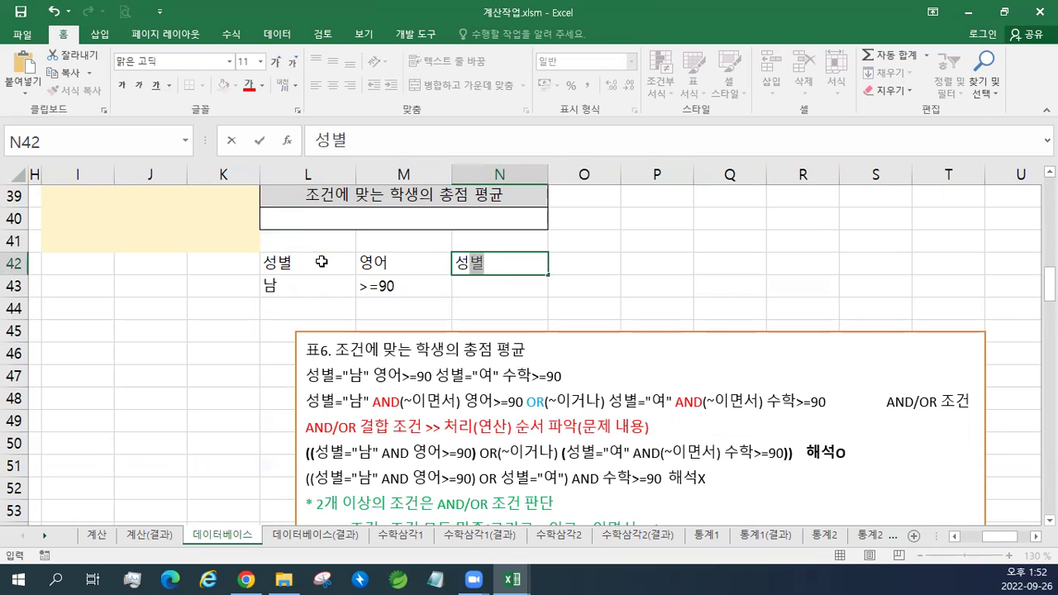
pyautogui.press('Return')
pyautogui.press('Return')
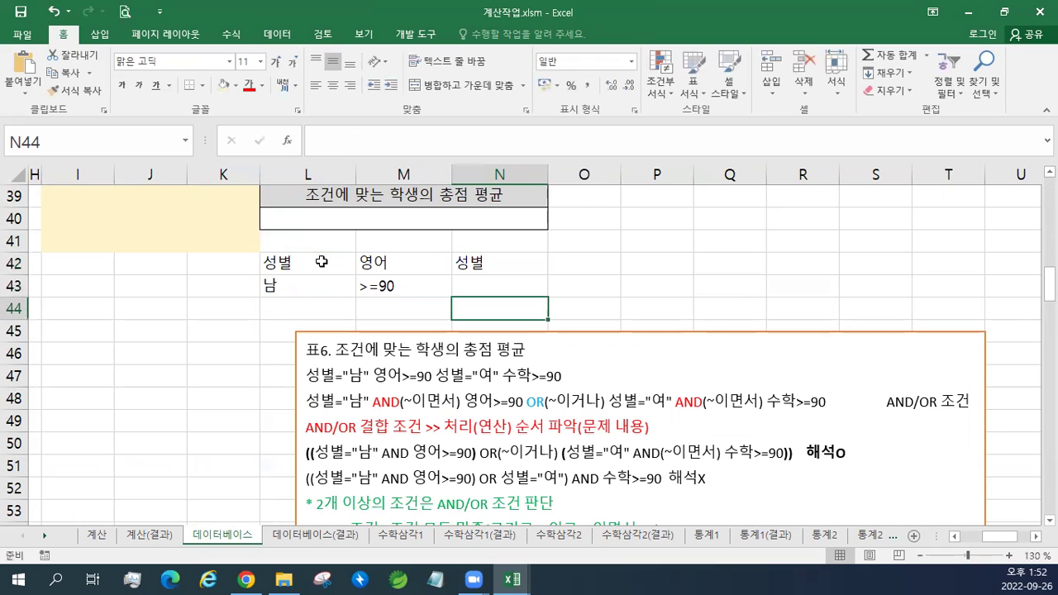
pyautogui.moveTo(320, 283); pyautogui.dragTo(517, 310)
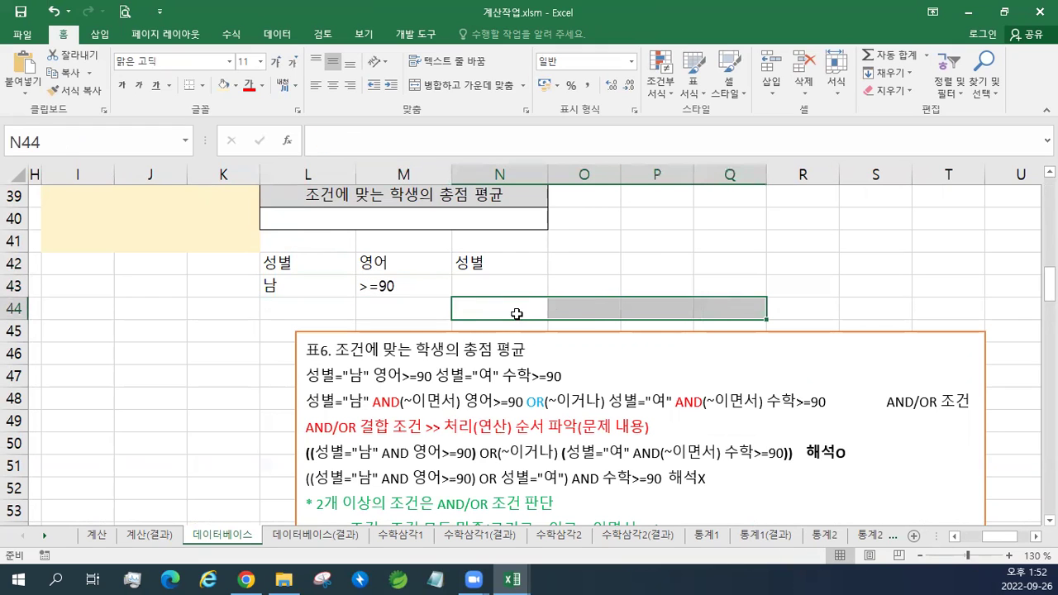
pyautogui.write('ㅇㅕ')
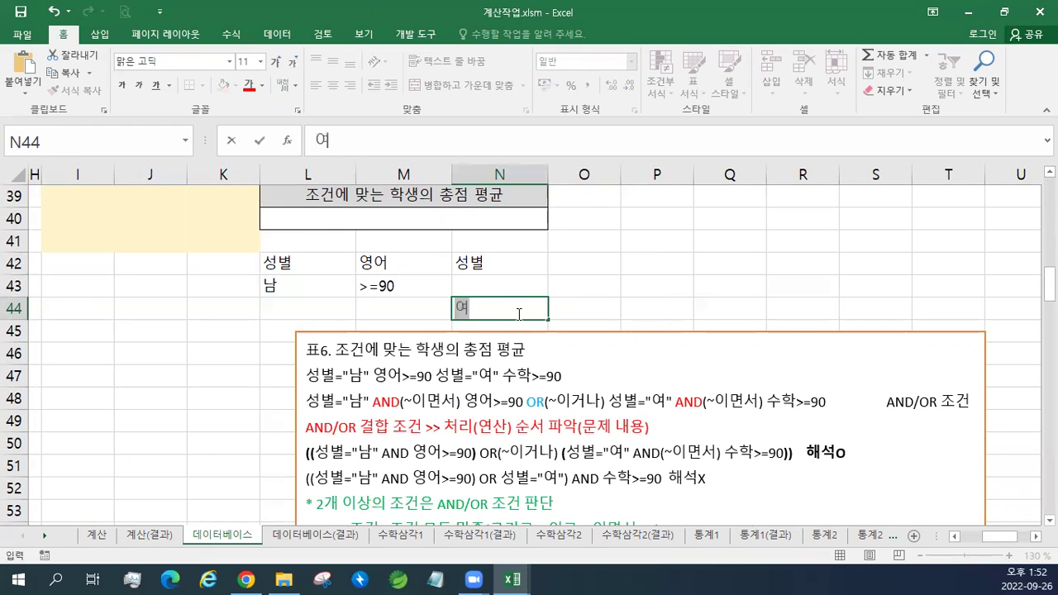
# - Enter the criteria header 수학 in O42 and the condition >=90 in O44, and check the layout of both condition rows
pyautogui.press('Up')
pyautogui.press('Up')
pyautogui.press('Right')
pyautogui.write('수학')
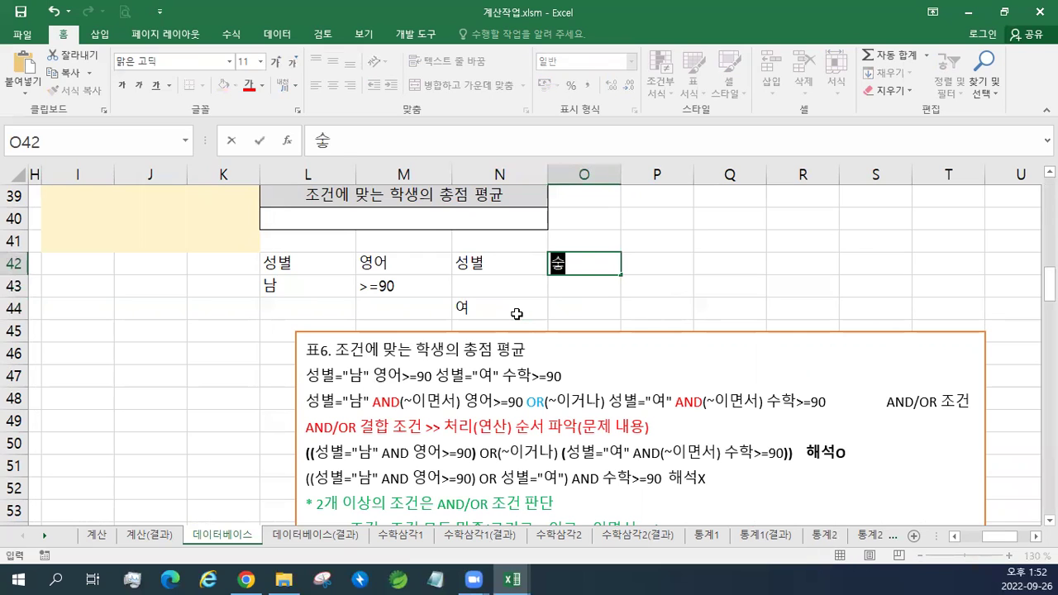
pyautogui.press('Down')
pyautogui.press('Down')
pyautogui.write('>=90')
pyautogui.moveTo(315, 263); pyautogui.dragTo(587, 308)
pyautogui.moveTo(343, 284); pyautogui.dragTo(579, 308)
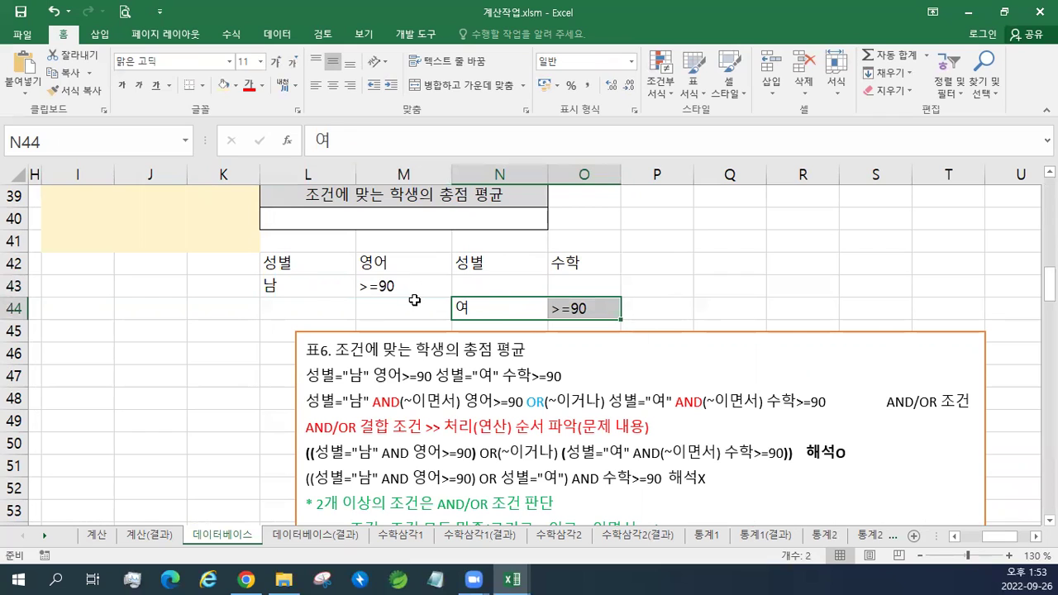
pyautogui.click(429, 294)
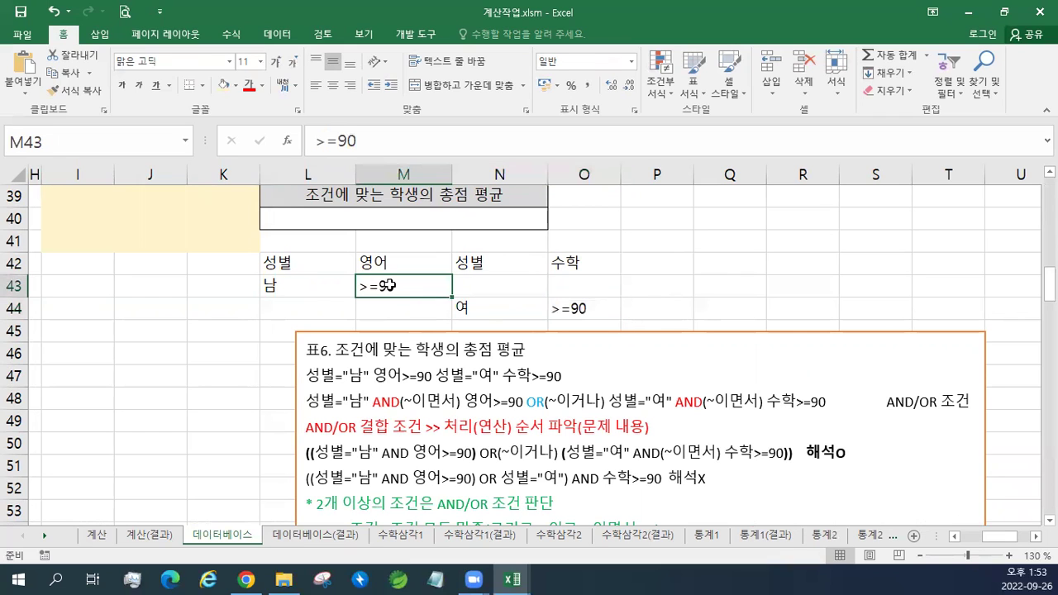
# - Compare the four-column criteria layout in L42:O44 with the shaded three-column area I39:K41
pyautogui.click(338, 272)
pyautogui.moveTo(337, 272); pyautogui.dragTo(579, 308)
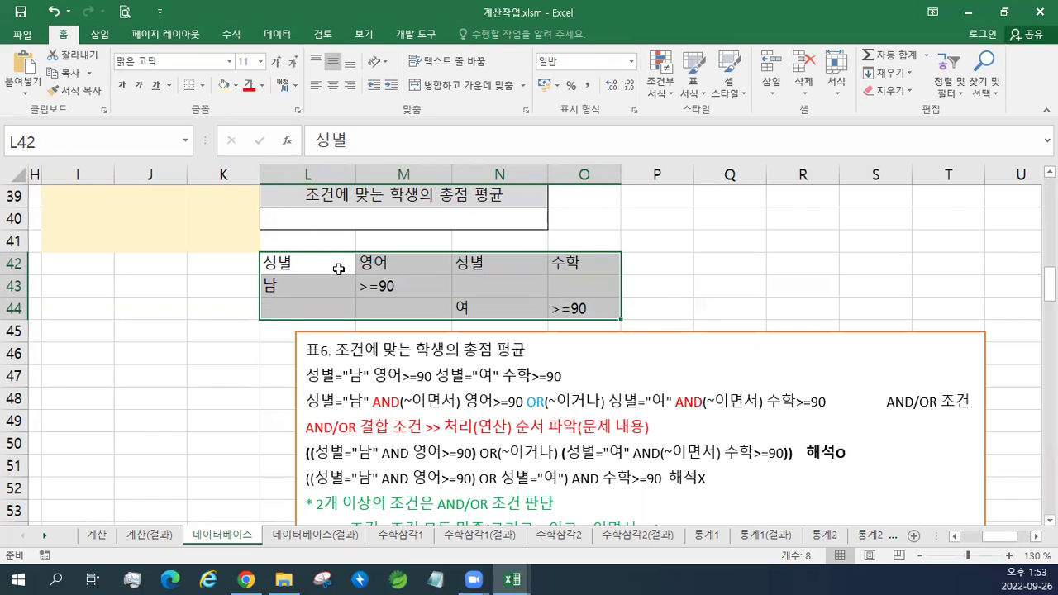
pyautogui.click(955, 537)
pyautogui.click(955, 537)
pyautogui.scroll(1, 579, 372)
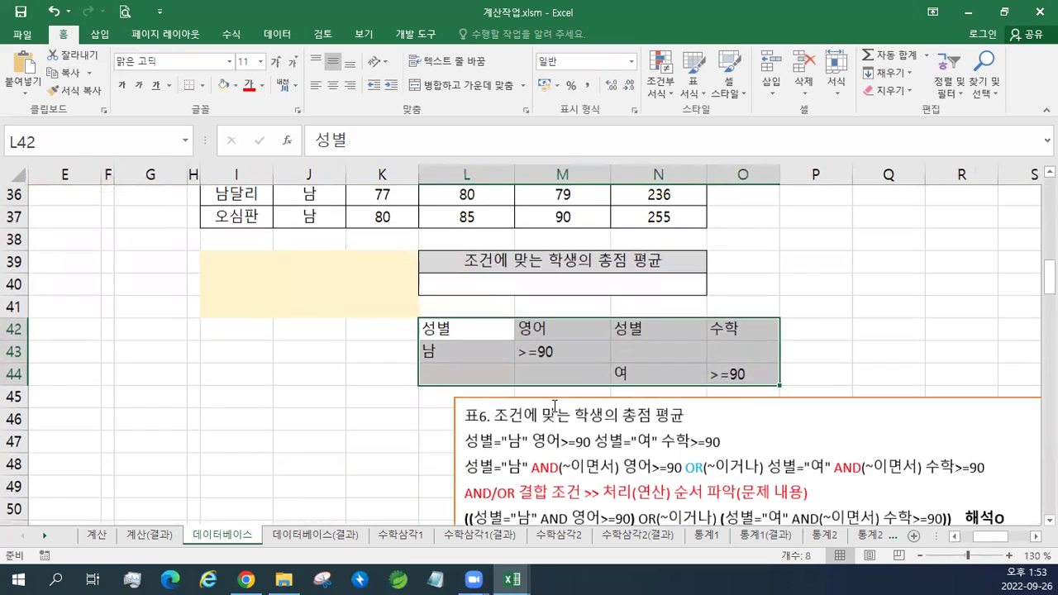
pyautogui.click(241, 264)
pyautogui.moveTo(241, 264); pyautogui.dragTo(386, 307)
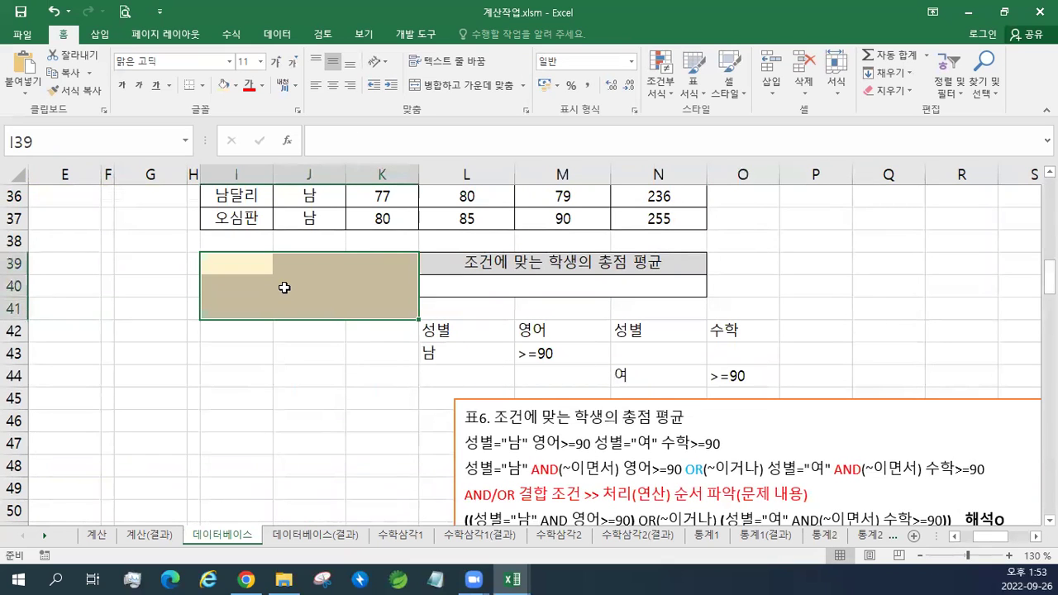
# - Copy the 성별 header from J28 of the student table into I39 of the shaded criteria area
pyautogui.scroll(2, 284, 285)
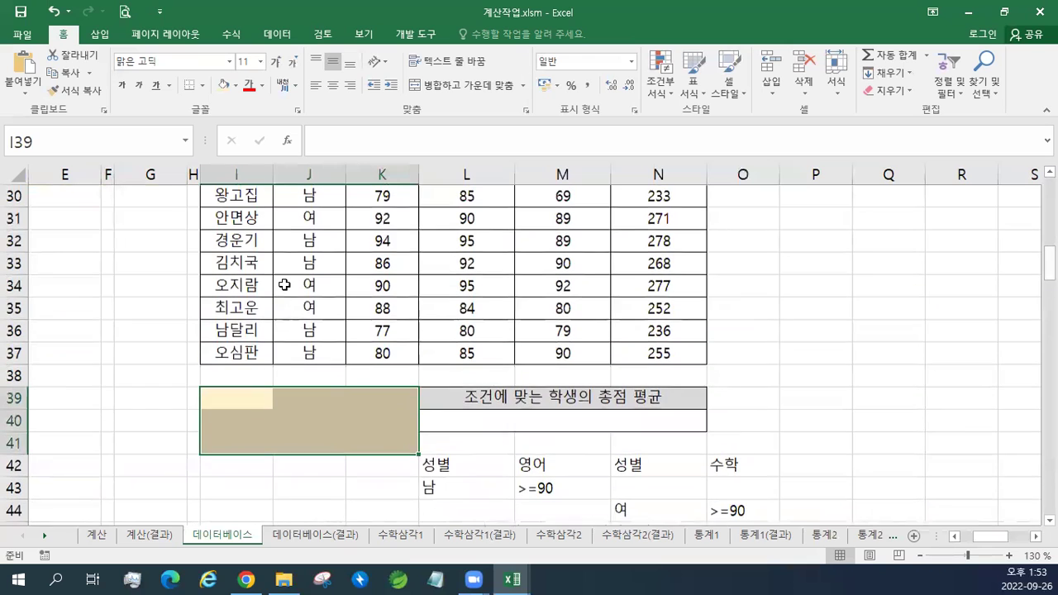
pyautogui.click(1050, 171)
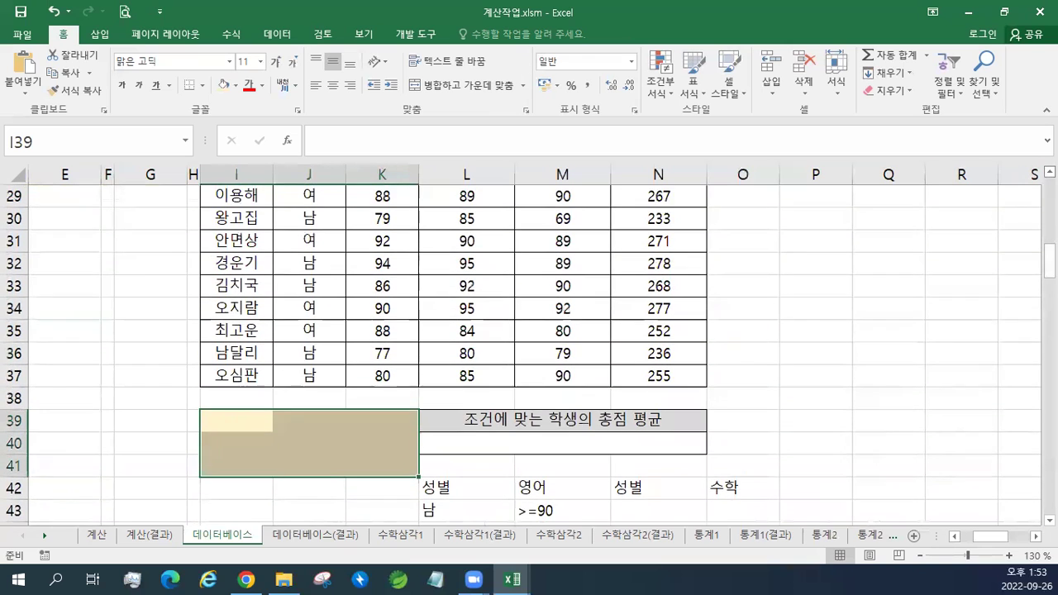
pyautogui.click(1049, 171)
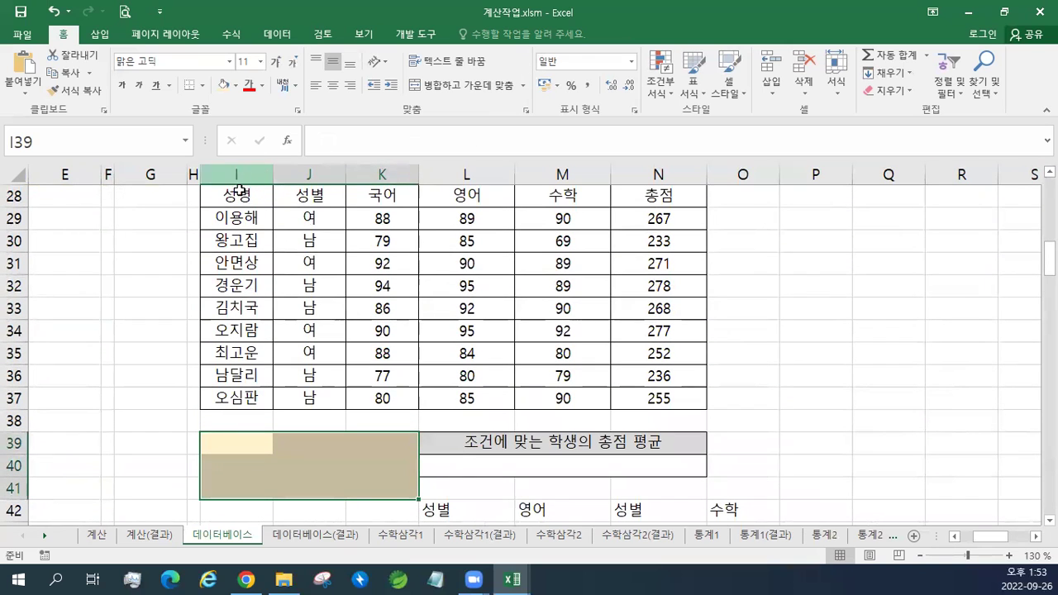
pyautogui.click(302, 196)
pyautogui.rightClick(302, 196)
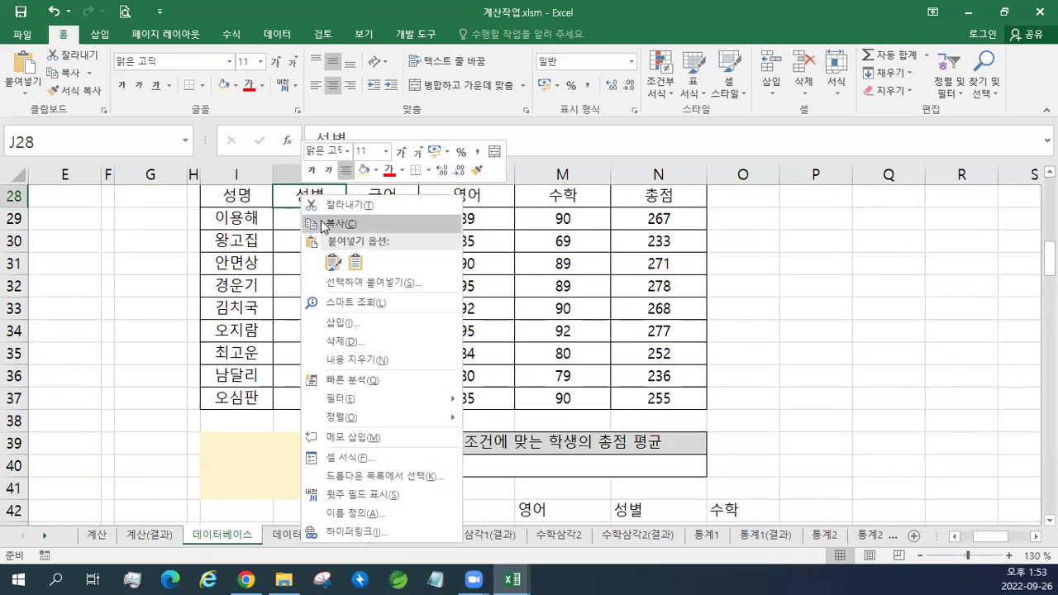
pyautogui.click(323, 224)
pyautogui.click(234, 441)
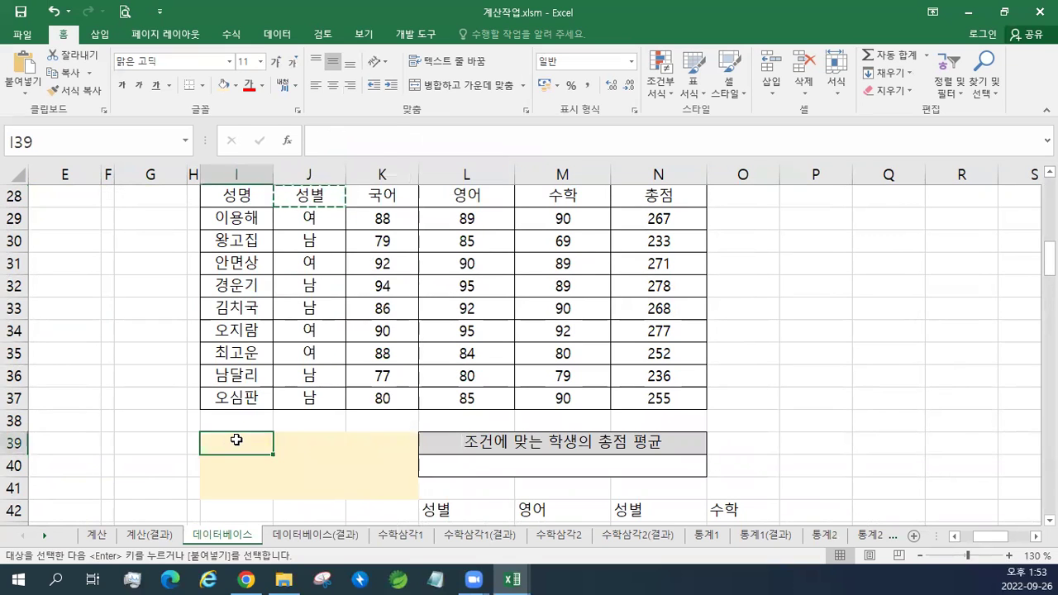
pyautogui.rightClick(235, 441)
pyautogui.click(270, 160)
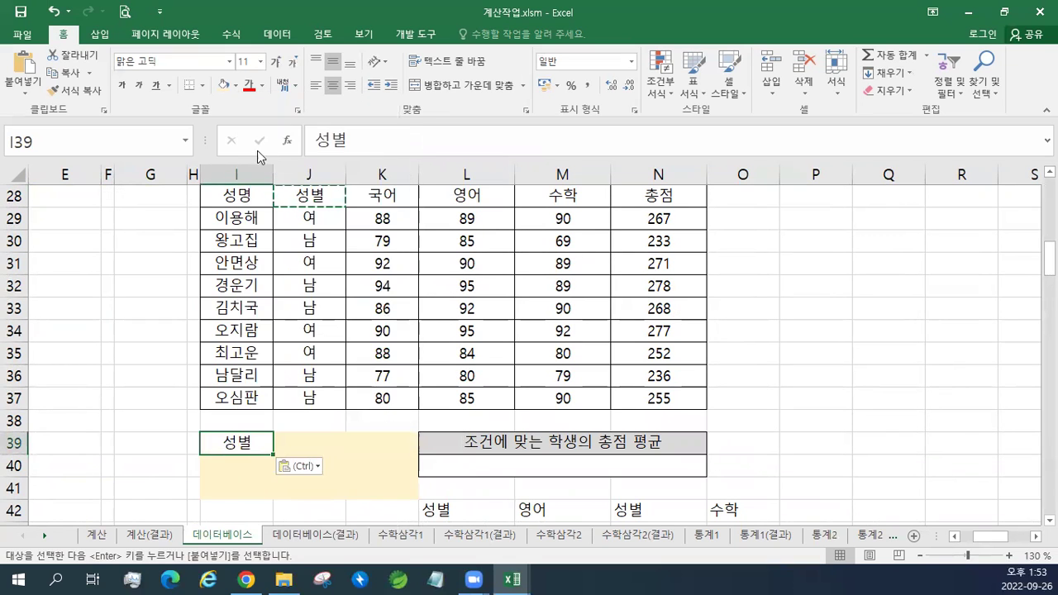
# - Collapse the ribbon and copy the value 남 from J30 into I40, below the 성별 criteria header
pyautogui.doubleClick(63, 35)
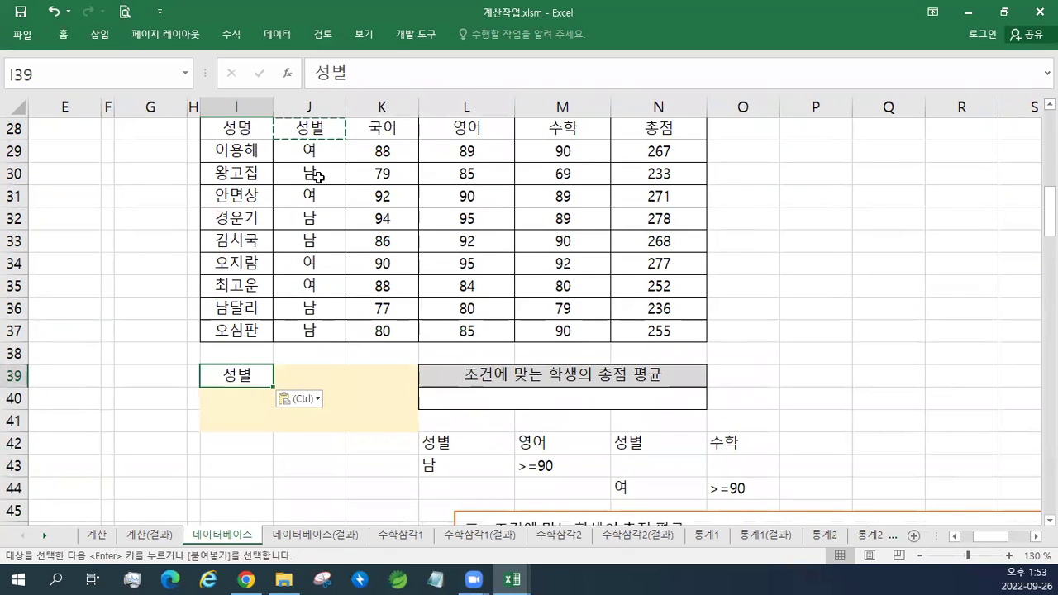
pyautogui.rightClick(318, 182)
pyautogui.click(335, 207)
pyautogui.rightClick(243, 397)
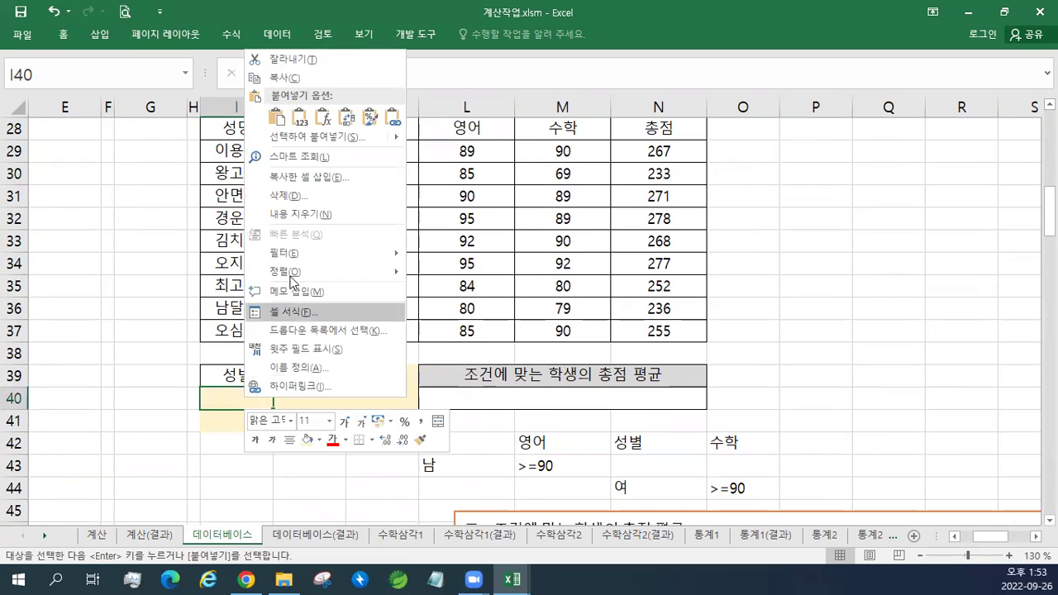
pyautogui.click(276, 119)
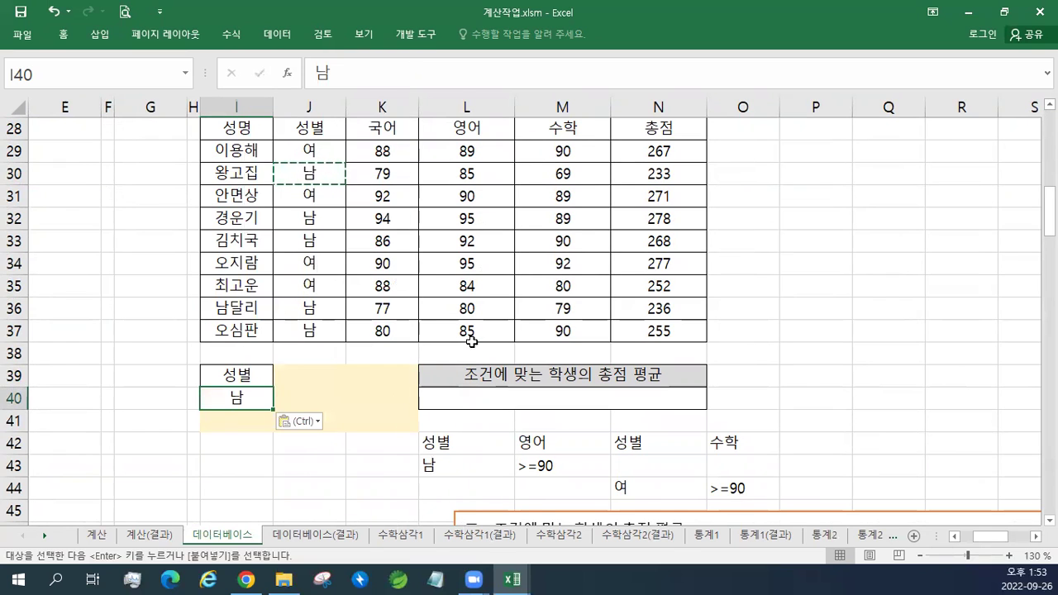
# - Copy the 영어 header from L28 into J39 and enter the condition >=90 in J40
pyautogui.rightClick(457, 127)
pyautogui.click(478, 152)
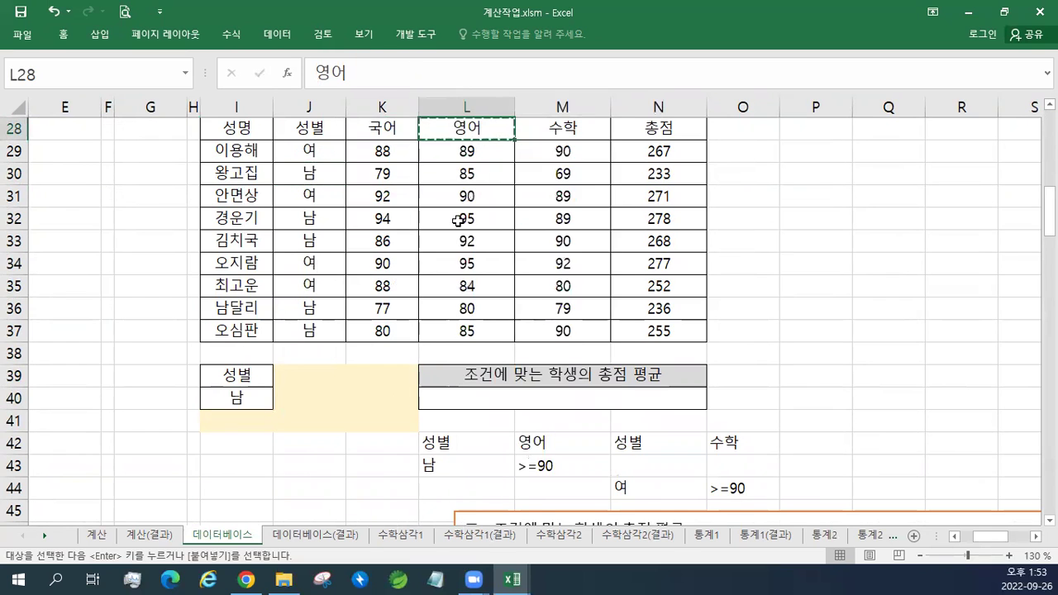
pyautogui.rightClick(292, 377)
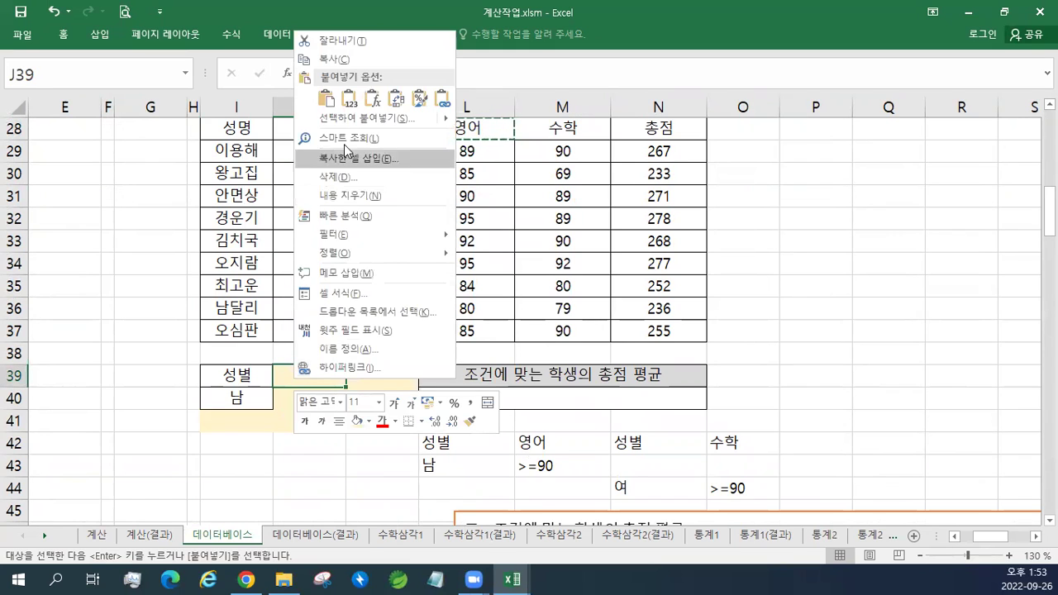
pyautogui.click(308, 117)
pyautogui.click(291, 395)
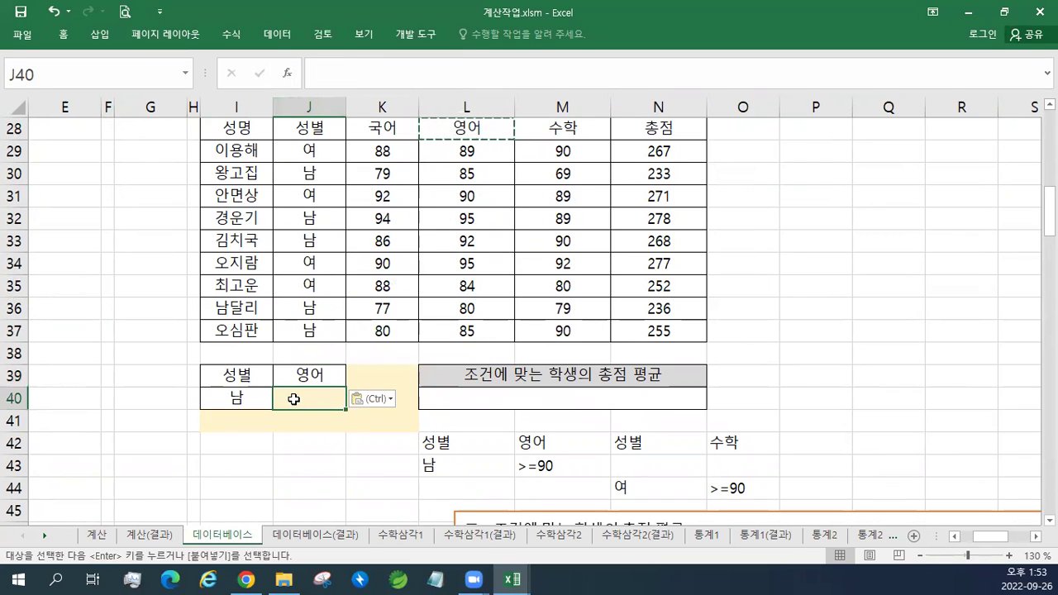
pyautogui.write('>=90')
pyautogui.press('Return')
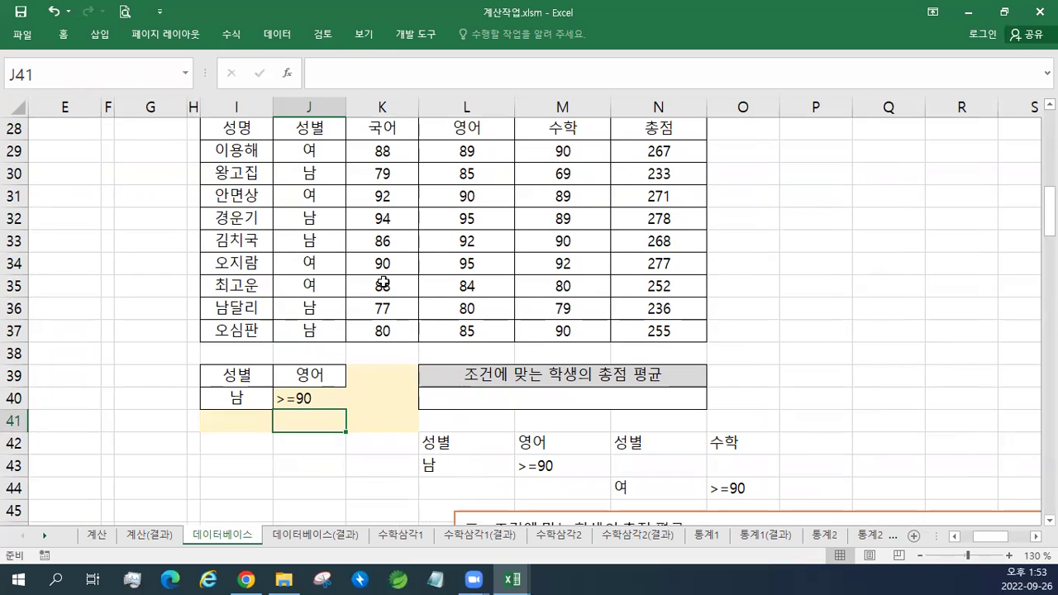
# - Examine the two 성별 columns with their 남 and 여 conditions in L42:N44 against the single 성별 header in I39
pyautogui.click(240, 376)
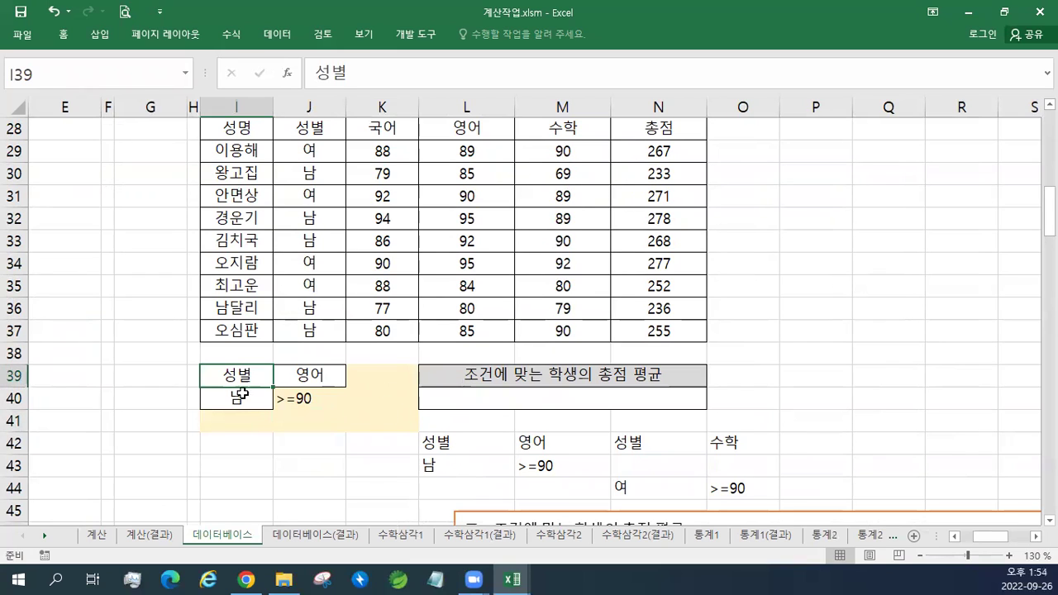
pyautogui.click(452, 454)
pyautogui.click(626, 445)
pyautogui.click(473, 468)
pyautogui.click(622, 488)
pyautogui.click(510, 474)
pyautogui.click(628, 496)
pyautogui.click(488, 468)
# - Copy the value 여 from J31 into I41, below the 남 condition
pyautogui.rightClick(334, 198)
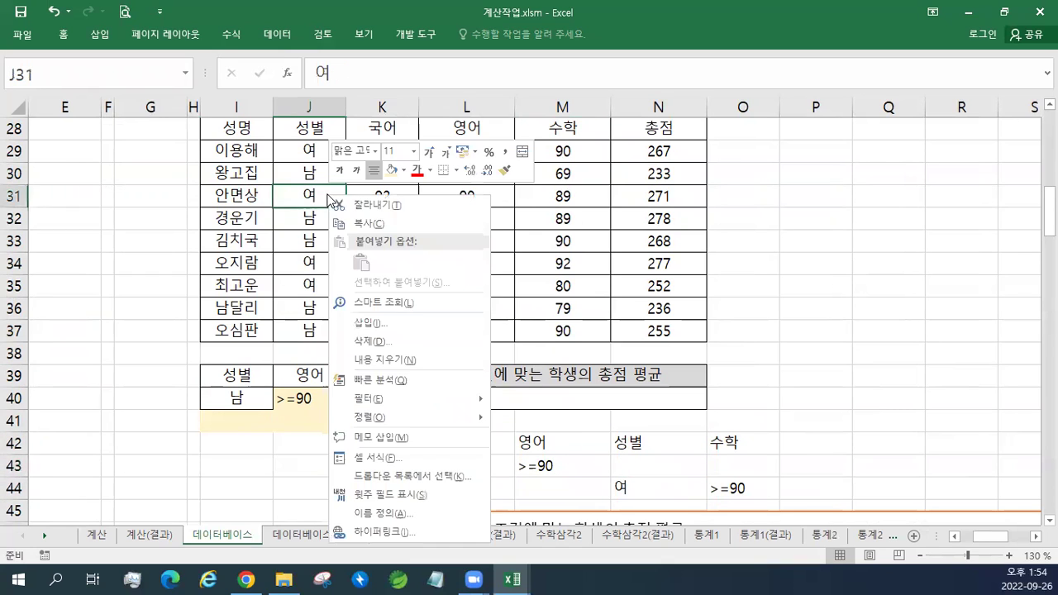
pyautogui.click(364, 226)
pyautogui.rightClick(237, 430)
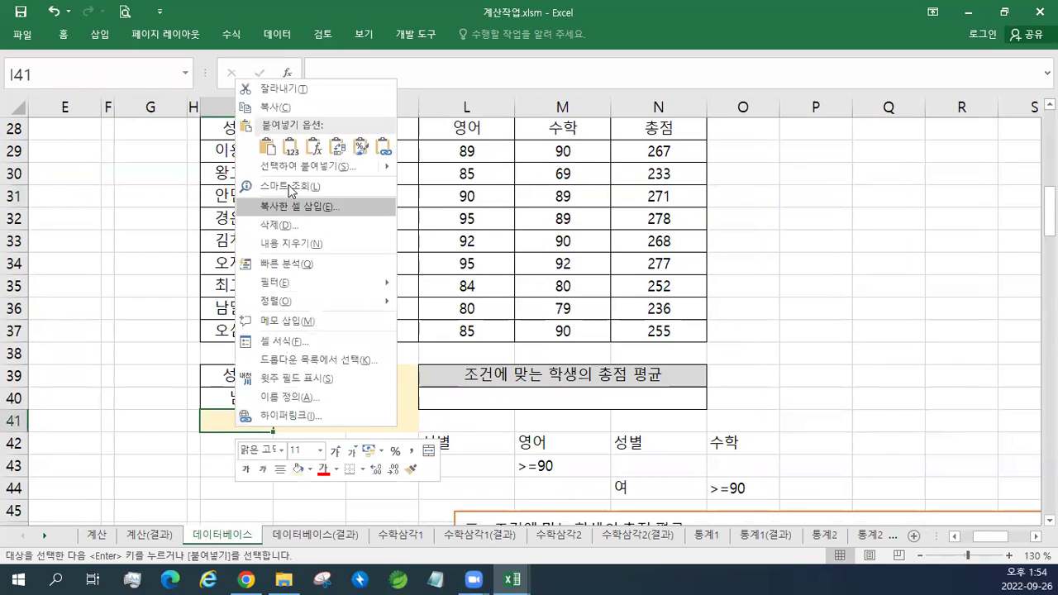
pyautogui.click(267, 147)
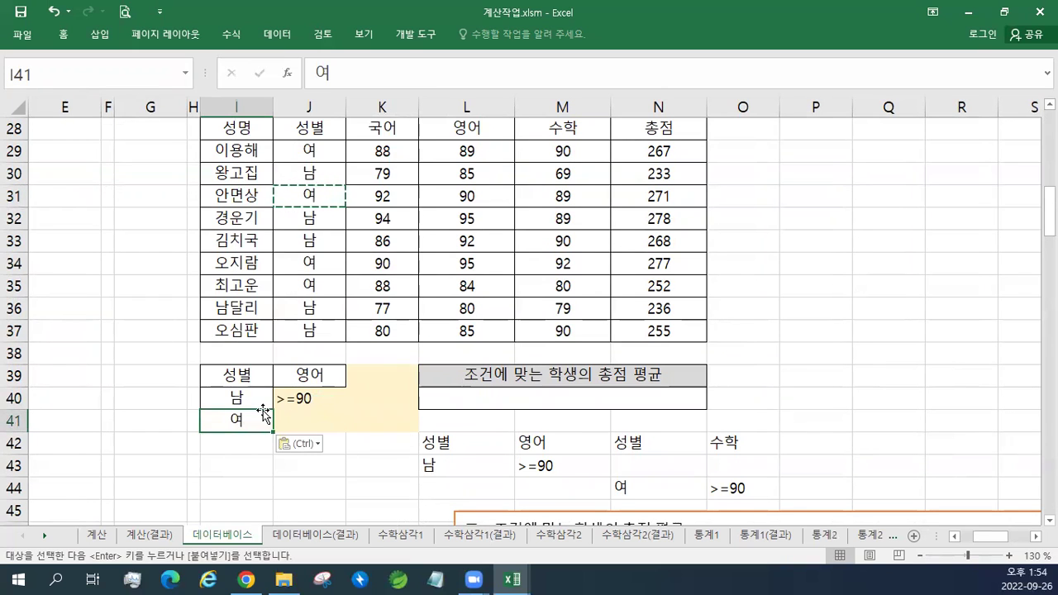
# - Copy the 수학 header from M28 into K39 as the third criteria header
pyautogui.rightClick(572, 130)
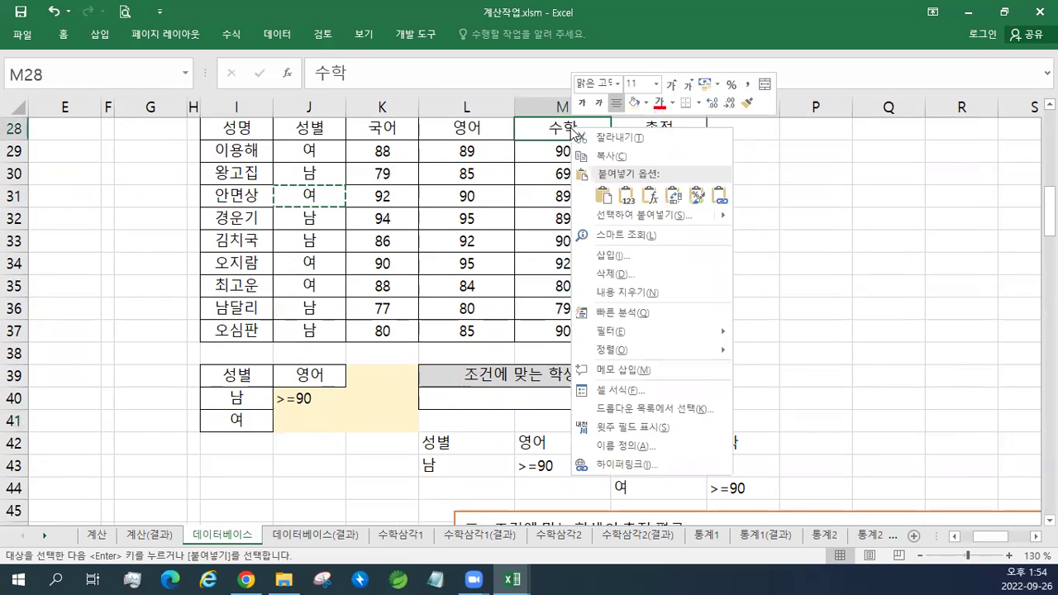
pyautogui.click(612, 156)
pyautogui.rightClick(364, 376)
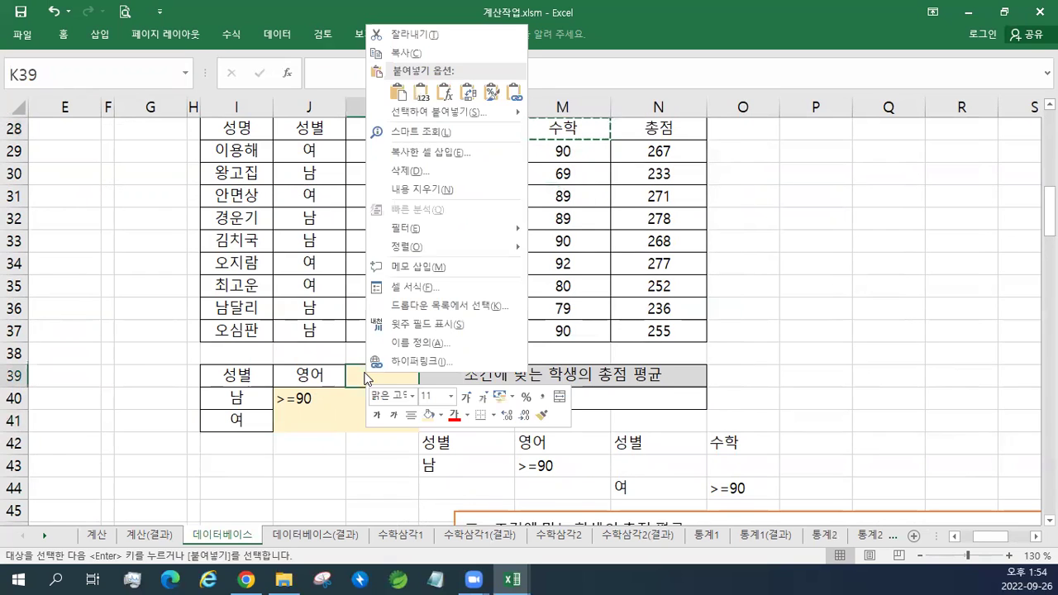
pyautogui.click(398, 93)
# - Enter the 수학 condition >=90 in K41, on the same row as the 여 condition
pyautogui.click(263, 422)
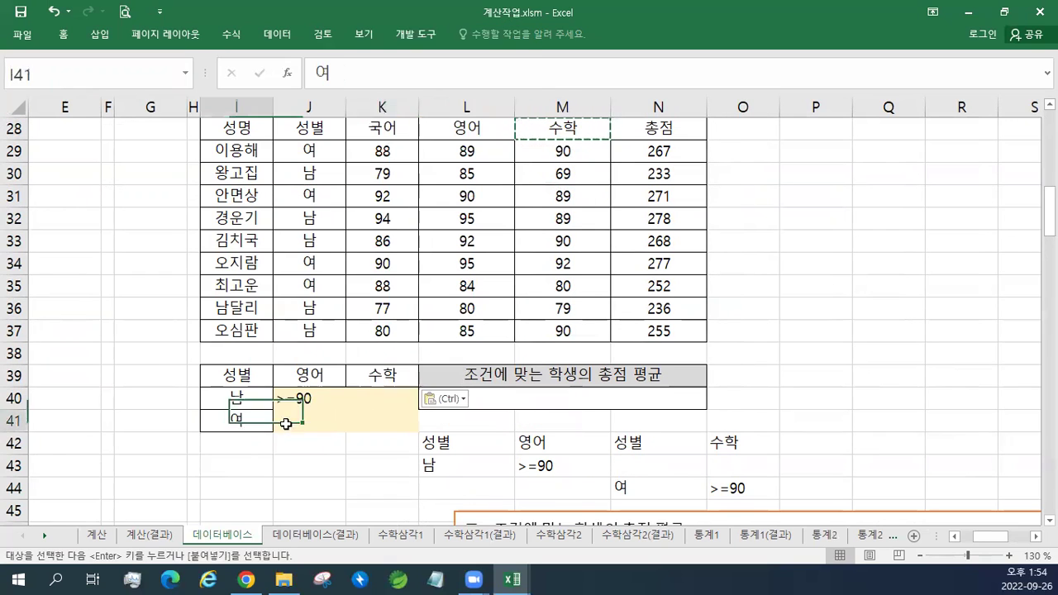
pyautogui.click(382, 421)
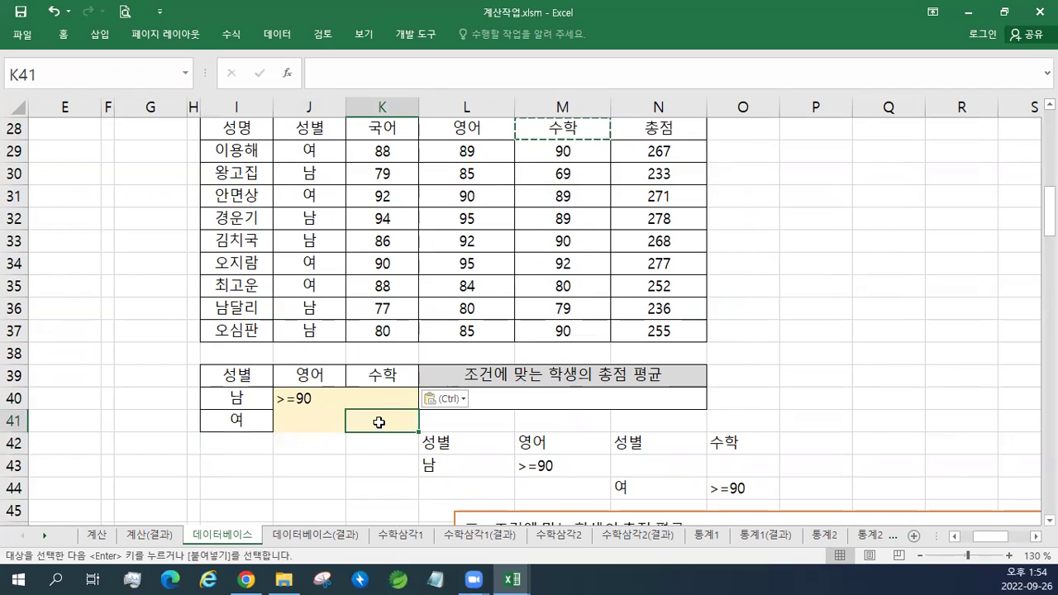
pyautogui.write('>₩90')
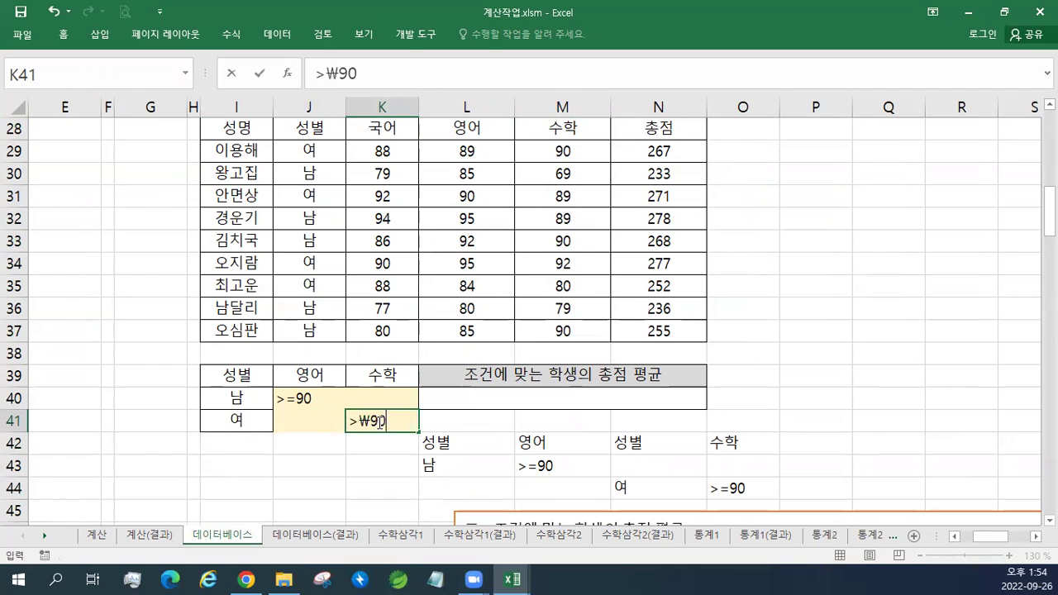
pyautogui.press('Return')
pyautogui.click(379, 422)
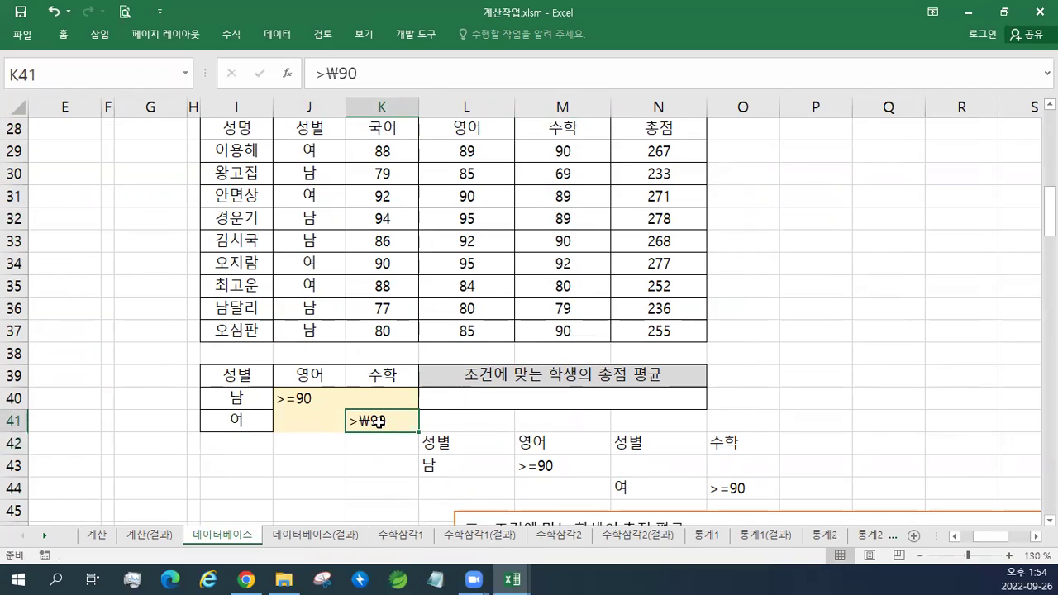
pyautogui.press('BackSpace')
pyautogui.write('>=90')
pyautogui.press('Return')
pyautogui.click(377, 421)
pyautogui.click(501, 400)
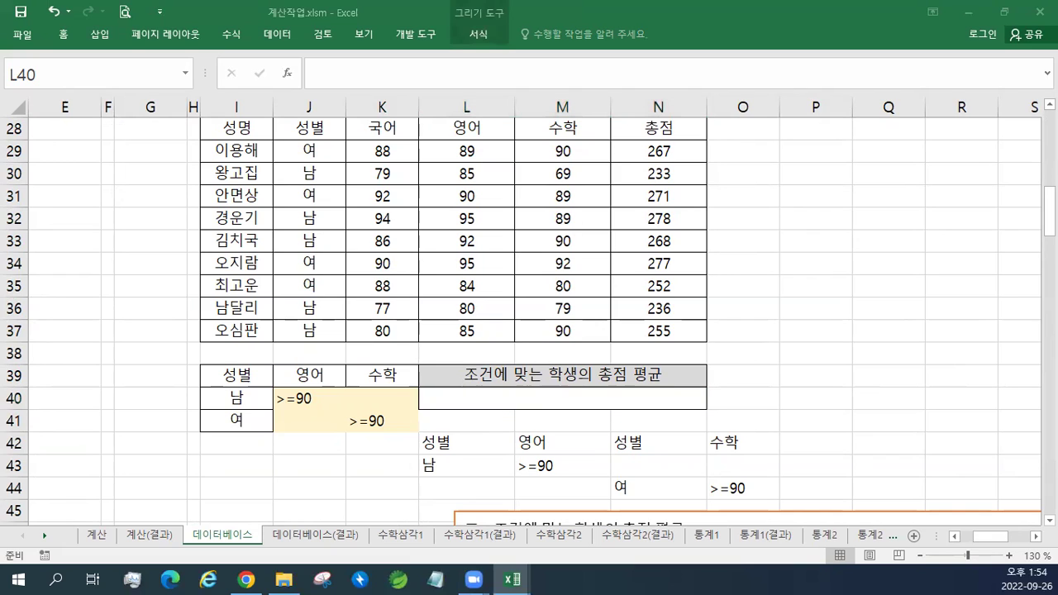
pyautogui.press('Escape')
# - Add the line ((성별="남" AND 영어>=90) OR (성별="여" AND 수학>=90)) >> 총점 평균 >> DAVERAGE below the 표6 title in the text box
pyautogui.scroll(-3, 856, 404)
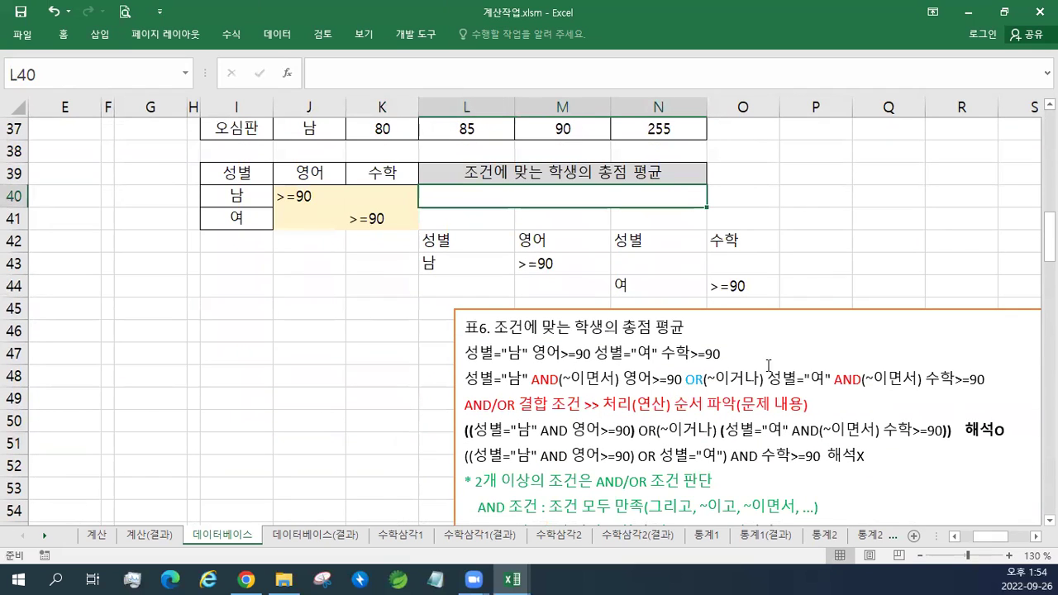
pyautogui.click(701, 338)
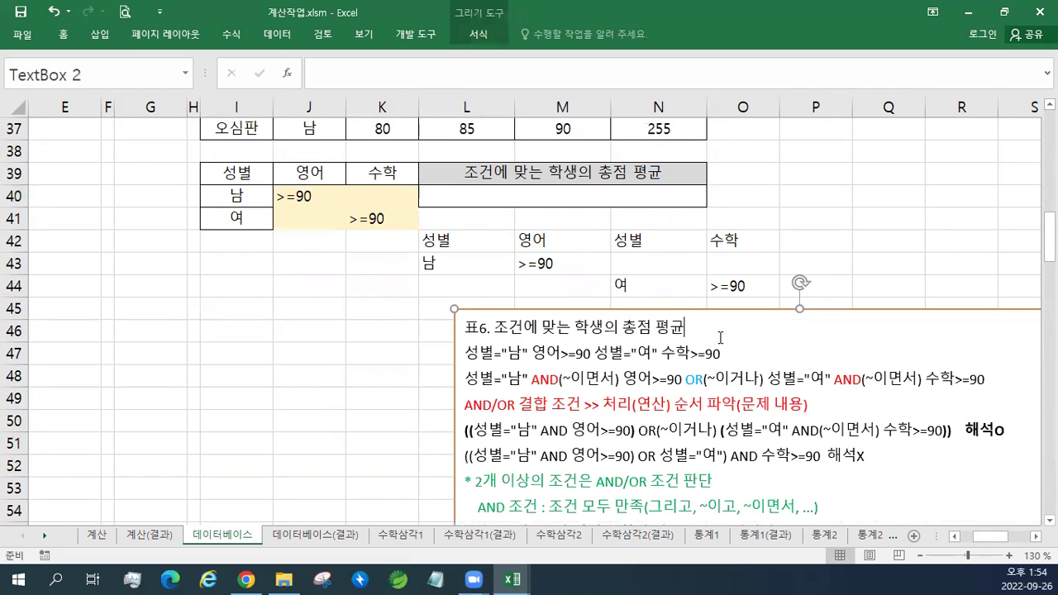
pyautogui.press('Return')
pyautogui.hotkey('ctrl', 'v')
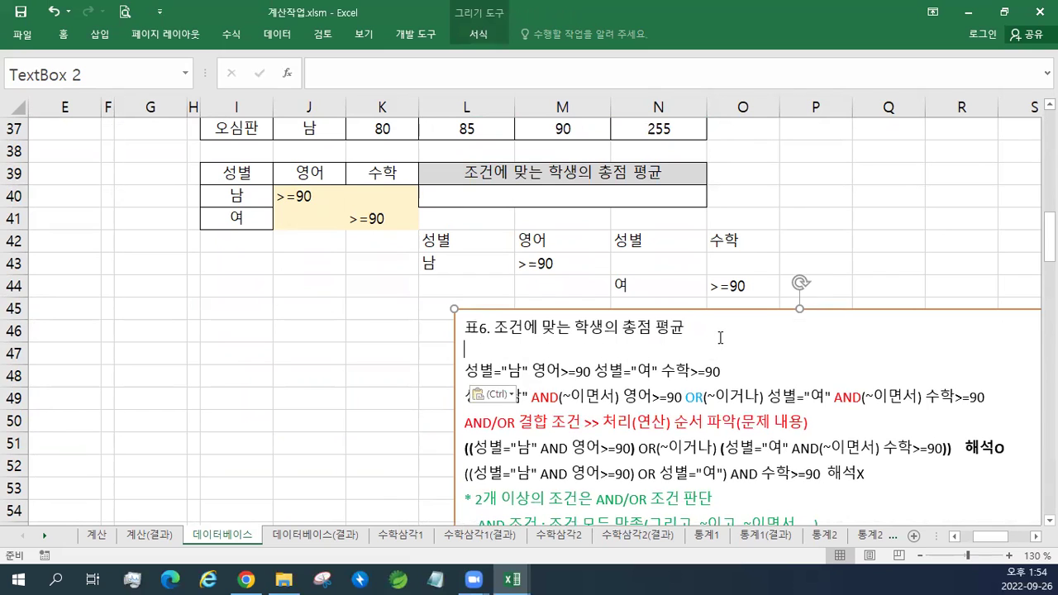
pyautogui.press('Delete')
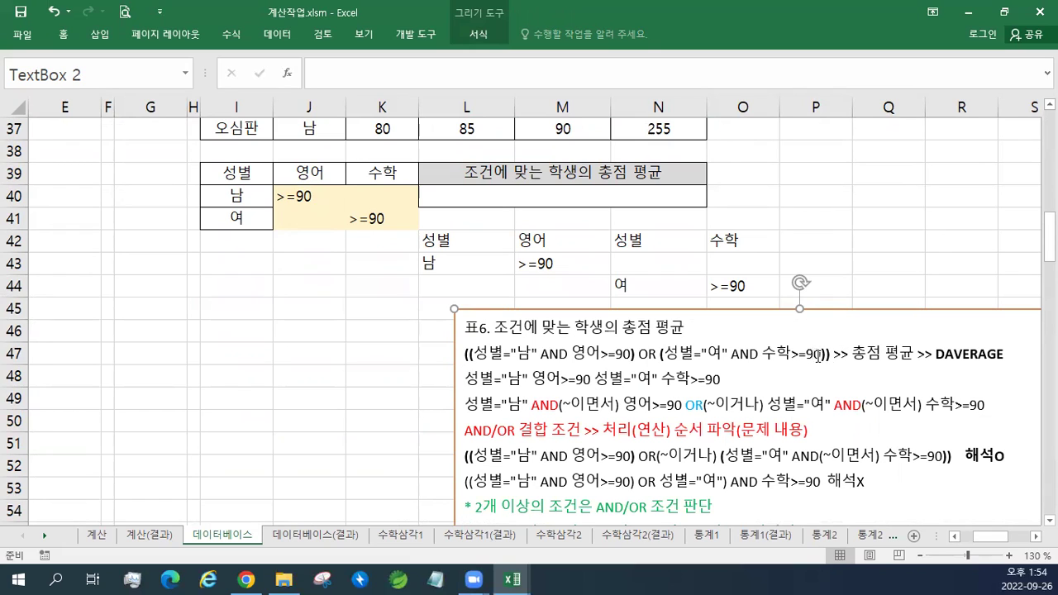
pyautogui.moveTo(857, 354); pyautogui.dragTo(906, 353)
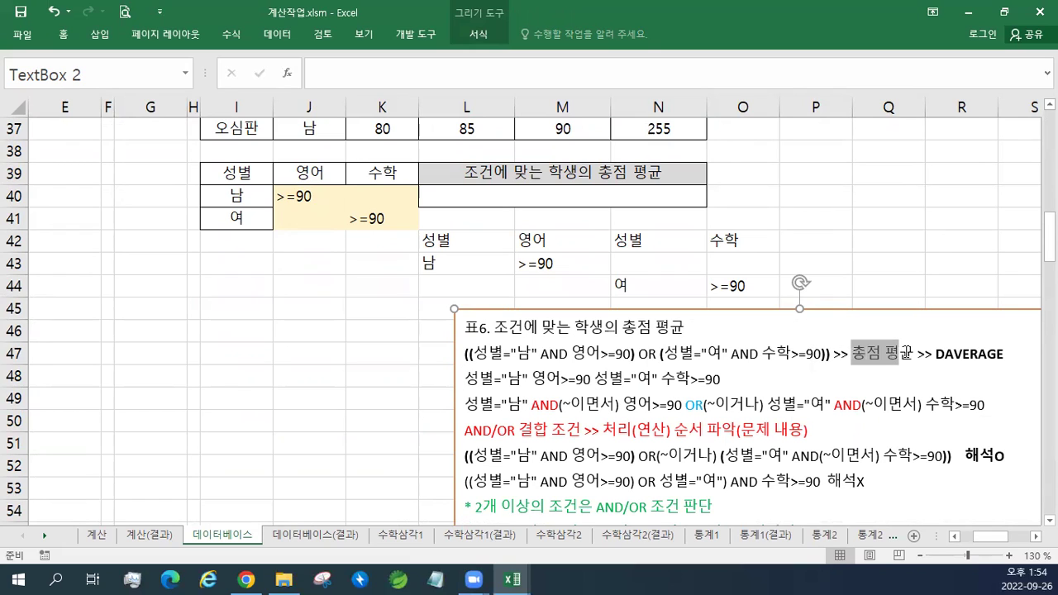
pyautogui.click(943, 353)
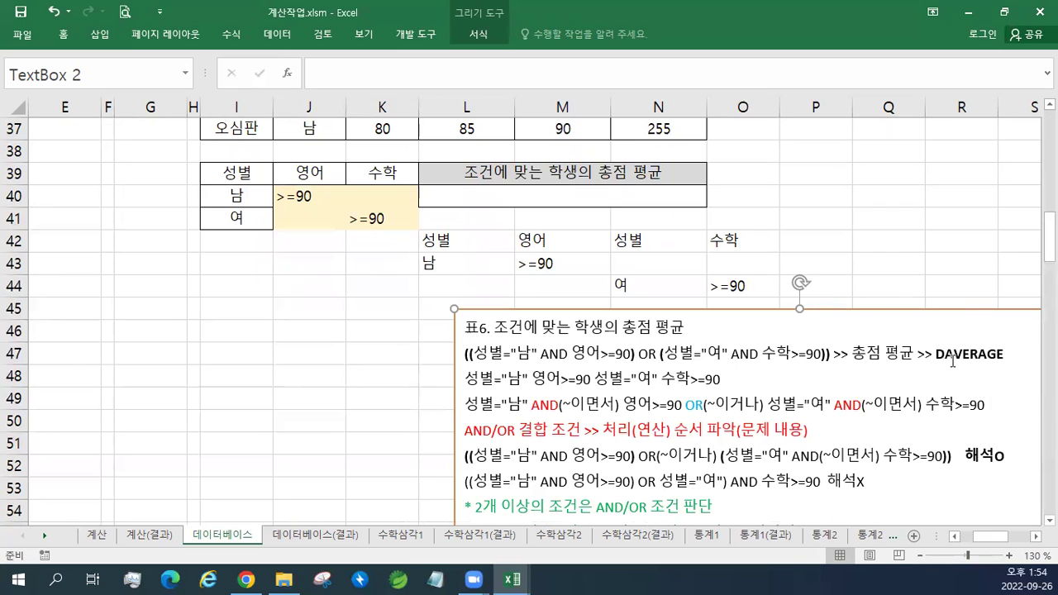
# - Start a DAVERAGE formula in L40 with the student table I28:N37 as its database
pyautogui.click(595, 198)
pyautogui.write('=')
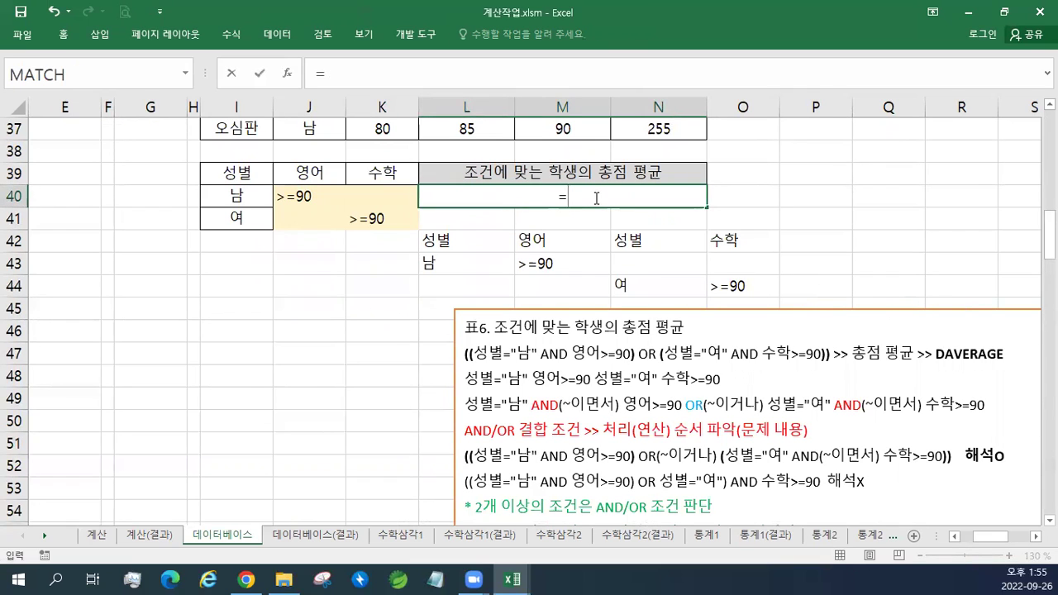
pyautogui.write('d')
pyautogui.press('BackSpace')
pyautogui.write('D')
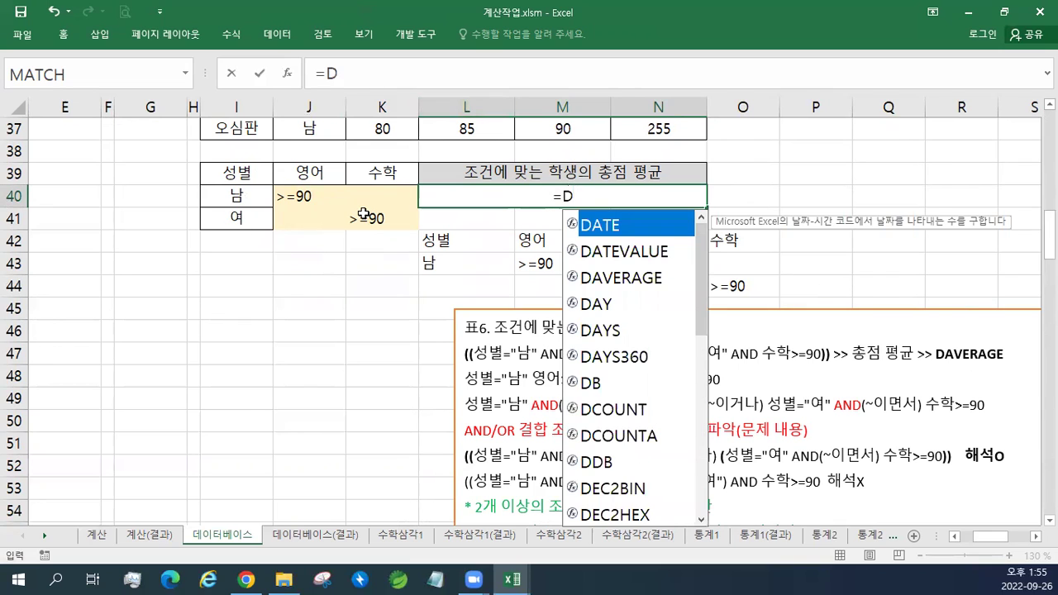
pyautogui.write('AVERAGE')
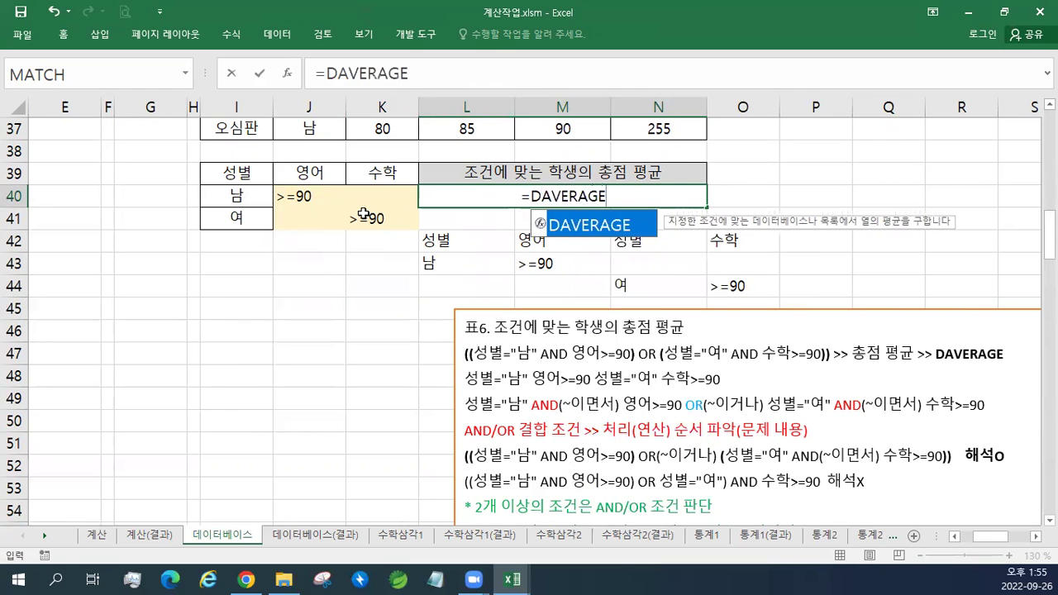
pyautogui.write('(')
pyautogui.scroll(3, 364, 213)
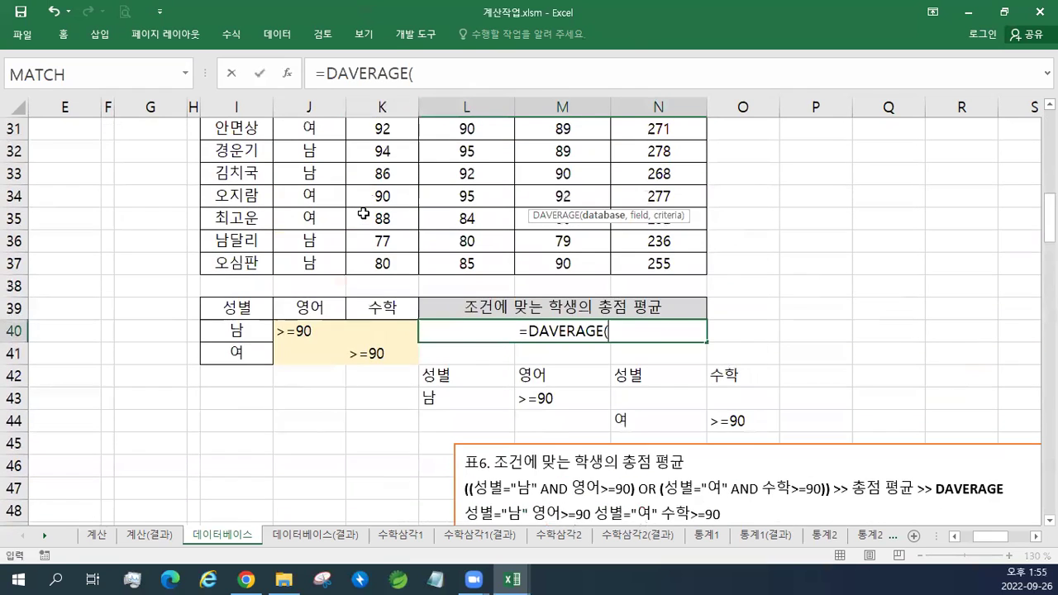
pyautogui.moveTo(257, 139); pyautogui.dragTo(699, 332)
pyautogui.write(',')
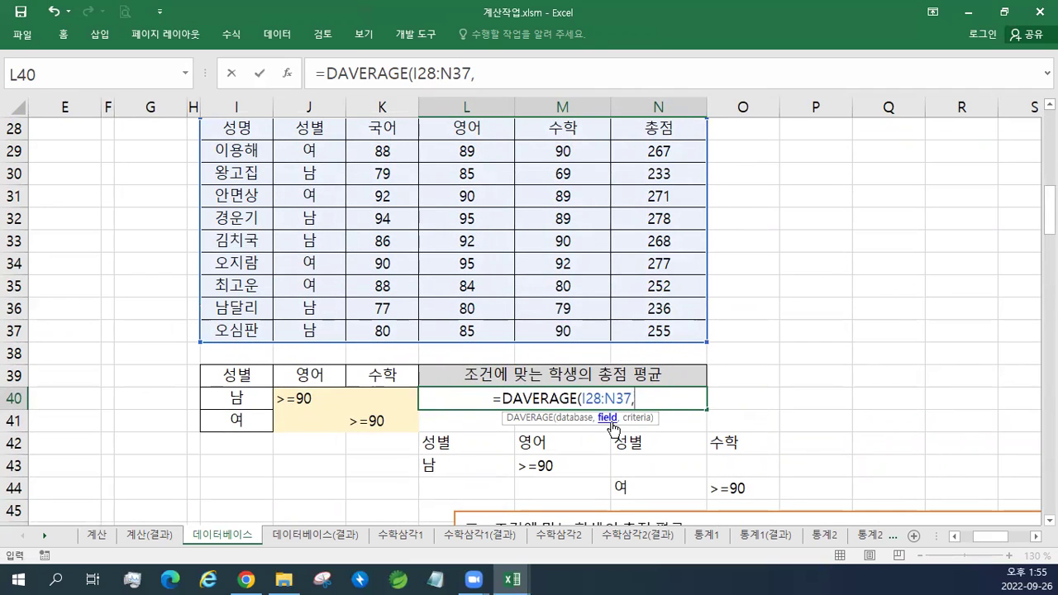
# - Complete the L40 formula with the 총점 header N28 as the field and I39:K41 as the criteria
pyautogui.click(649, 126)
pyautogui.scroll(-1, 881, 454)
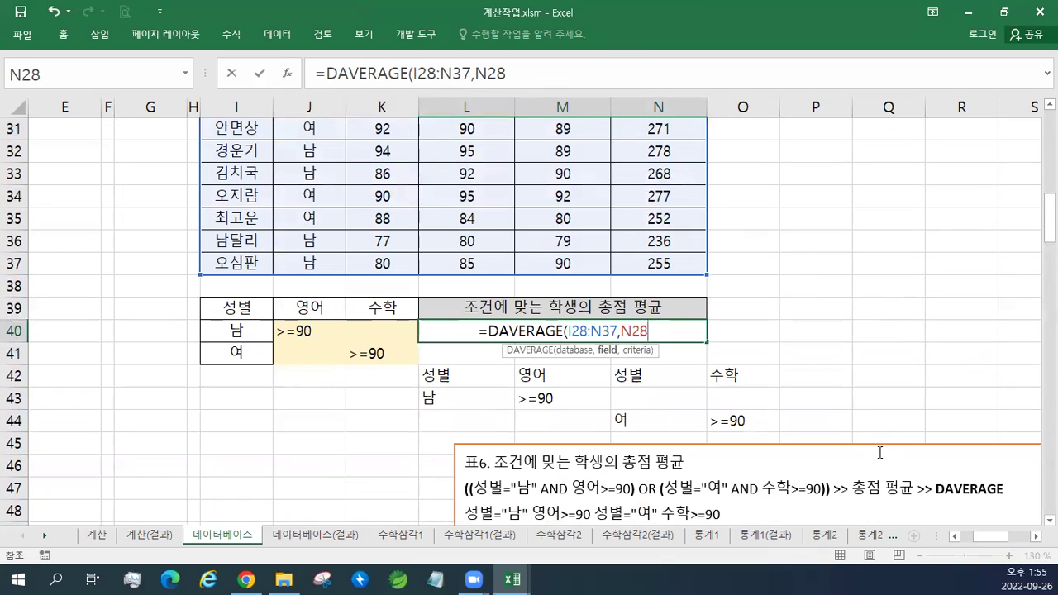
pyautogui.scroll(1, 808, 362)
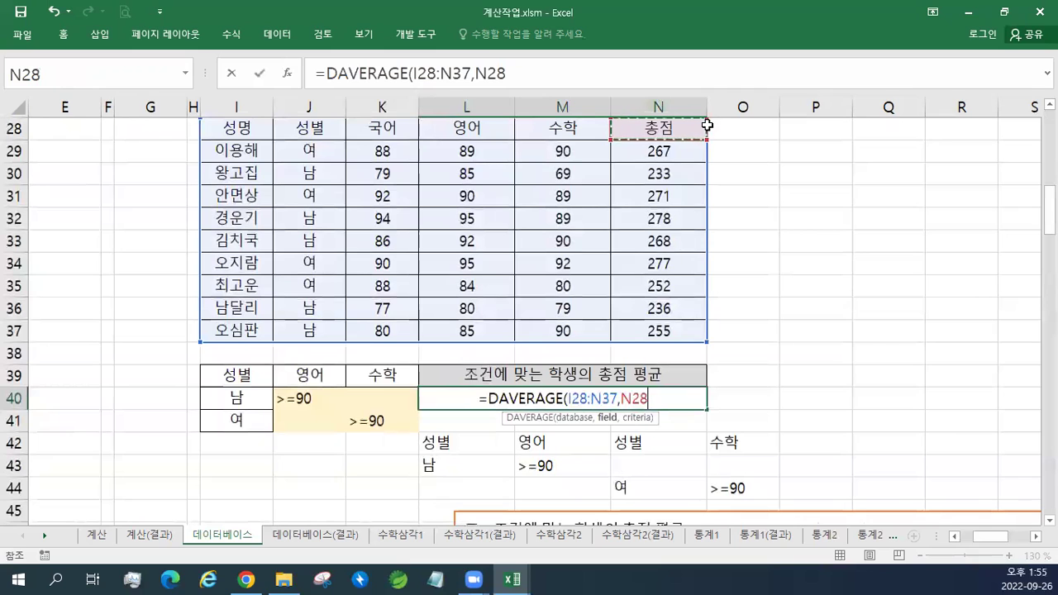
pyautogui.write(',')
pyautogui.moveTo(238, 373); pyautogui.dragTo(378, 418)
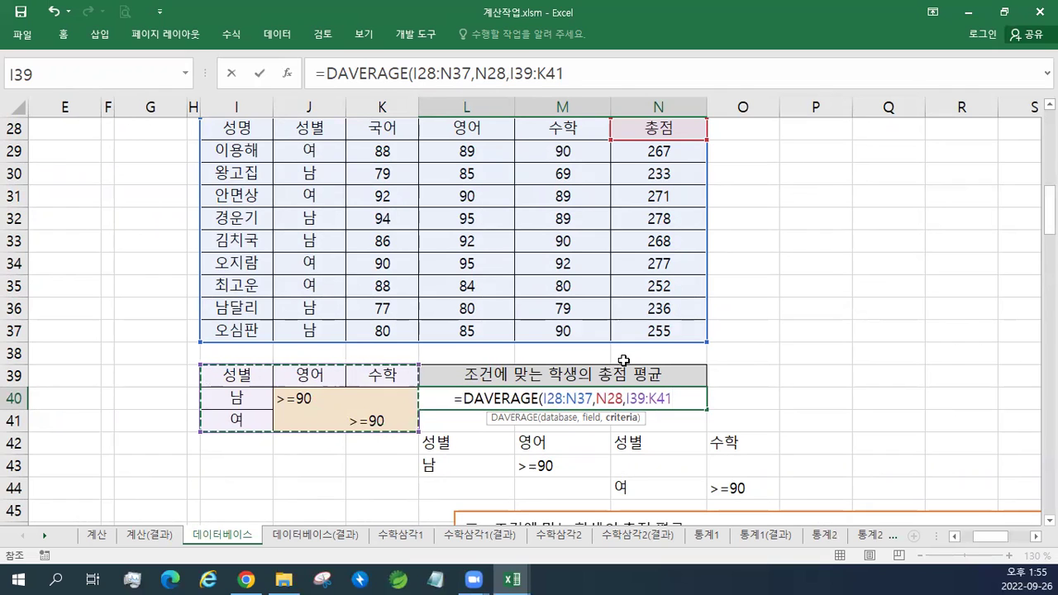
pyautogui.write(')')
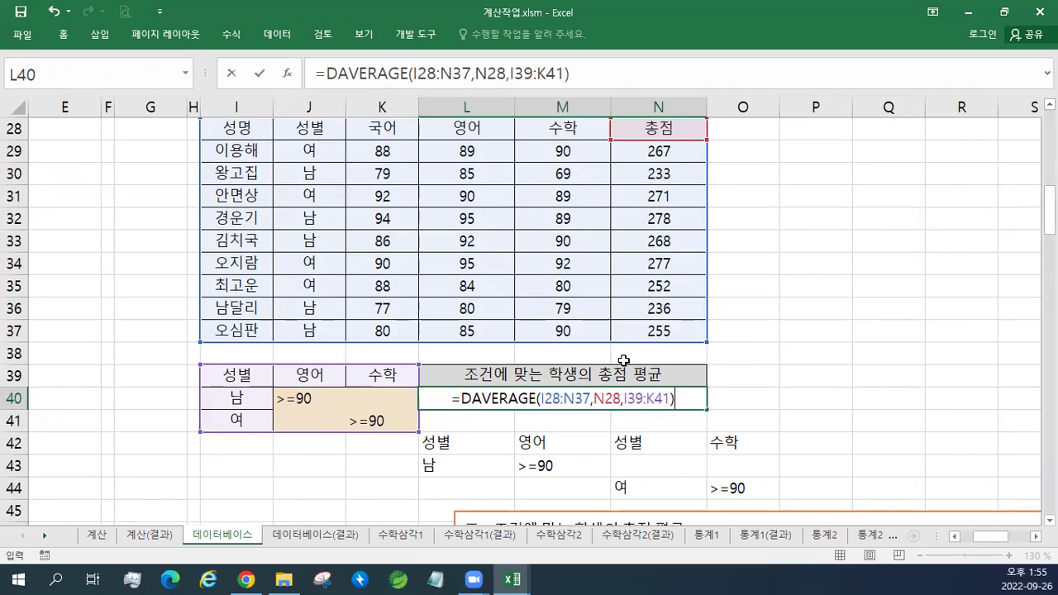
pyautogui.press('Return')
# - Copy the formula text =DAVERAGE(I28:N37,N28,I39:K41) from L40 onto a new line below the 표6 title in the text box
pyautogui.click(614, 398)
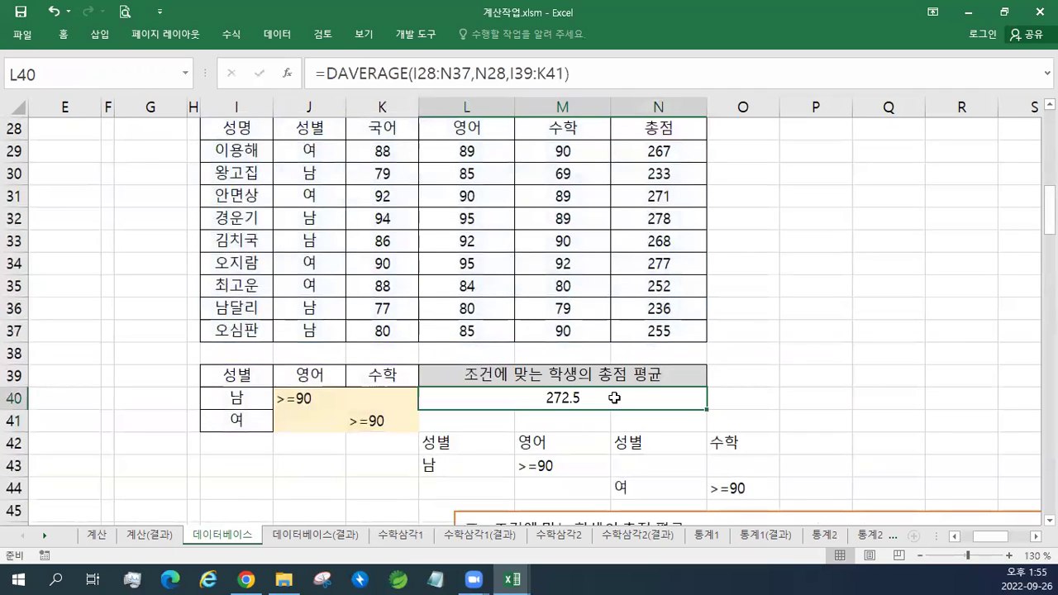
pyautogui.moveTo(570, 74); pyautogui.dragTo(314, 73)
pyautogui.hotkey('ctrl', 'c')
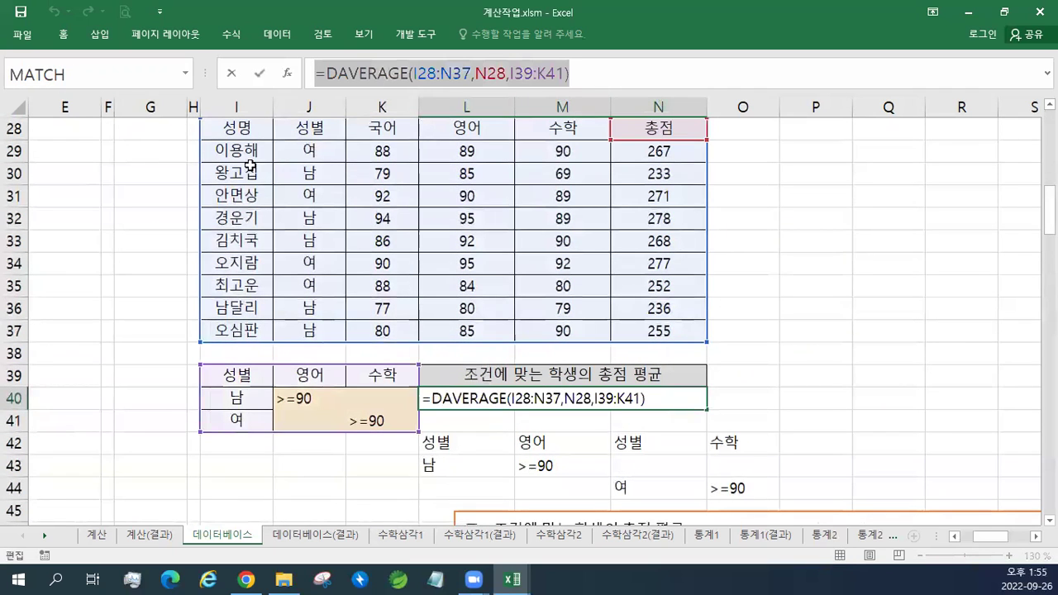
pyautogui.press('Escape')
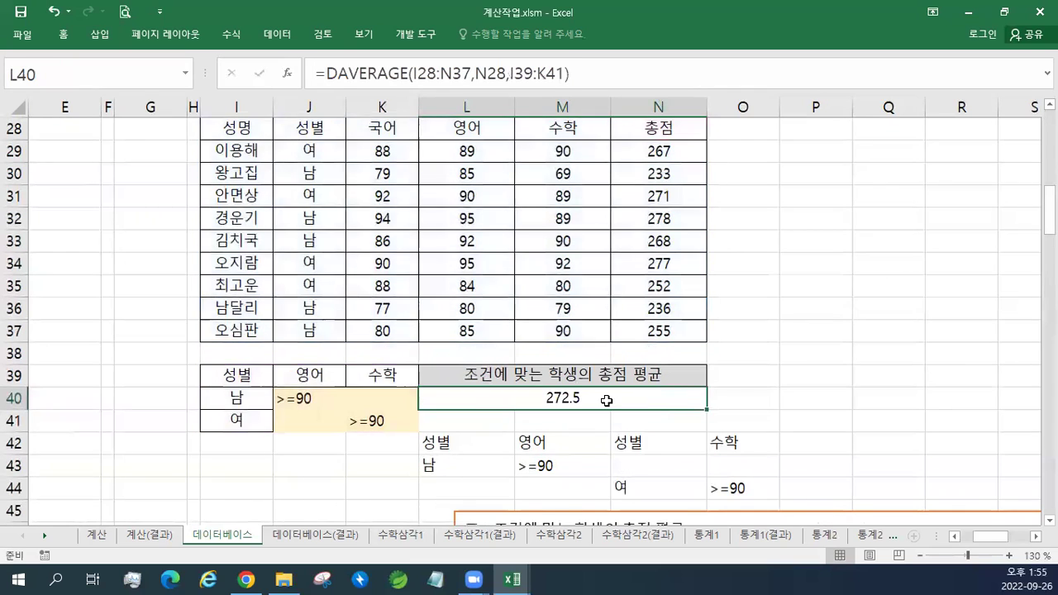
pyautogui.scroll(-2, 606, 400)
pyautogui.click(699, 394)
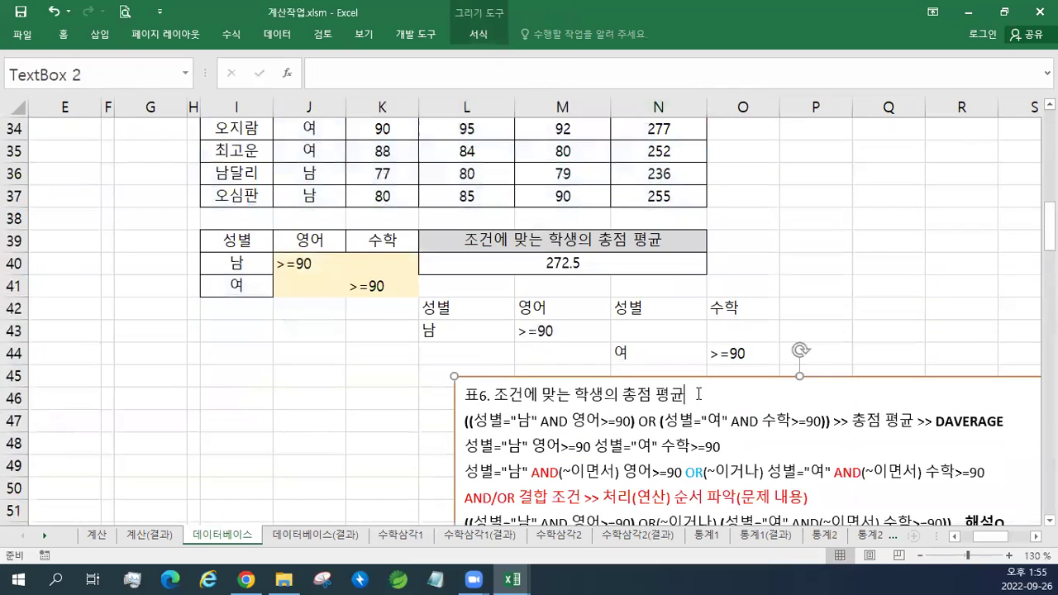
pyautogui.press('Return')
pyautogui.hotkey('ctrl', 'v')
# - Enlarge the pasted DAVERAGE formula in the text box to 16 pt and save the workbook
pyautogui.tripleClick(534, 414)
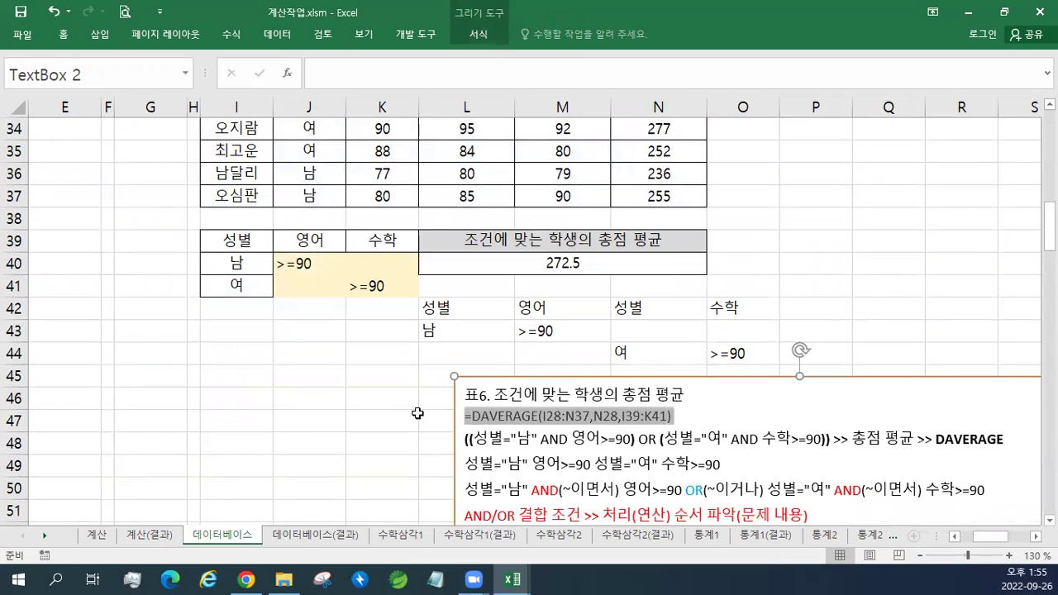
pyautogui.click(515, 371)
pyautogui.click(515, 372)
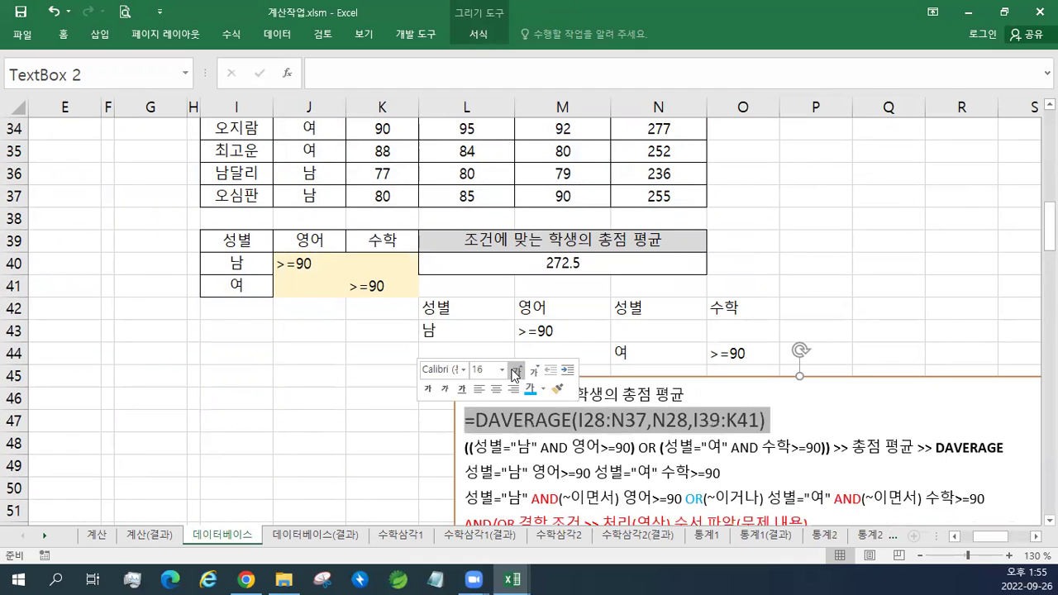
pyautogui.click(496, 263)
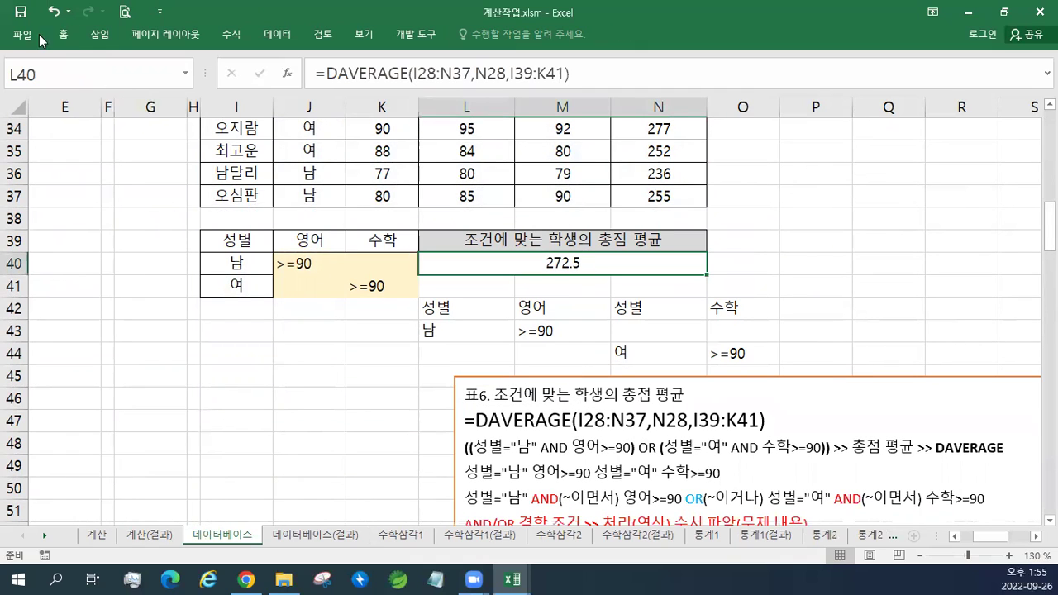
pyautogui.click(20, 14)
pyautogui.click(579, 389)
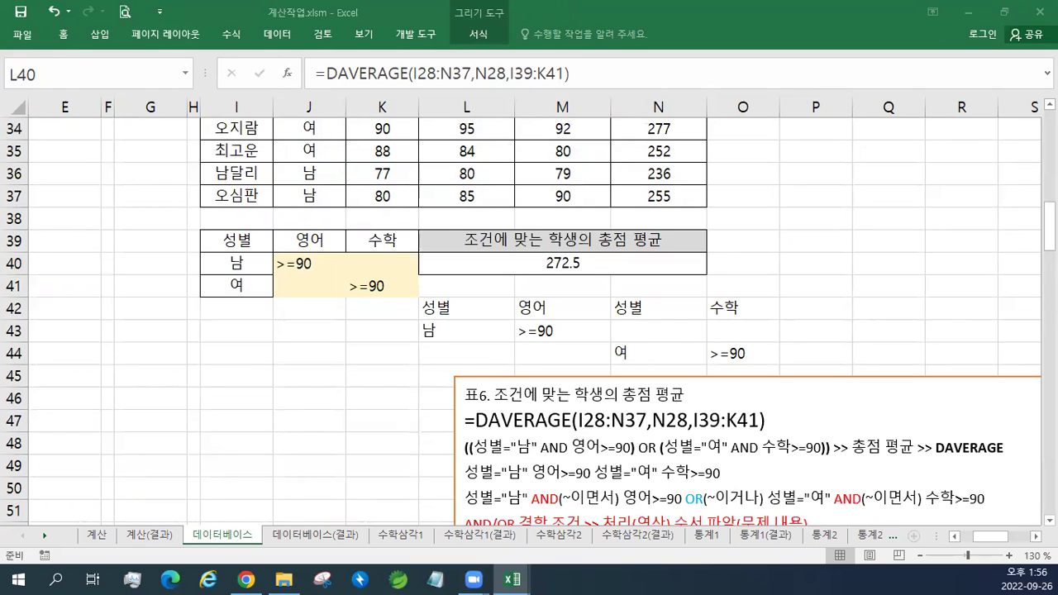
# - Shrink the workbook window and open 엑셀2016기능정리_컴활1급.xlsm from the (오후)2023년컴활1급 folder in 문서
pyautogui.click(1003, 12)
pyautogui.click(60, 345)
pyautogui.click(61, 345)
pyautogui.click(60, 345)
pyautogui.click(60, 345)
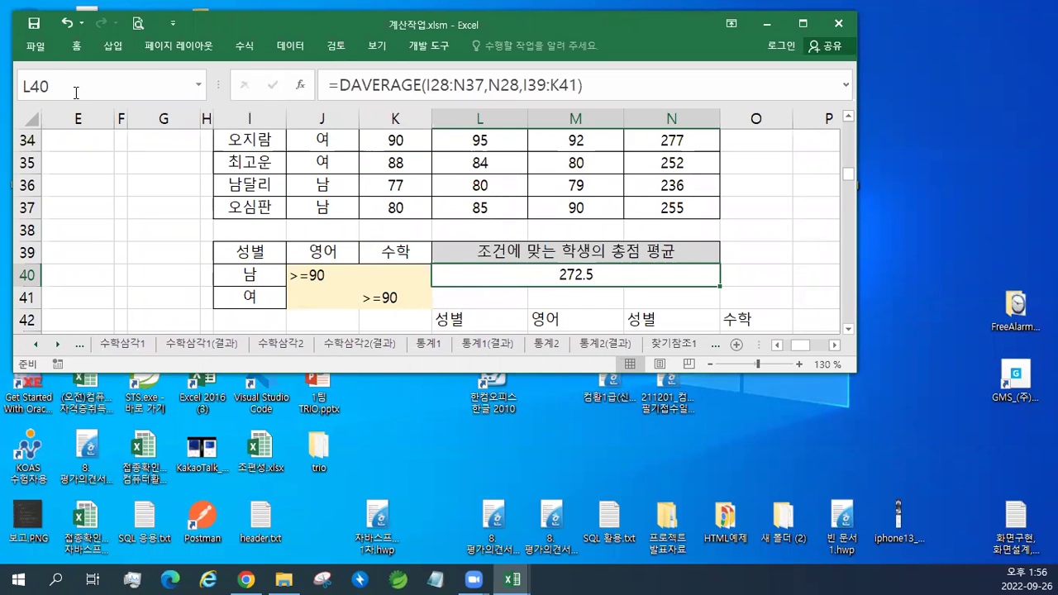
pyautogui.click(37, 45)
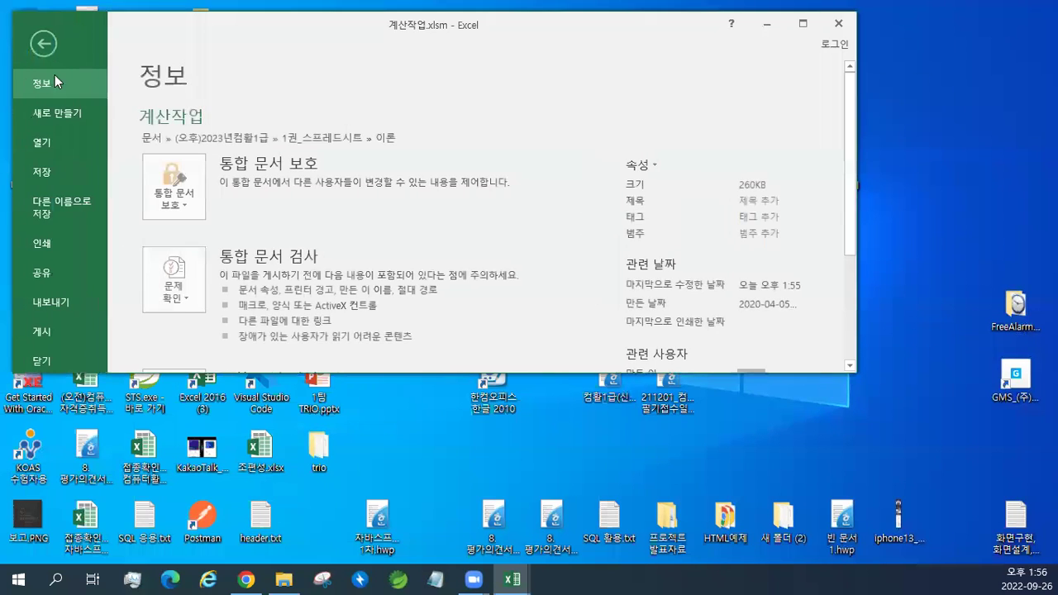
pyautogui.click(52, 142)
pyautogui.click(186, 300)
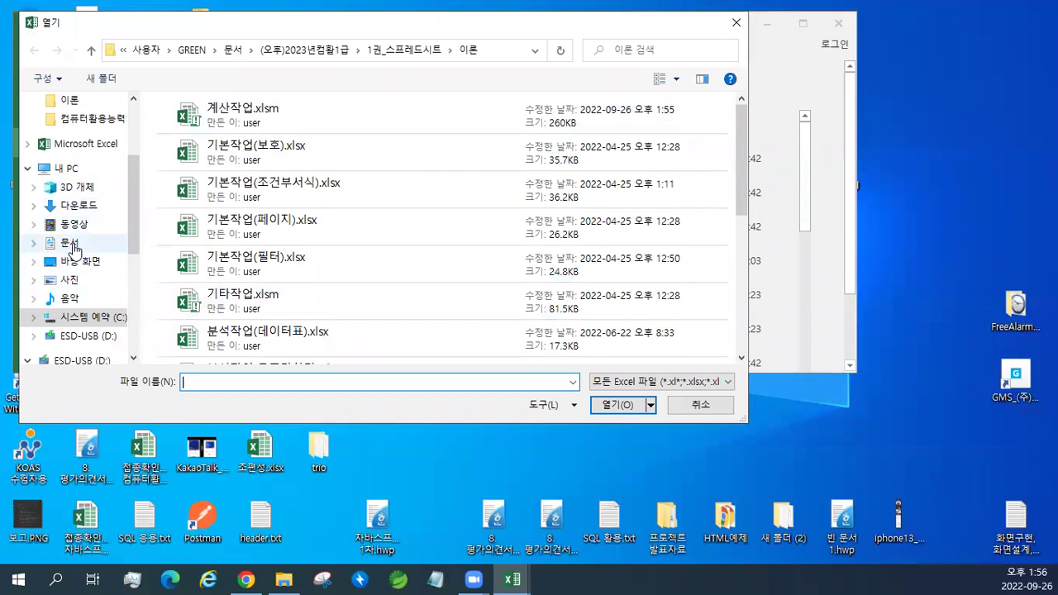
pyautogui.click(69, 244)
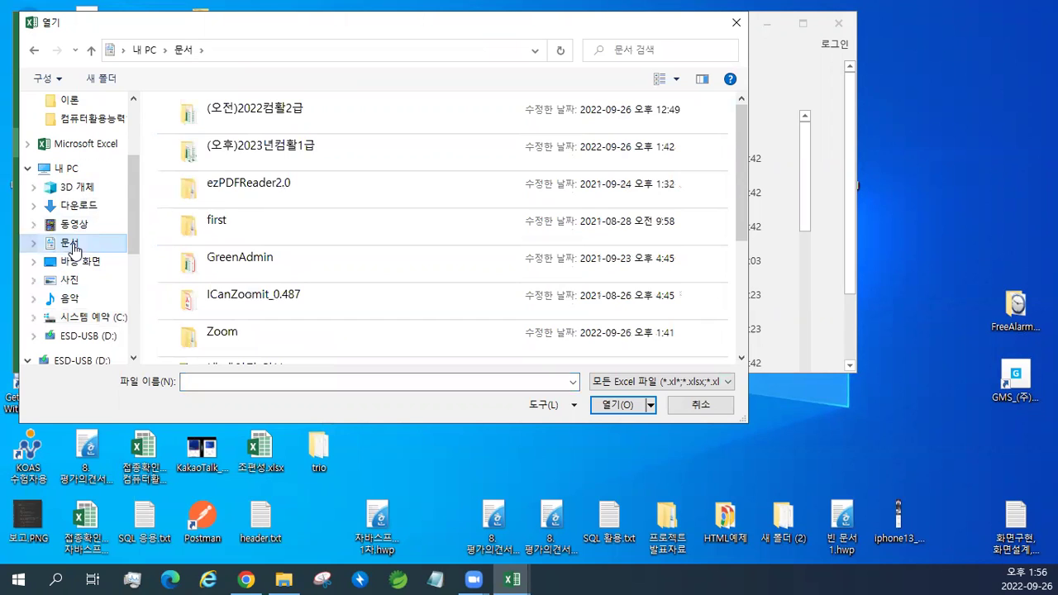
pyautogui.doubleClick(231, 161)
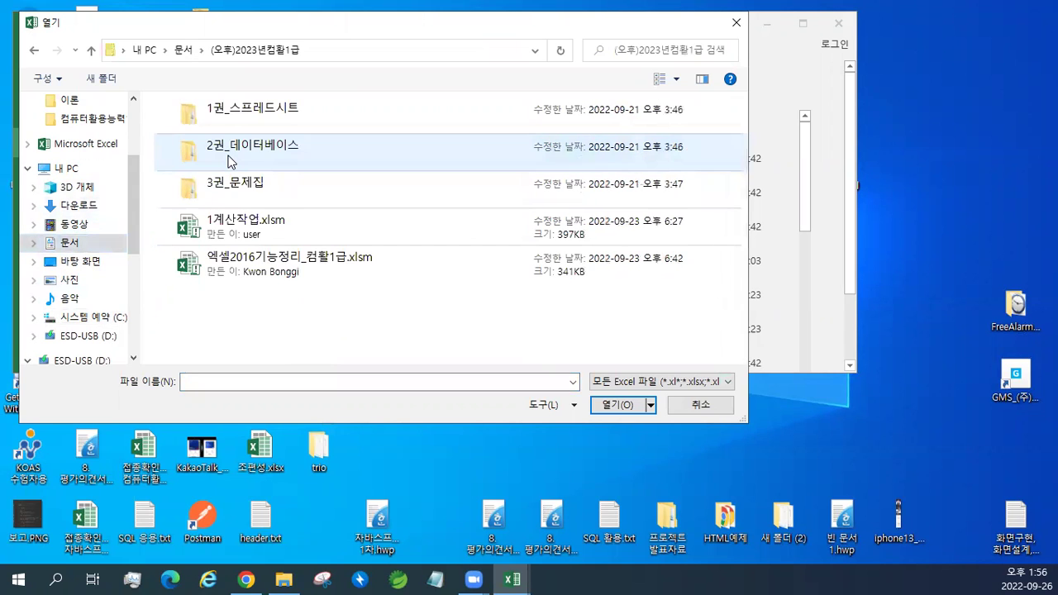
pyautogui.click(266, 273)
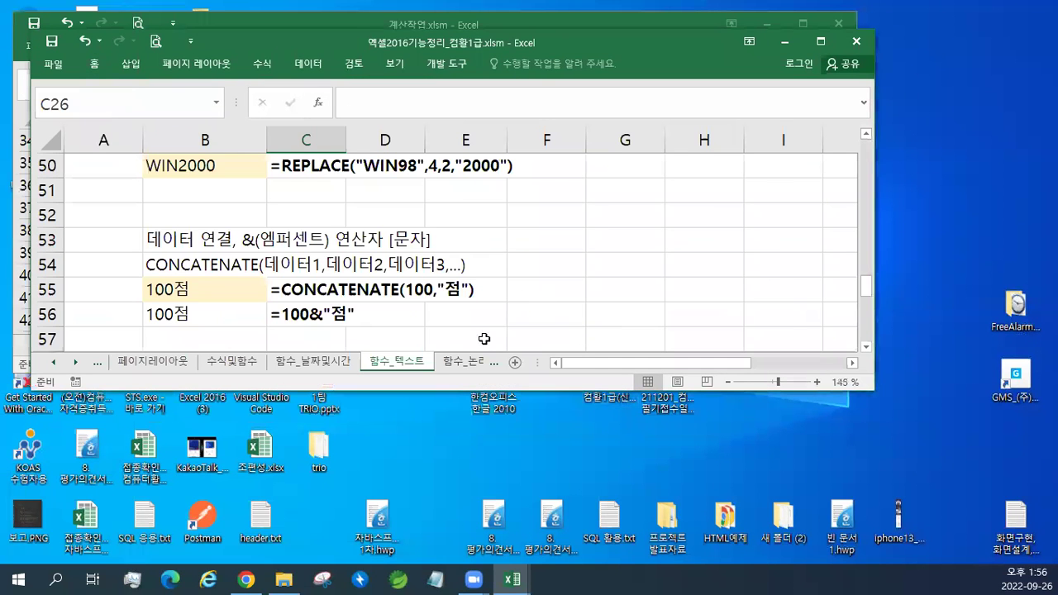
# - Maximize the workbook window and review the HLOOKUP, INDEX and MATCH notes on the 함수_찾기참조 sheet
pyautogui.doubleClick(547, 39)
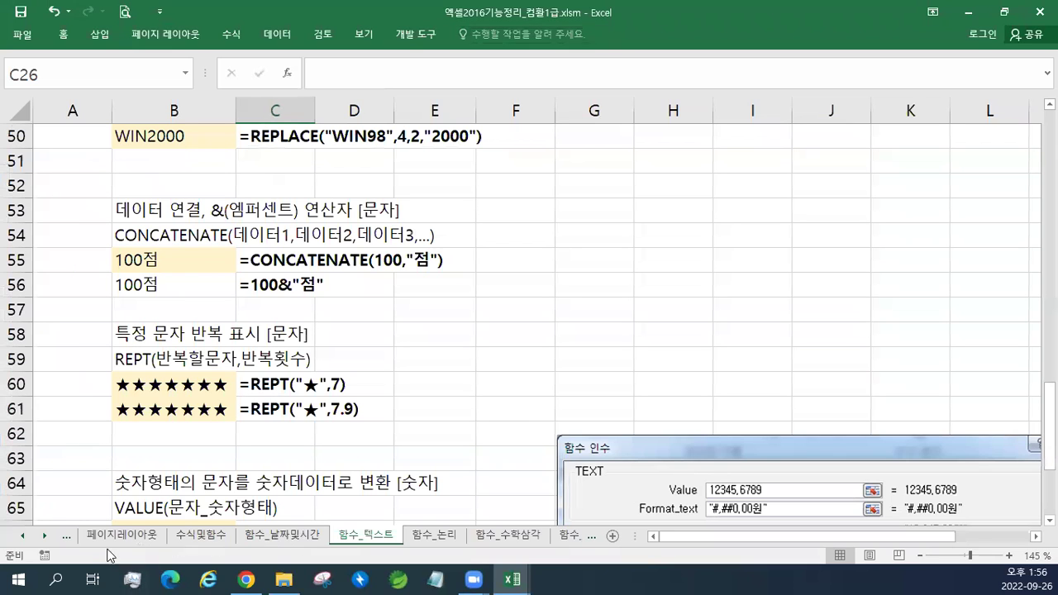
pyautogui.click(45, 535)
pyautogui.click(44, 536)
pyautogui.click(45, 536)
pyautogui.click(44, 536)
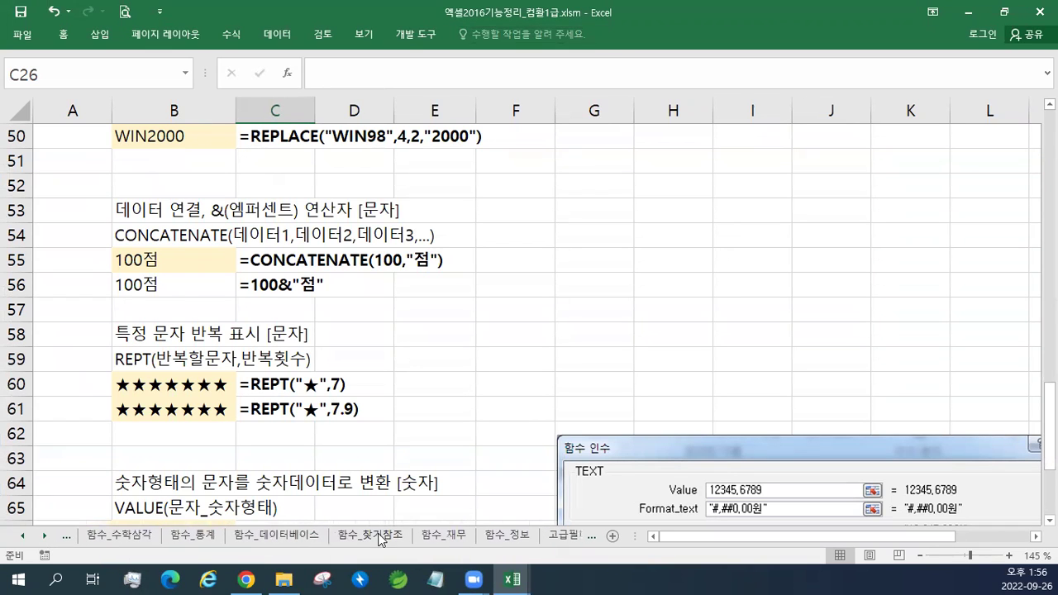
pyautogui.click(351, 535)
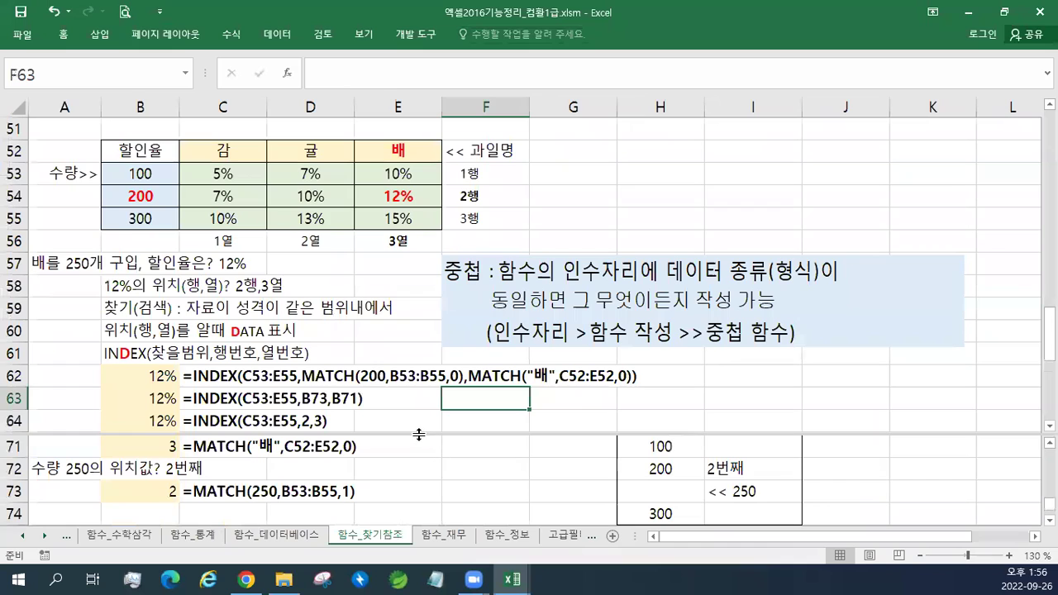
pyautogui.scroll(7, 419, 430)
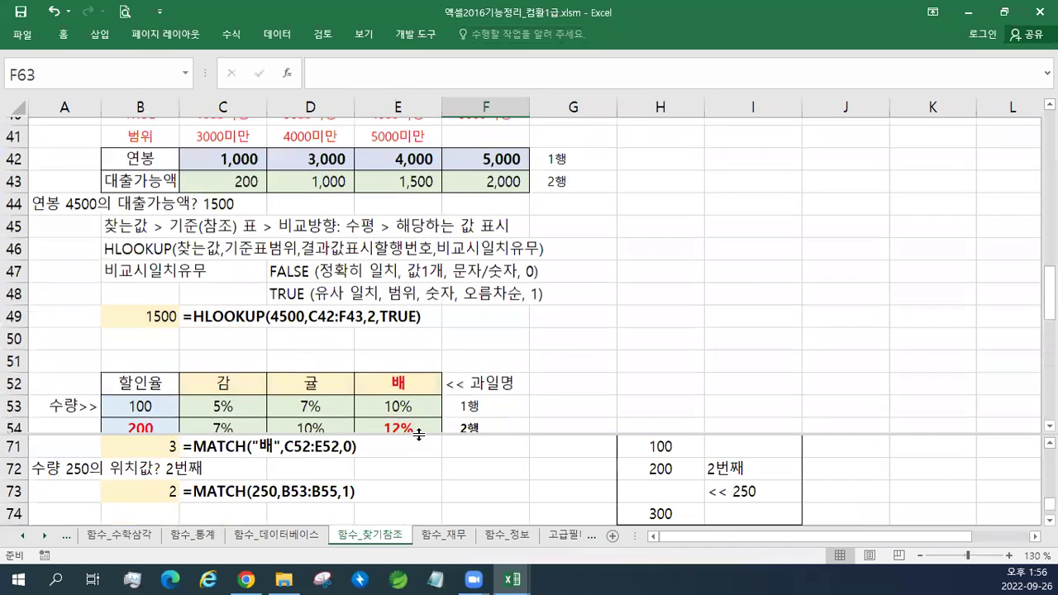
pyautogui.scroll(4, 419, 432)
pyautogui.scroll(-13, 419, 432)
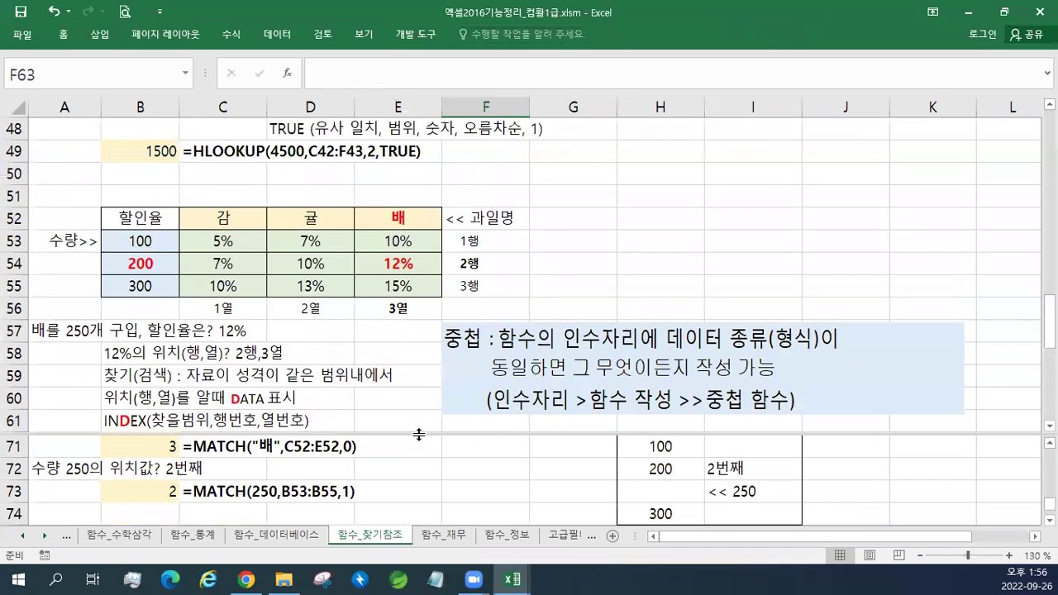
pyautogui.scroll(3, 419, 434)
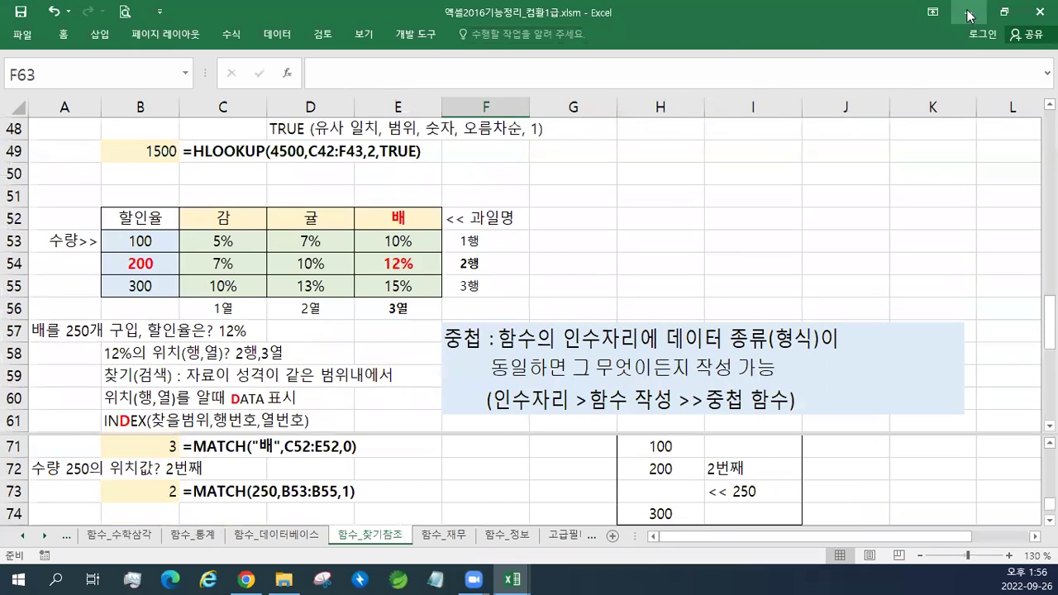
# - Return to the 계산작업.xlsm workbook and show its 찾기참조1 sheet at 130 % with cell D3 selected
pyautogui.click(970, 14)
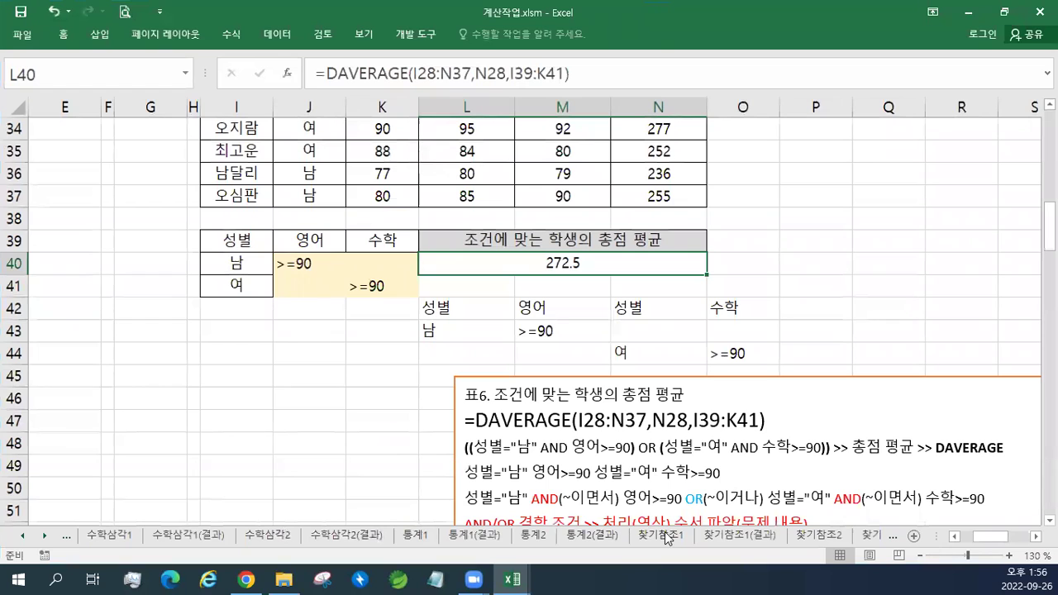
pyautogui.click(662, 536)
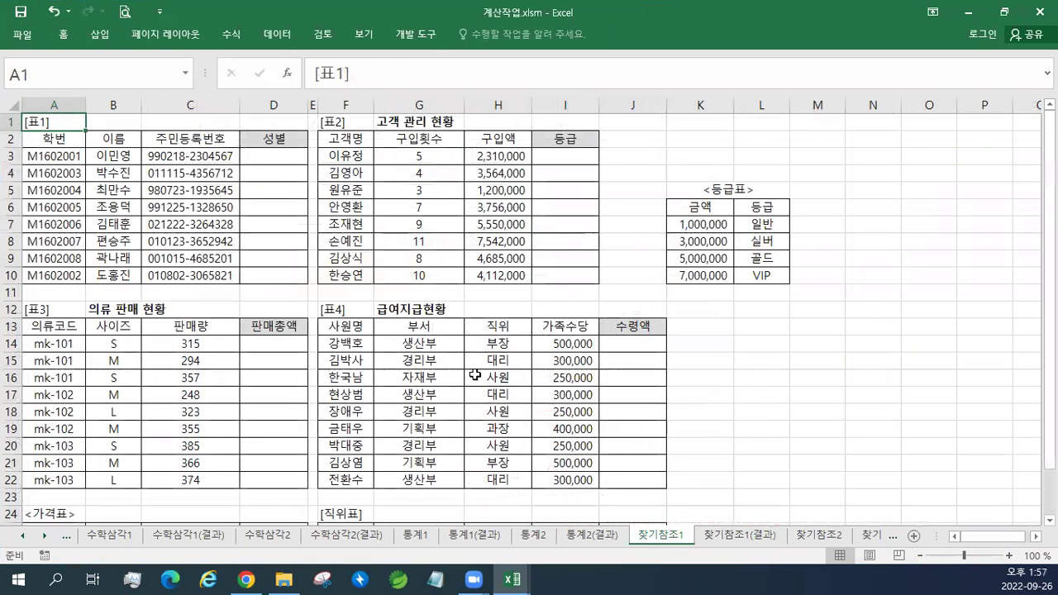
pyautogui.scroll(2, 476, 375)
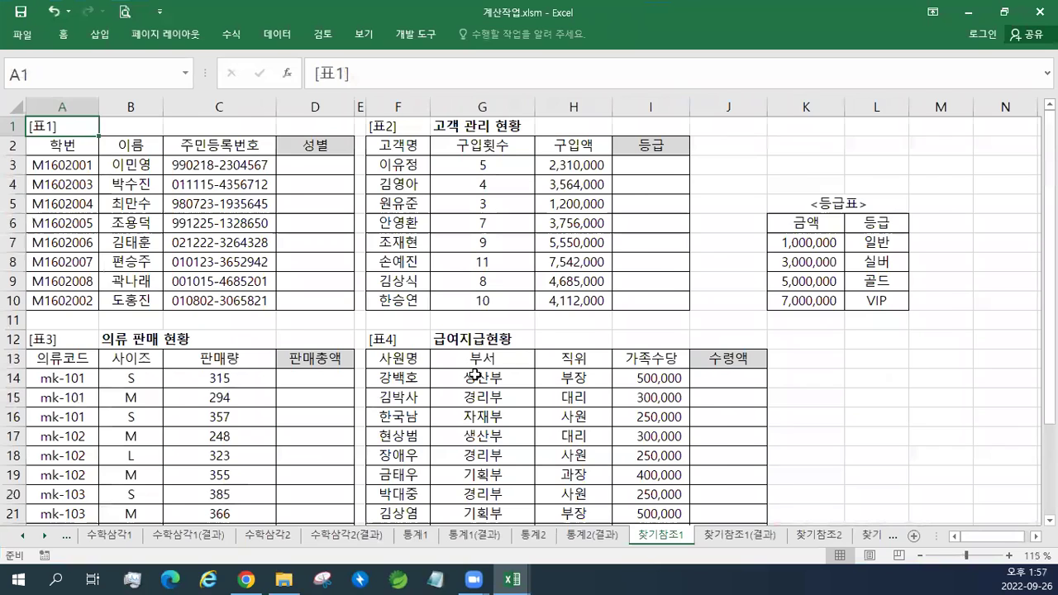
pyautogui.scroll(1, 476, 376)
pyautogui.click(351, 173)
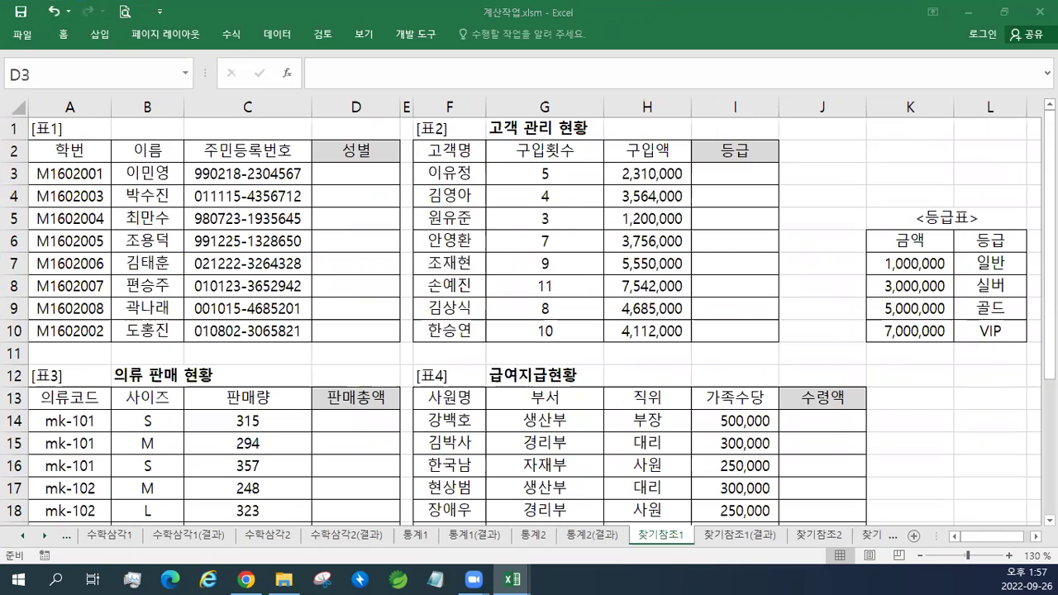
# - Enter the textbook page note 교재78페이지 in cell D1 above the 성별 column
pyautogui.click(359, 127)
pyautogui.write('RYW')
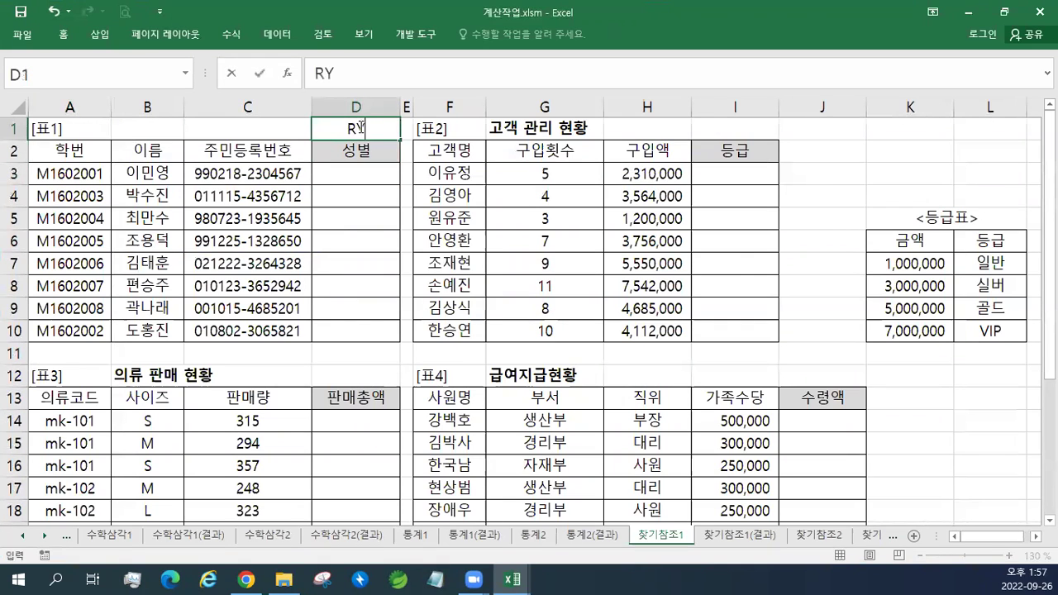
pyautogui.press('BackSpace')
pyautogui.press('BackSpace')
pyautogui.press('BackSpace')
pyautogui.write('ㄱ교재78ㅍ')
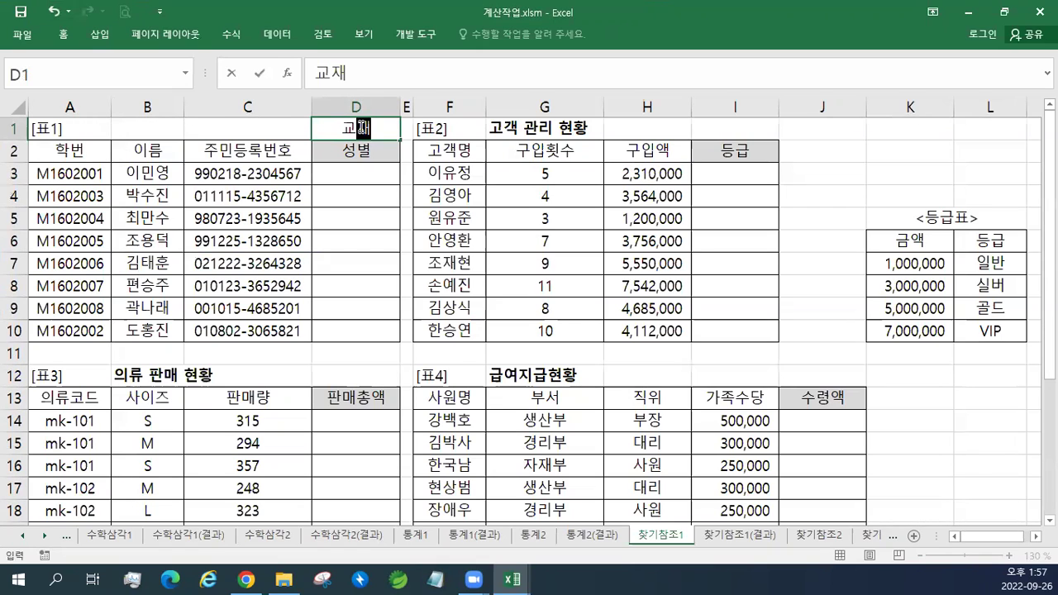
pyautogui.write('ㅔ잇')
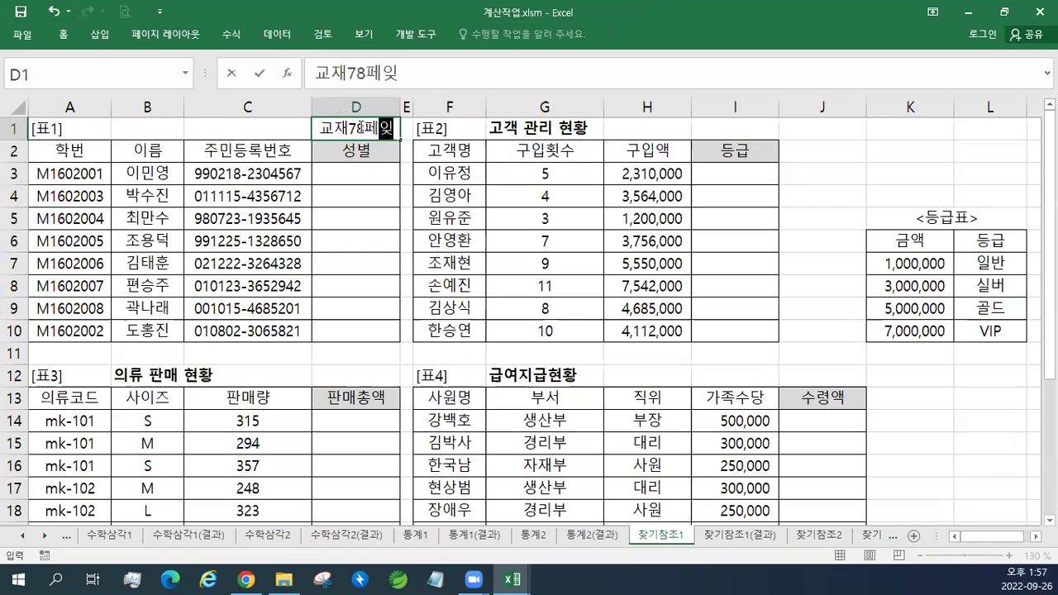
pyautogui.press('Return')
pyautogui.click(358, 126)
pyautogui.press('F2')
pyautogui.press('BackSpace')
pyautogui.press('BackSpace')
pyautogui.write('페이지')
pyautogui.press('Return')
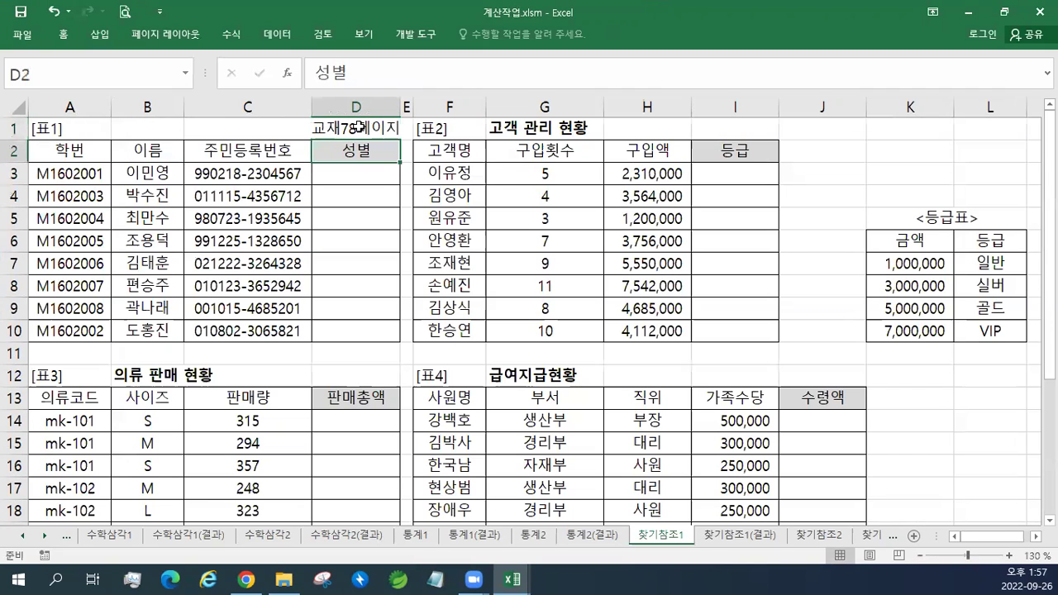
# - Color the textbook page note in cell D1 red
pyautogui.rightClick(358, 127)
pyautogui.click(454, 101)
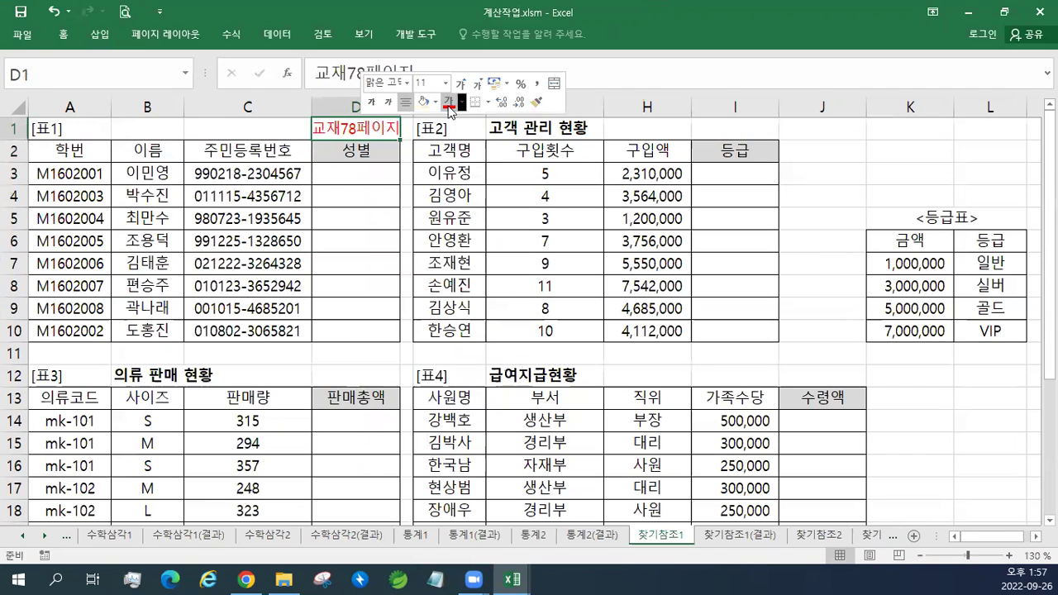
pyautogui.click(339, 189)
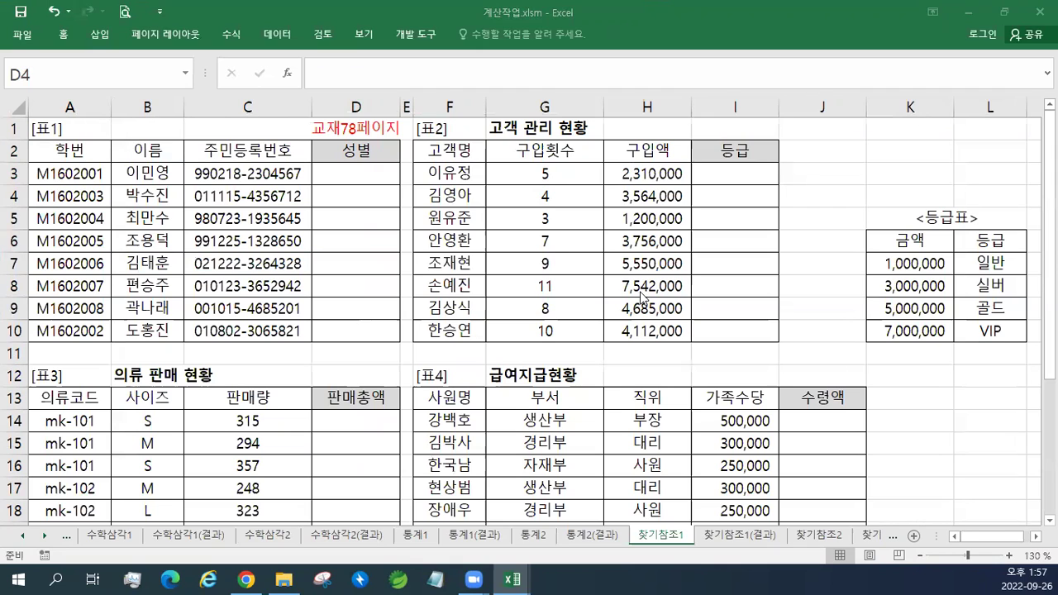
# - Insert a text box beside the 성별 column, paste the copied 표1 notes into it and apply the orange-outlined white shape style
pyautogui.click(98, 37)
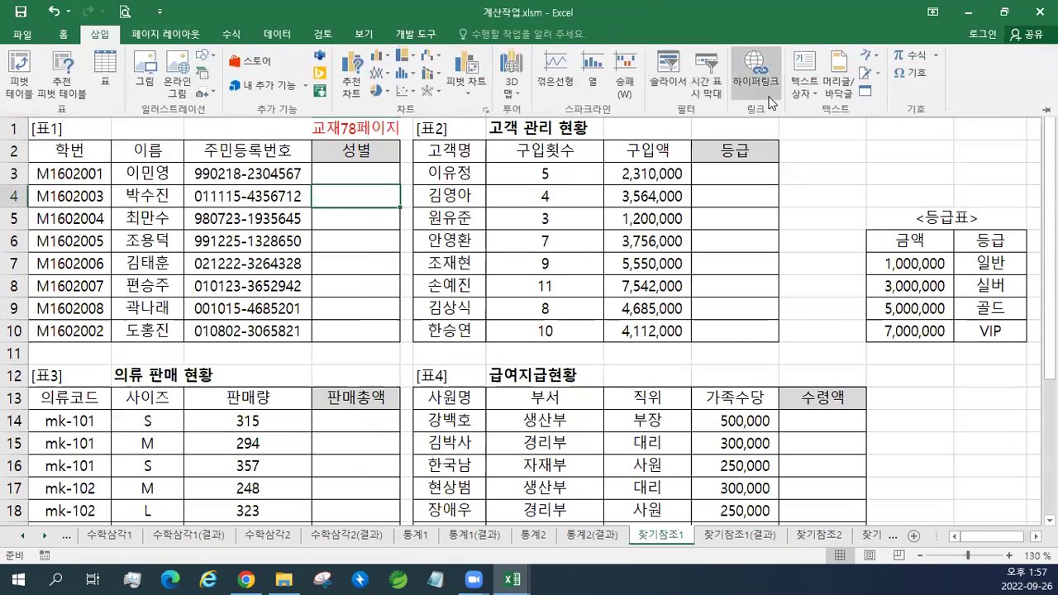
pyautogui.click(805, 73)
pyautogui.click(409, 179)
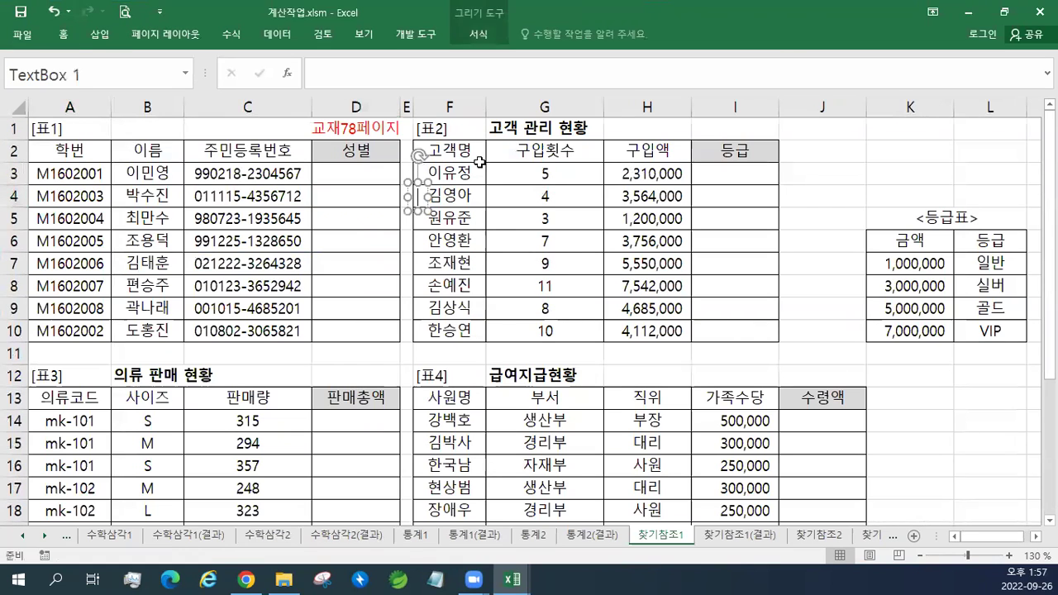
pyautogui.hotkey('ctrl', 'v')
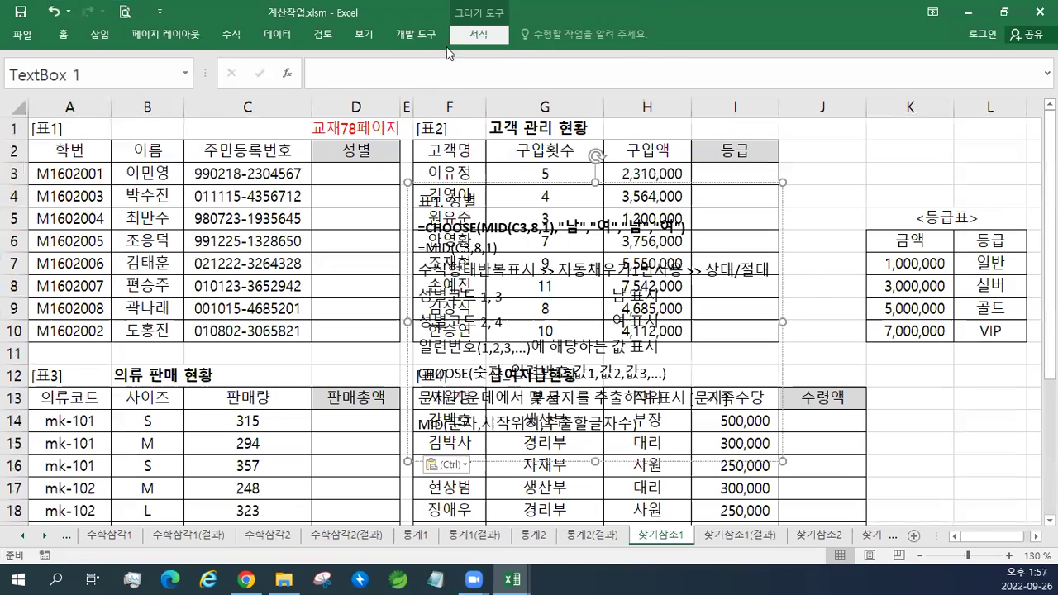
pyautogui.click(478, 34)
pyautogui.click(311, 71)
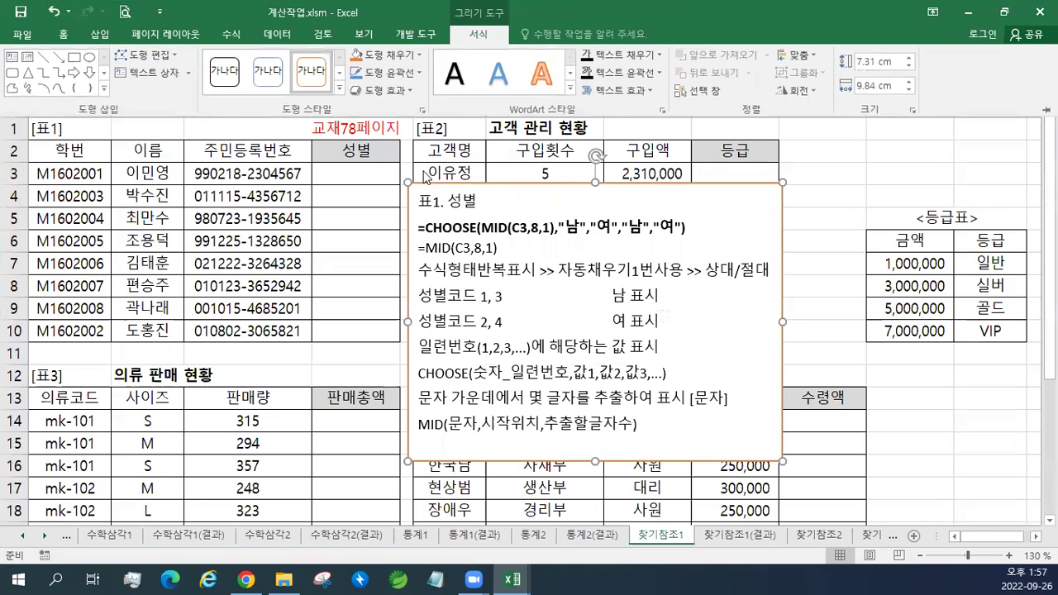
pyautogui.click(513, 248)
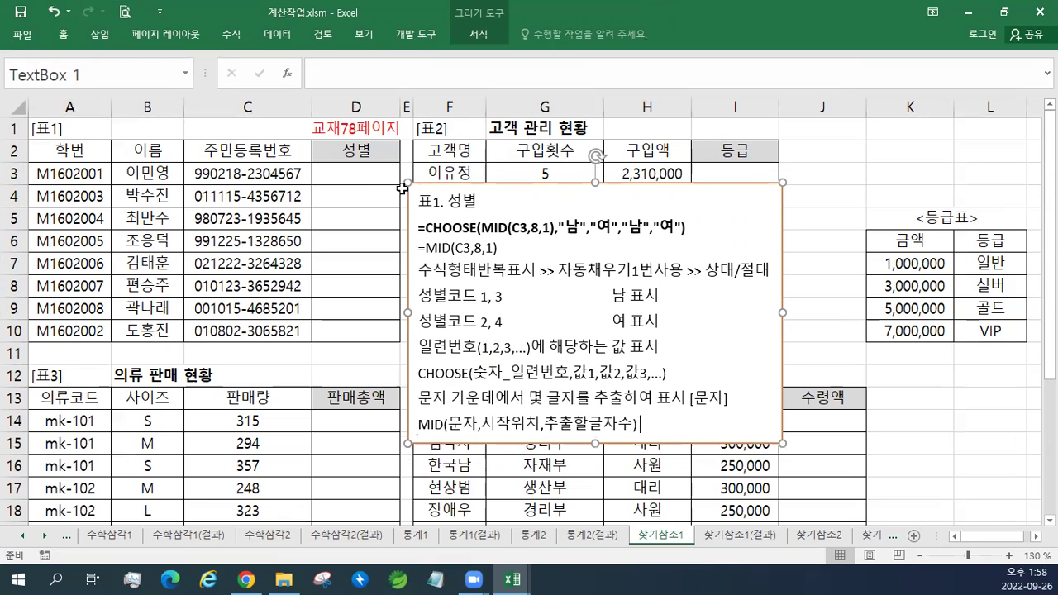
# - Examine the 표1 notes on gender codes 1, 3 and 2, 4 and on repeating the formula, alongside the range D3:D10
pyautogui.click(357, 173)
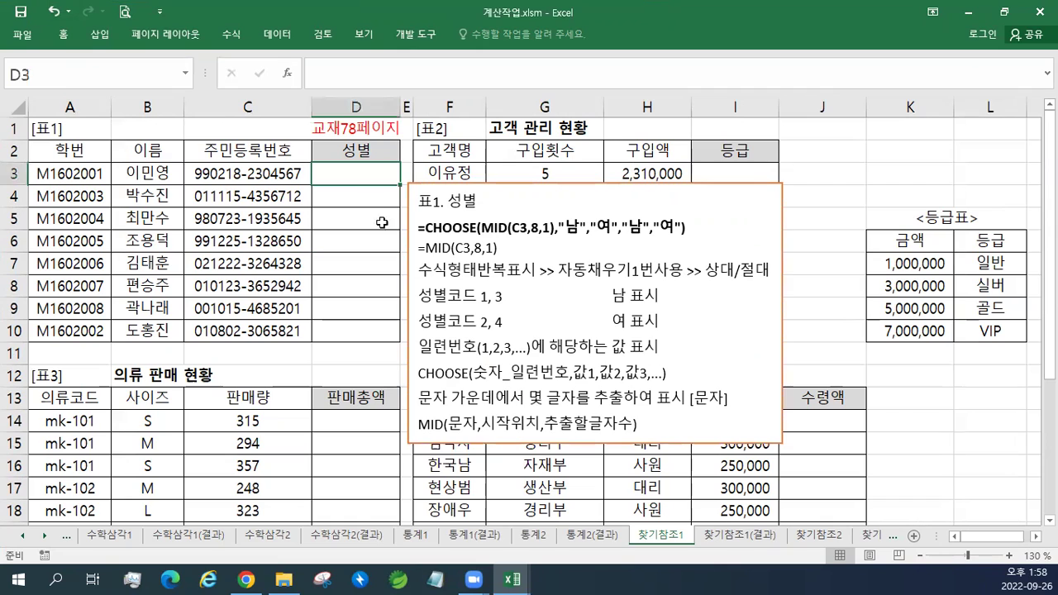
pyautogui.moveTo(422, 295); pyautogui.dragTo(502, 296)
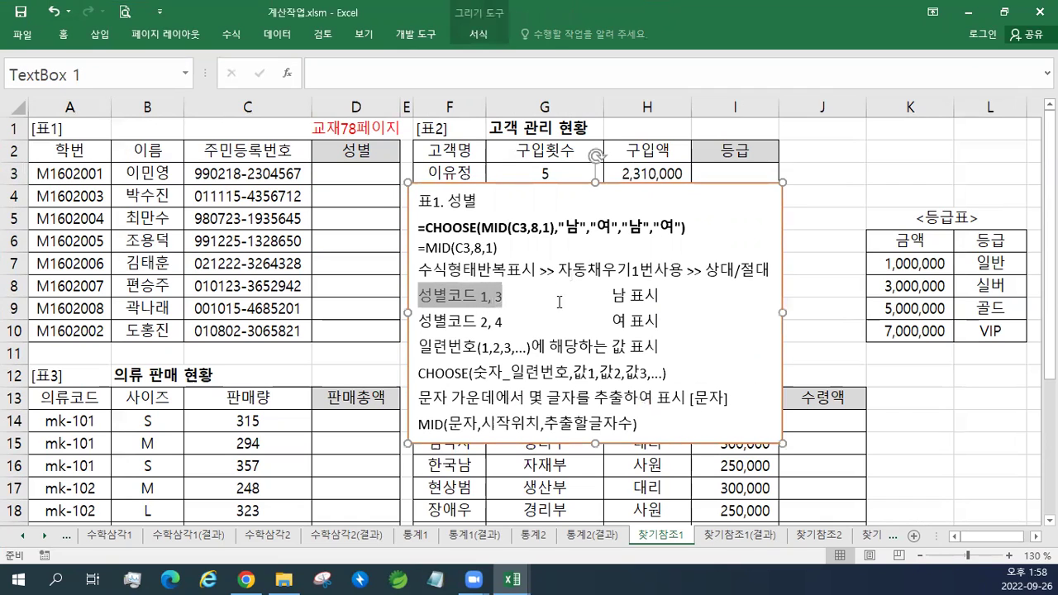
pyautogui.click(612, 296)
pyautogui.moveTo(421, 320); pyautogui.dragTo(516, 321)
pyautogui.click(611, 322)
pyautogui.moveTo(672, 321); pyautogui.dragTo(395, 294)
pyautogui.click(350, 176)
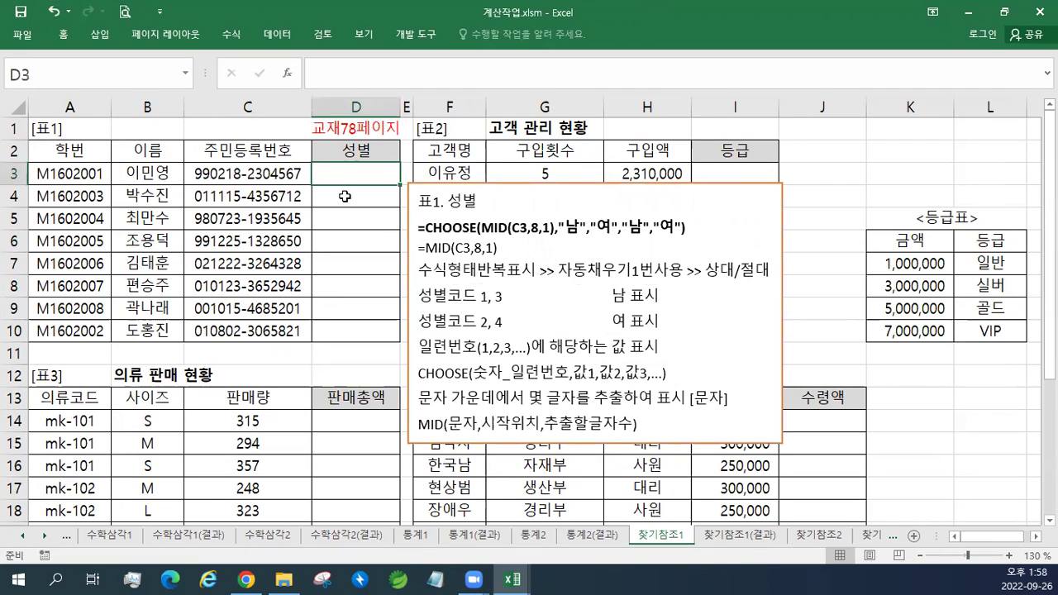
pyautogui.moveTo(354, 174); pyautogui.dragTo(349, 331)
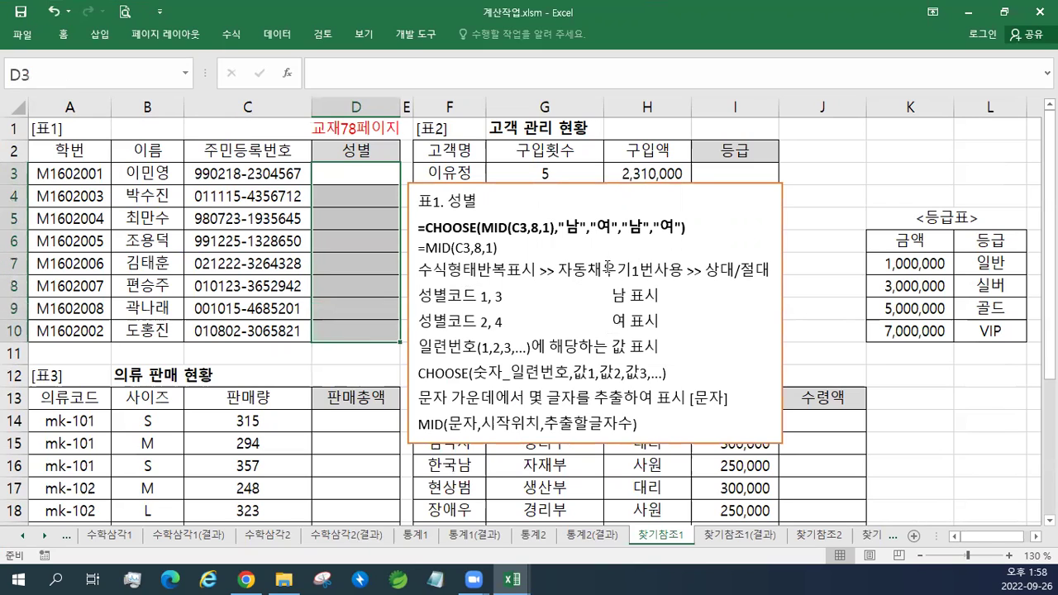
pyautogui.moveTo(367, 170); pyautogui.dragTo(354, 330)
pyautogui.moveTo(419, 270); pyautogui.dragTo(740, 274)
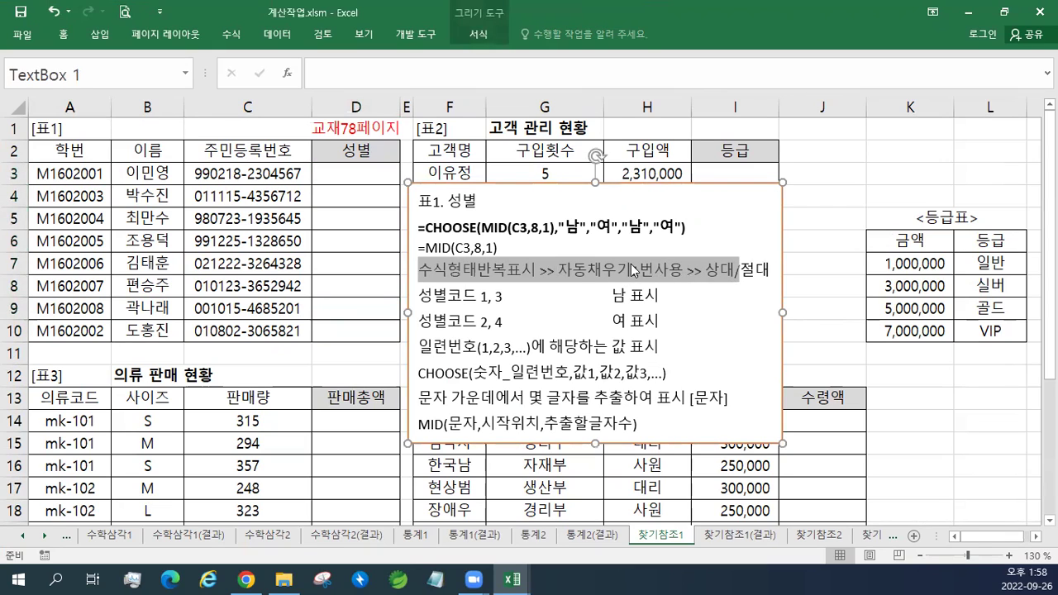
pyautogui.click(437, 204)
pyautogui.click(356, 169)
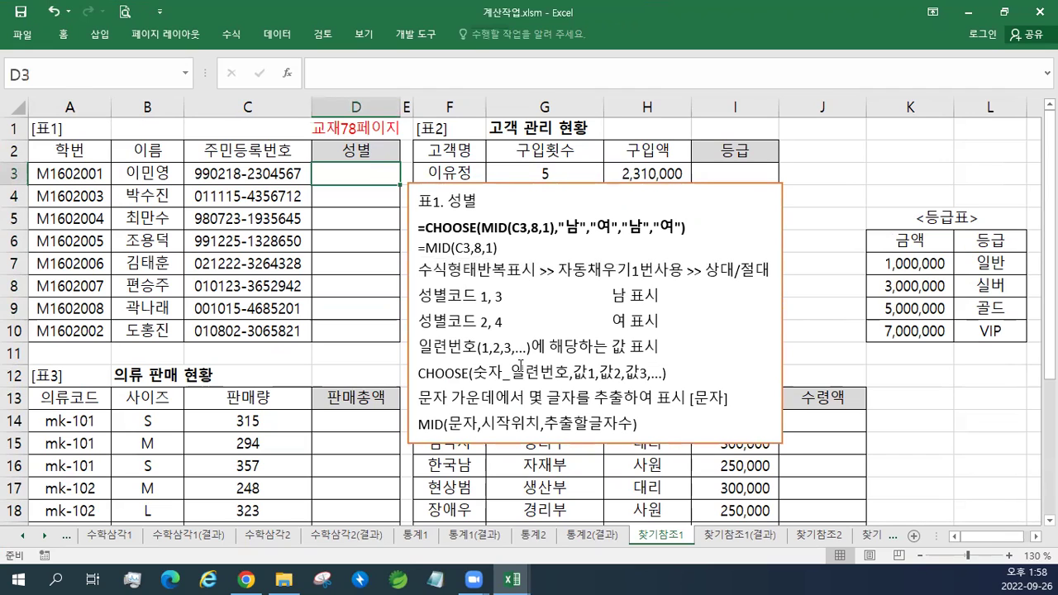
pyautogui.moveTo(419, 270); pyautogui.dragTo(722, 279)
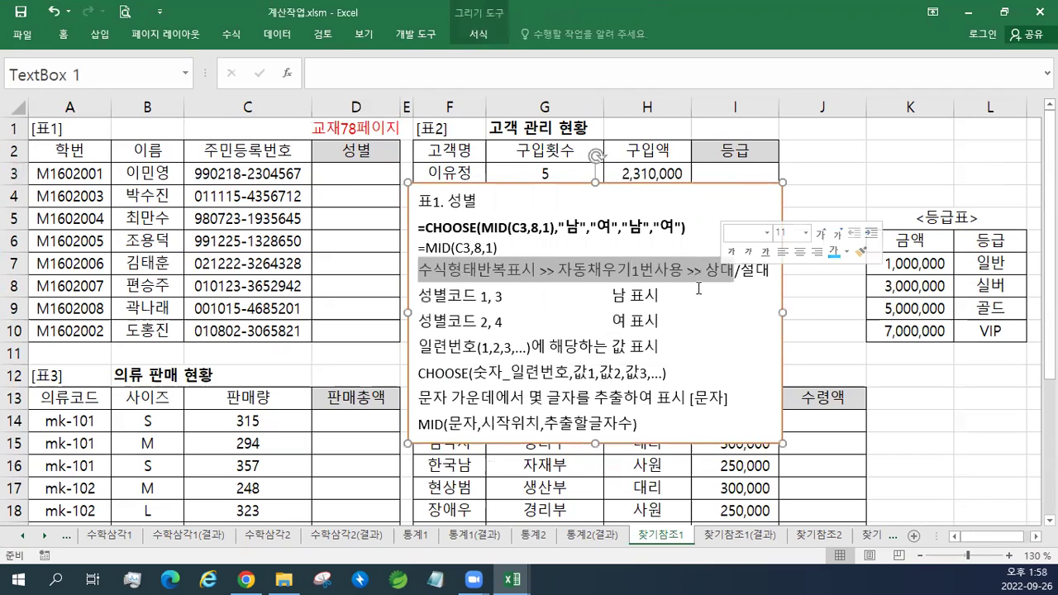
# - Enlarge the CHOOSE and MID formula lines in the text box by three font size increments
pyautogui.moveTo(515, 248); pyautogui.dragTo(419, 228)
pyautogui.click(512, 187)
pyautogui.click(512, 187)
pyautogui.click(512, 187)
# - Enter =MID(C3,8,1) in cell D3 and fill the formula down to D10
pyautogui.click(359, 180)
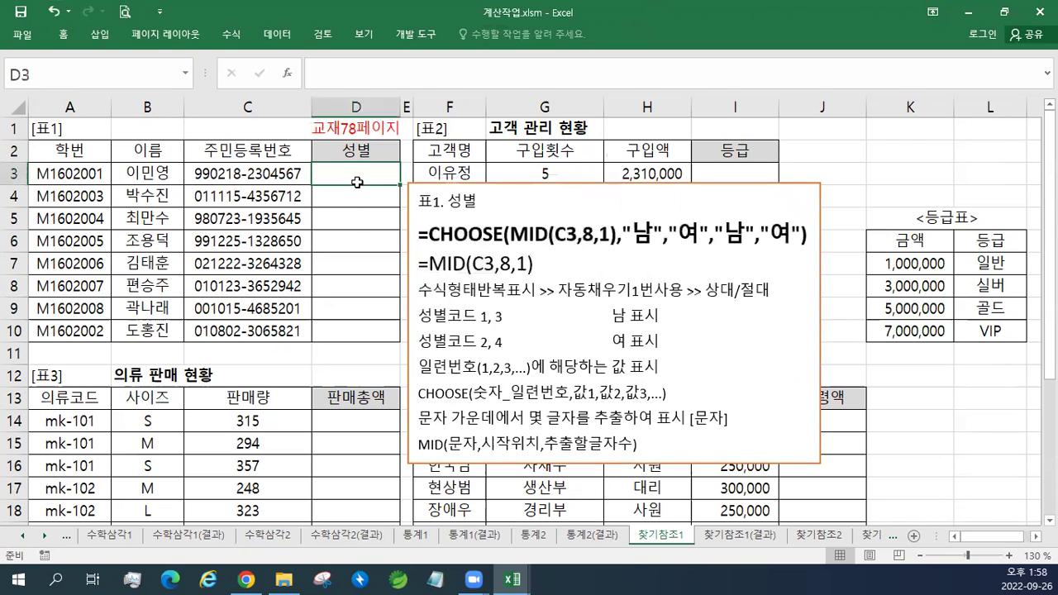
pyautogui.write('=')
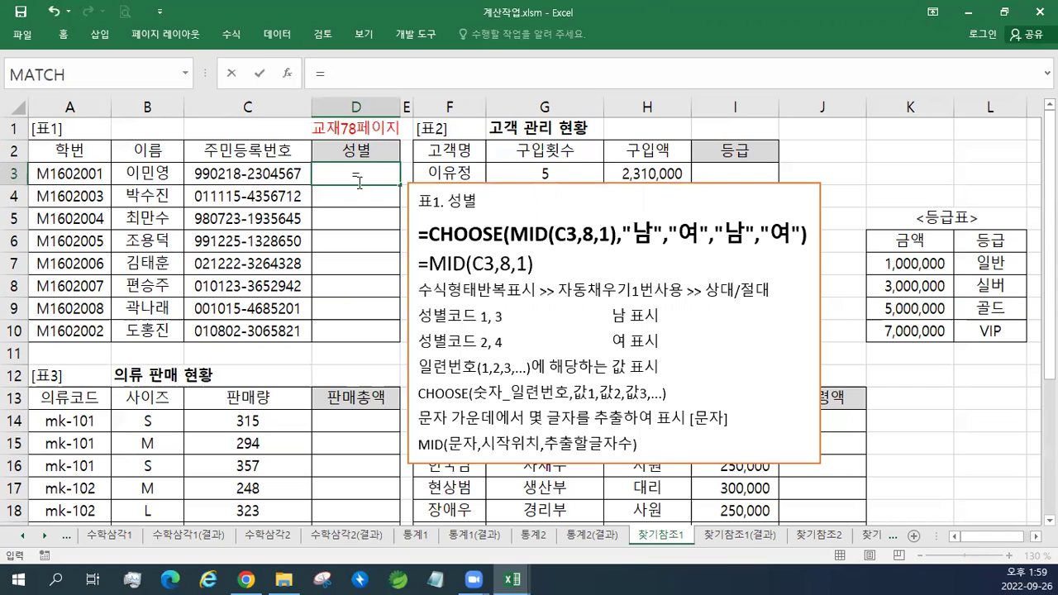
pyautogui.write('MID(')
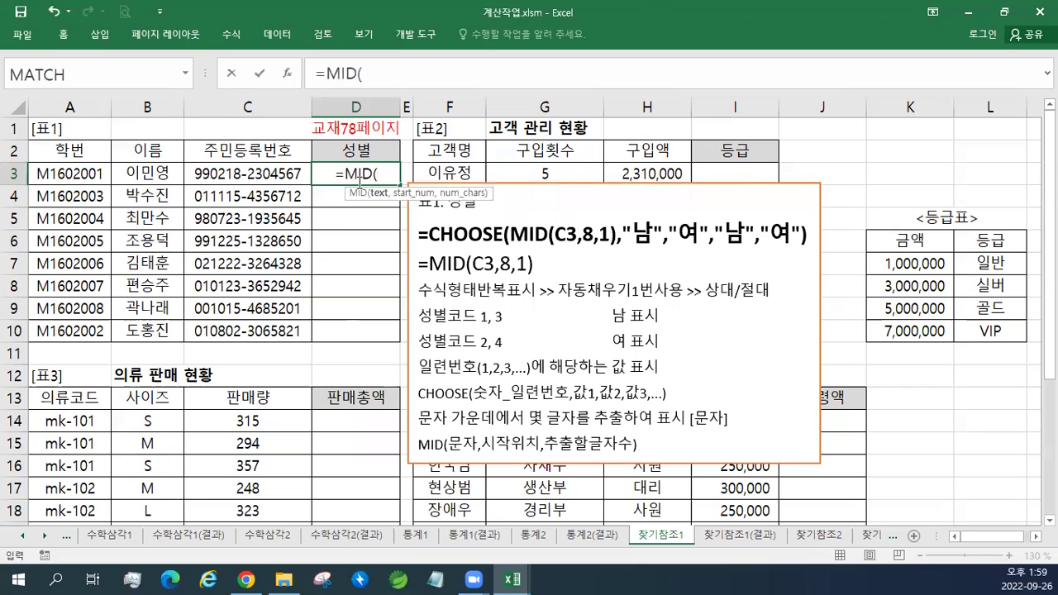
pyautogui.press('Left')
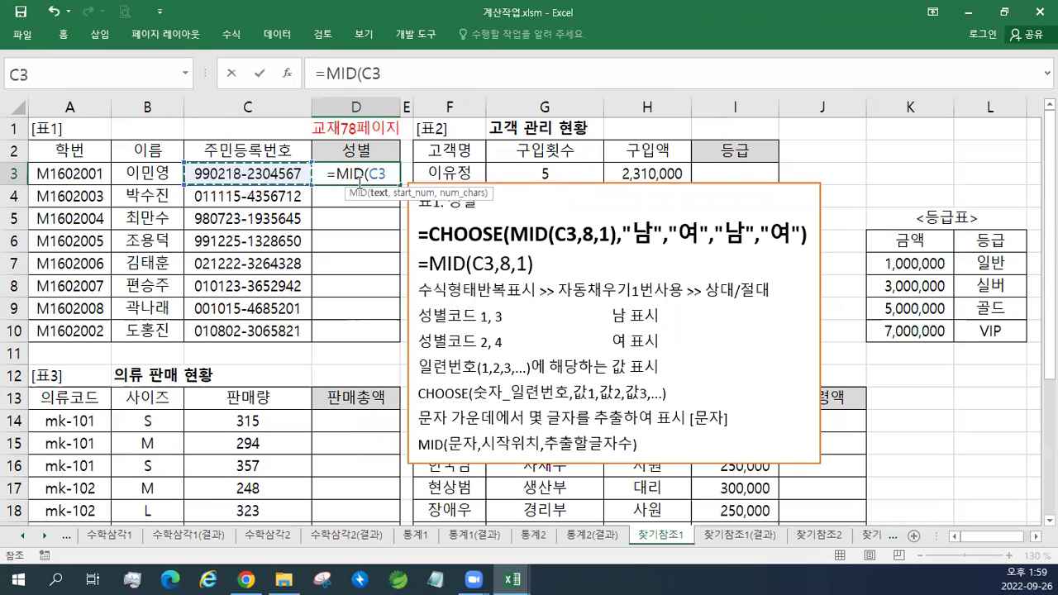
pyautogui.write(',')
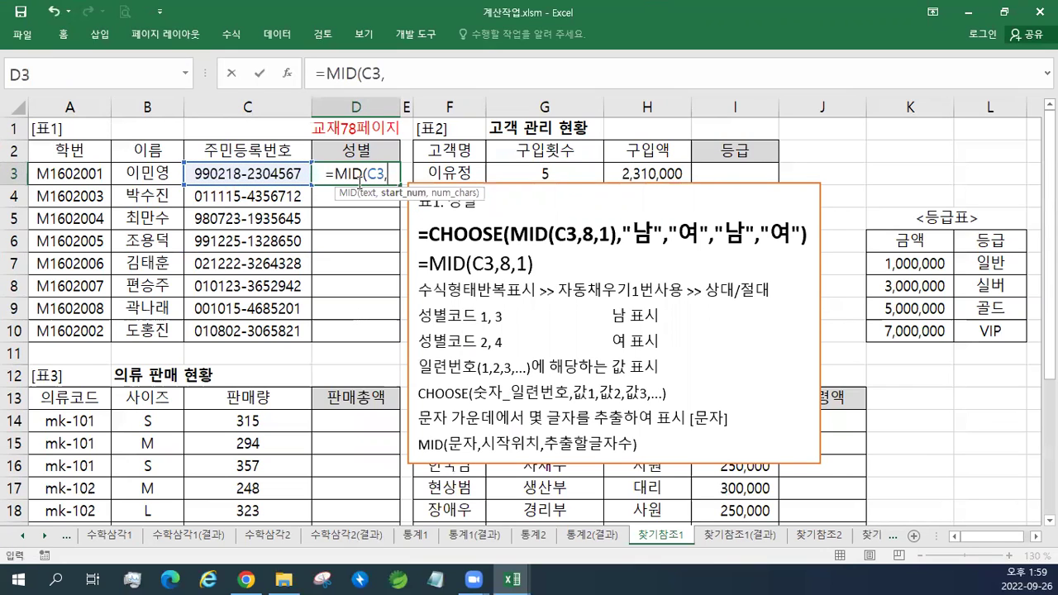
pyautogui.write('8')
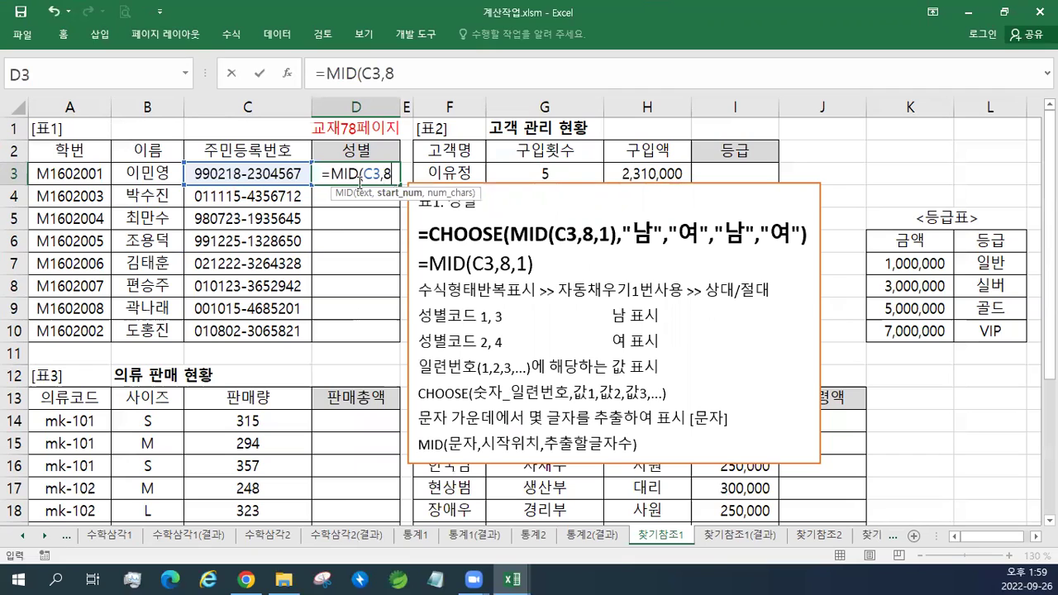
pyautogui.write(',1')
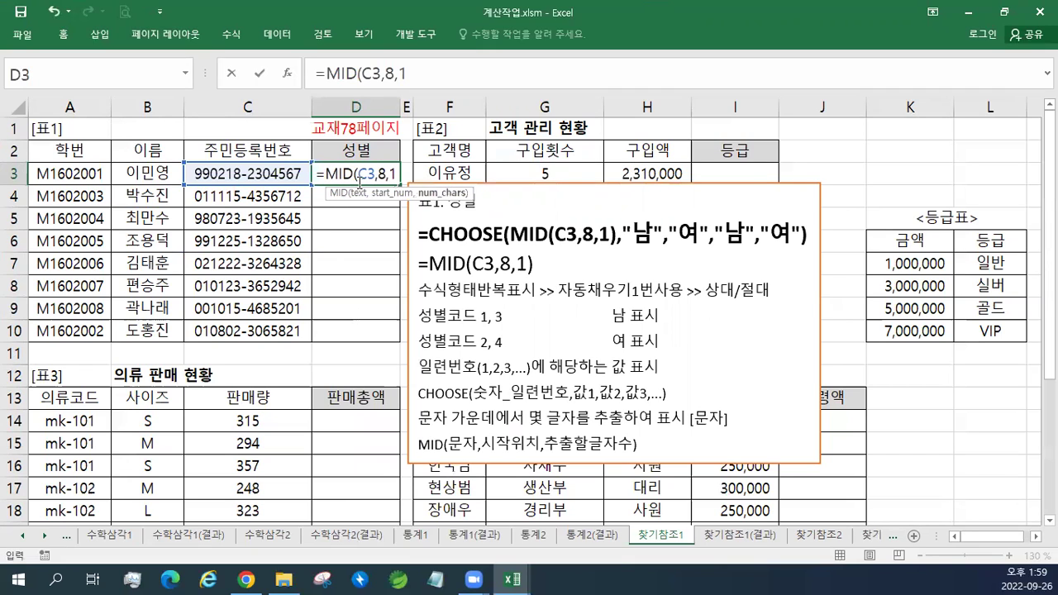
pyautogui.write(')')
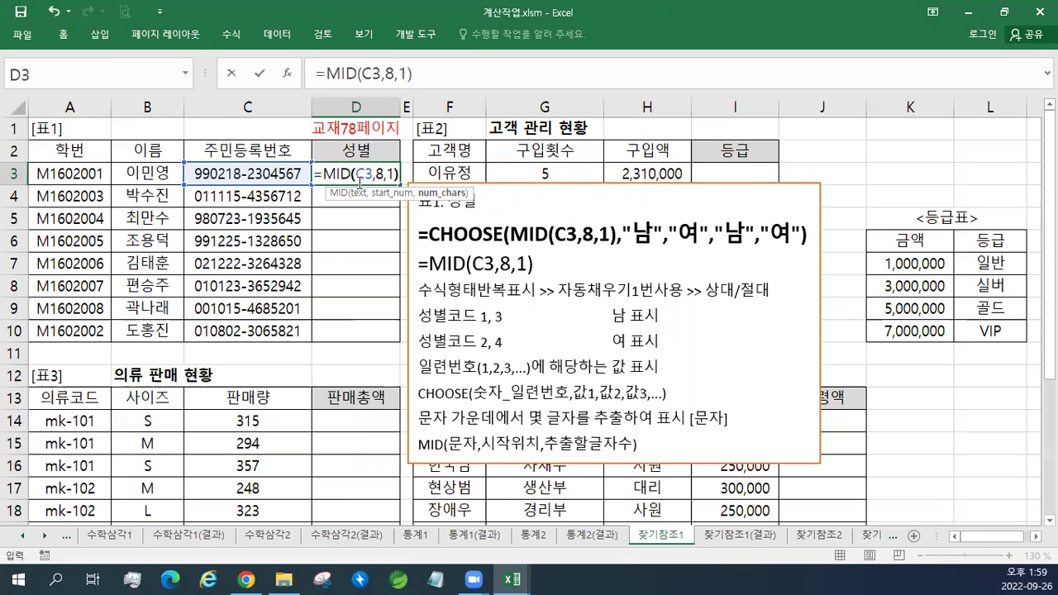
pyautogui.press('Return')
pyautogui.click(354, 177)
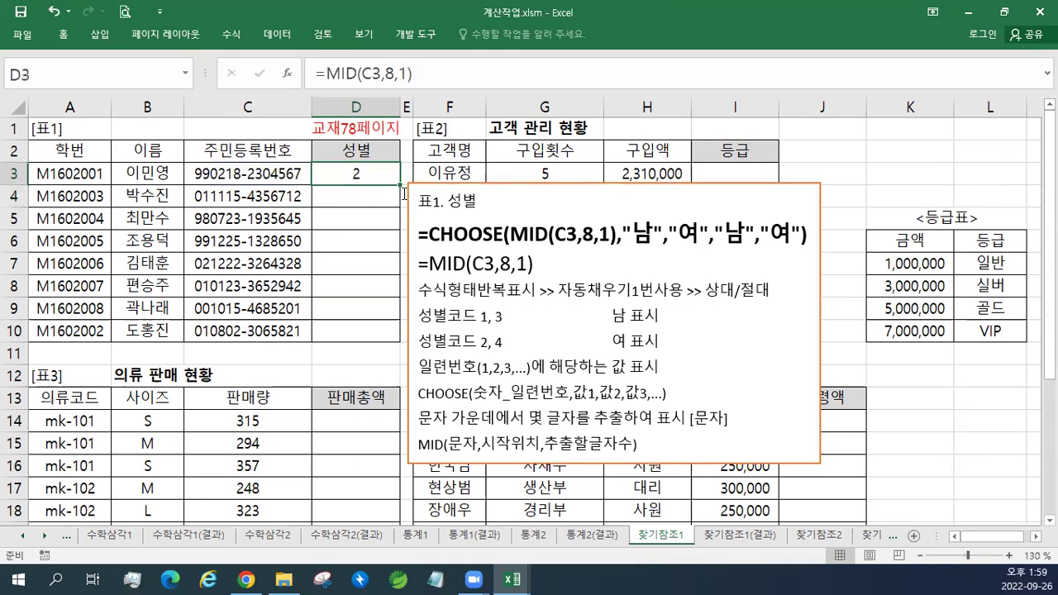
pyautogui.moveTo(401, 187); pyautogui.dragTo(390, 339)
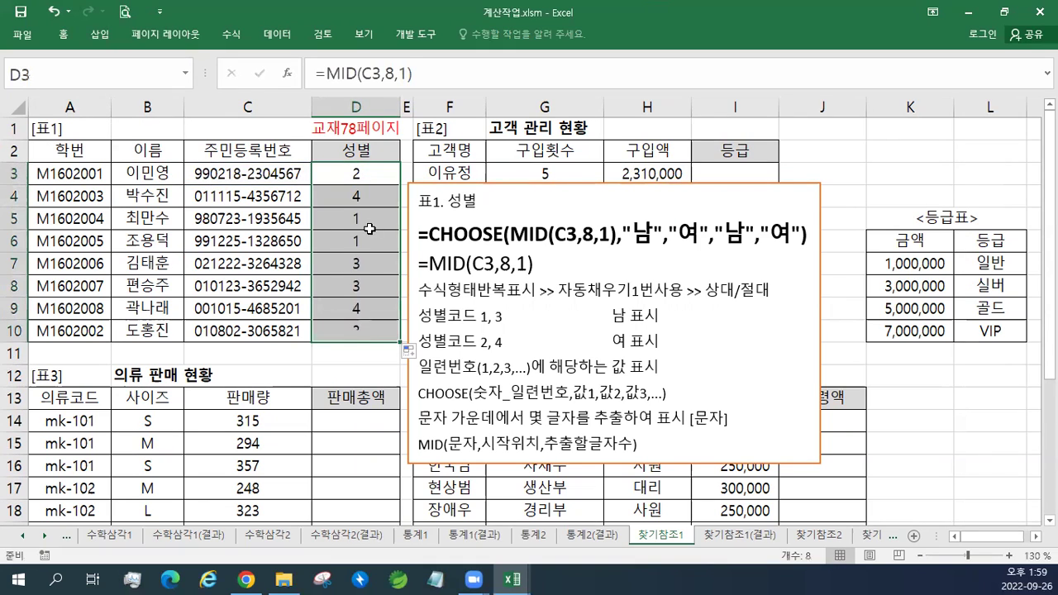
# - Check the extracted codes in the 성별 column against the 남 and 여 display rules in the text box
pyautogui.click(368, 224)
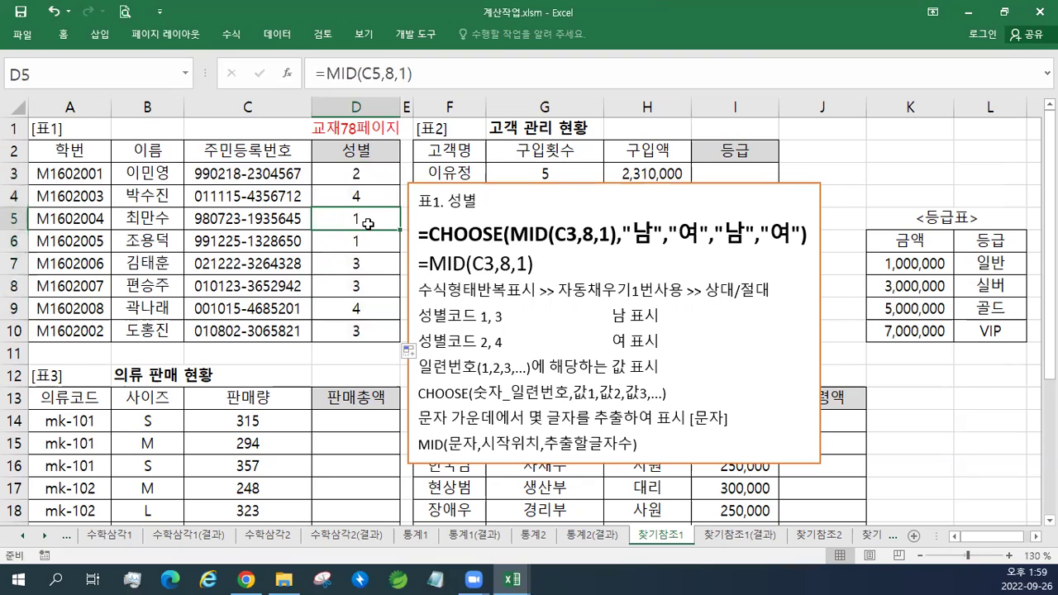
pyautogui.click(375, 174)
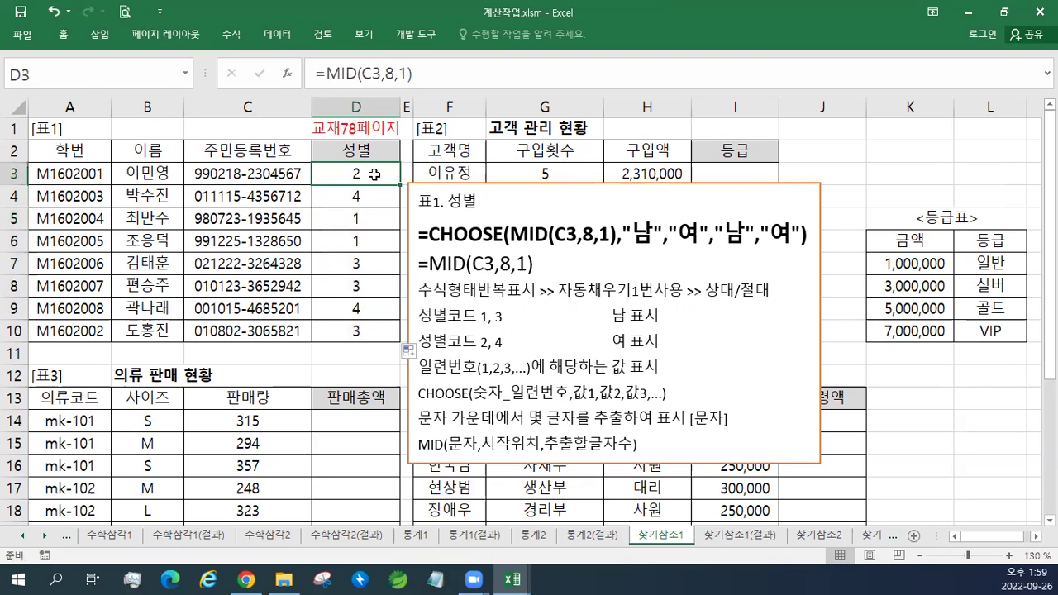
pyautogui.click(357, 263)
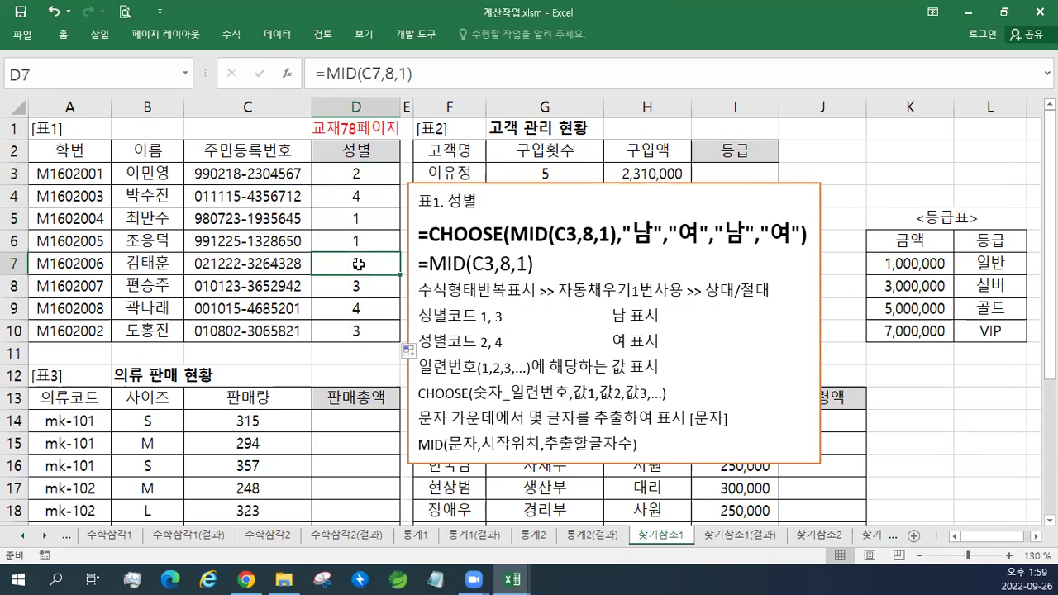
pyautogui.click(381, 201)
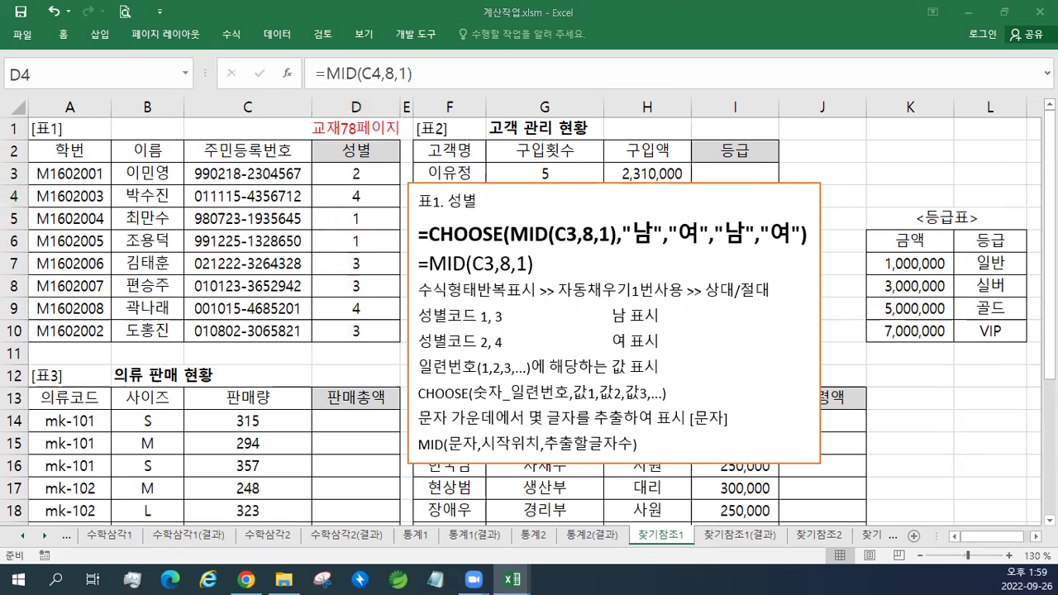
pyautogui.click(356, 187)
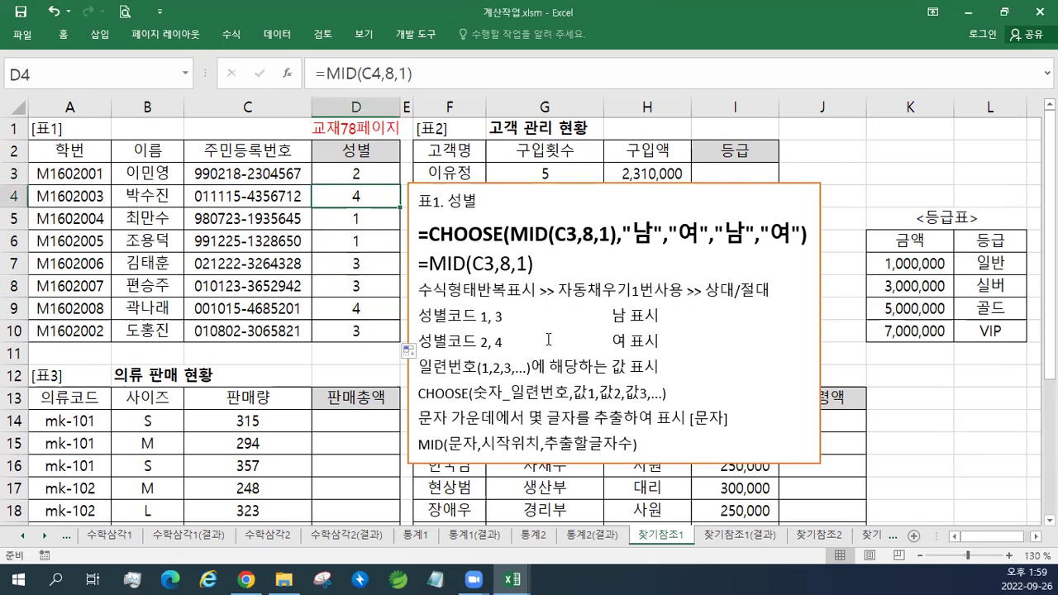
pyautogui.click(670, 339)
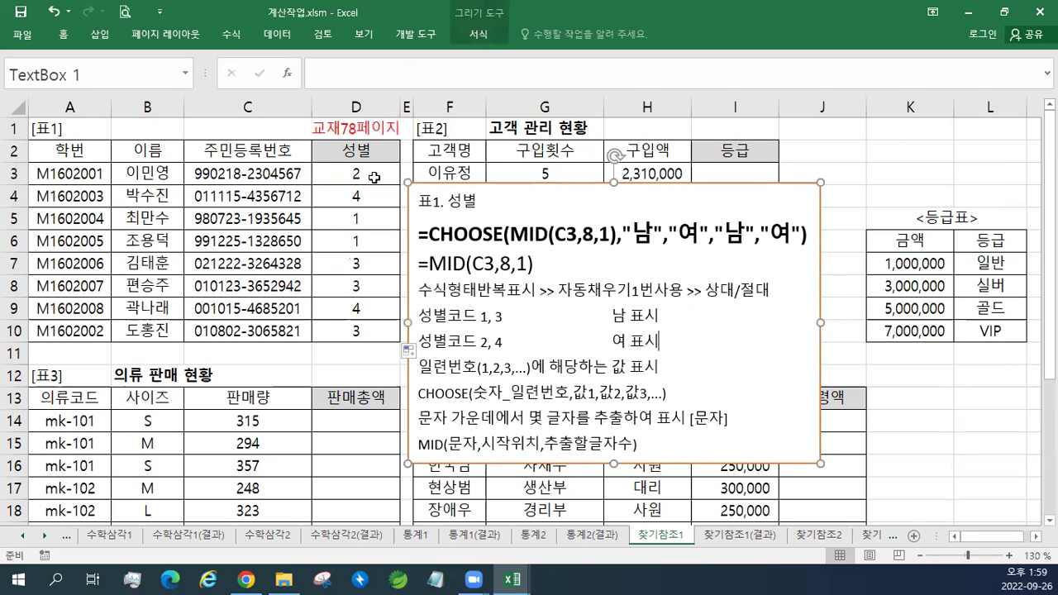
pyautogui.click(349, 173)
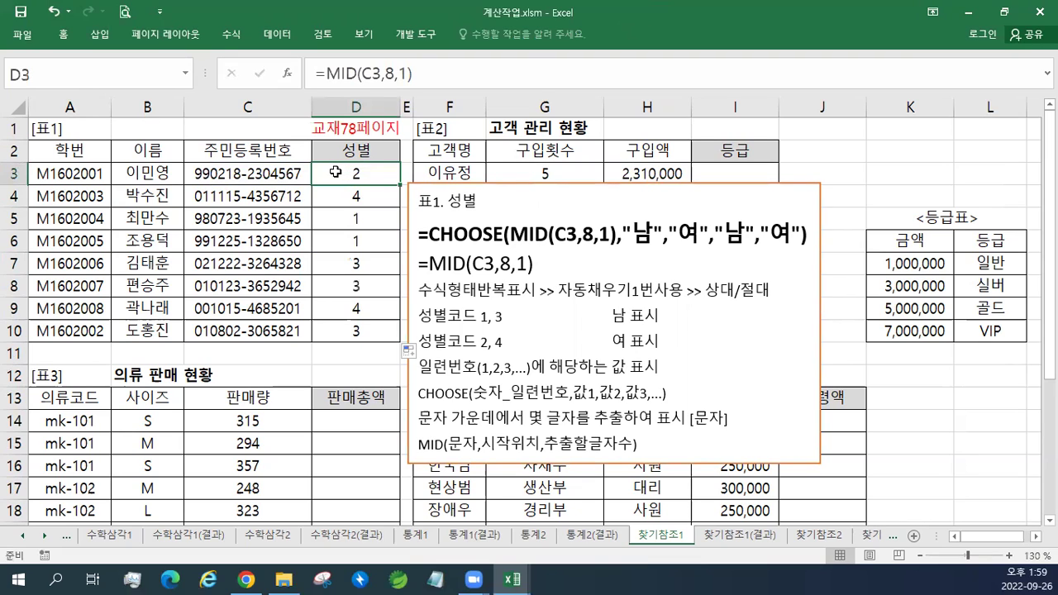
# - Change the formula in D3 to =CHOOSE(MID(C3,8,1),"남","여","남","여") and fill it down to D10
pyautogui.doubleClick(335, 172)
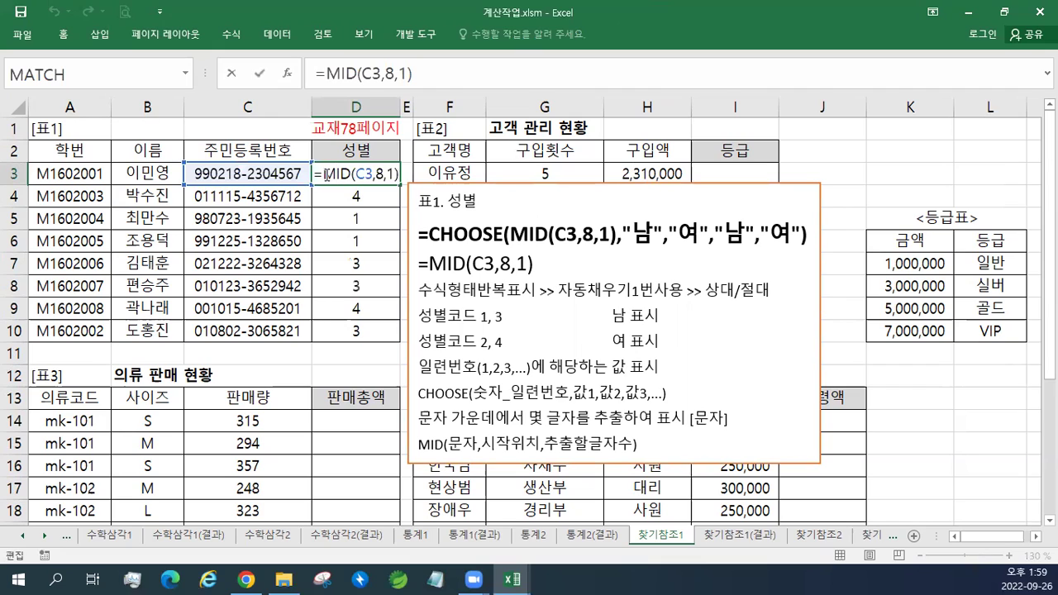
pyautogui.write('CHOOSE')
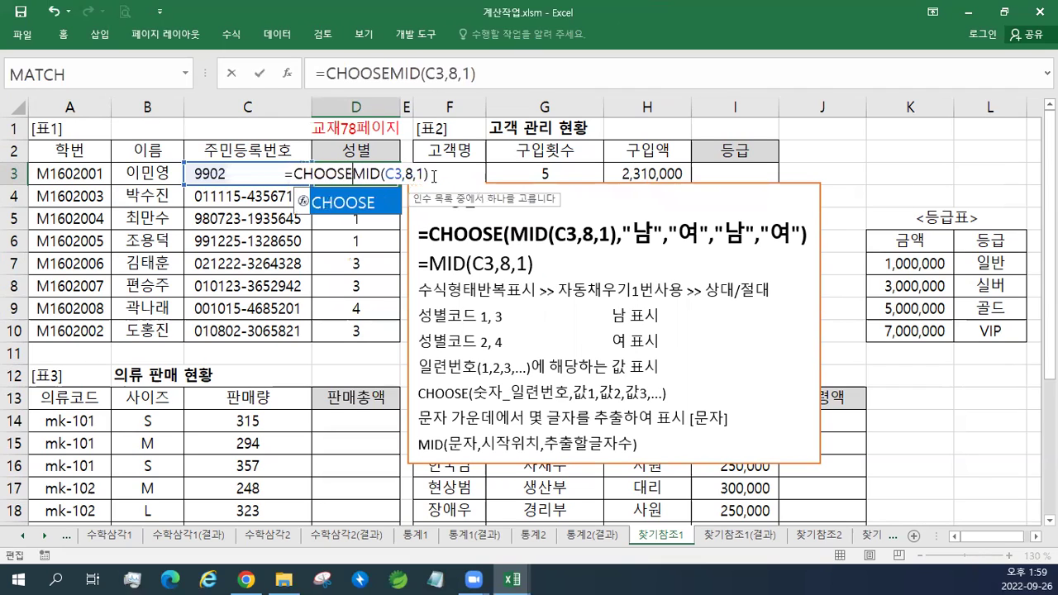
pyautogui.write('(')
pyautogui.click(434, 174)
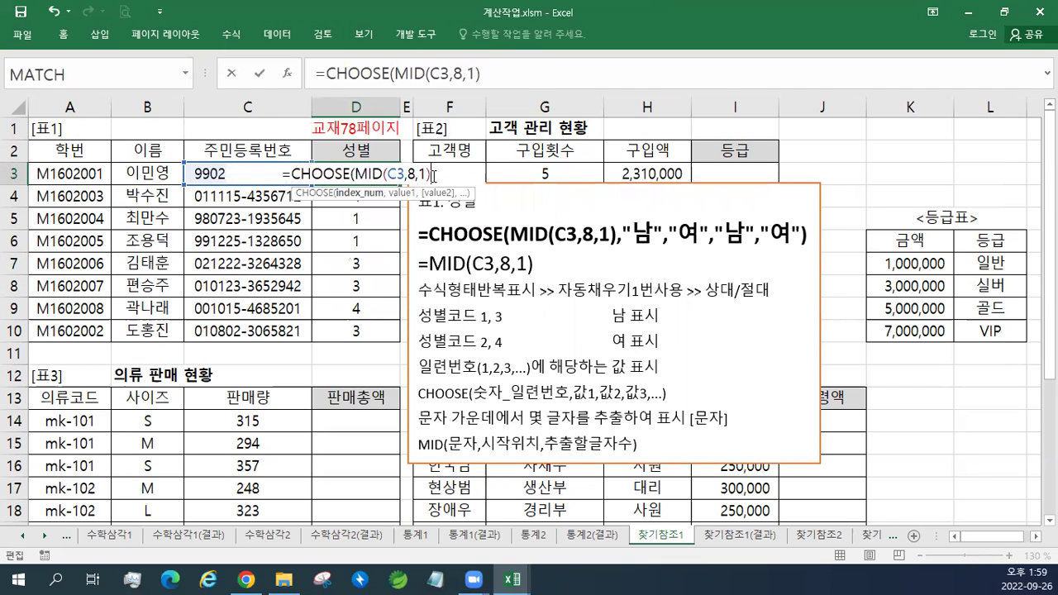
pyautogui.write(',"남')
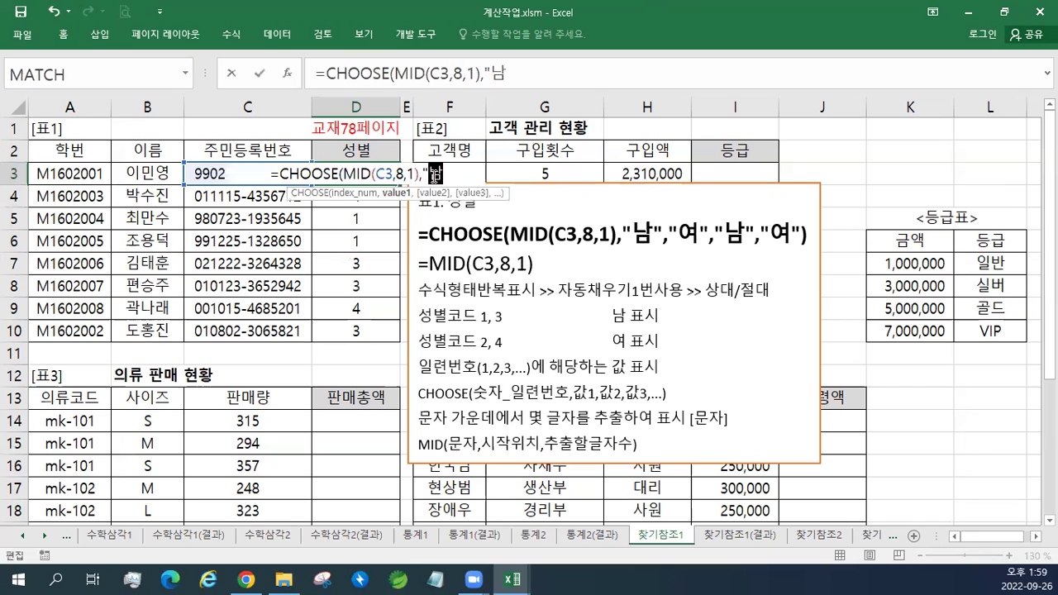
pyautogui.write('","여')
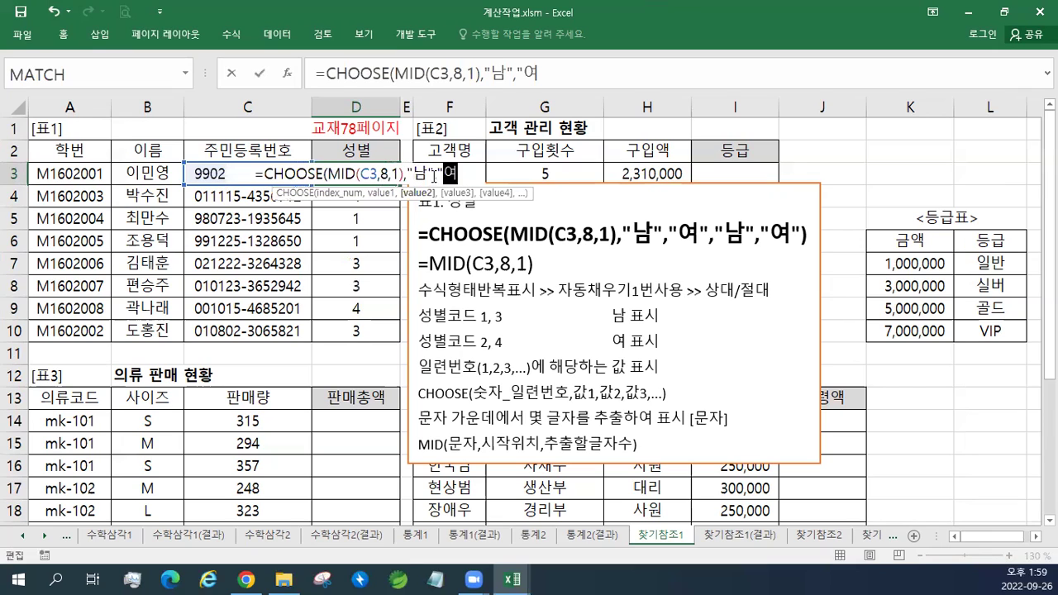
pyautogui.write('","남')
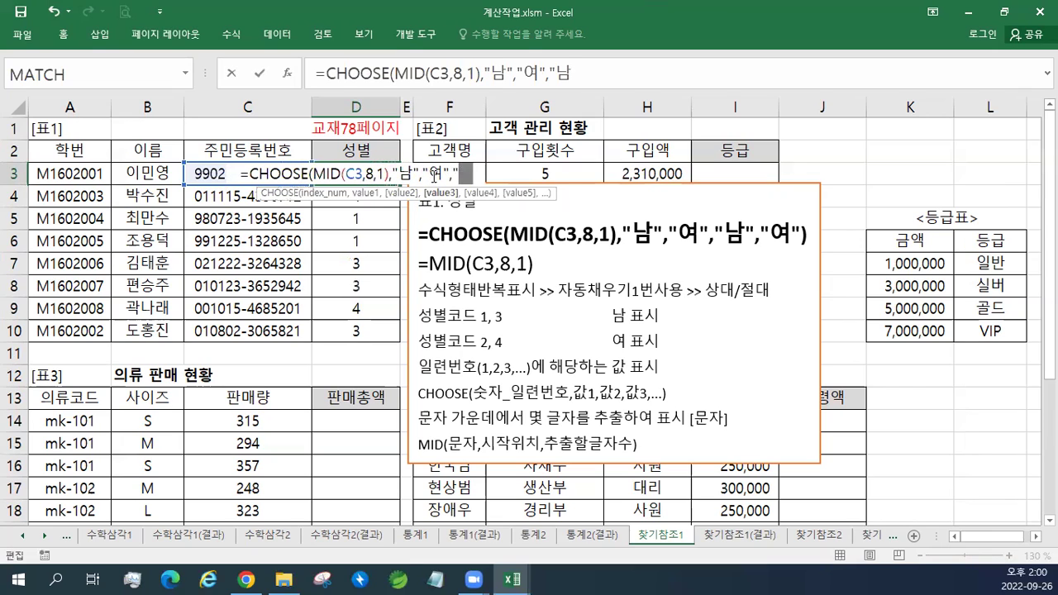
pyautogui.write('","여")')
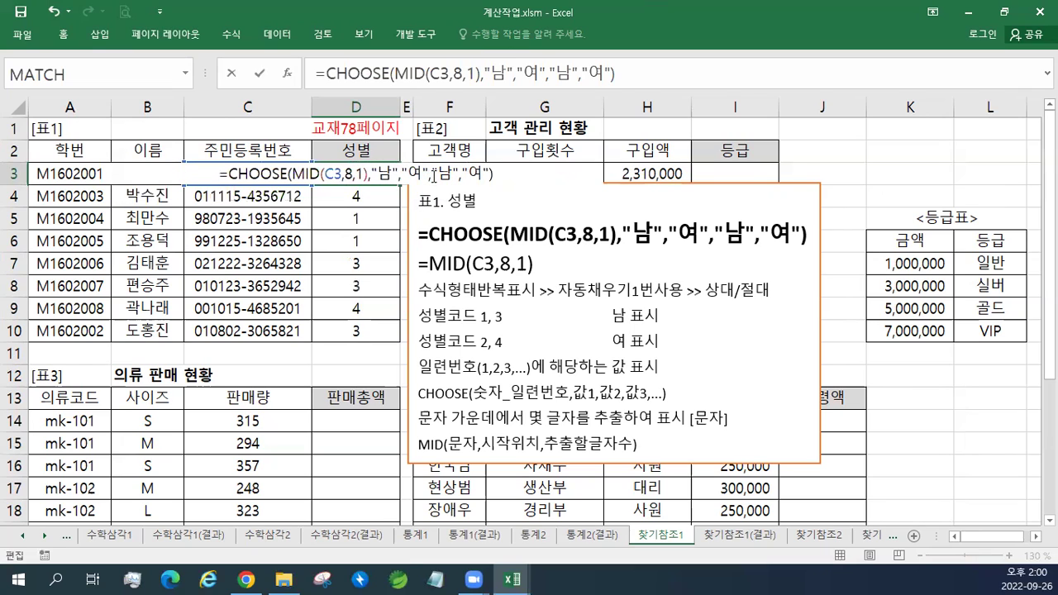
pyautogui.hotkey('ctrl', 'Return')
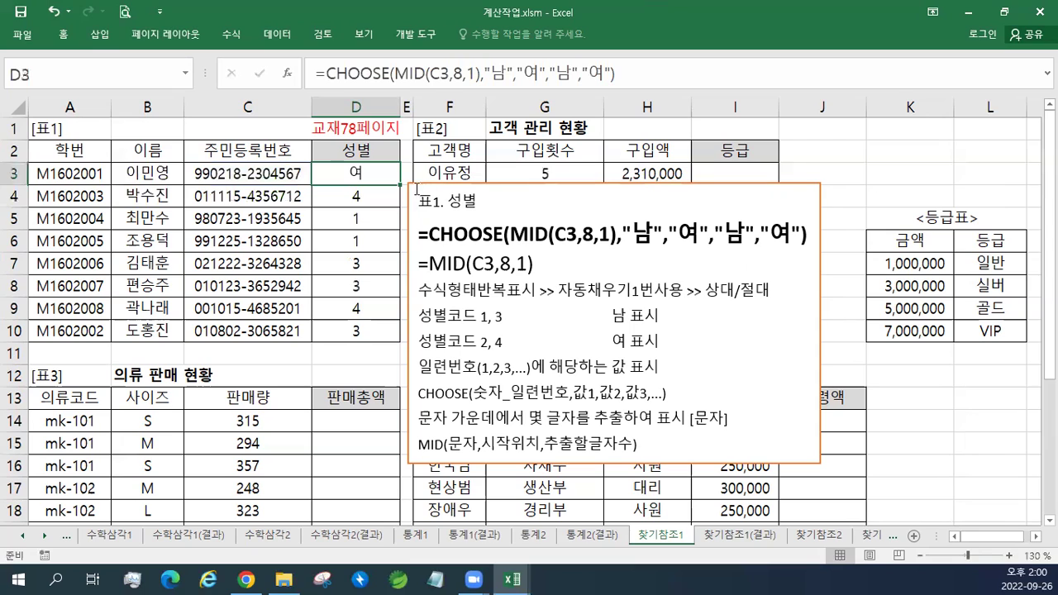
pyautogui.moveTo(401, 184); pyautogui.dragTo(391, 331)
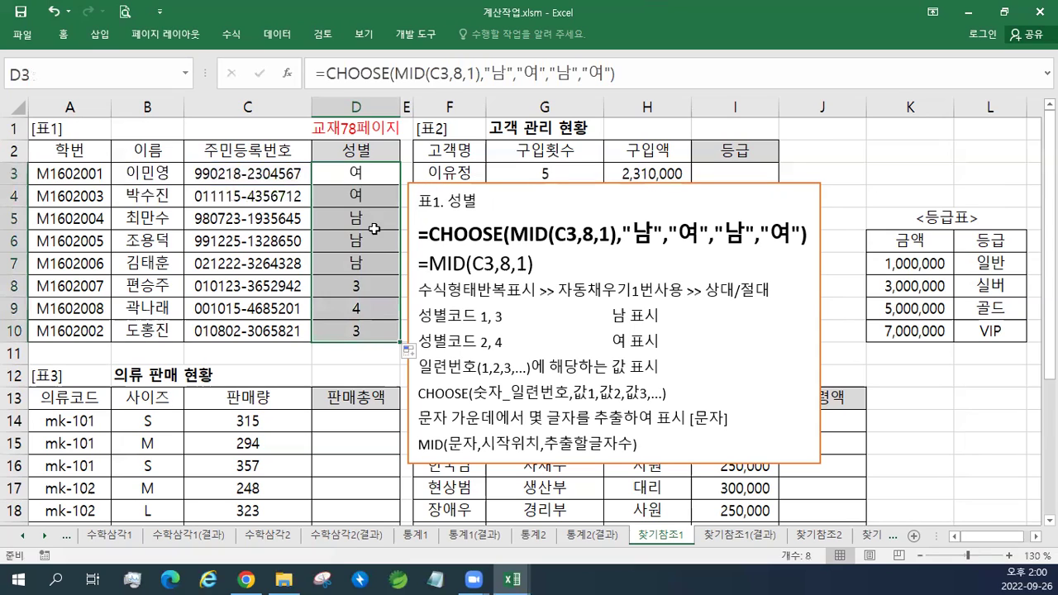
pyautogui.click(377, 178)
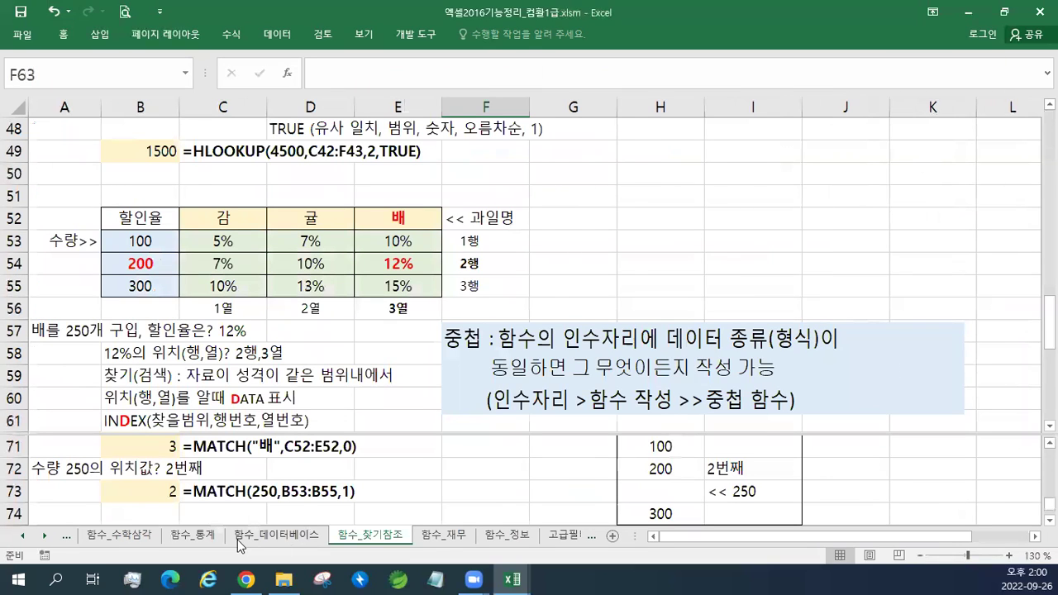
# - Review the LEFT, RIGHT and MID notes and examples on the 함수_텍스트 sheet of 엑셀2016기능정리_컴활1급.xlsm
pyautogui.click(273, 539)
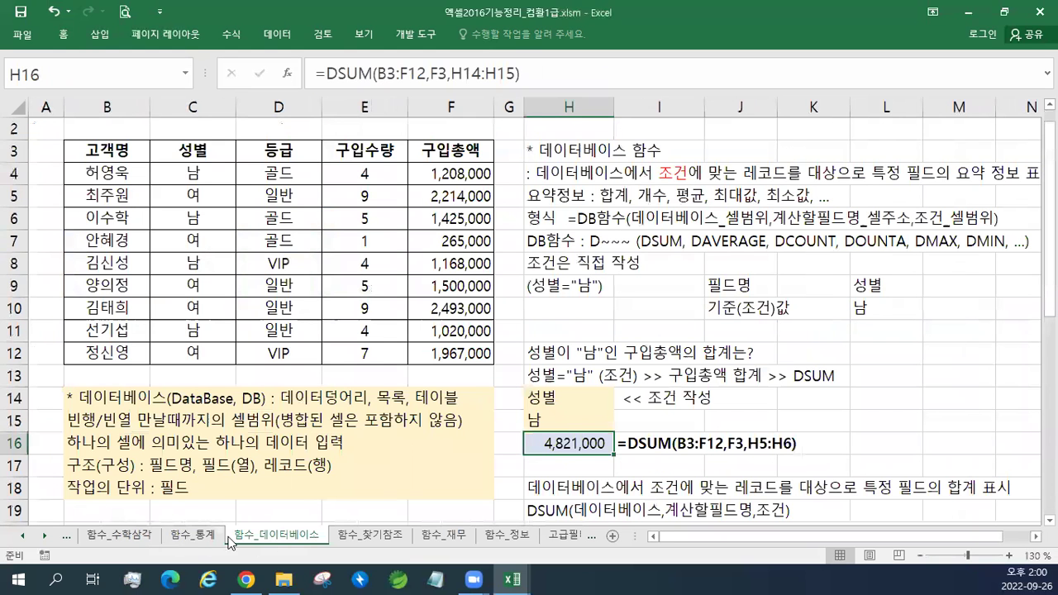
pyautogui.click(26, 536)
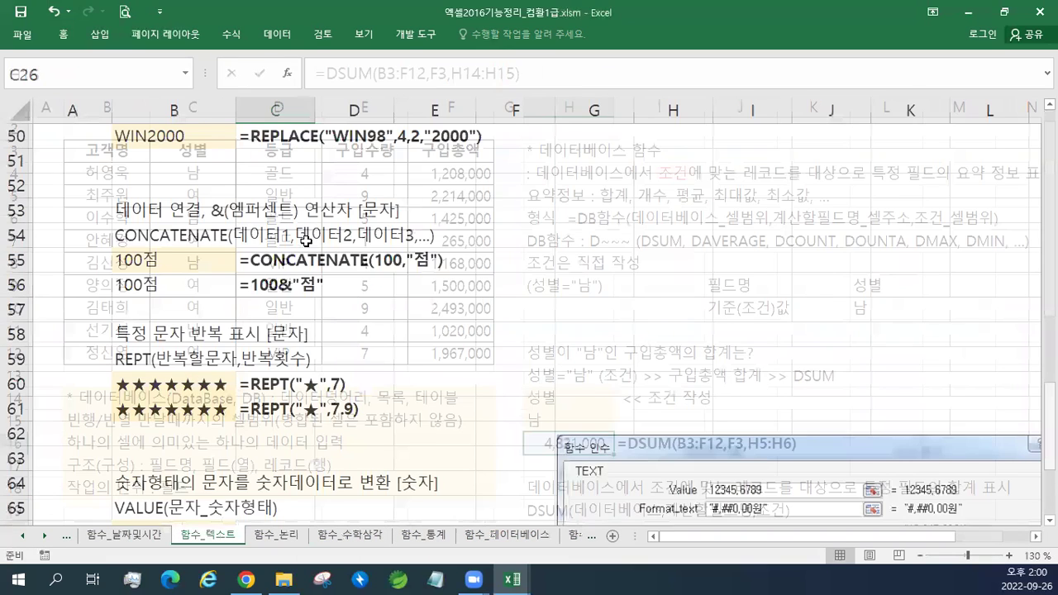
pyautogui.scroll(10, 309, 240)
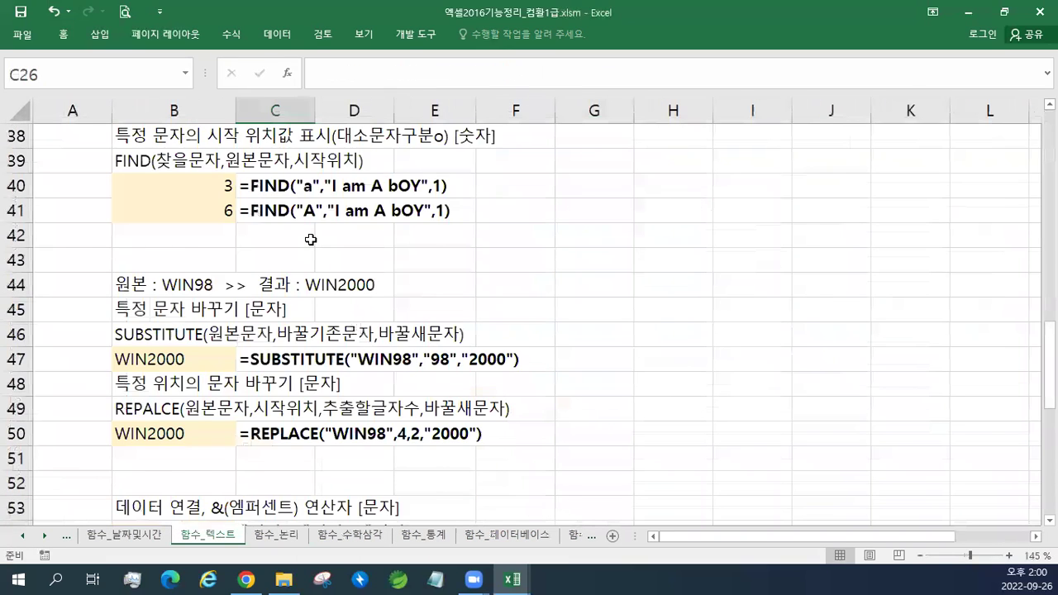
pyautogui.scroll(3, 308, 240)
pyautogui.click(156, 220)
pyautogui.click(173, 288)
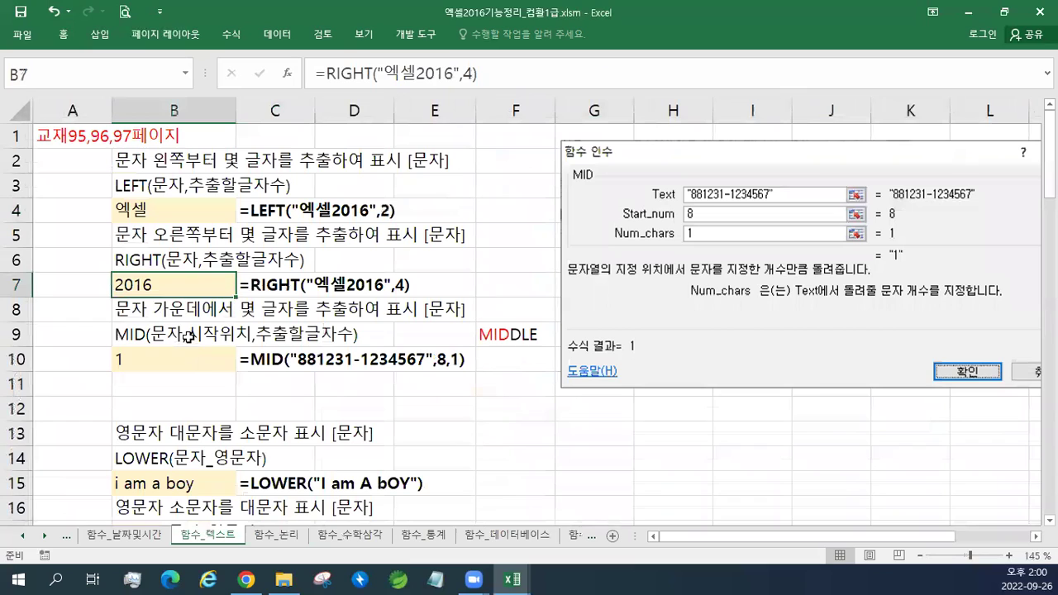
pyautogui.click(173, 335)
pyautogui.click(194, 371)
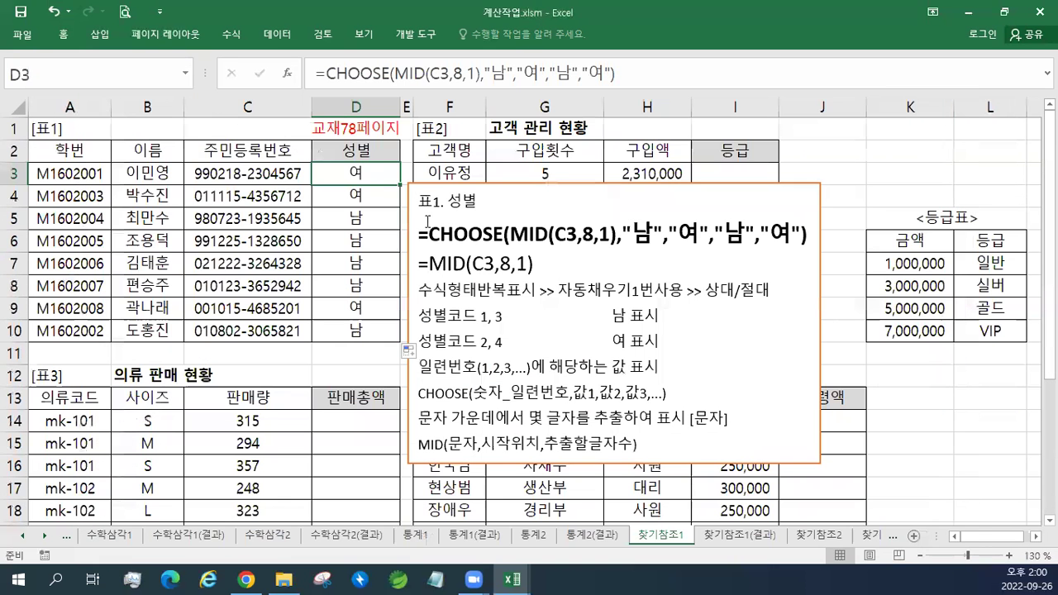
# - Examine MID(C3,8,1) as the index argument of the CHOOSE formula in D3 of 계산작업.xlsm and in the text box
pyautogui.doubleClick(369, 176)
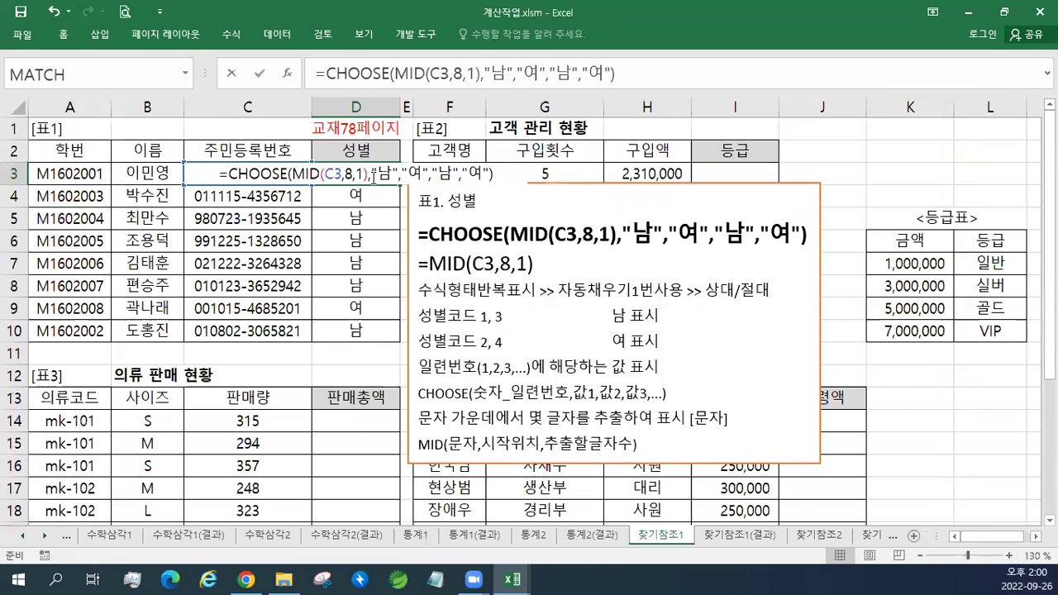
pyautogui.moveTo(295, 173); pyautogui.dragTo(364, 173)
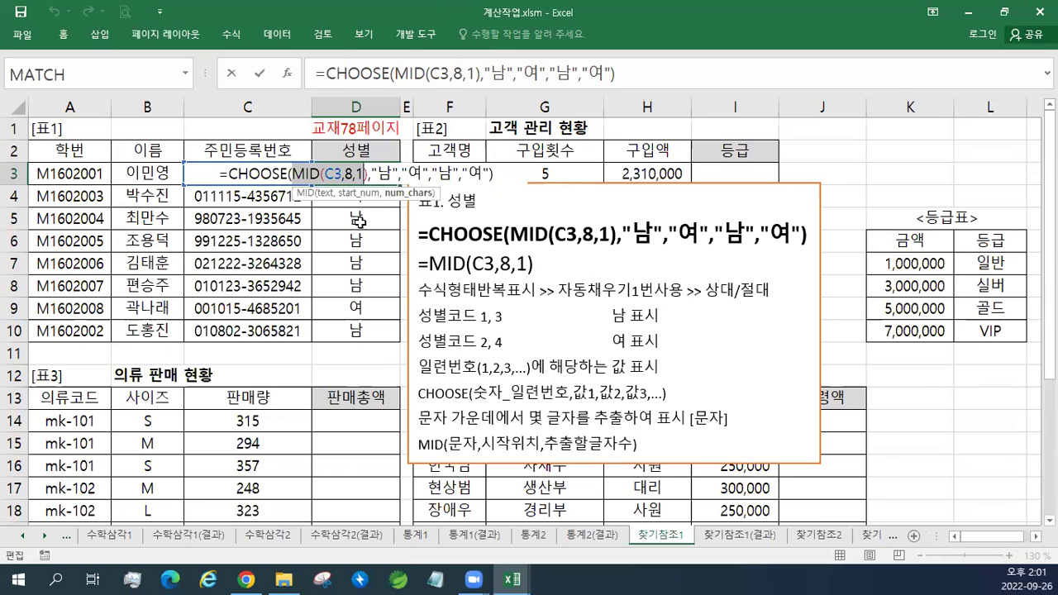
pyautogui.click(294, 174)
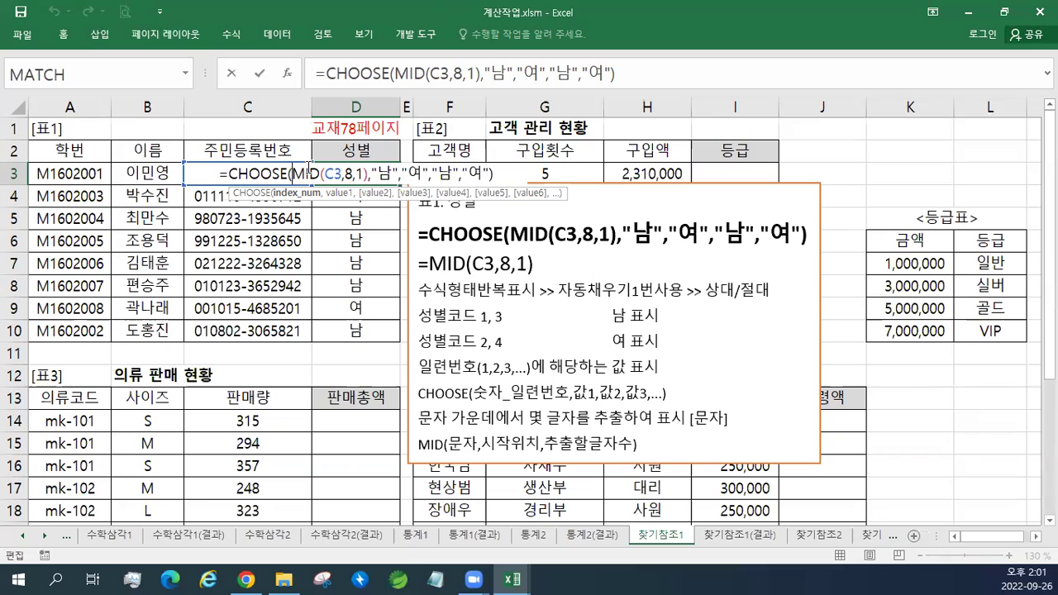
pyautogui.moveTo(291, 173); pyautogui.dragTo(366, 174)
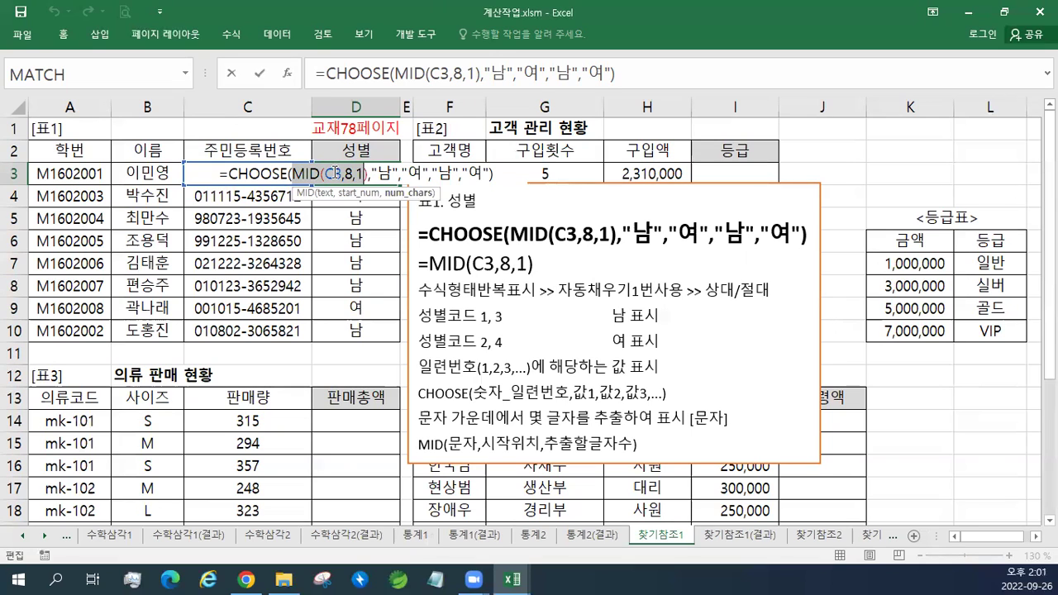
pyautogui.hotkey('ctrl', 'Return')
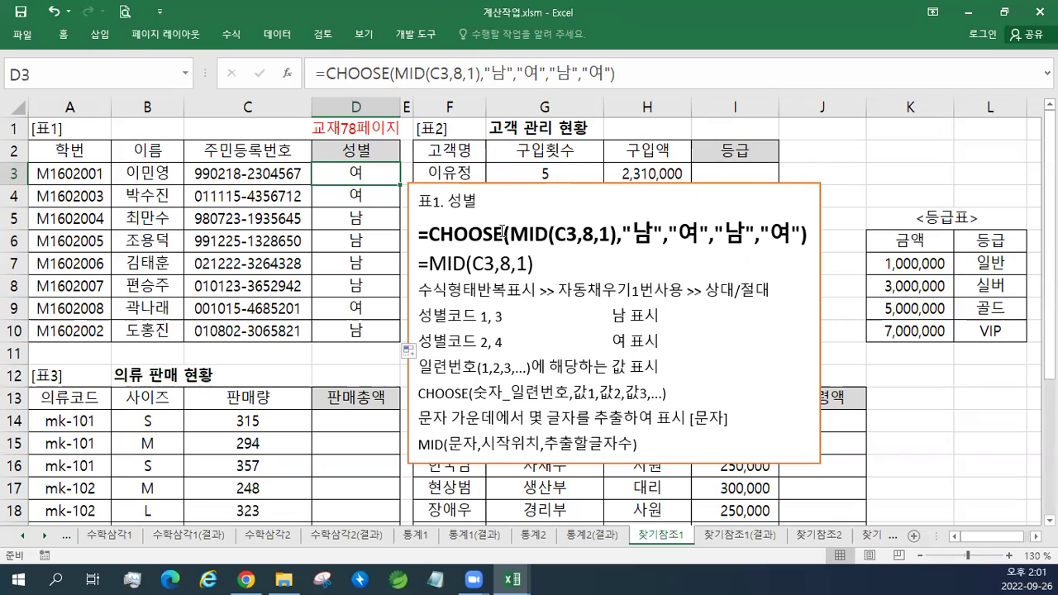
pyautogui.moveTo(515, 232); pyautogui.dragTo(615, 238)
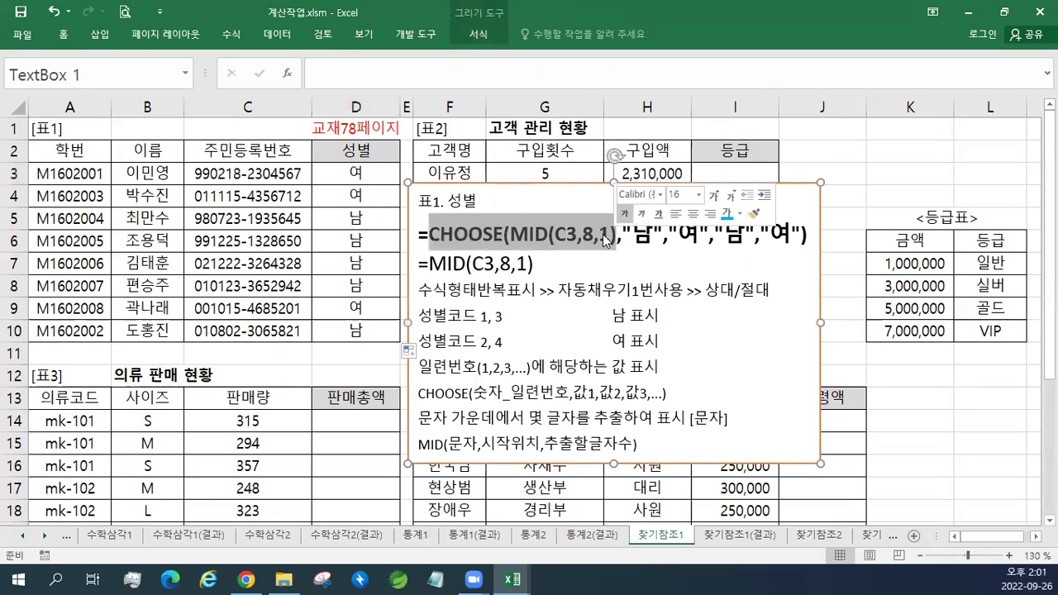
pyautogui.click(583, 235)
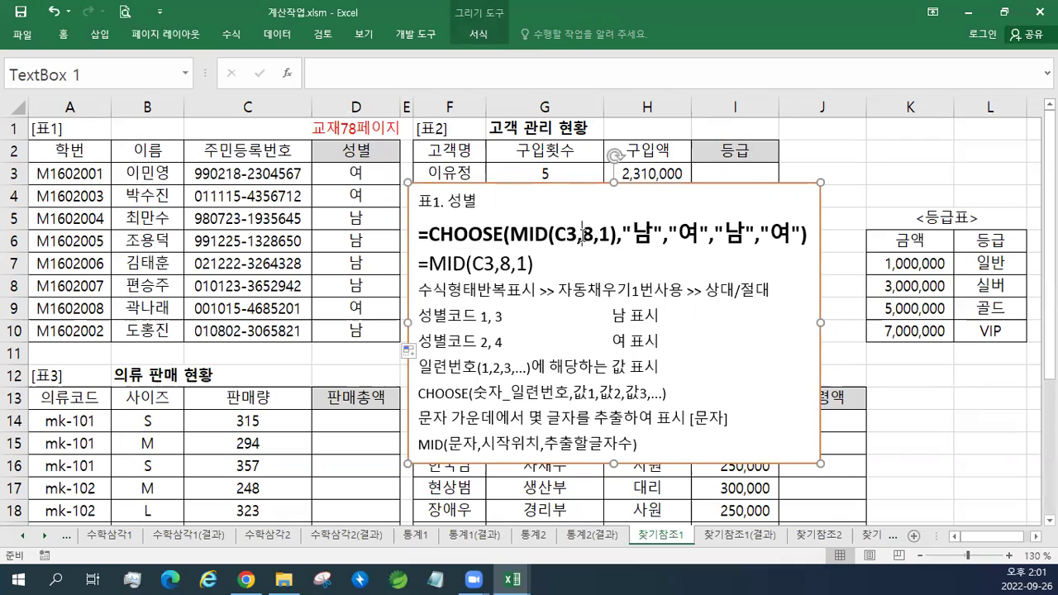
pyautogui.doubleClick(373, 181)
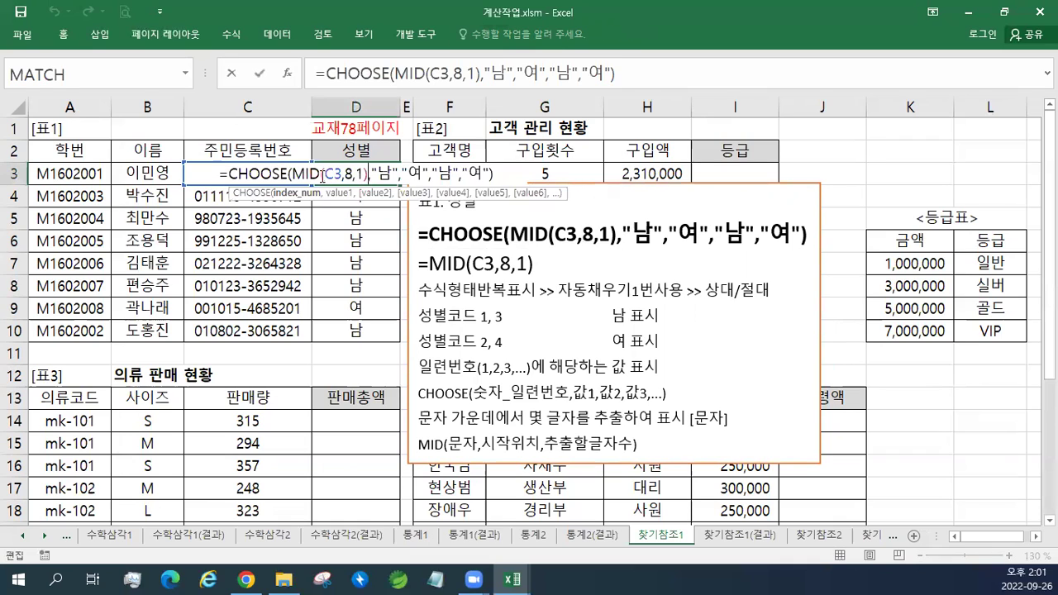
pyautogui.moveTo(295, 174); pyautogui.dragTo(371, 177)
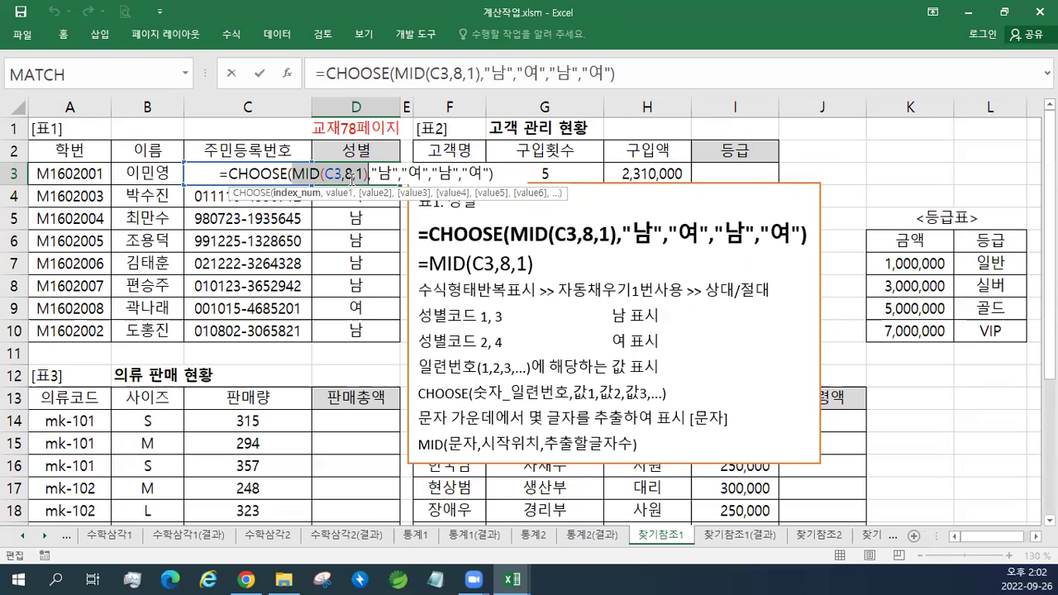
pyautogui.hotkey('ctrl', 'Return')
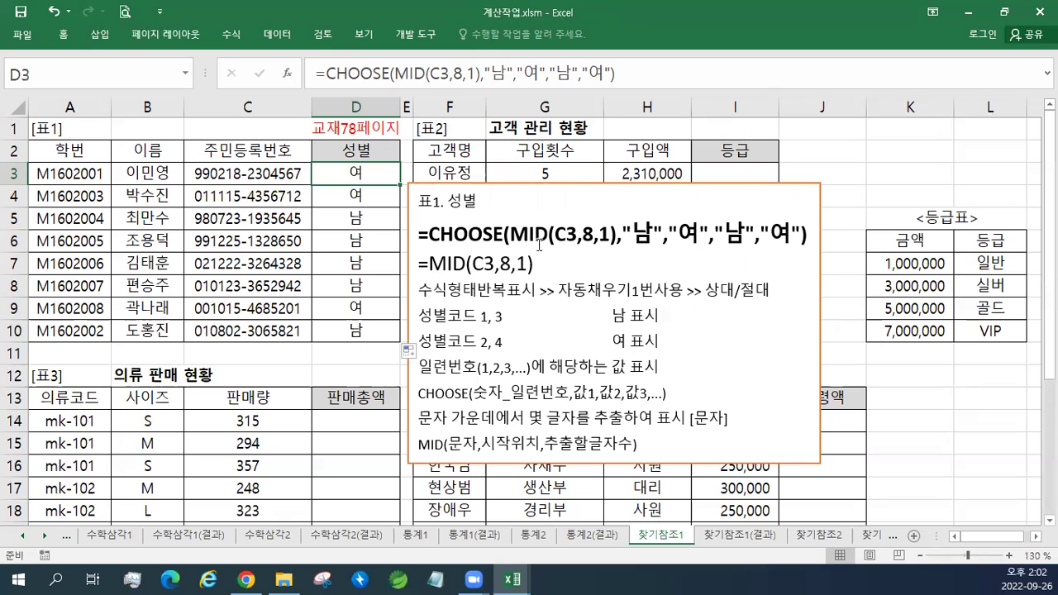
# - Switch to the 엑셀2016기능정리_컴활1급.xlsm workbook to consult the MID notes on the 함수_텍스트 sheet
pyautogui.moveTo(513, 579)
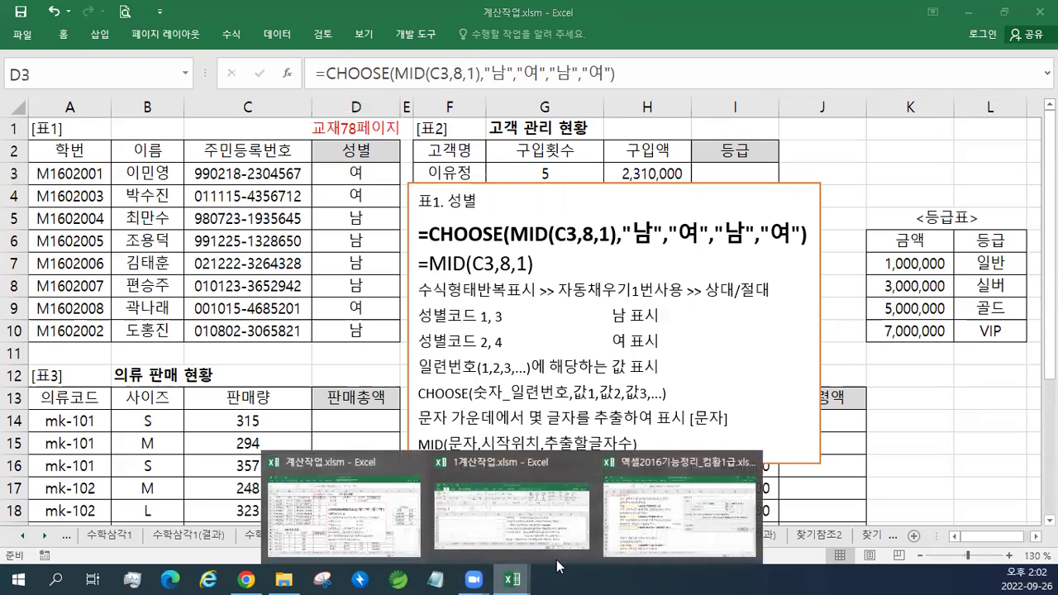
pyautogui.click(653, 521)
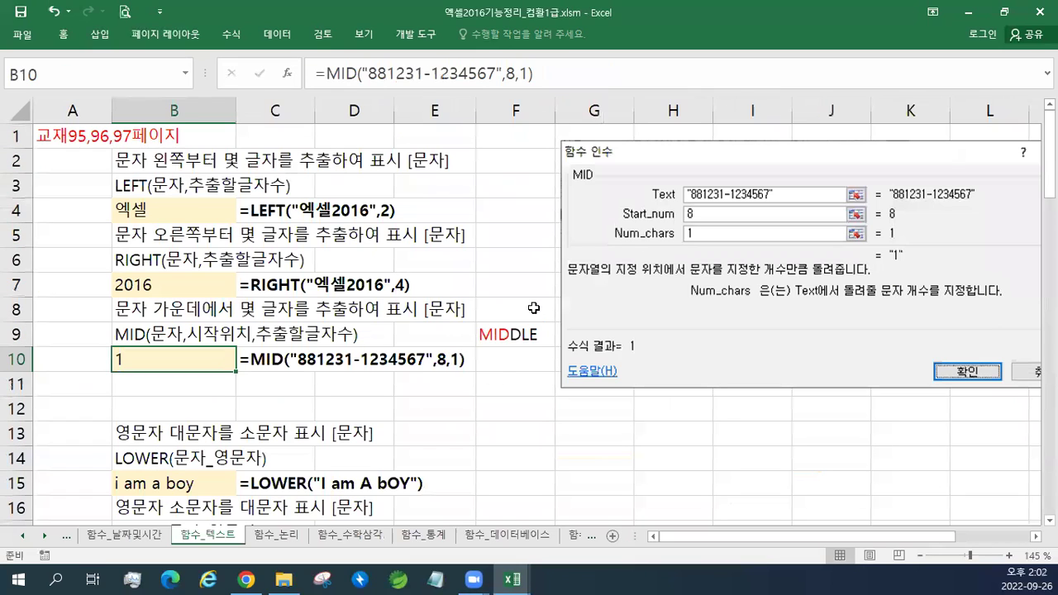
# - Review the VALUE function example in cell B66 of the text functions sheet and return to the 계산작업.xlsm workbook
pyautogui.scroll(-19, 390, 357)
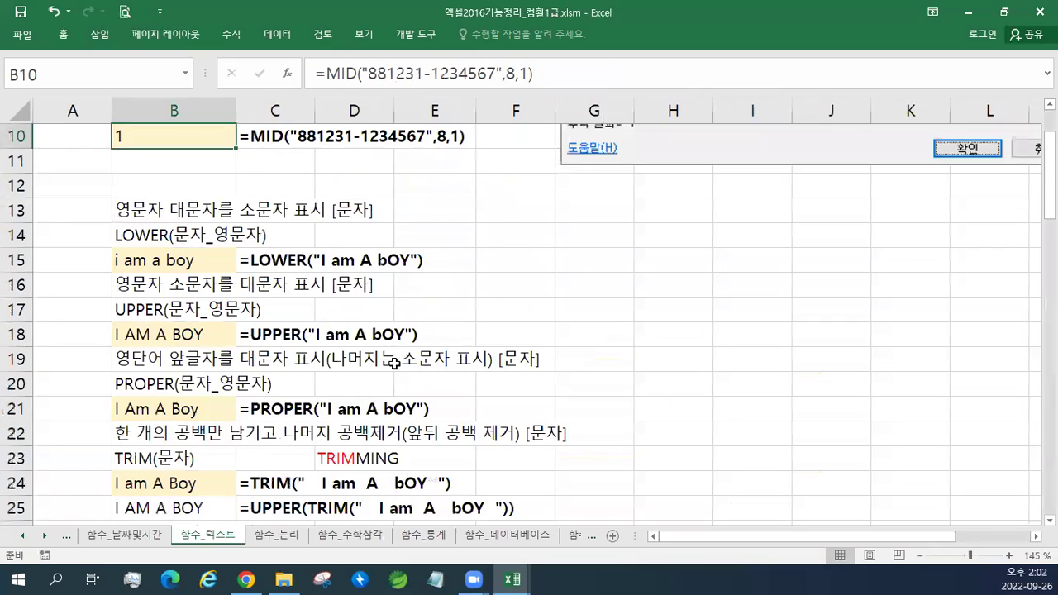
pyautogui.scroll(-3, 396, 363)
pyautogui.scroll(3, 396, 364)
pyautogui.doubleClick(182, 334)
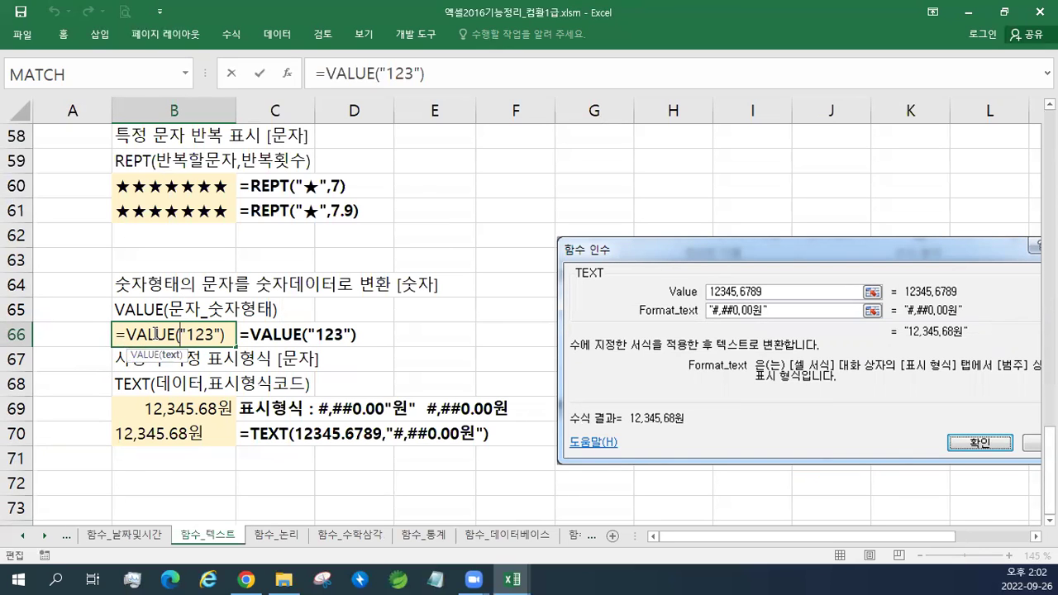
pyautogui.press('Escape')
pyautogui.click(971, 14)
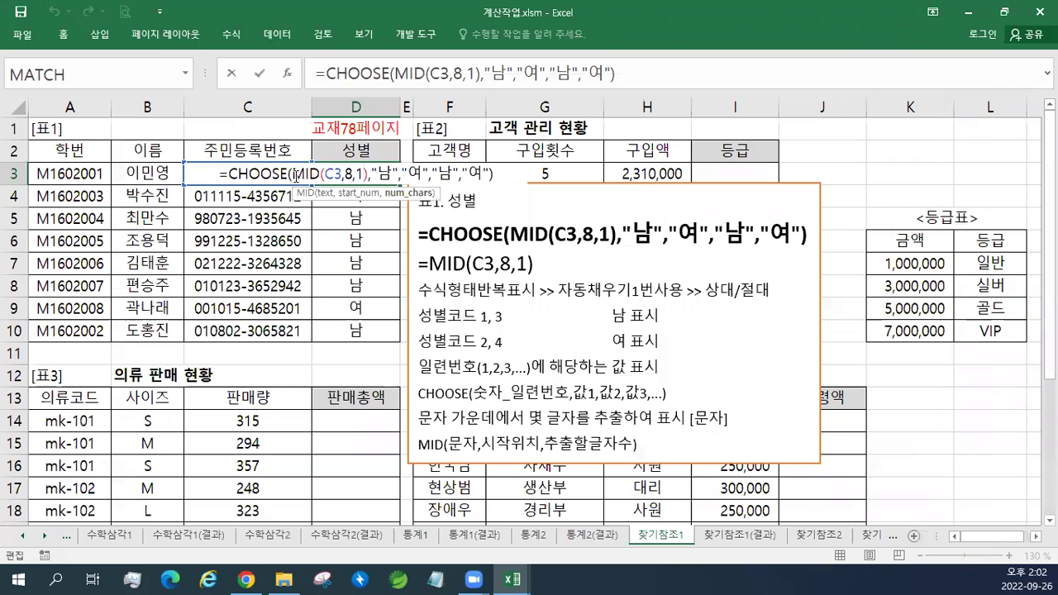
# - Wrap MID(C3,8,1) in VALUE within the D3 formula, giving =CHOOSE(VALUE(MID(C3,8,1)),"남","여","남","여")
pyautogui.click(293, 175)
pyautogui.write('ㅍ')
pyautogui.press('BackSpace')
pyautogui.press('Hangul')
pyautogui.write('v')
pyautogui.press('BackSpace')
pyautogui.press('Hangul')
pyautogui.write('ㅍㅁ')
pyautogui.press('BackSpace')
pyautogui.press('BackSpace')
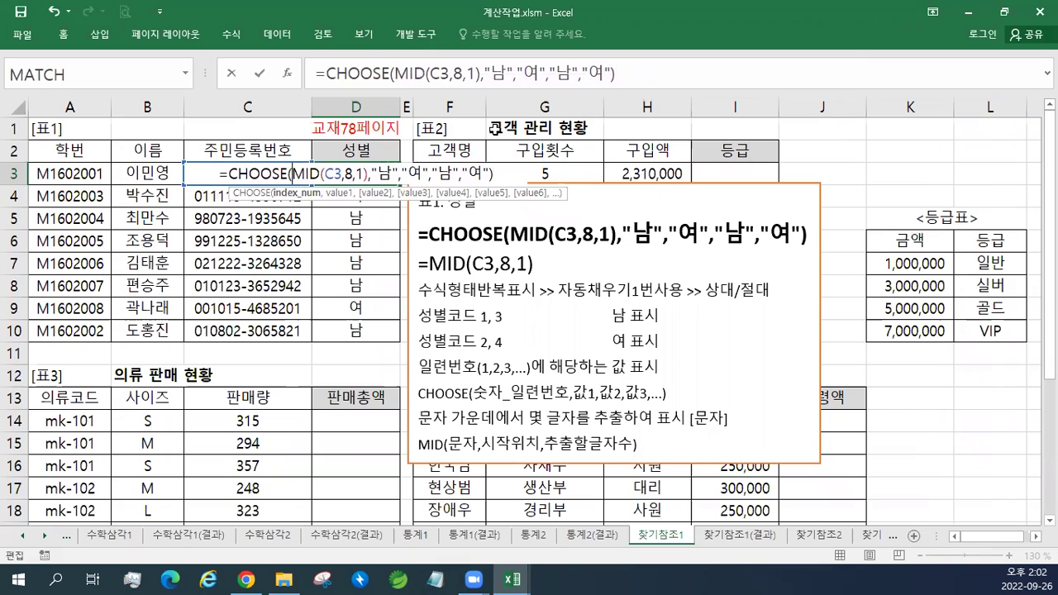
pyautogui.write('VA')
pyautogui.write('LUE')
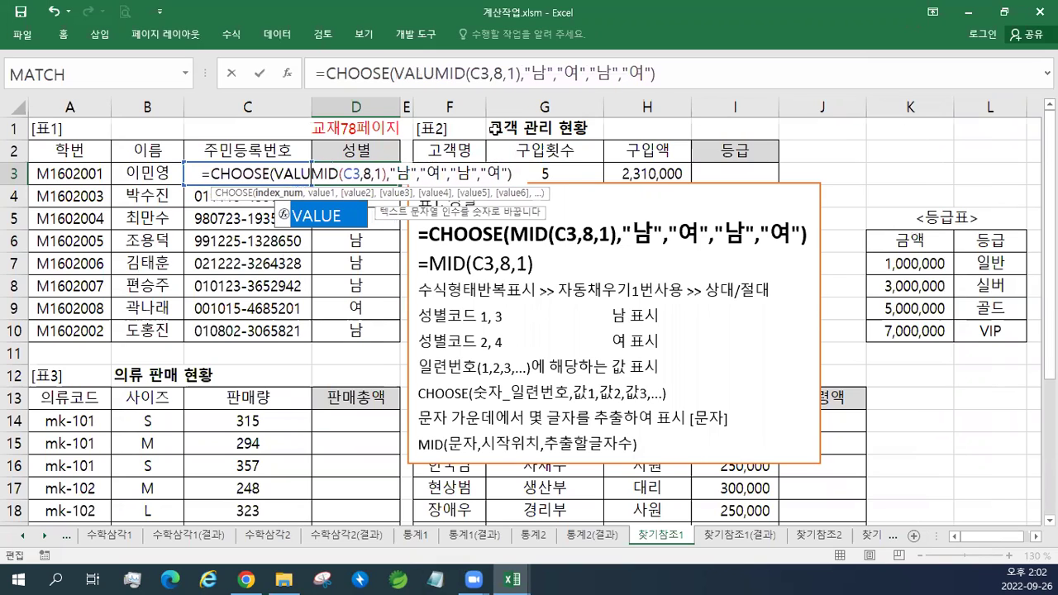
pyautogui.write('(')
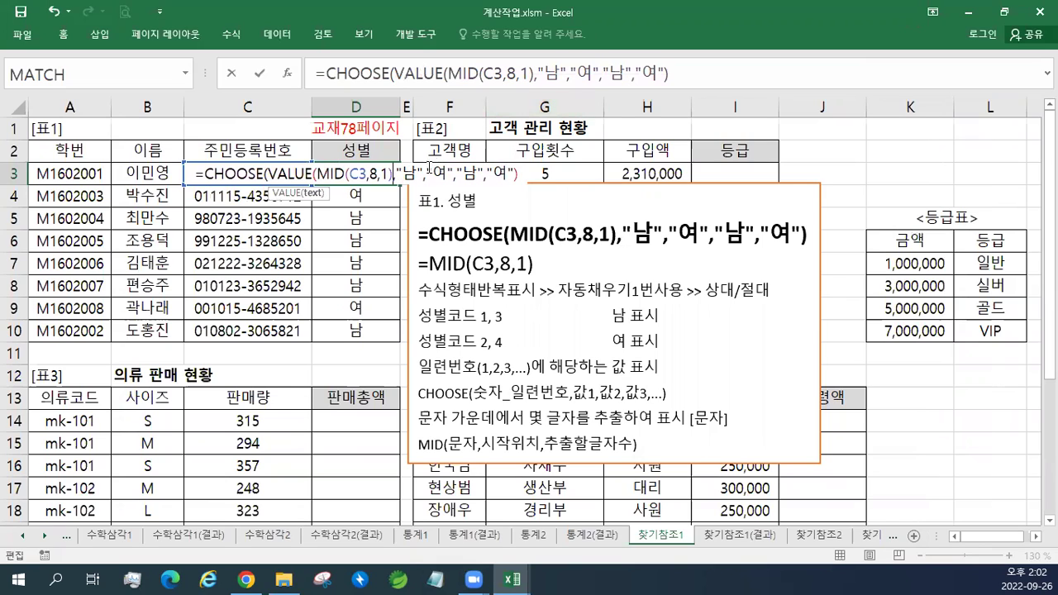
pyautogui.write(')')
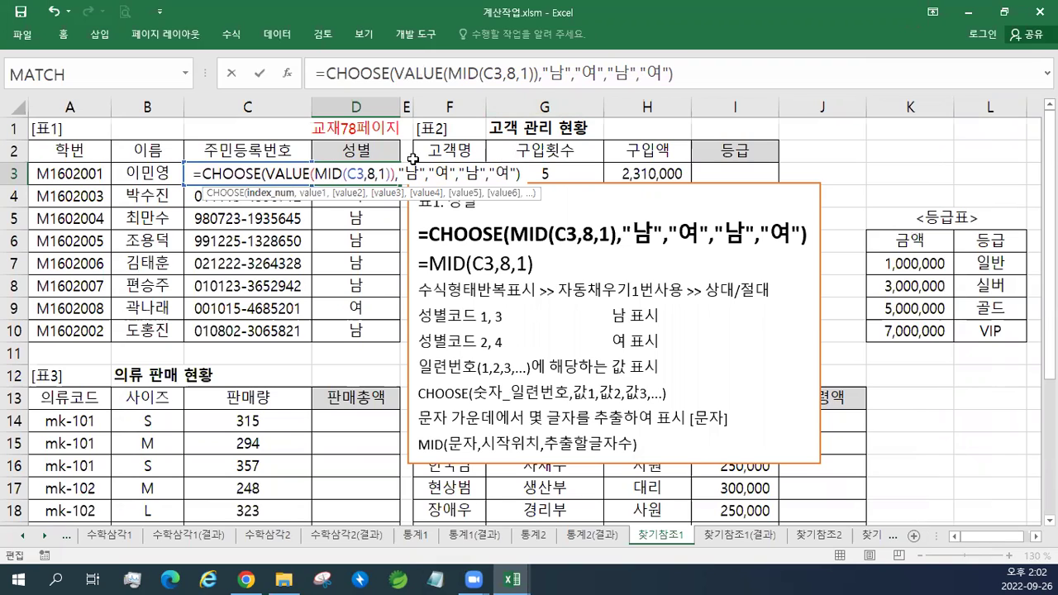
pyautogui.press('Return')
pyautogui.press('Up')
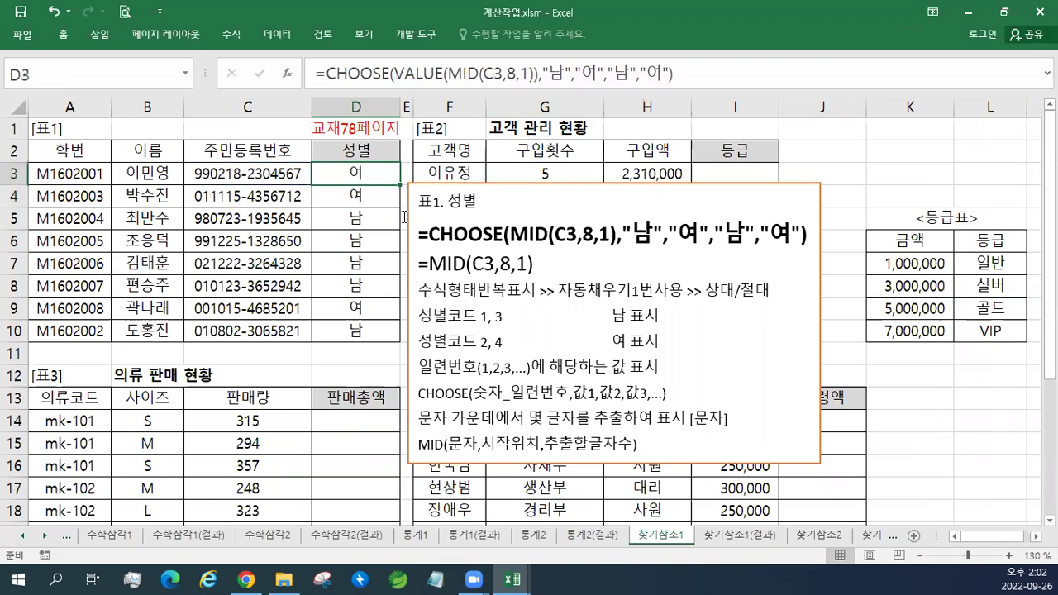
# - Fill the 성별 formula from D3 down through D10
pyautogui.moveTo(401, 185); pyautogui.dragTo(377, 329)
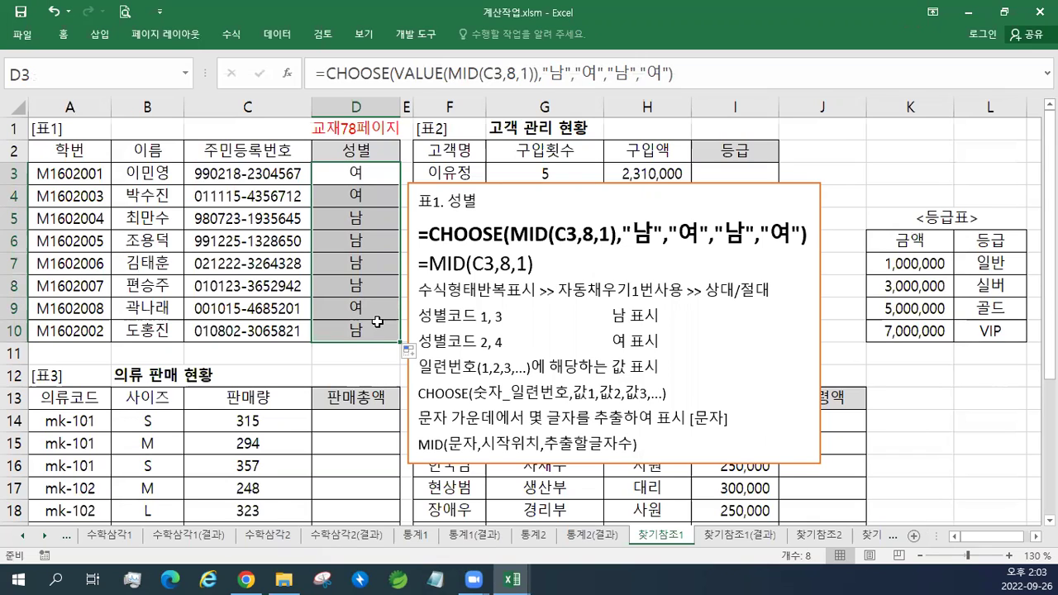
pyautogui.click(528, 182)
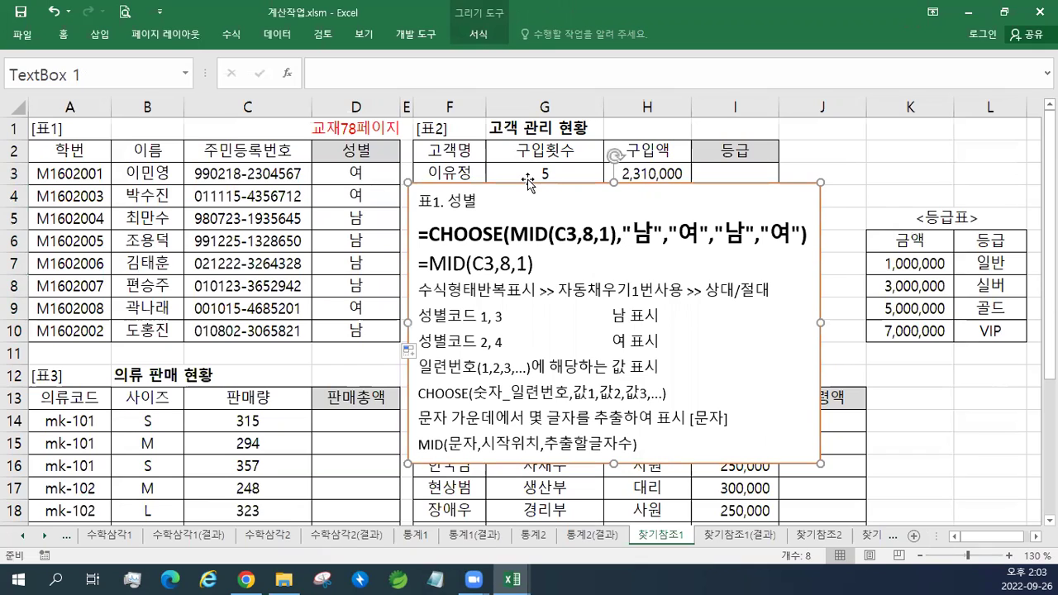
pyautogui.click(396, 175)
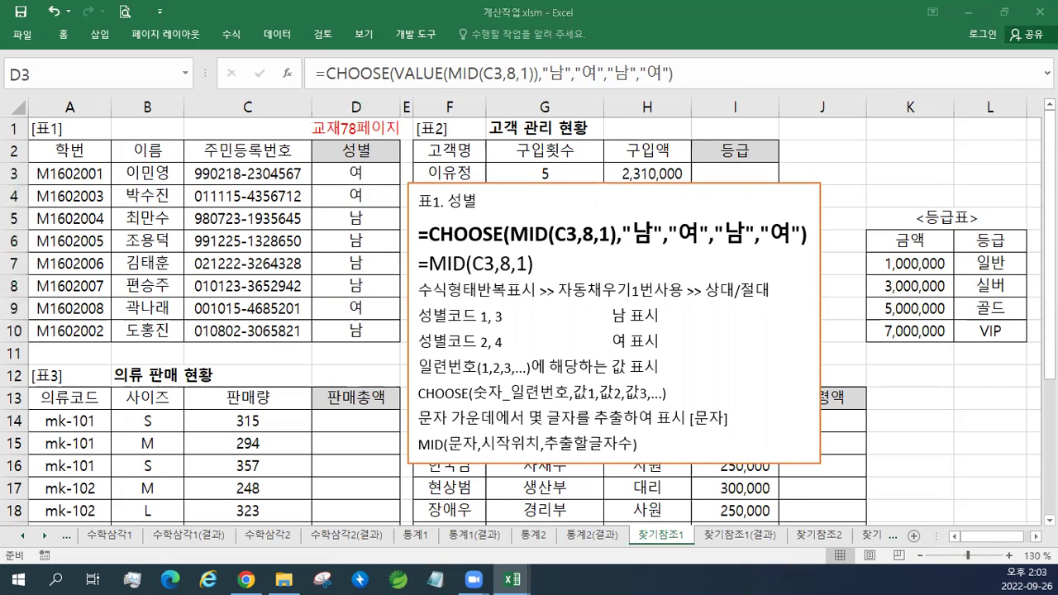
# - On the 통계2 sheet, copy the 교재72페이지 label from F1 to F14 above the 출석률 column
pyautogui.click(546, 551)
pyautogui.click(540, 541)
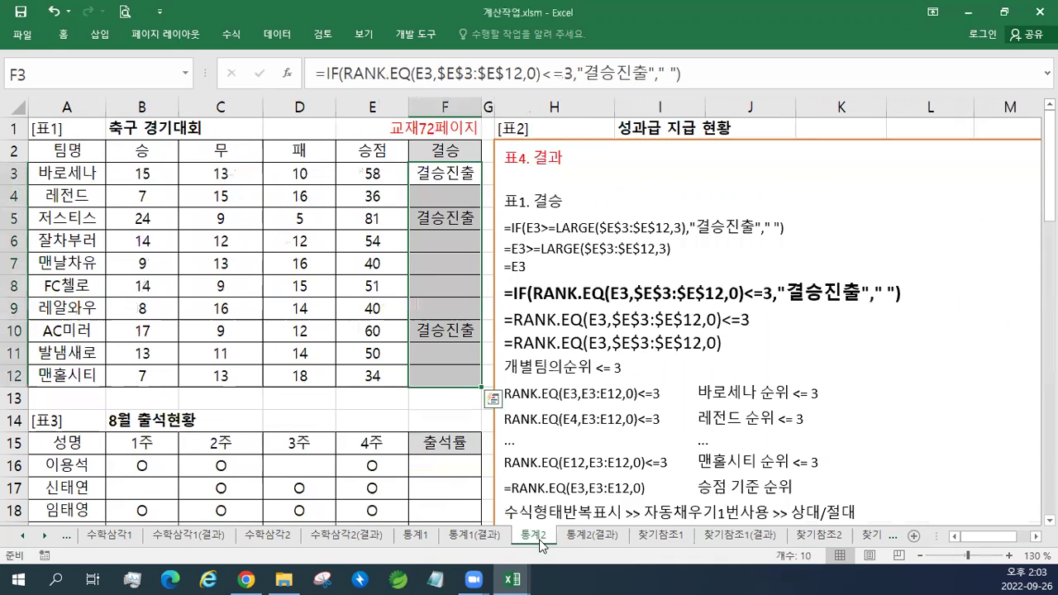
pyautogui.click(438, 126)
pyautogui.hotkey('ctrl', 'c')
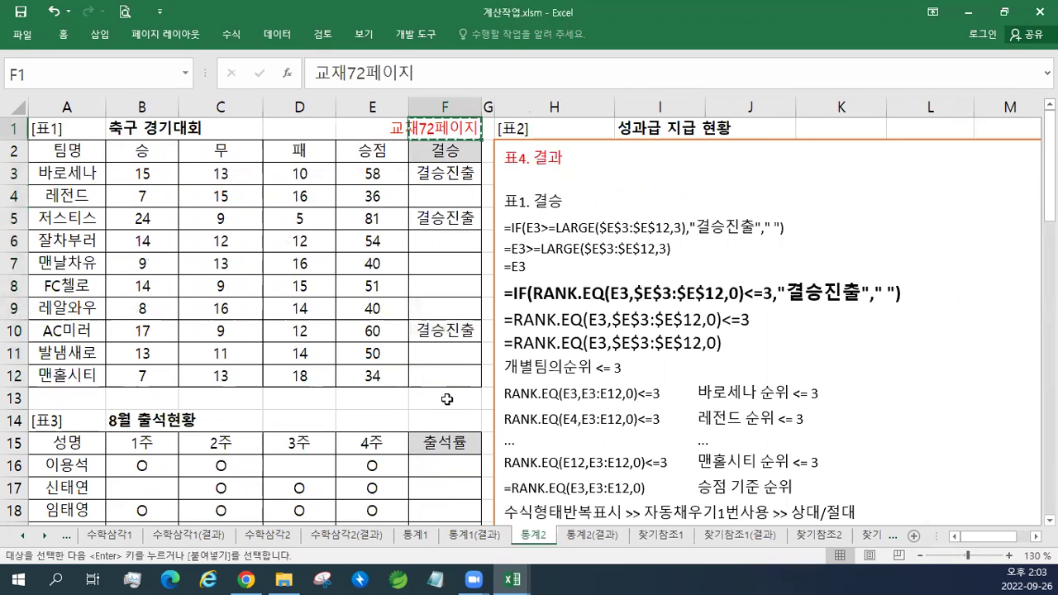
pyautogui.click(447, 419)
pyautogui.hotkey('ctrl', 'v')
# - Move the notes text box down so it starts at row 16, just below the header row of 표4
pyautogui.click(538, 140)
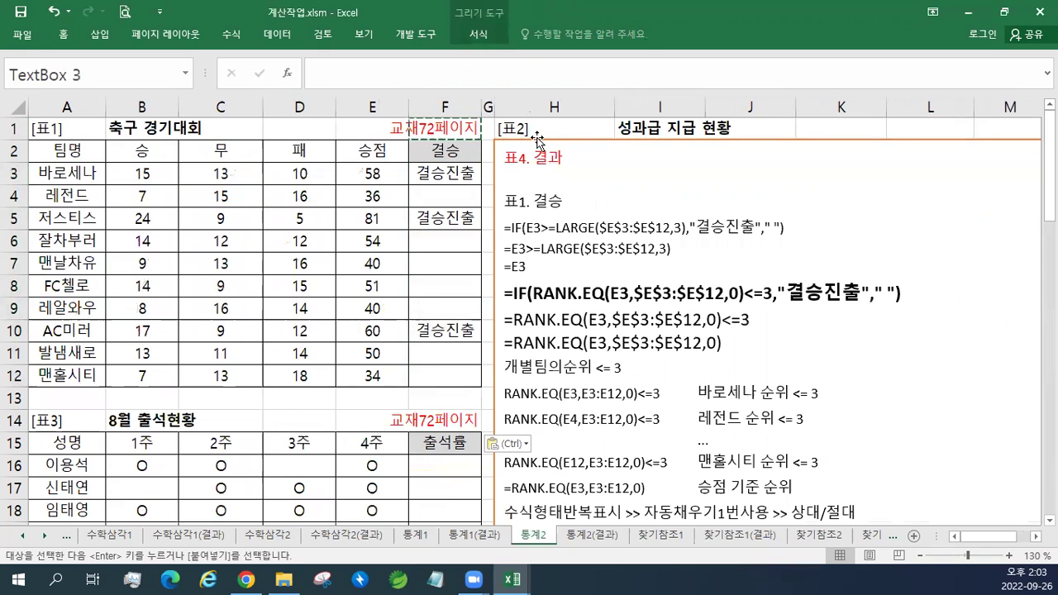
pyautogui.scroll(-12, 572, 350)
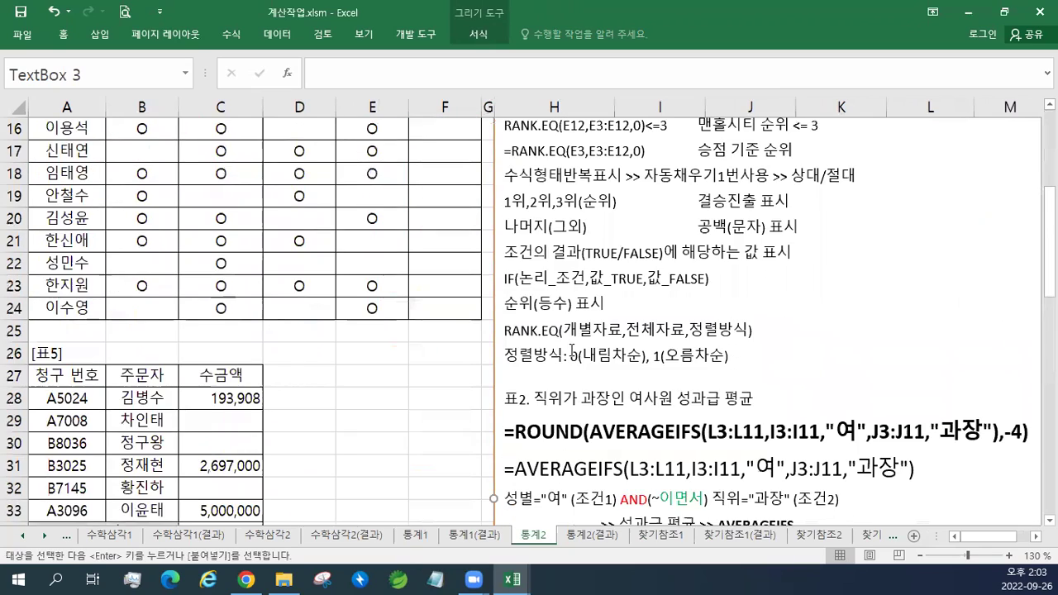
pyautogui.scroll(-5, 572, 351)
pyautogui.scroll(10, 571, 351)
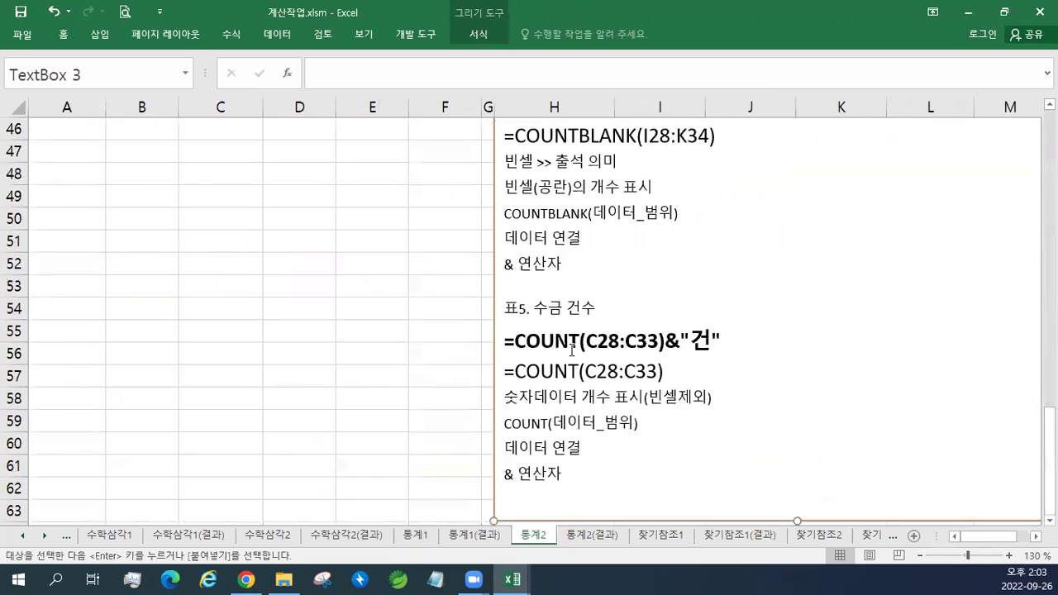
pyautogui.scroll(7, 571, 351)
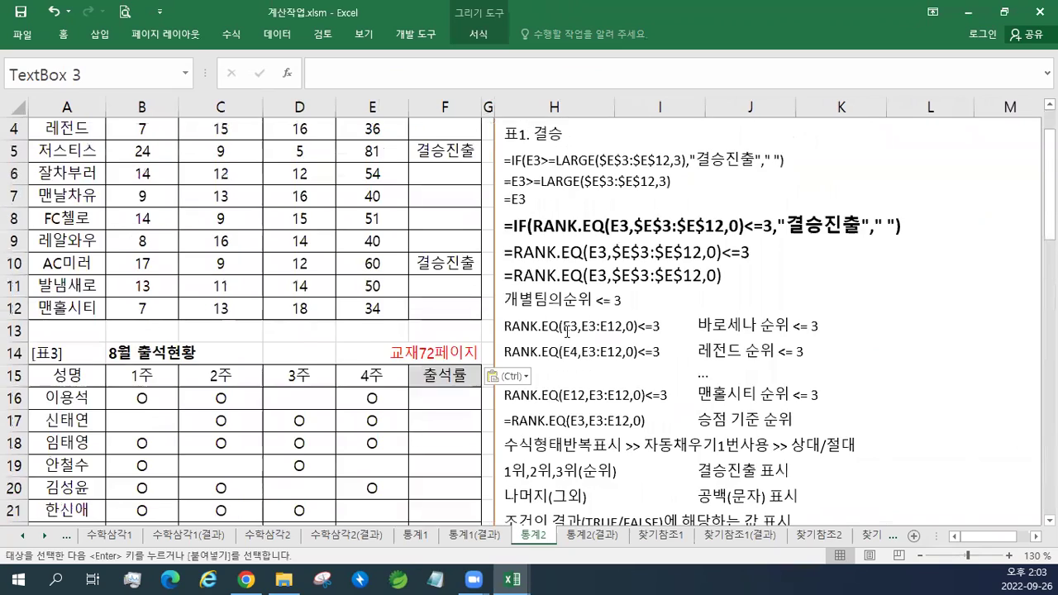
pyautogui.moveTo(491, 291); pyautogui.dragTo(487, 519)
pyautogui.scroll(-3, 483, 496)
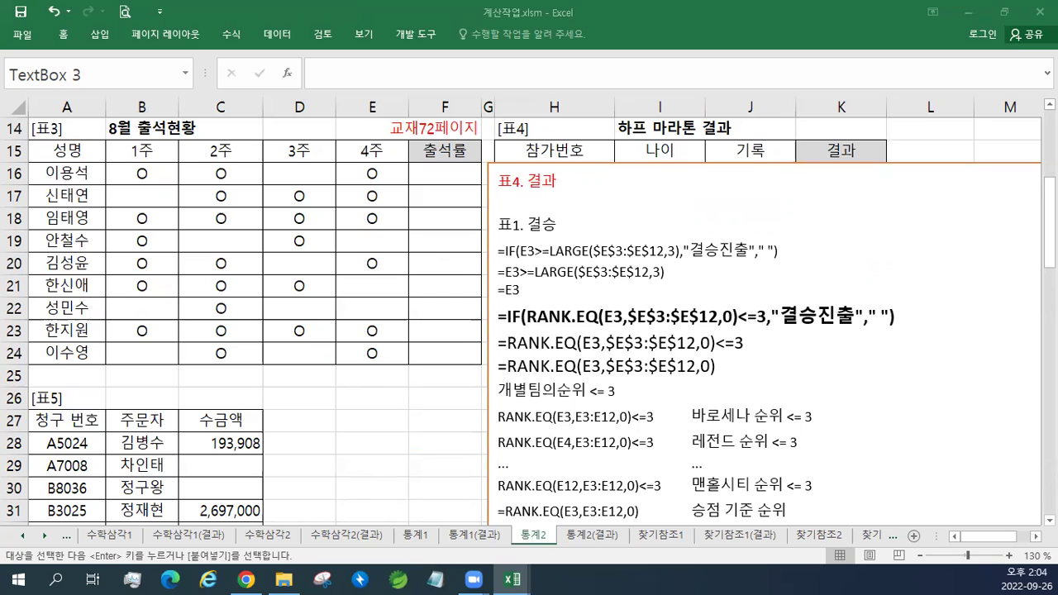
# - Paste the copied 표3. 출석률 notes with the CHOOSE and COUNTA formulas into the text box above the 표1. 결승 section
pyautogui.click(799, 363)
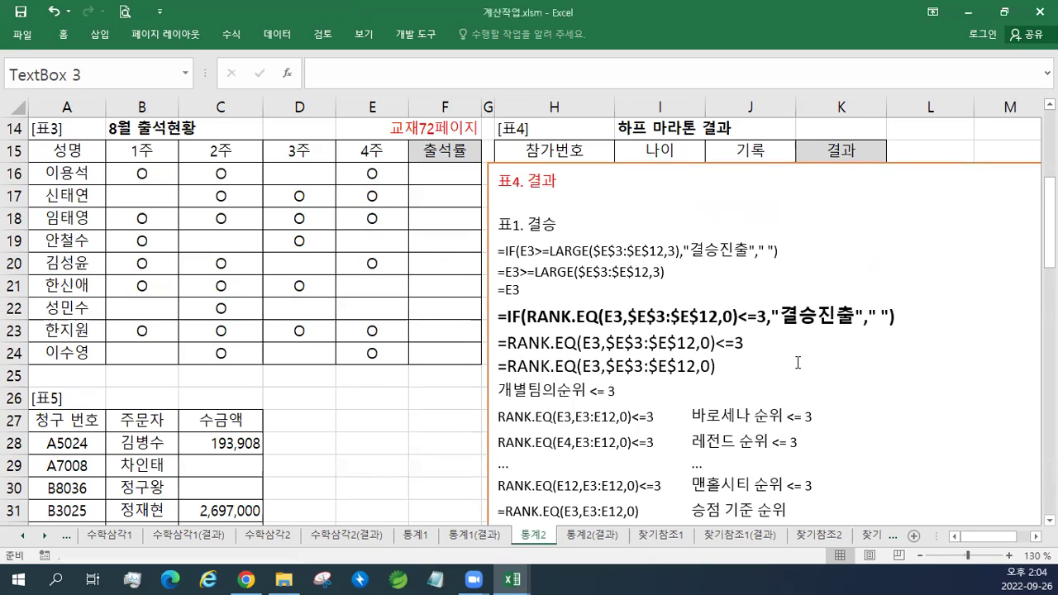
pyautogui.click(515, 204)
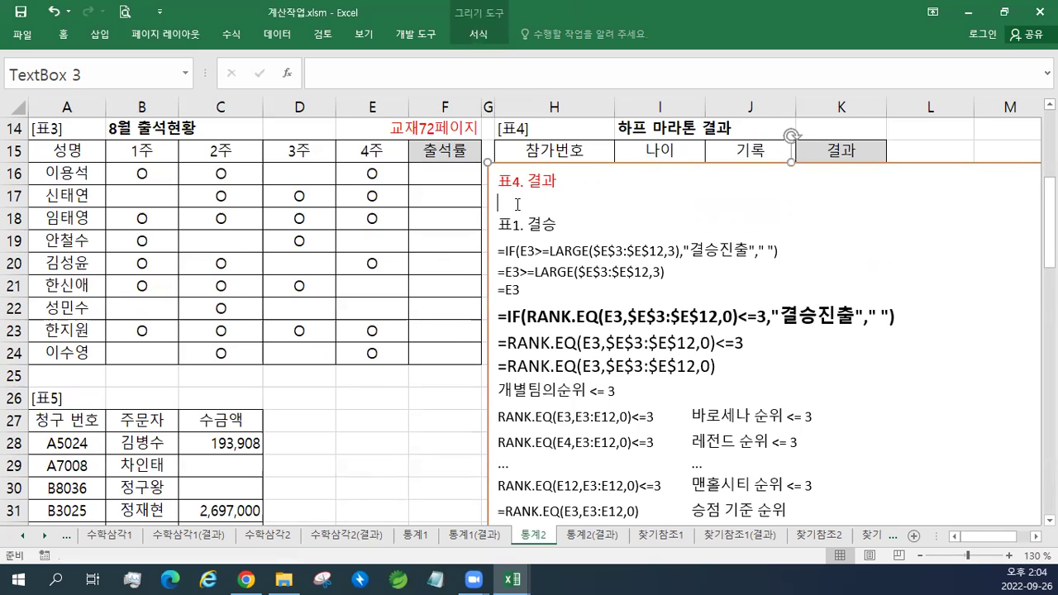
pyautogui.press('Return')
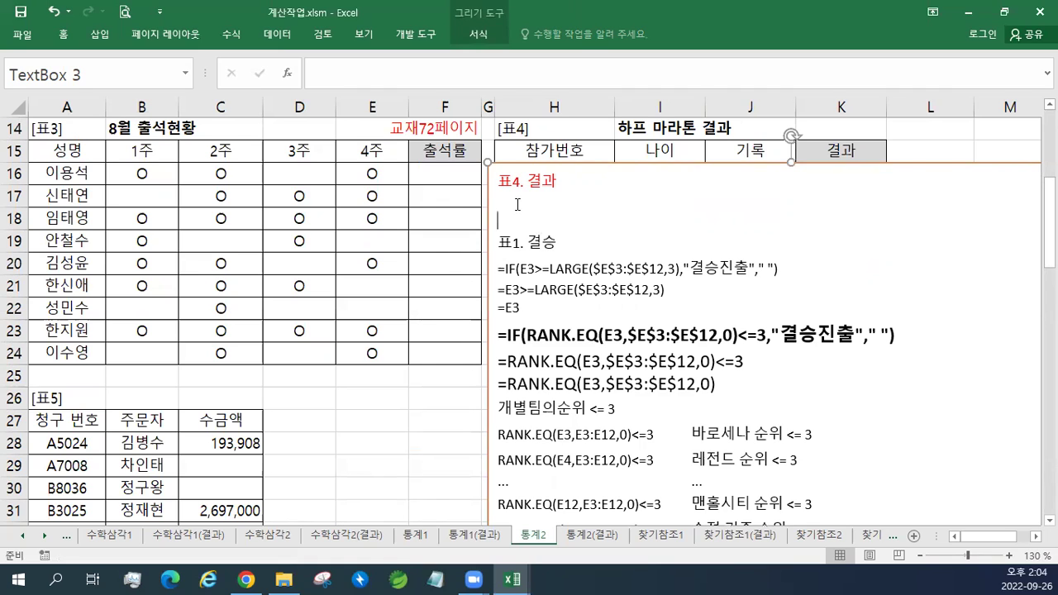
pyautogui.hotkey('ctrl', 'v')
pyautogui.moveTo(619, 264); pyautogui.dragTo(499, 243)
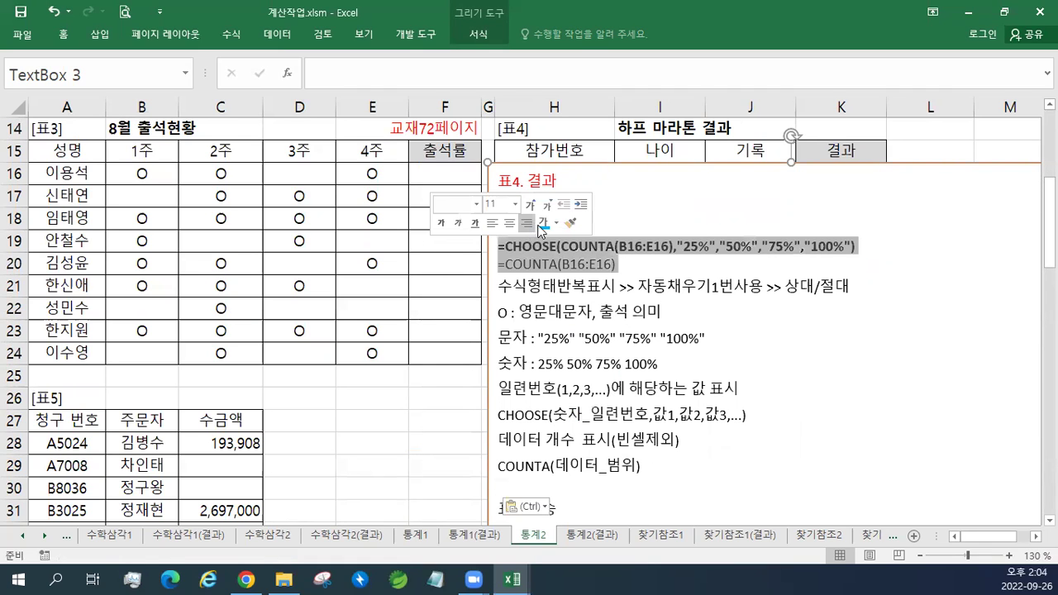
pyautogui.click(563, 264)
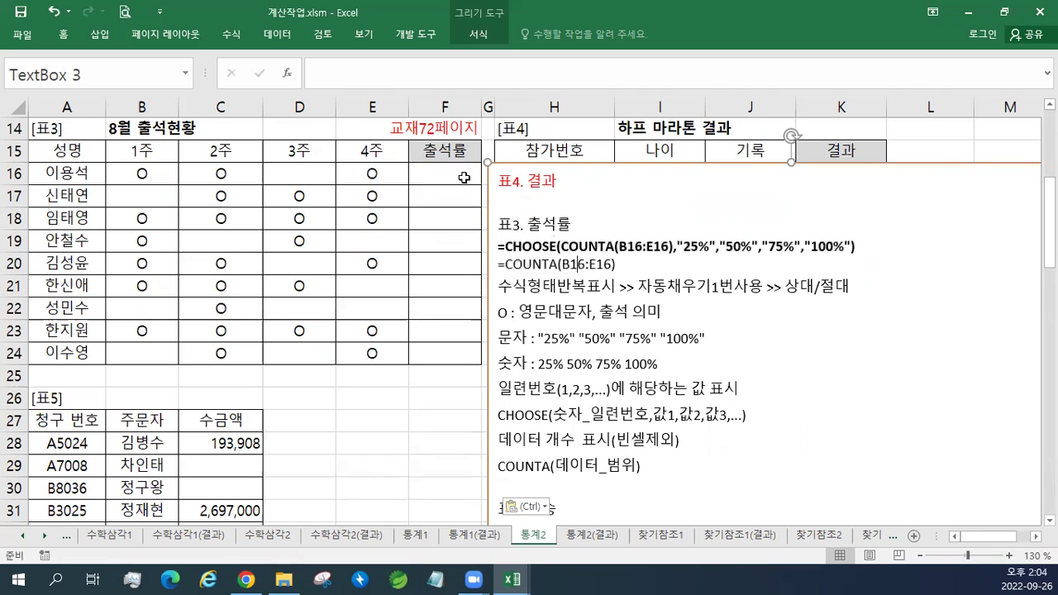
pyautogui.click(454, 172)
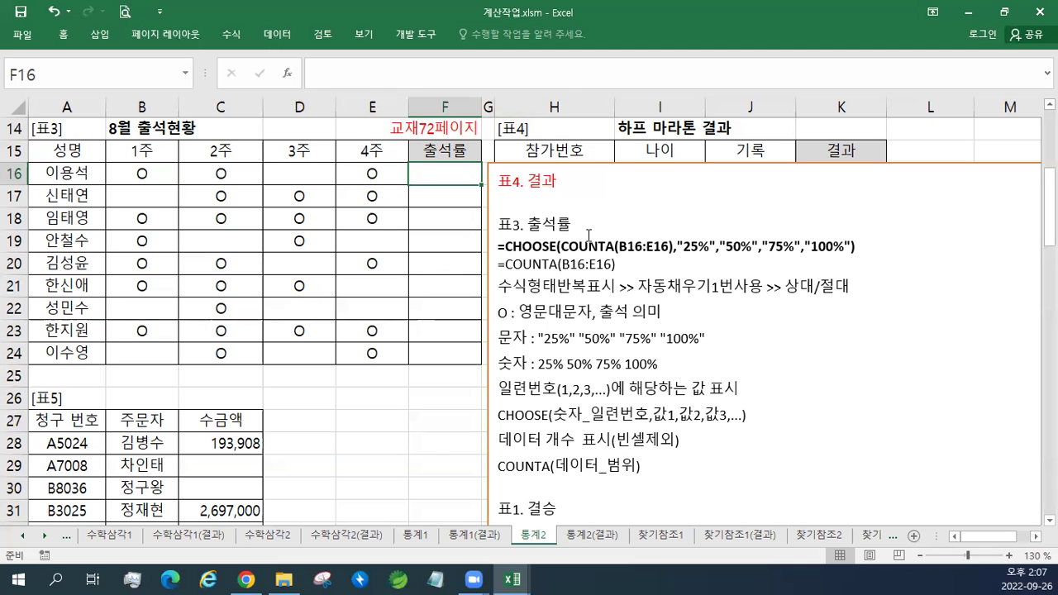
# - Enlarge the font of the CHOOSE and COUNTA formula lines under 표3. 출석률 by three size steps
pyautogui.click(589, 226)
pyautogui.moveTo(629, 261); pyautogui.dragTo(498, 246)
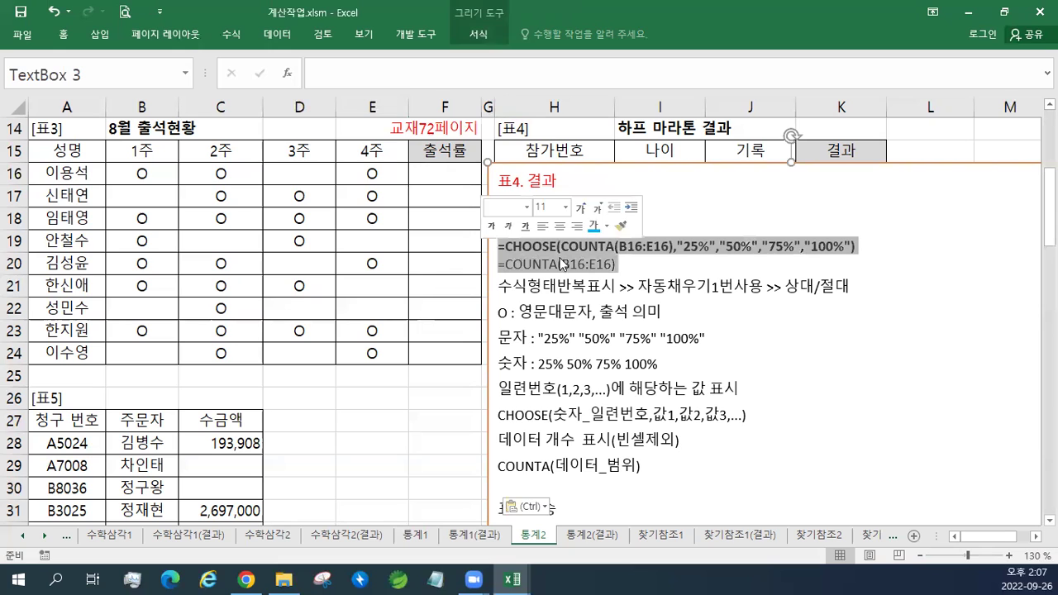
pyautogui.click(581, 212)
pyautogui.click(581, 212)
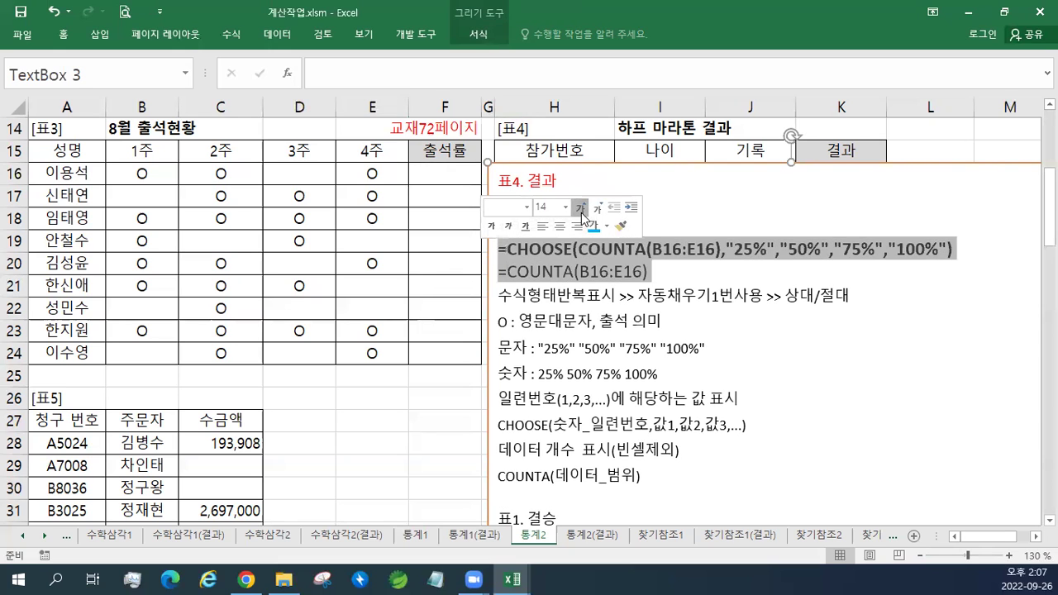
pyautogui.click(581, 211)
pyautogui.click(510, 210)
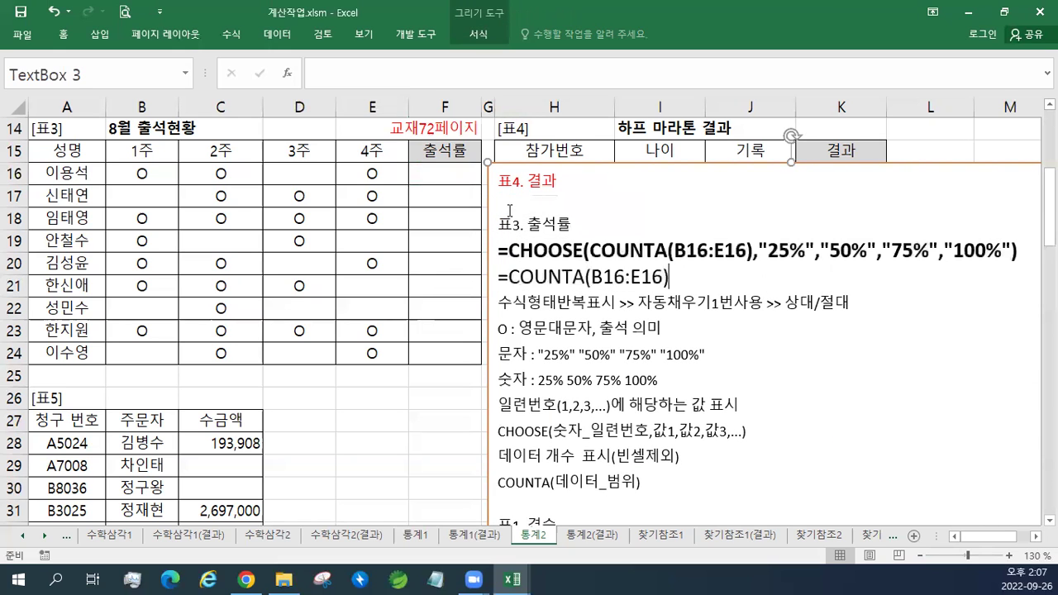
# - Examine the weekly attendance marks in B16:E16 and the 출석률 cell F16 of 표3 against the COUNTA formula notes
pyautogui.click(154, 174)
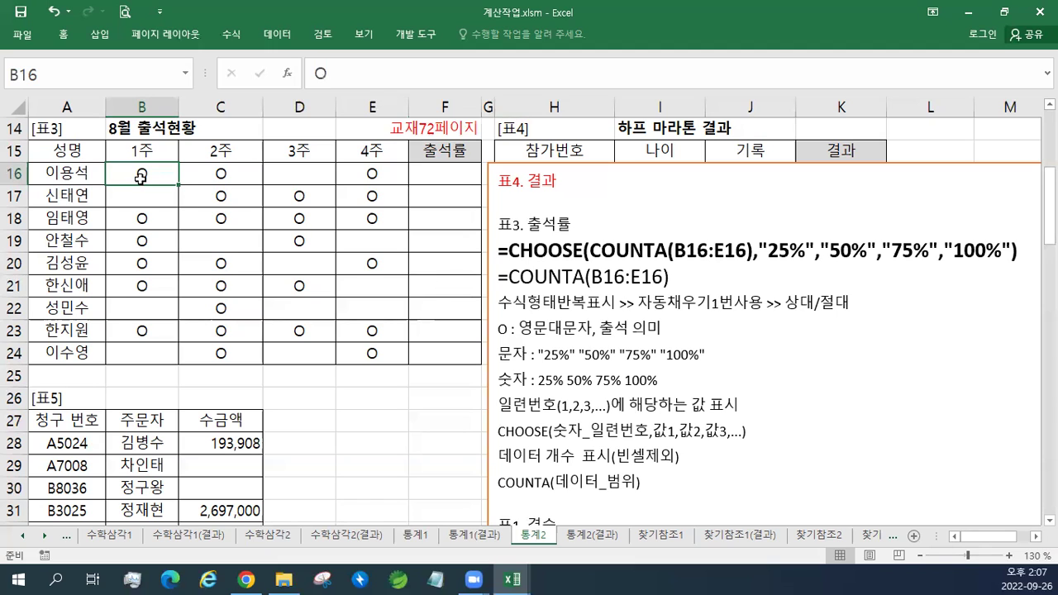
pyautogui.click(239, 174)
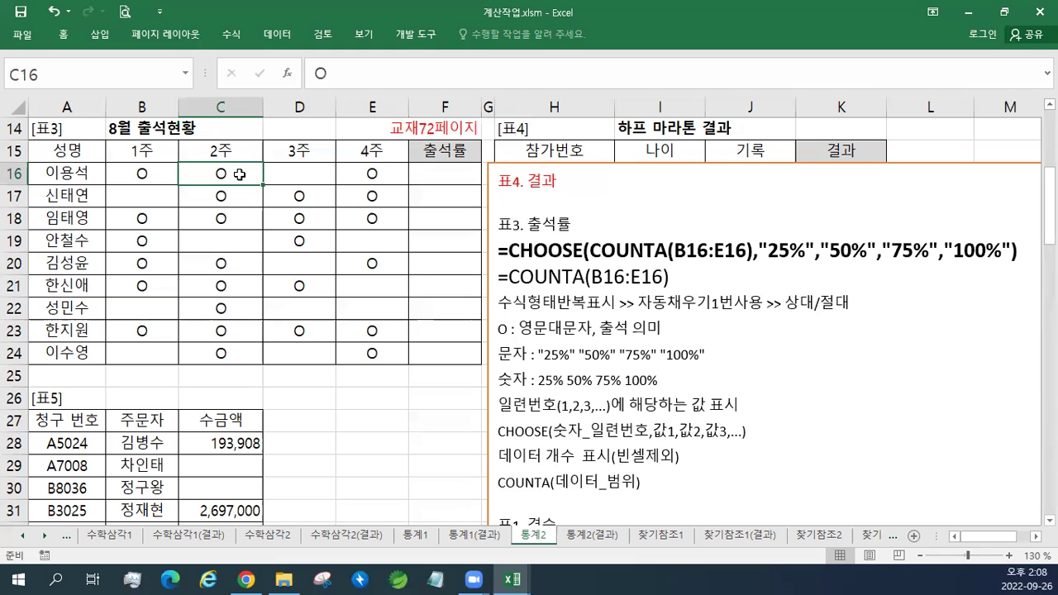
pyautogui.click(161, 179)
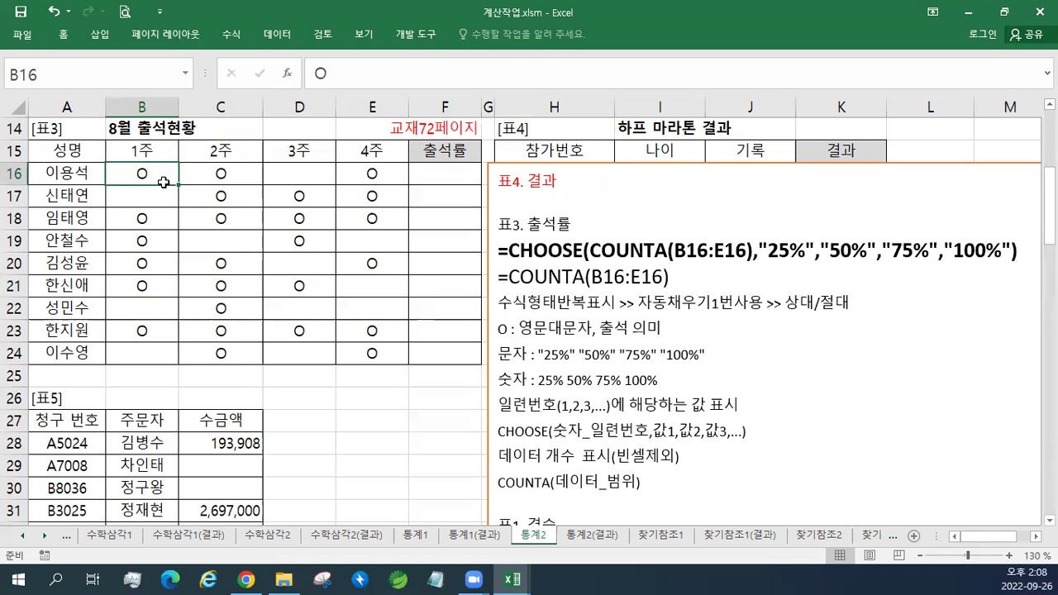
pyautogui.click(210, 176)
pyautogui.click(320, 174)
pyautogui.click(364, 173)
pyautogui.click(432, 177)
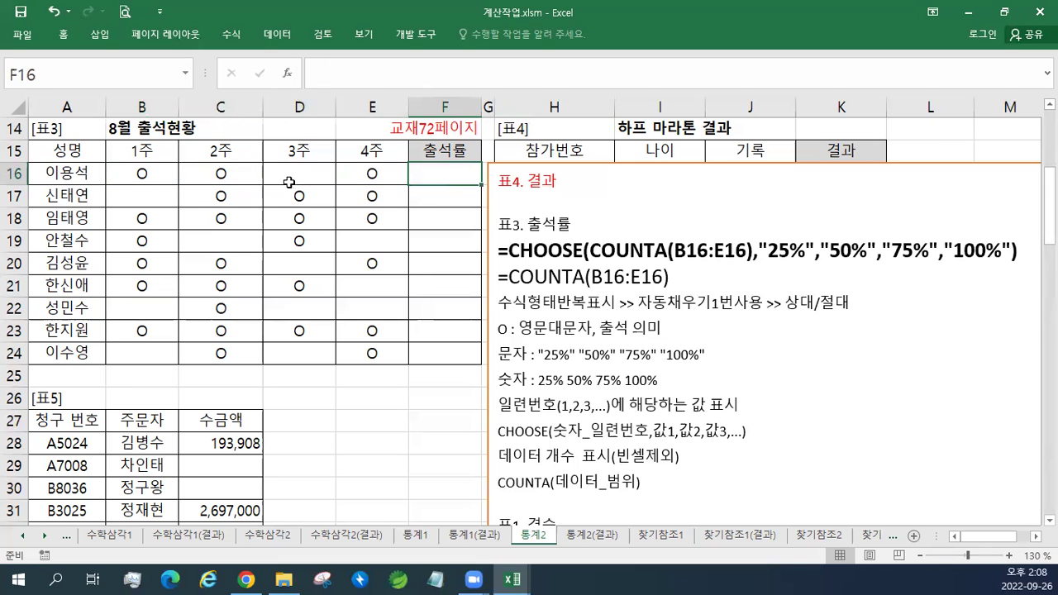
pyautogui.click(160, 178)
pyautogui.click(232, 173)
pyautogui.click(349, 172)
pyautogui.click(297, 176)
pyautogui.click(231, 175)
pyautogui.click(157, 174)
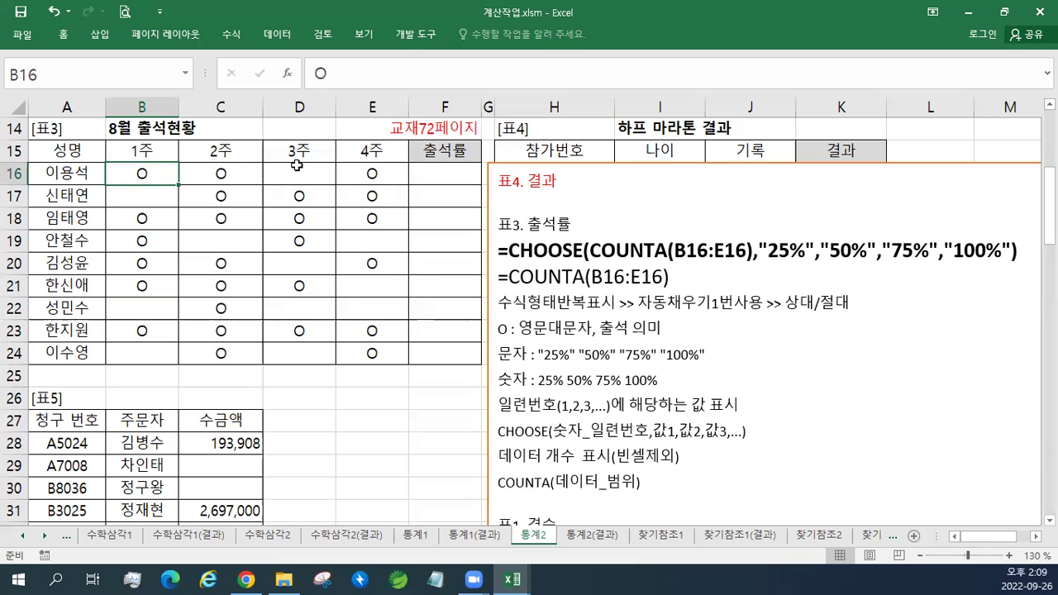
pyautogui.click(256, 176)
pyautogui.click(334, 173)
pyautogui.click(372, 172)
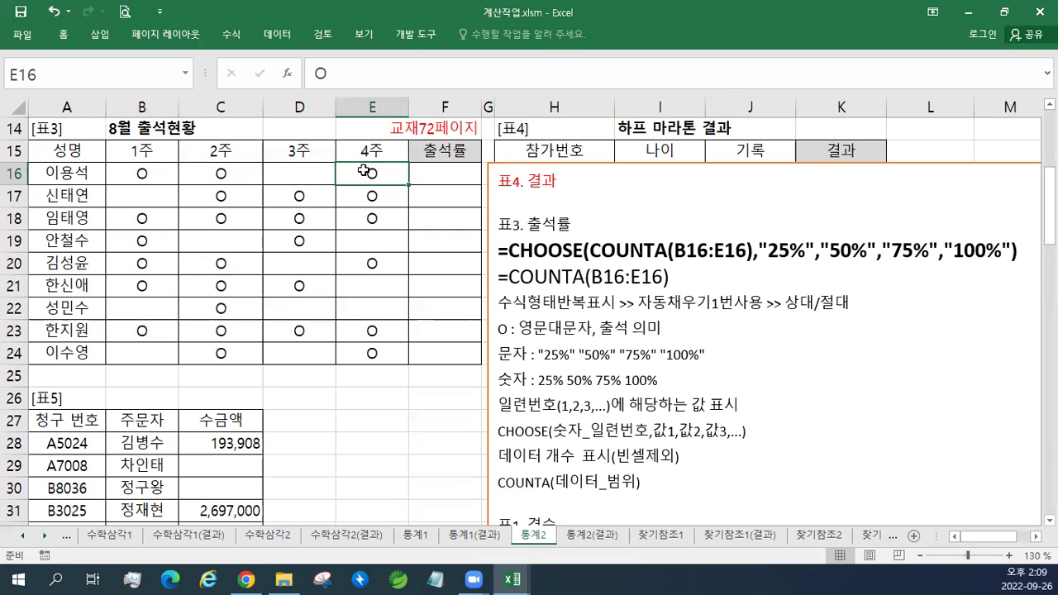
pyautogui.click(428, 178)
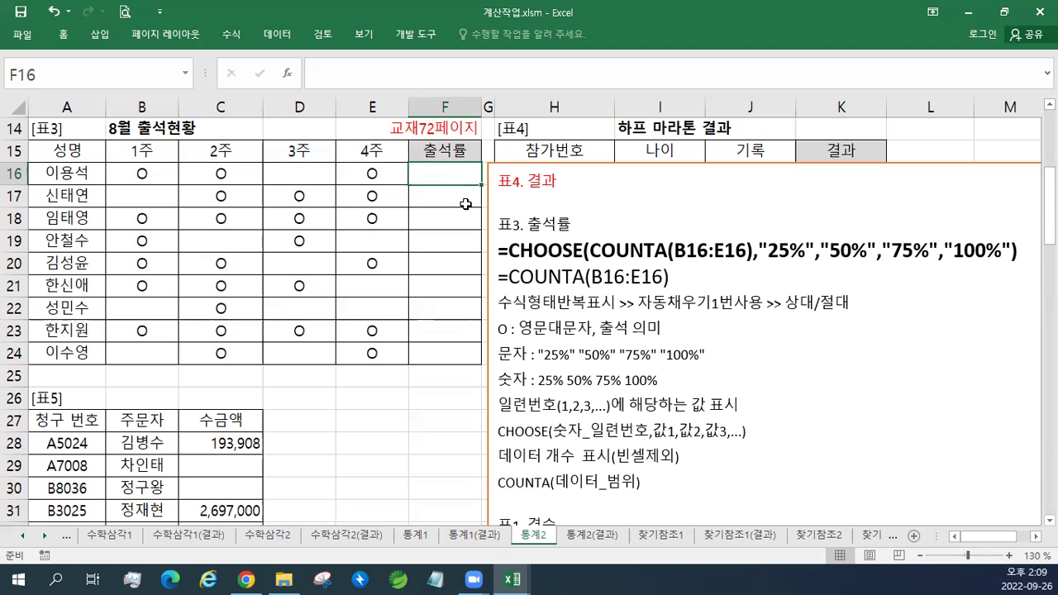
pyautogui.click(165, 176)
pyautogui.click(228, 176)
pyautogui.click(361, 173)
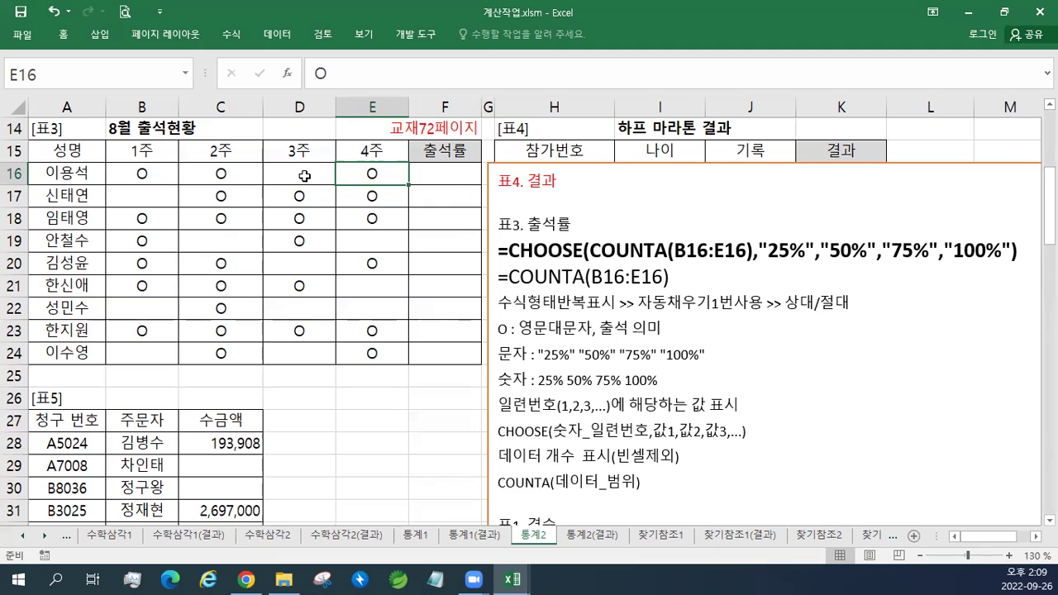
# - Check which weeks in row 16 of 표3 carry an O attendance mark
pyautogui.click(151, 174)
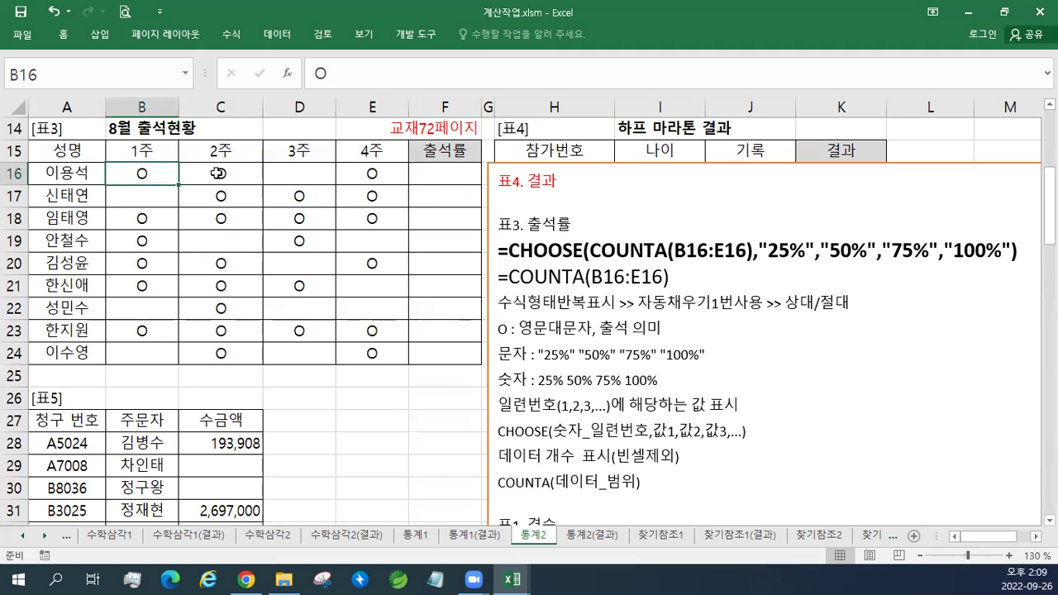
pyautogui.click(217, 173)
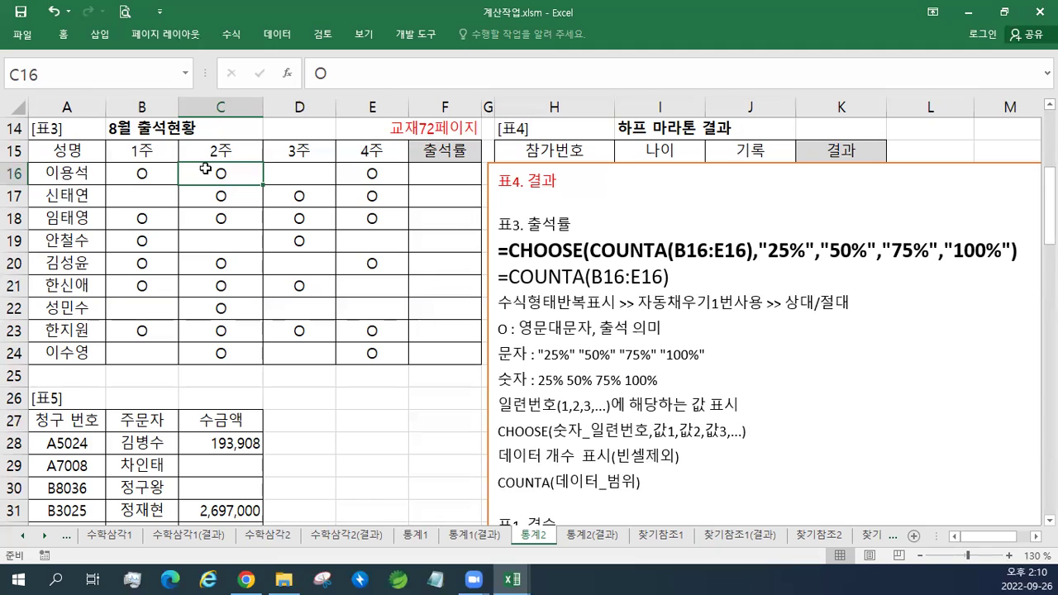
pyautogui.click(149, 172)
pyautogui.click(220, 176)
pyautogui.click(362, 173)
pyautogui.click(466, 171)
pyautogui.click(149, 172)
pyautogui.click(220, 174)
# - Enter =COUNTA(B16:E16) in the 출석률 cell F16 of 표3
pyautogui.click(454, 174)
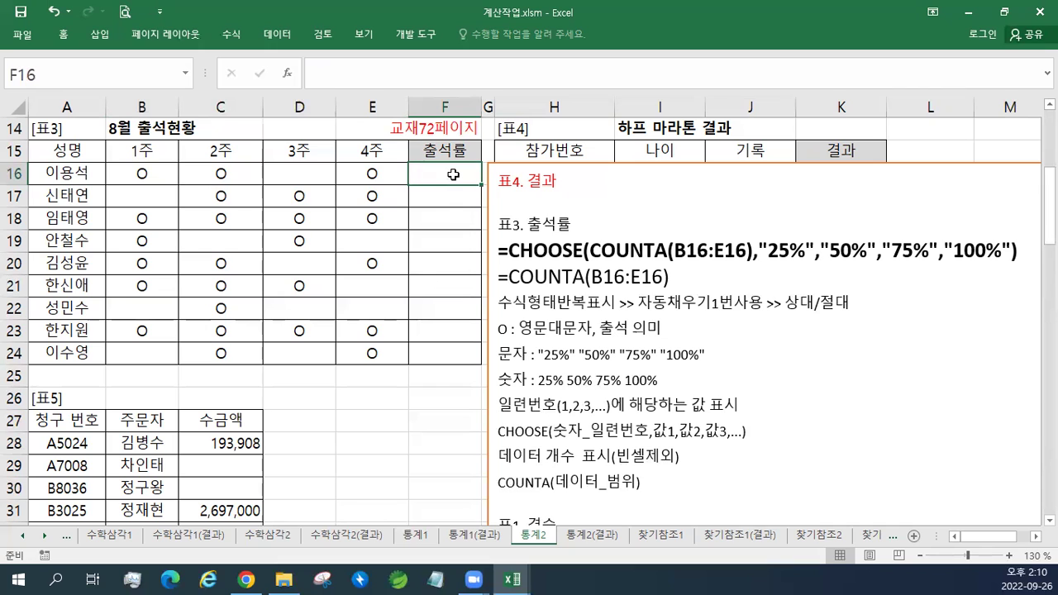
pyautogui.write('=C')
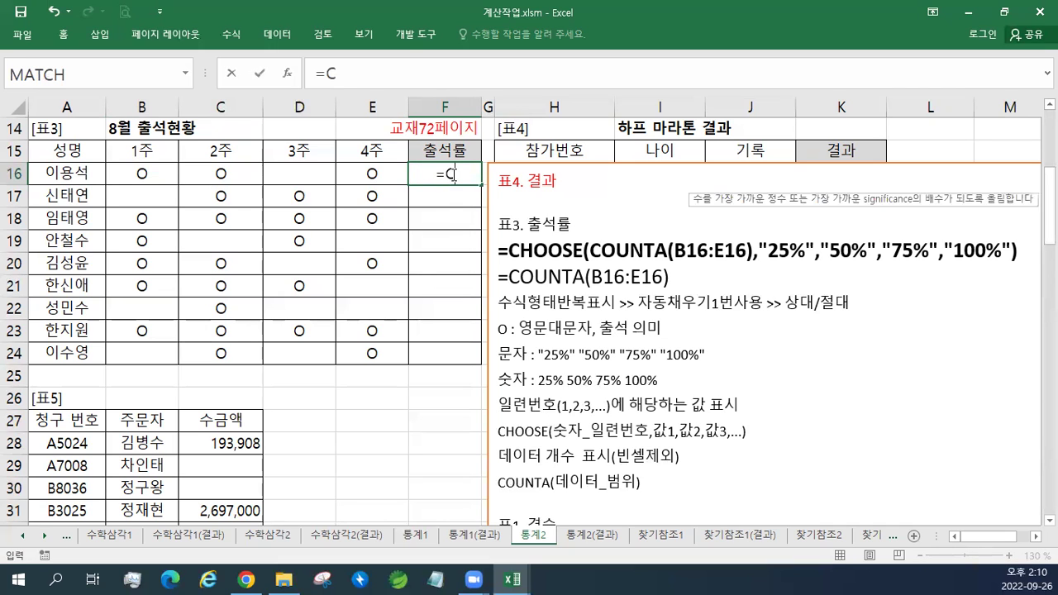
pyautogui.write('OUTA')
pyautogui.press('BackSpace')
pyautogui.press('BackSpace')
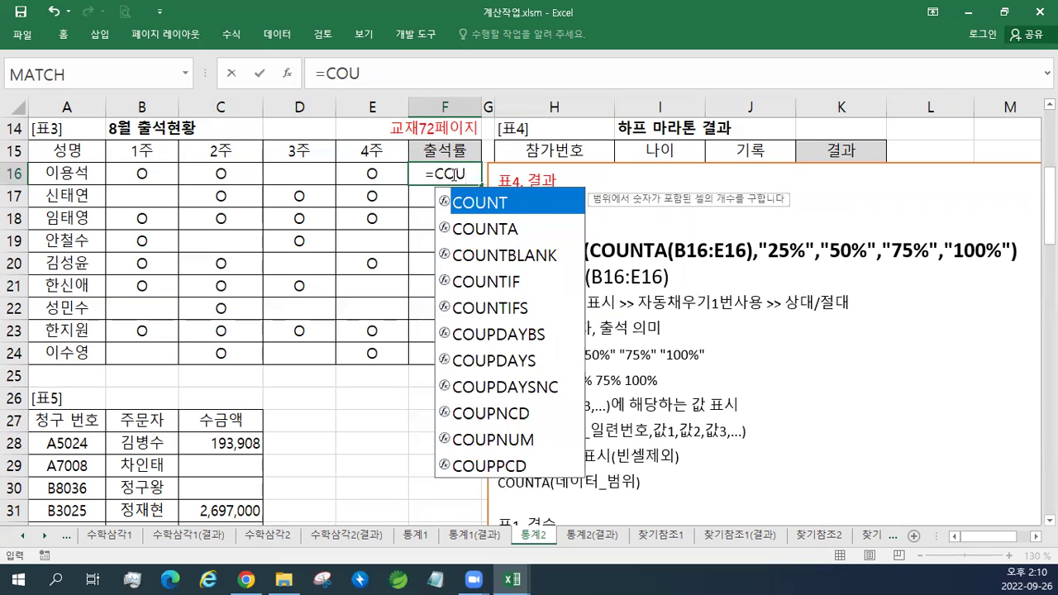
pyautogui.write('NAT')
pyautogui.press('BackSpace')
pyautogui.press('BackSpace')
pyautogui.write('TA')
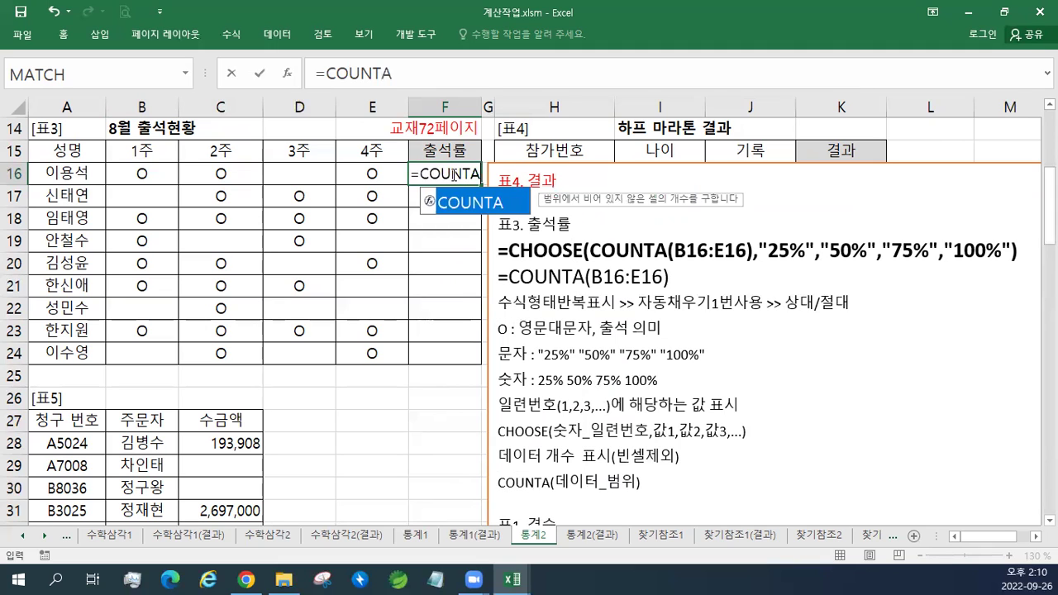
pyautogui.write(')')
pyautogui.press('BackSpace')
pyautogui.write(')')
pyautogui.press('BackSpace')
pyautogui.write('(')
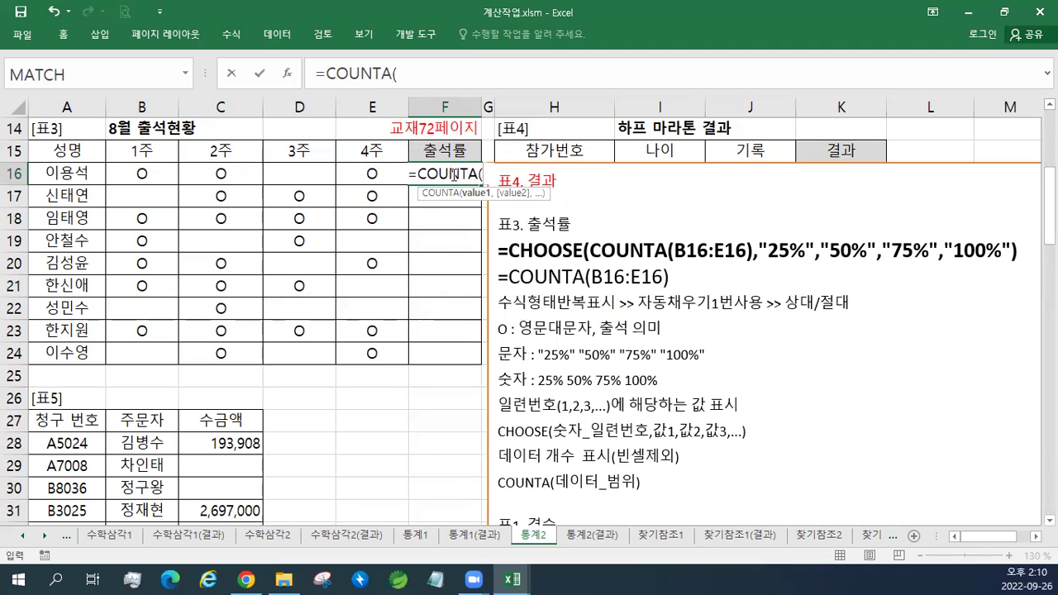
pyautogui.moveTo(144, 168); pyautogui.dragTo(353, 172)
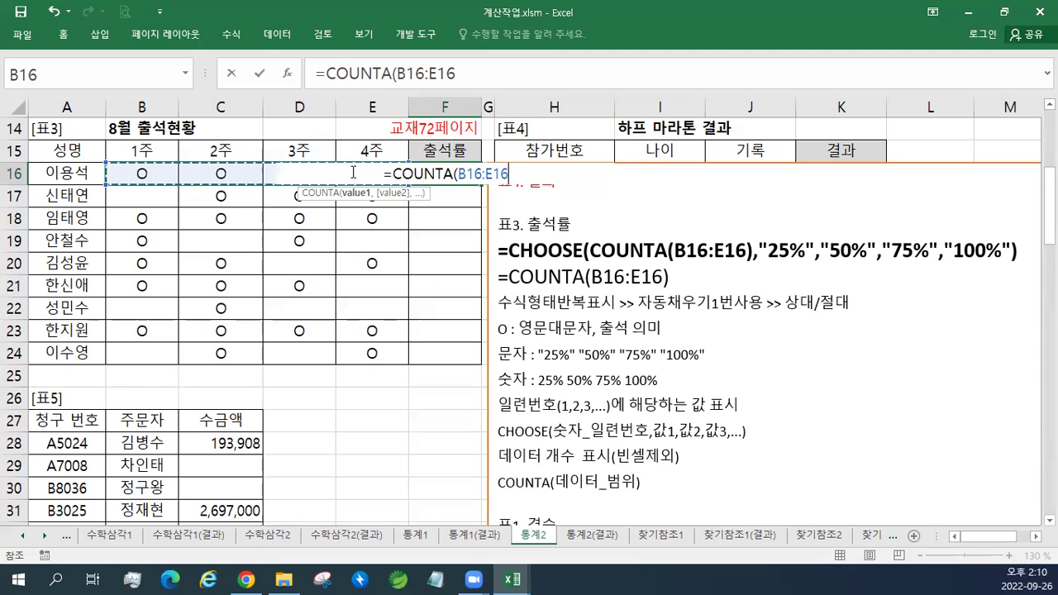
pyautogui.write(')')
pyautogui.hotkey('ctrl', 'Return')
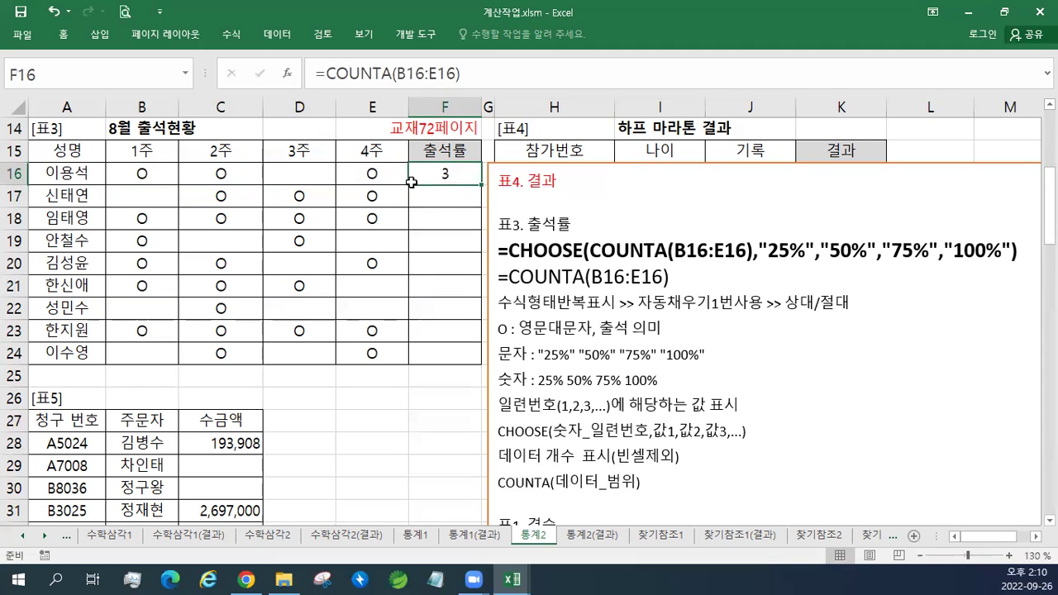
# - Fill the COUNTA formula from F16 down to F24 and check the copied formulas in several rows
pyautogui.moveTo(482, 185); pyautogui.dragTo(460, 364)
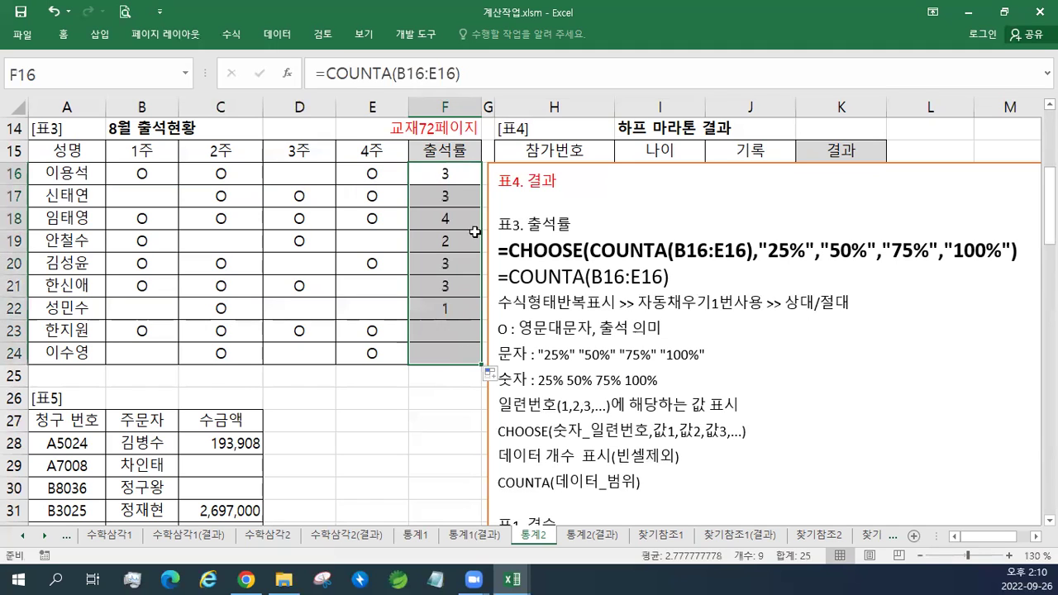
pyautogui.click(446, 310)
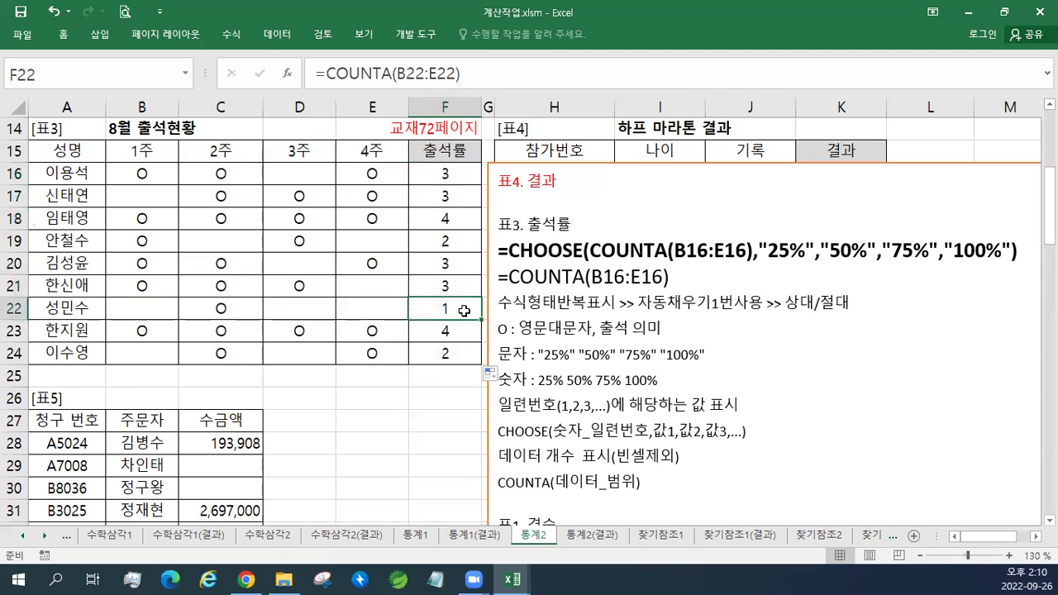
pyautogui.click(459, 247)
pyautogui.click(454, 193)
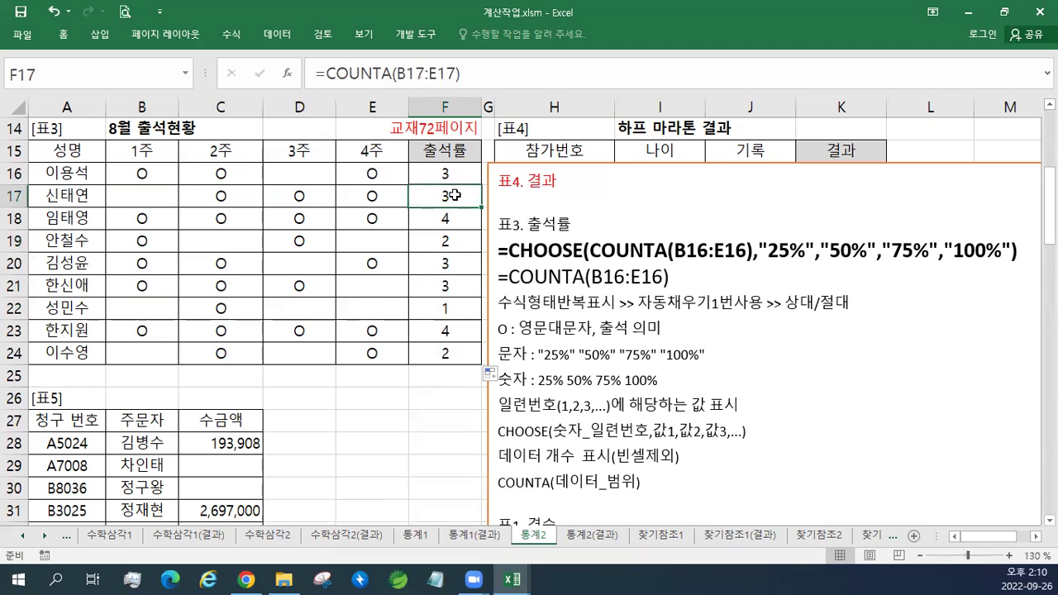
pyautogui.click(462, 215)
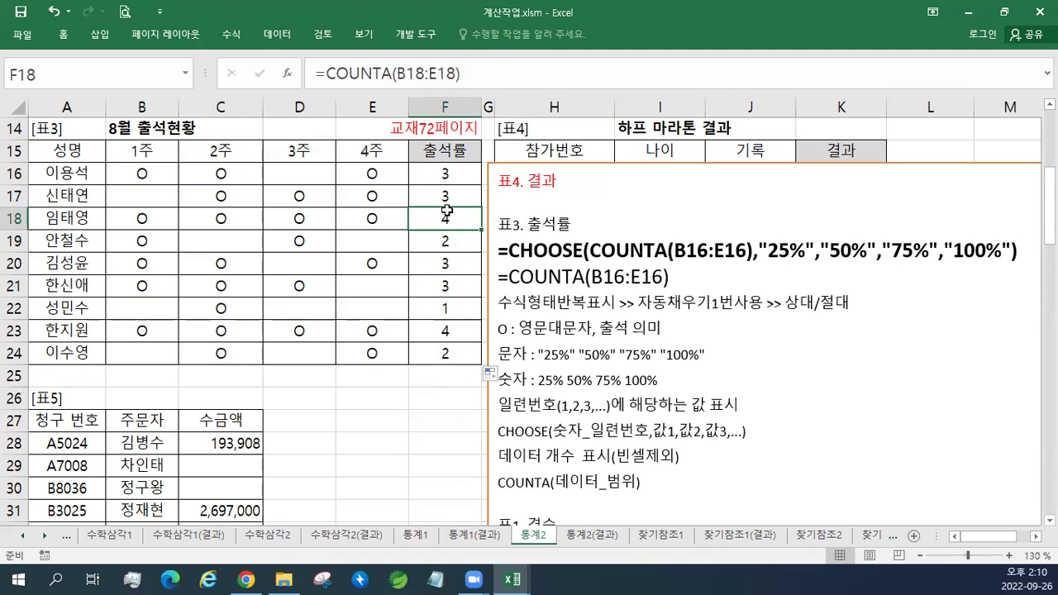
# - Wrap the COUNTA function in F16 in a CHOOSE function so it serves as the index number
pyautogui.doubleClick(455, 175)
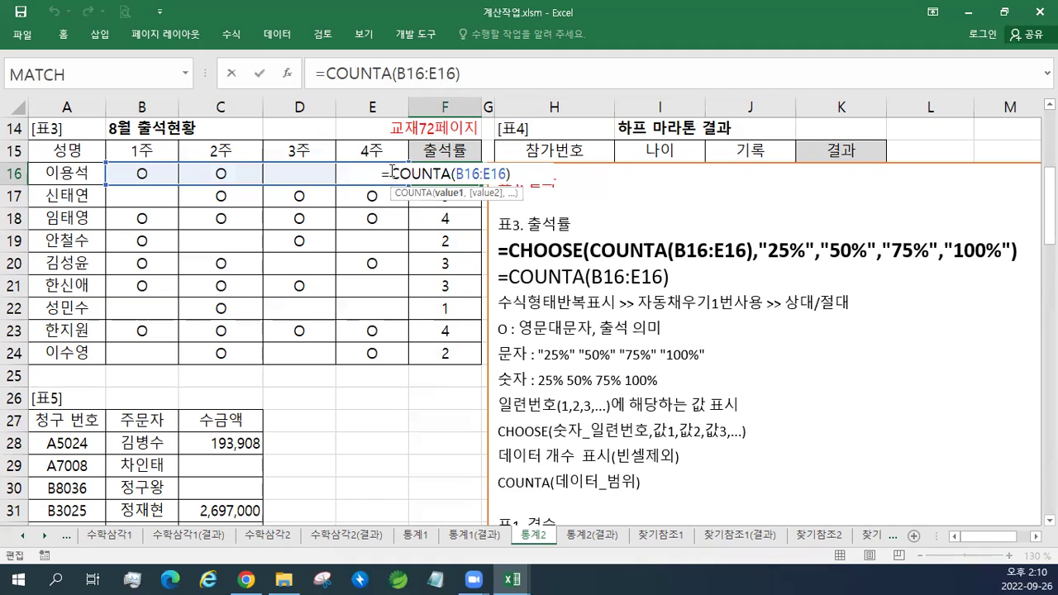
pyautogui.click(392, 171)
pyautogui.write('CHOOSE')
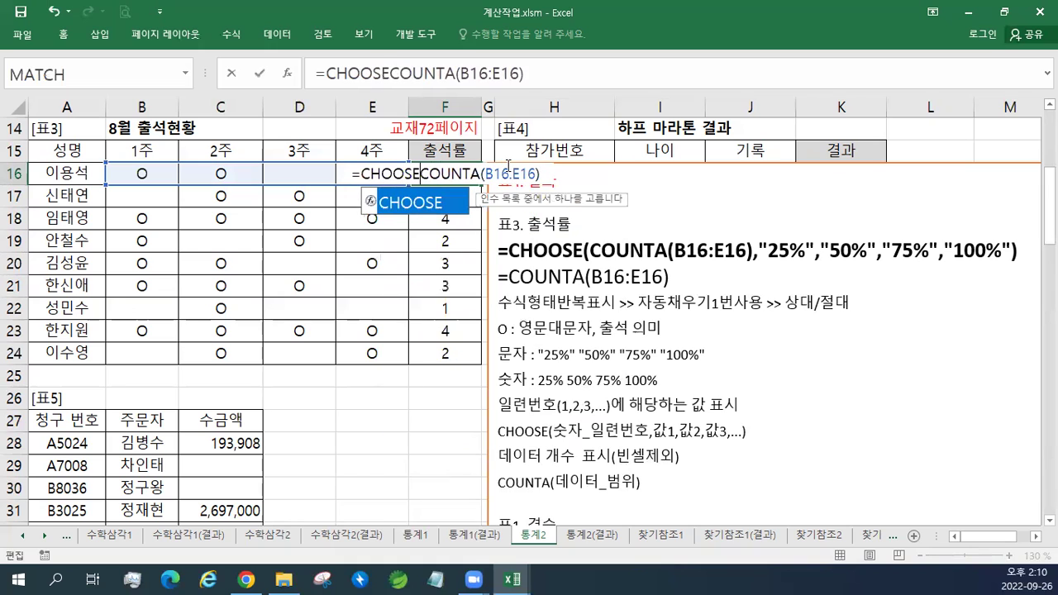
pyautogui.write('(')
pyautogui.press('Return')
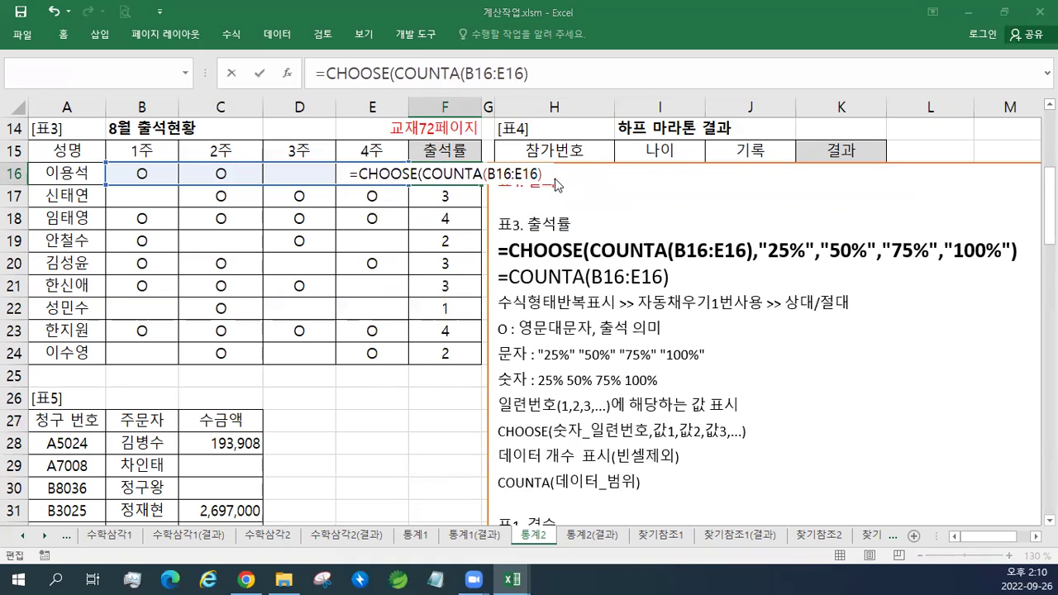
pyautogui.click(559, 324)
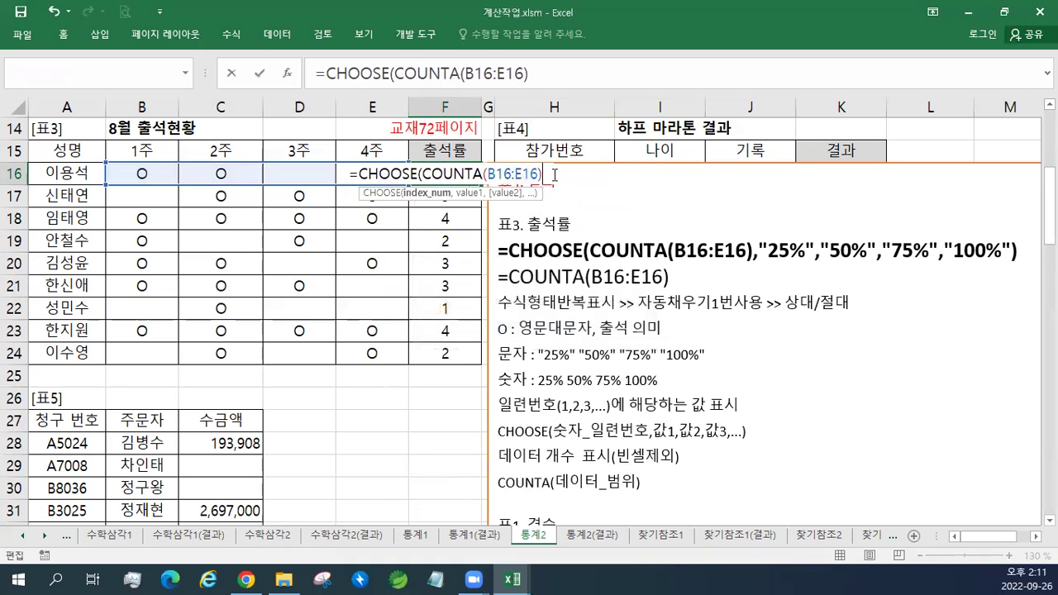
# - Add the text values "25%" and "50%" as the first two choices of the CHOOSE formula in F16
pyautogui.write(',25%')
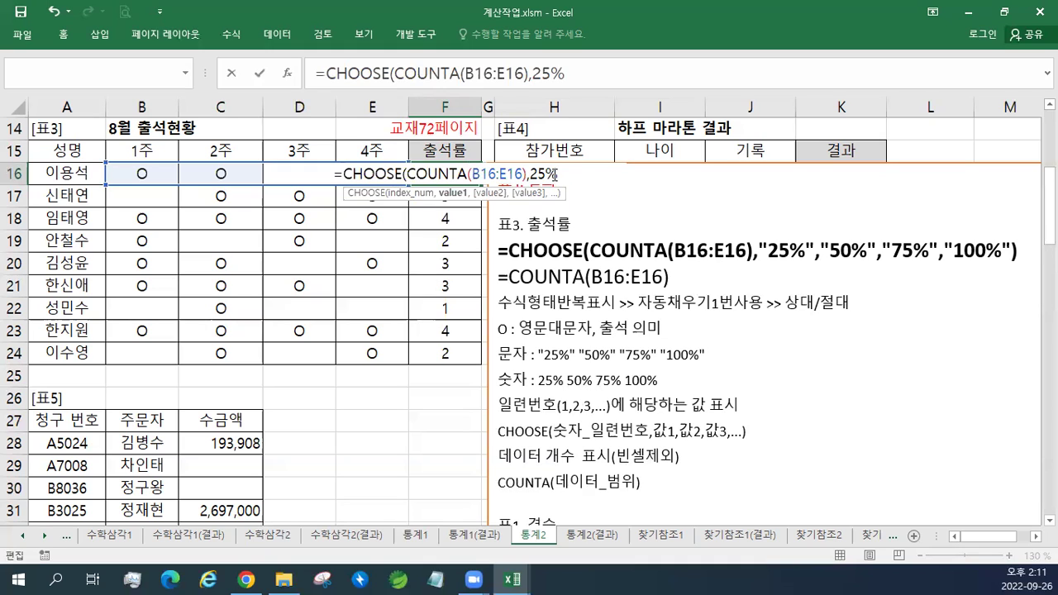
pyautogui.write(',')
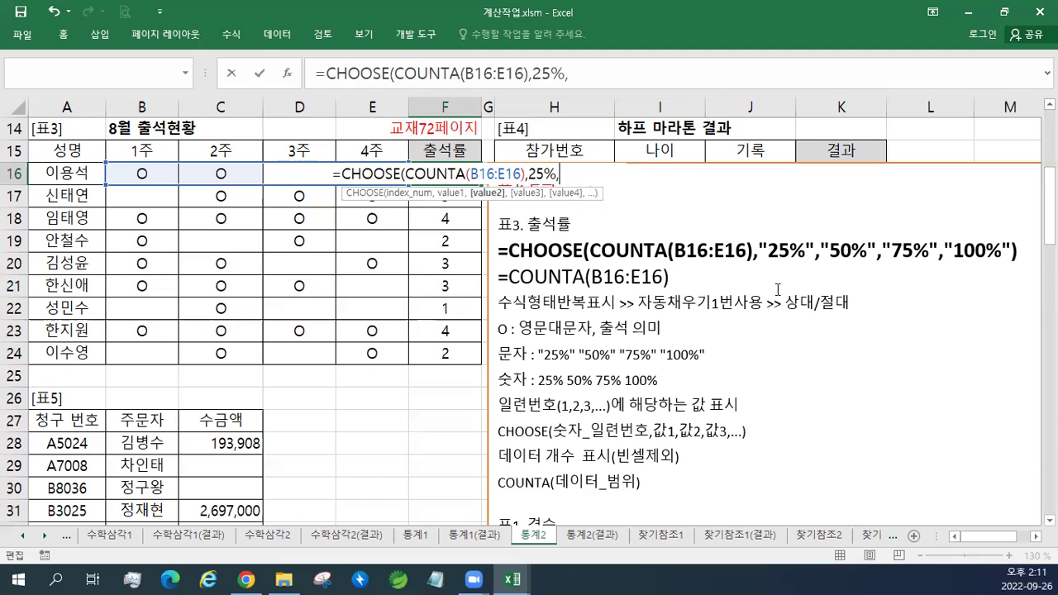
pyautogui.press('BackSpace')
pyautogui.press('BackSpace')
pyautogui.press('BackSpace')
pyautogui.press('BackSpace')
pyautogui.write('"')
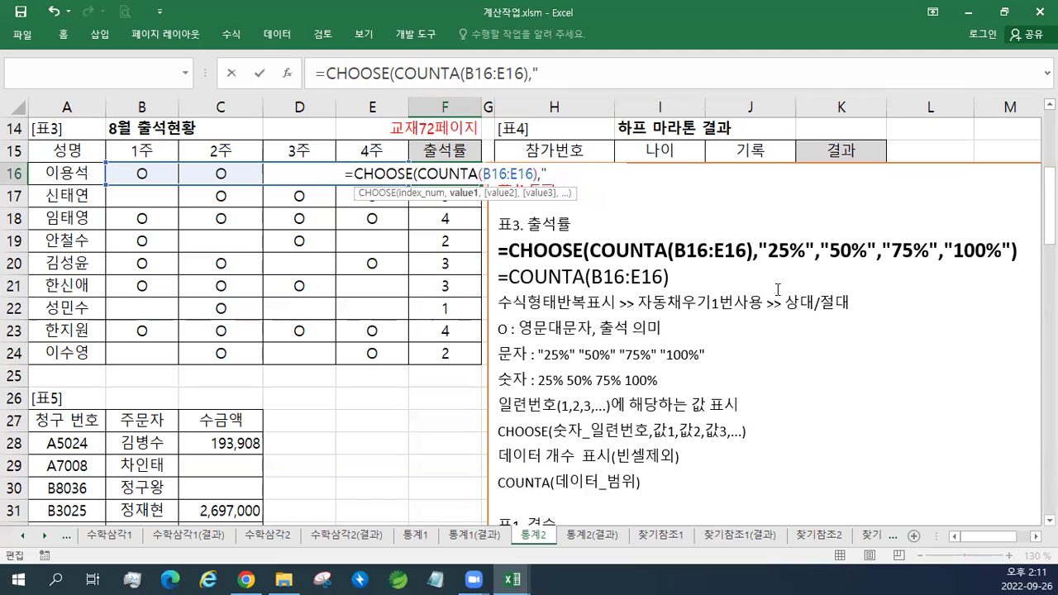
pyautogui.write('25%')
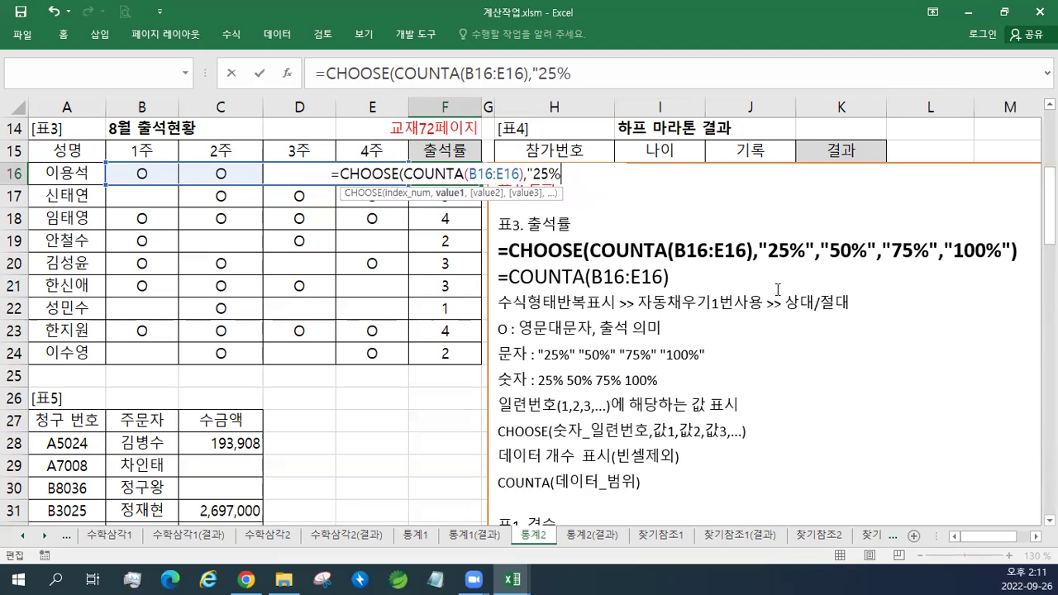
pyautogui.write('","5')
pyautogui.press('BackSpace')
pyautogui.write('50')
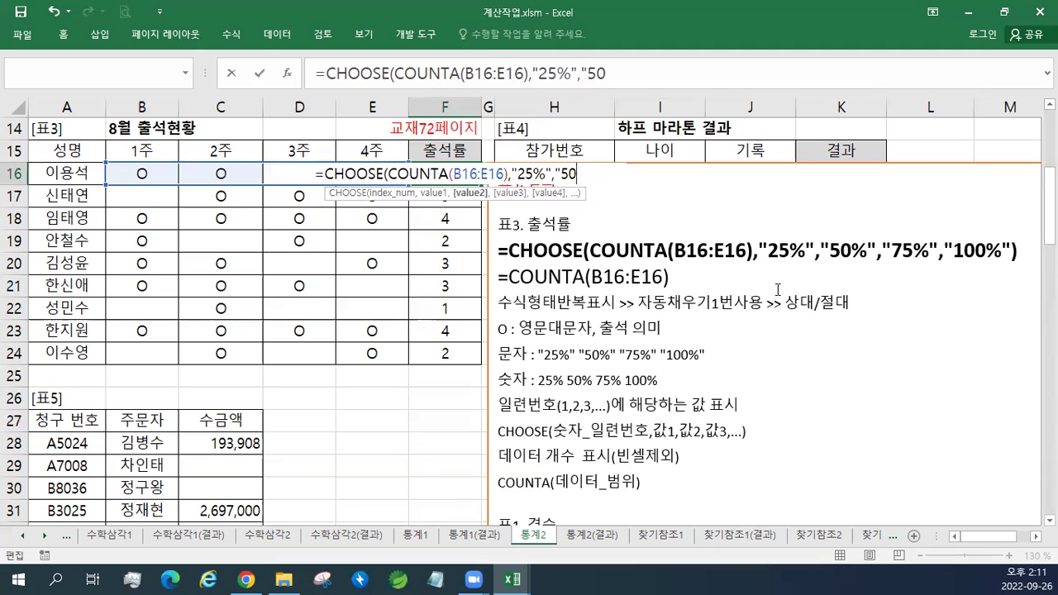
pyautogui.write('%","')
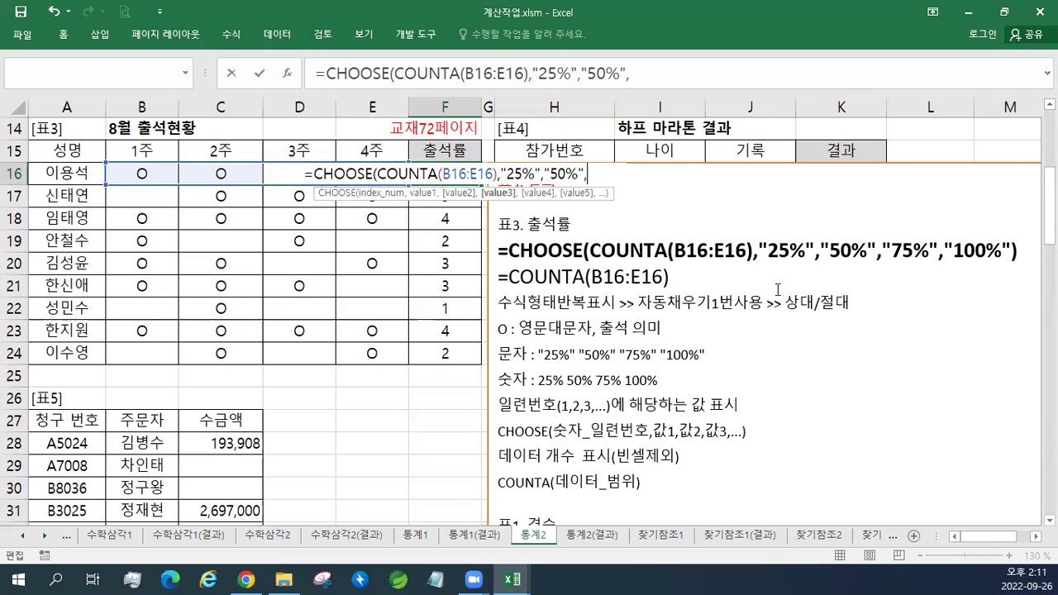
# - Add "75%" and "100%" as the third and fourth choices and complete the CHOOSE formula in F16
pyautogui.write('1')
pyautogui.press('BackSpace')
pyautogui.write('75%')
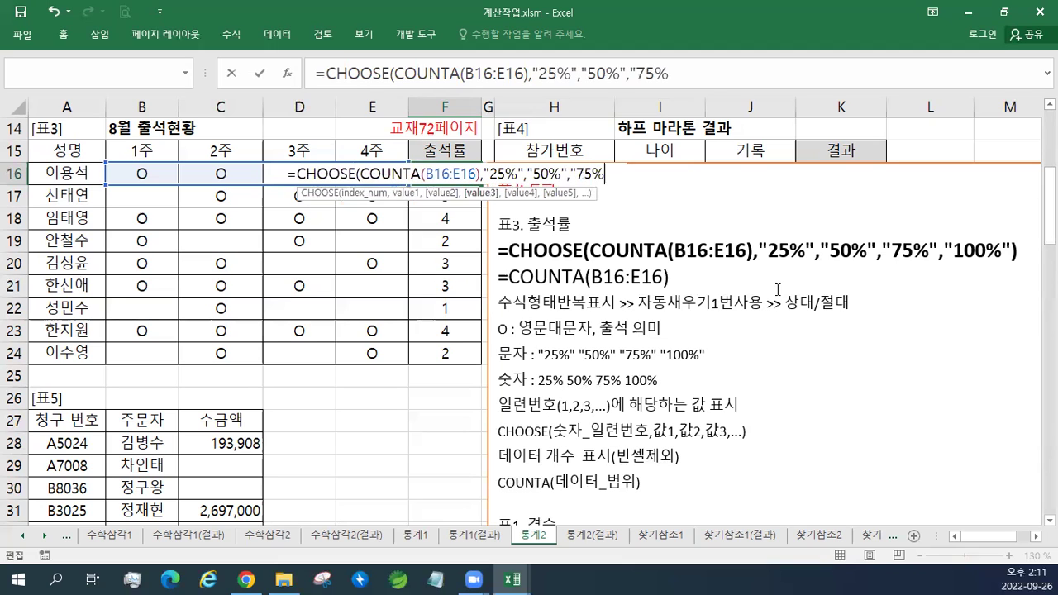
pyautogui.write('","100%"')
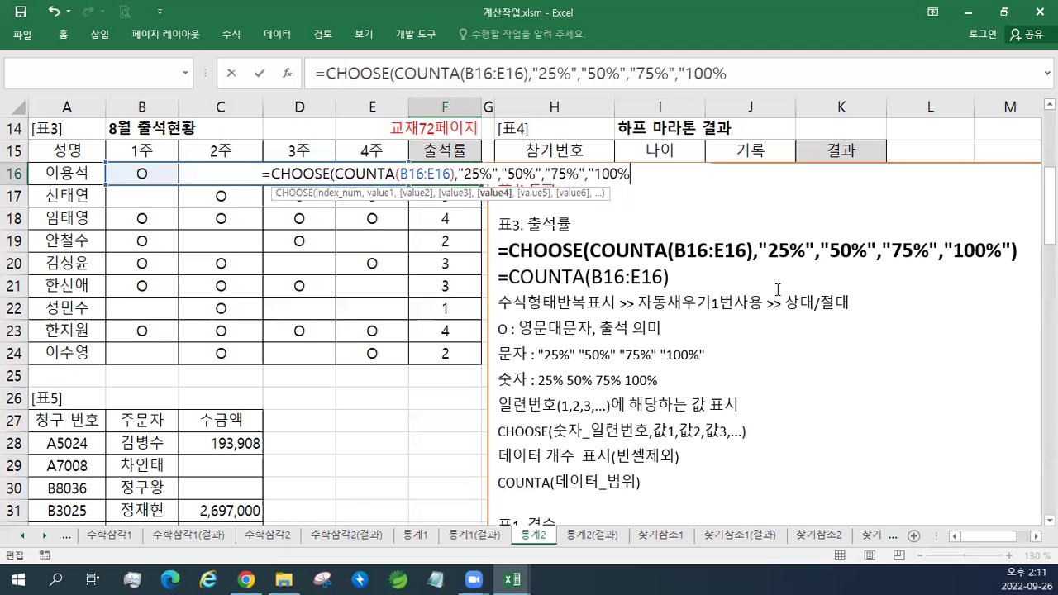
pyautogui.write(')')
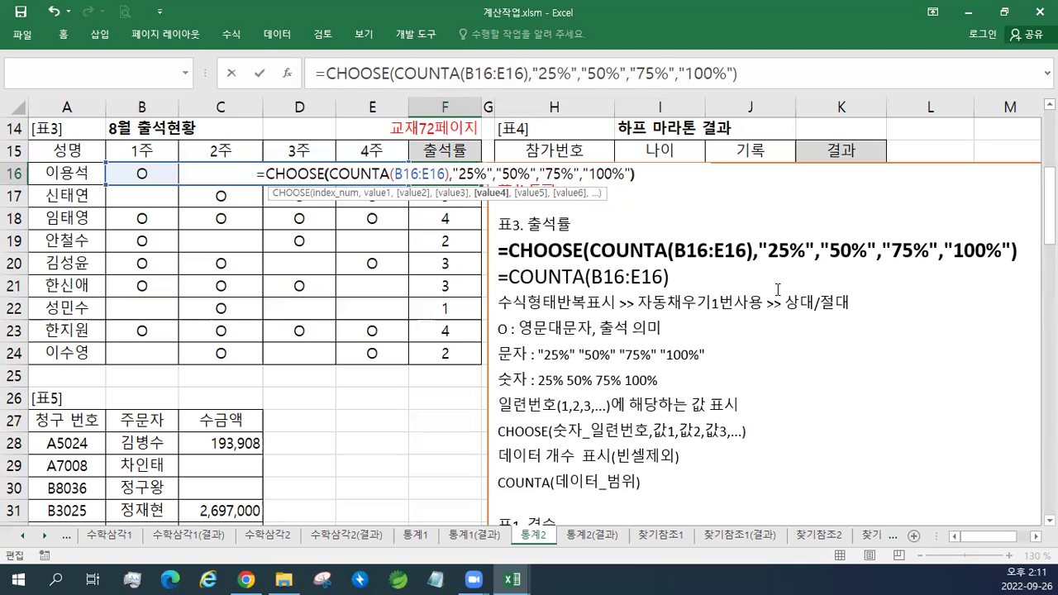
pyautogui.press('Return')
pyautogui.press('Up')
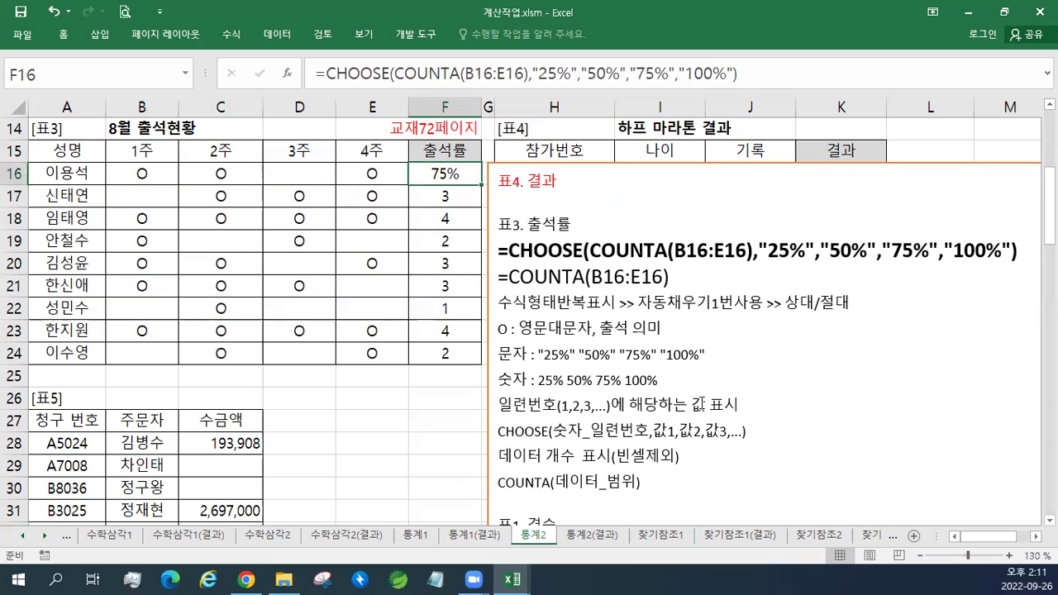
# - Fill the CHOOSE formula from F16 down to F24 and save the workbook
pyautogui.moveTo(483, 185); pyautogui.dragTo(483, 359)
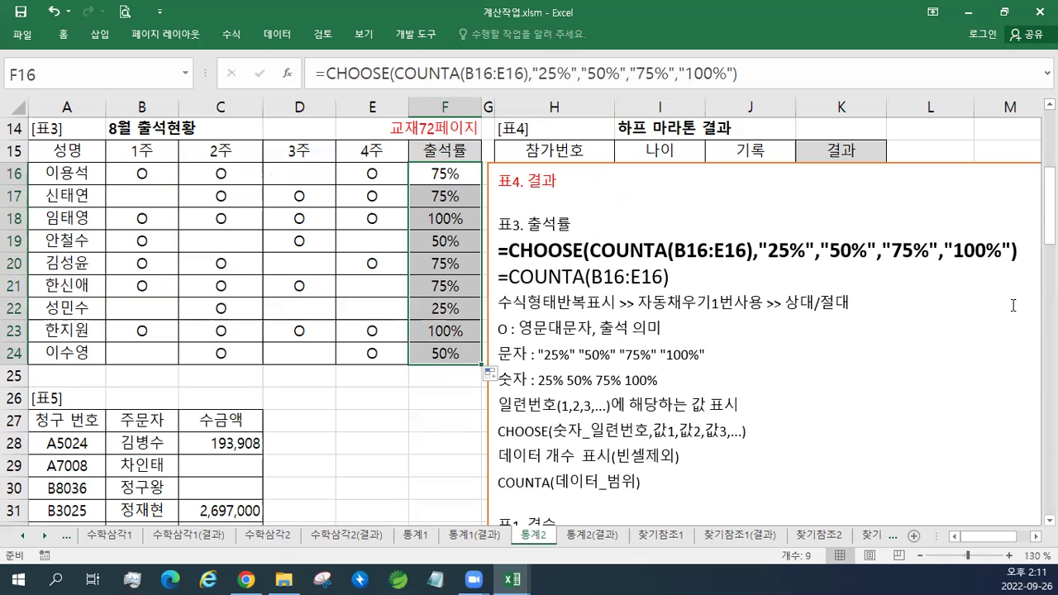
pyautogui.click(439, 175)
pyautogui.click(22, 11)
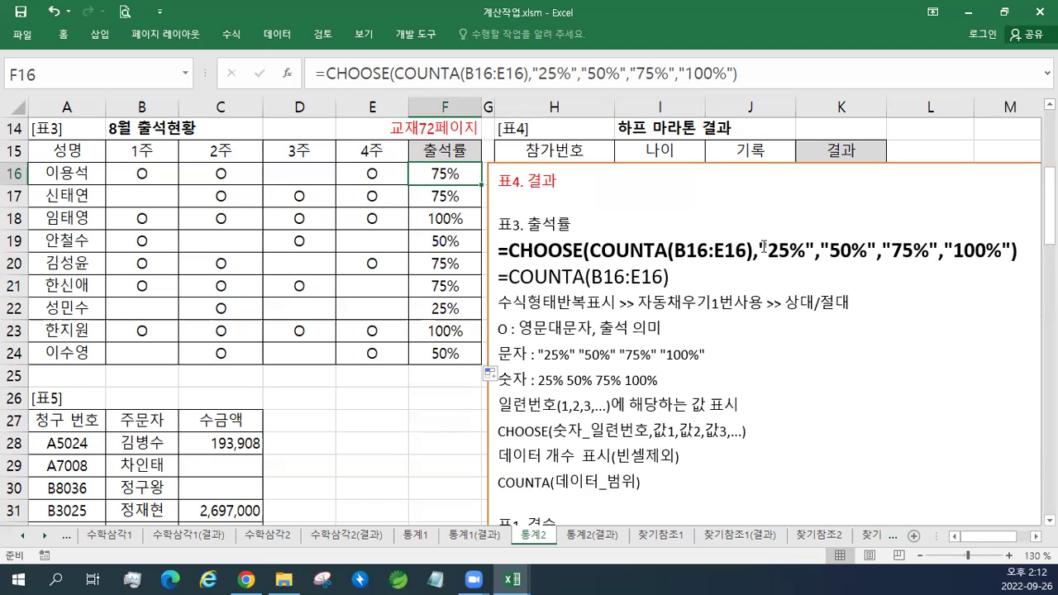
# - Review the quoted percentage arguments of the CHOOSE formula in the 표3. 출석률 notes against cell F16
pyautogui.moveTo(761, 248)
pyautogui.mouseDown()
pyautogui.moveTo(988, 250)
pyautogui.moveTo(973, 250)
pyautogui.mouseUp()
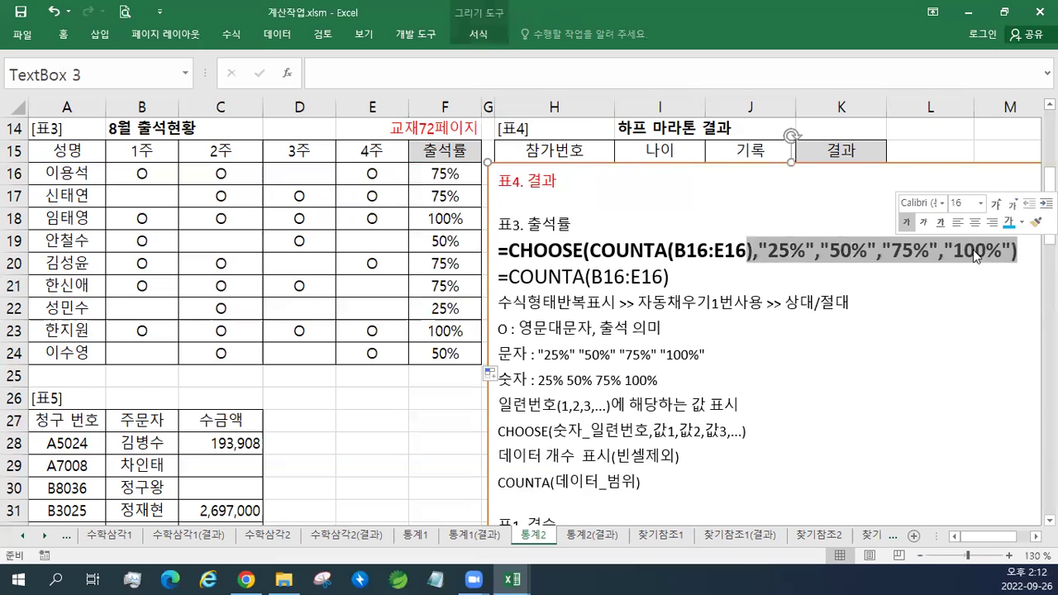
pyautogui.click(900, 250)
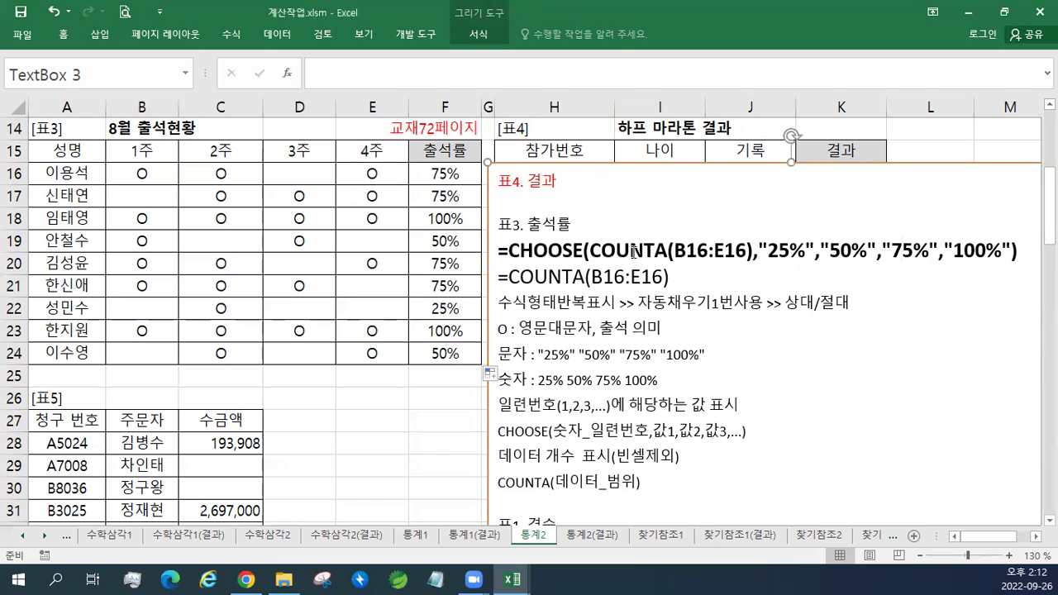
pyautogui.moveTo(769, 250); pyautogui.dragTo(804, 253)
pyautogui.click(800, 276)
pyautogui.click(444, 179)
# - Move the notes text box down to uncover the first data rows of 표4
pyautogui.click(629, 167)
pyautogui.moveTo(630, 166); pyautogui.dragTo(624, 196)
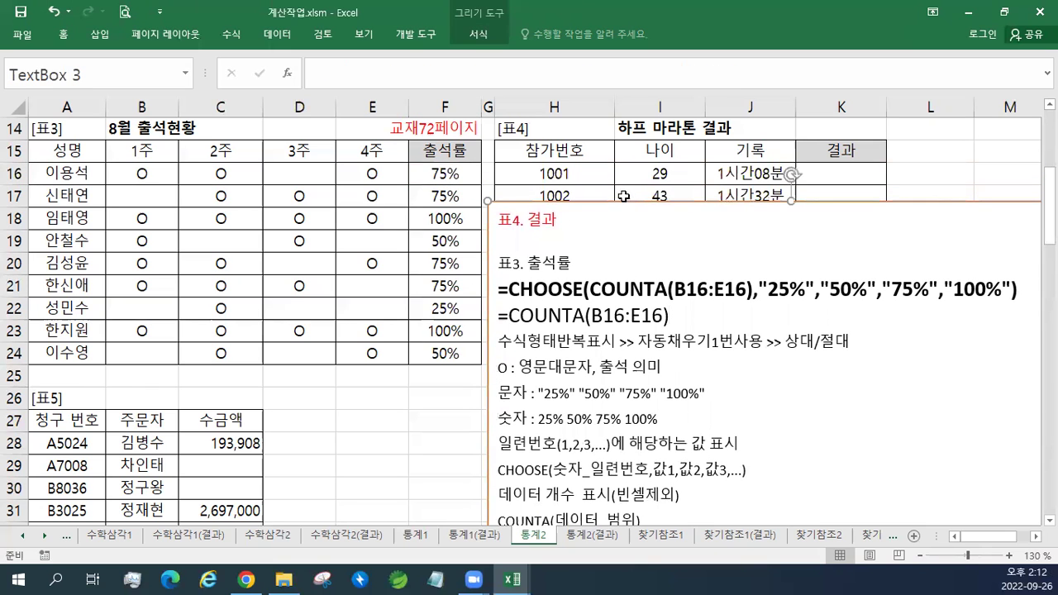
pyautogui.click(460, 173)
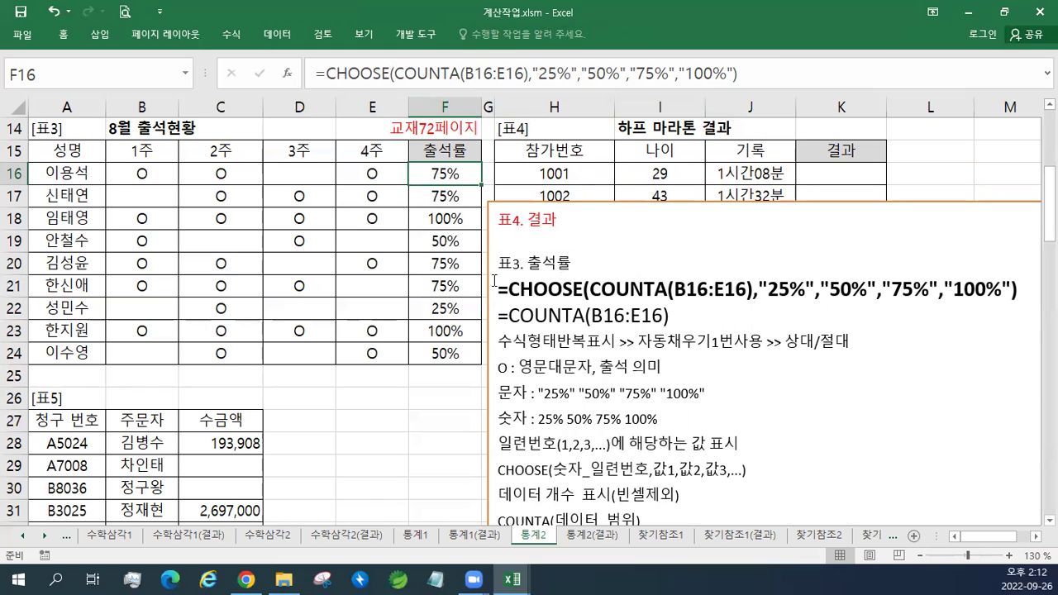
# - Open the 찾기참조1 sheet and move the 표1. 성별 notes text box to the empty area beside 표4
pyautogui.click(660, 535)
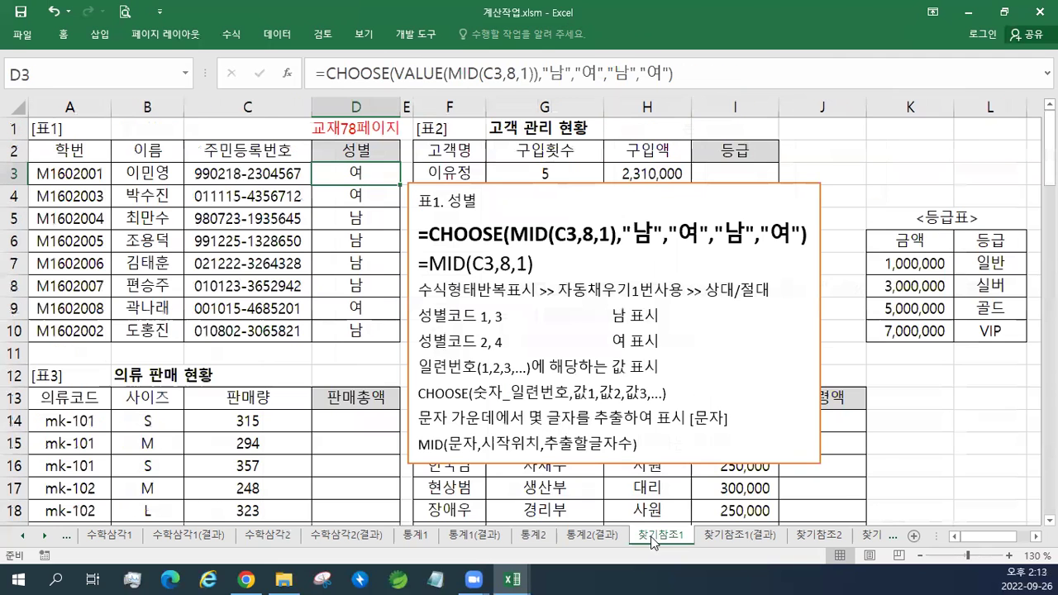
pyautogui.click(560, 183)
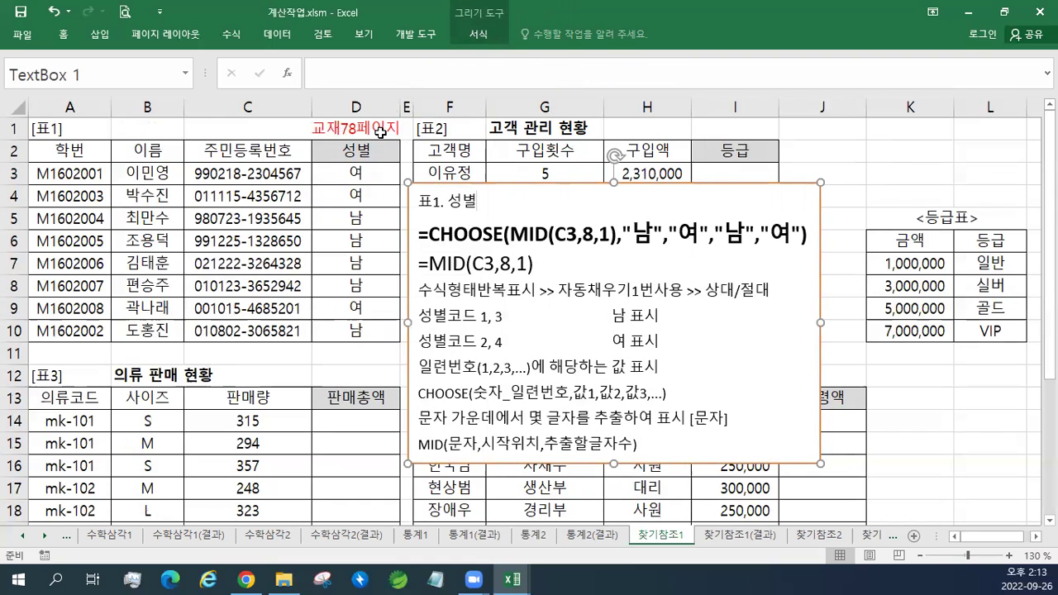
pyautogui.moveTo(527, 199); pyautogui.dragTo(1004, 494)
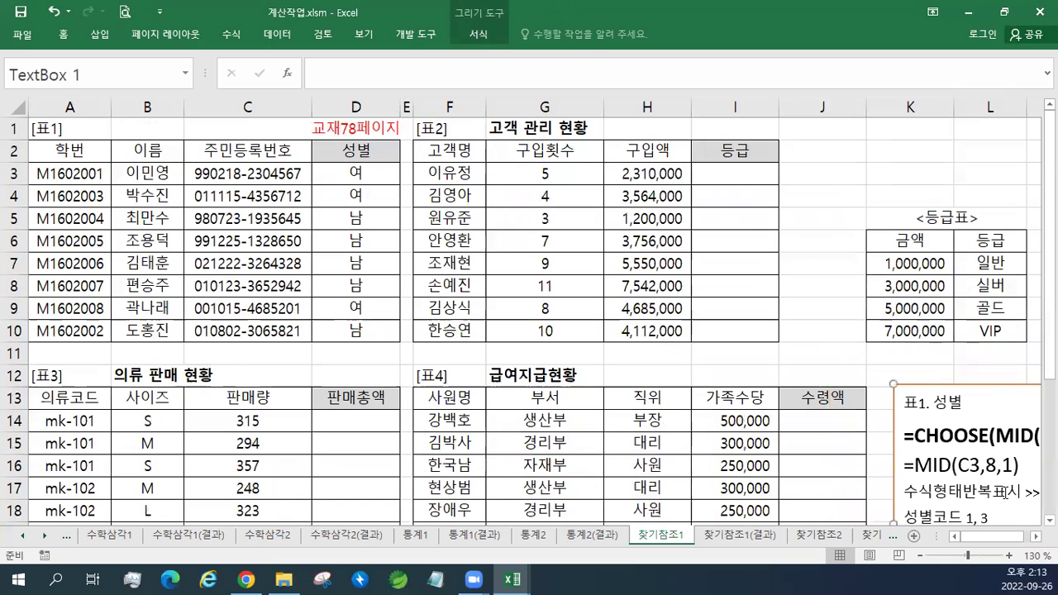
# - Copy the textbook page label "교재78페이지" from D1 to J12 above the 수령액 column of 표4
pyautogui.scroll(-3, 1005, 494)
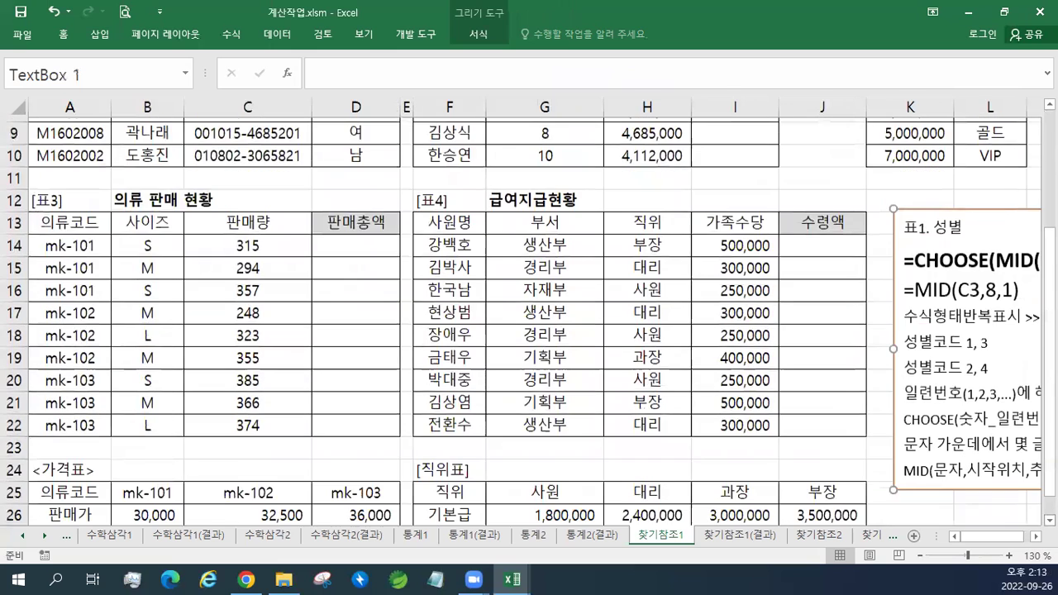
pyautogui.scroll(-1, 724, 430)
pyautogui.scroll(3, 723, 430)
pyautogui.rightClick(357, 132)
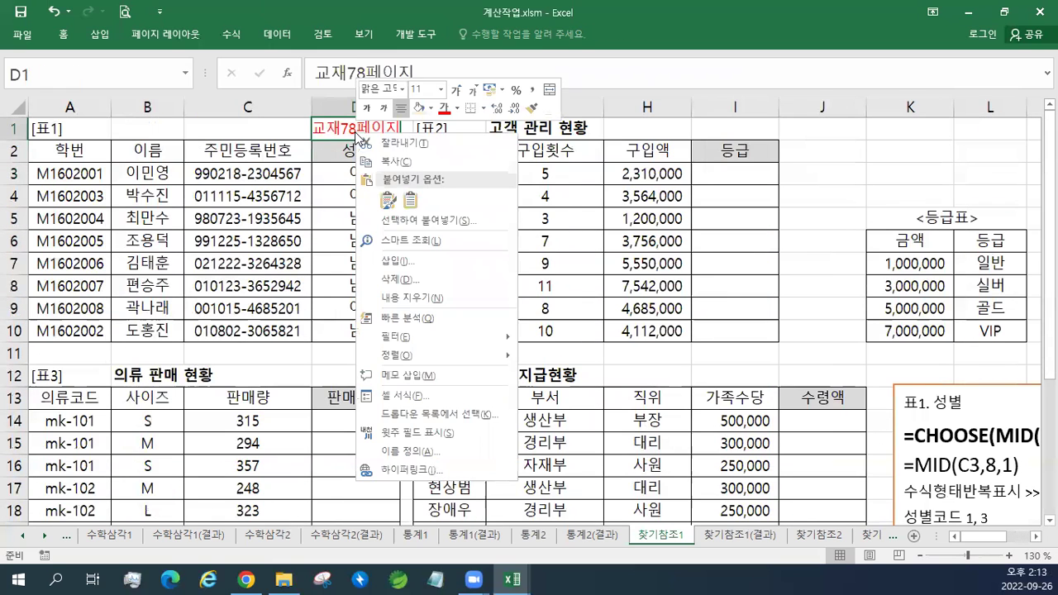
pyautogui.click(395, 161)
pyautogui.rightClick(791, 376)
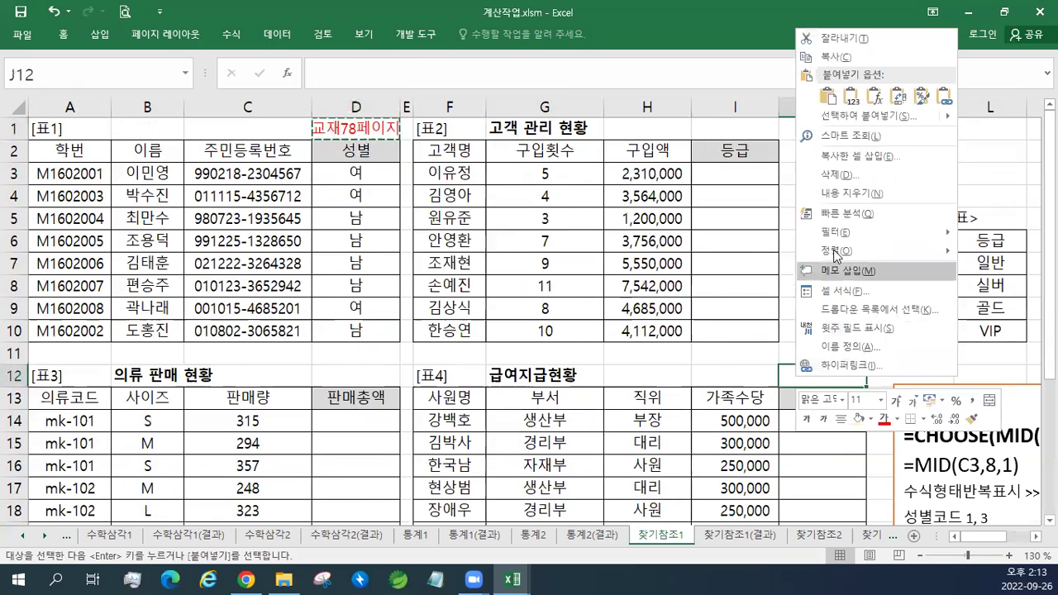
pyautogui.click(828, 97)
# - Insert two blank lines above the 표1. 성별 heading in the notes text box
pyautogui.scroll(-4, 667, 406)
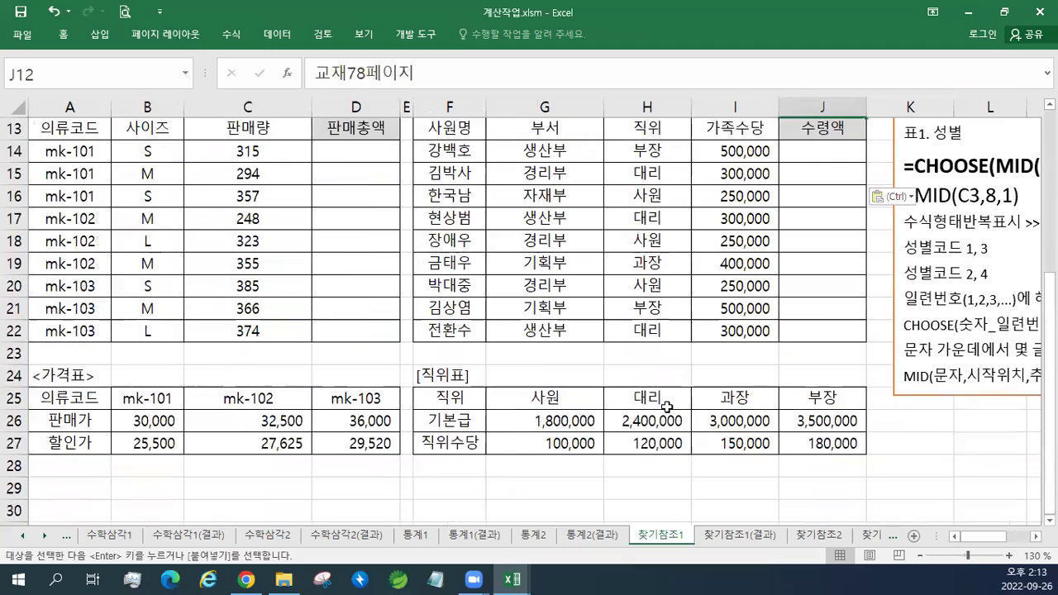
pyautogui.scroll(3, 666, 406)
pyautogui.hscroll(3, 530, 315)
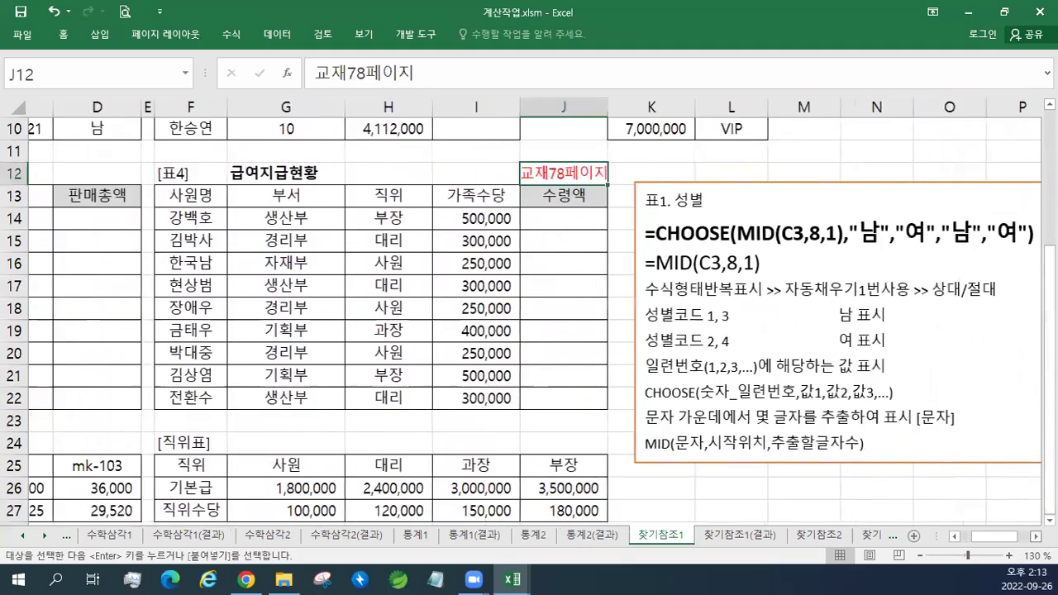
pyautogui.hscroll(2, 655, 233)
pyautogui.scroll(-1, 655, 233)
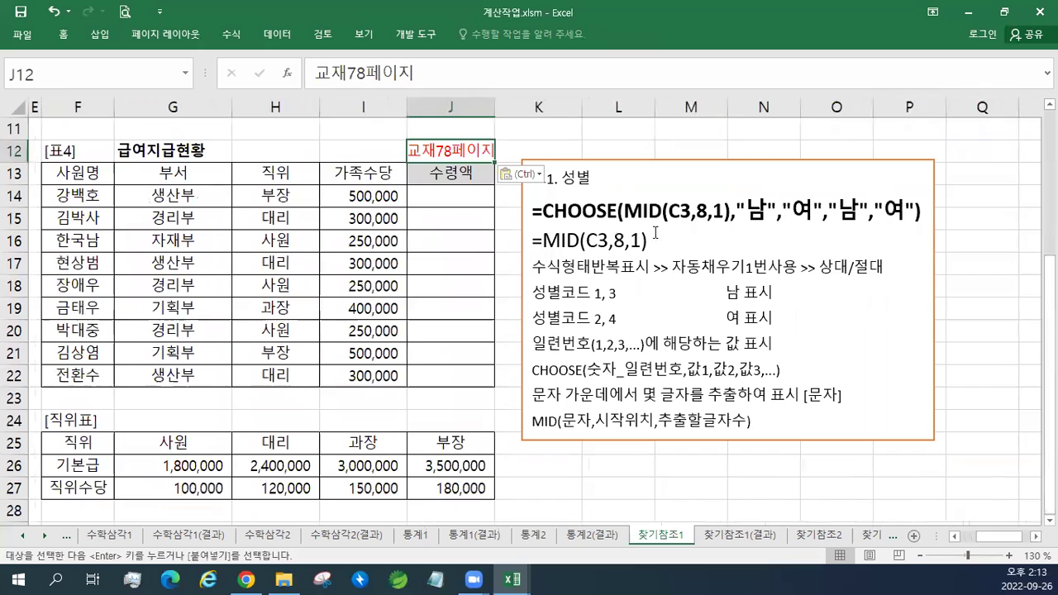
pyautogui.click(583, 177)
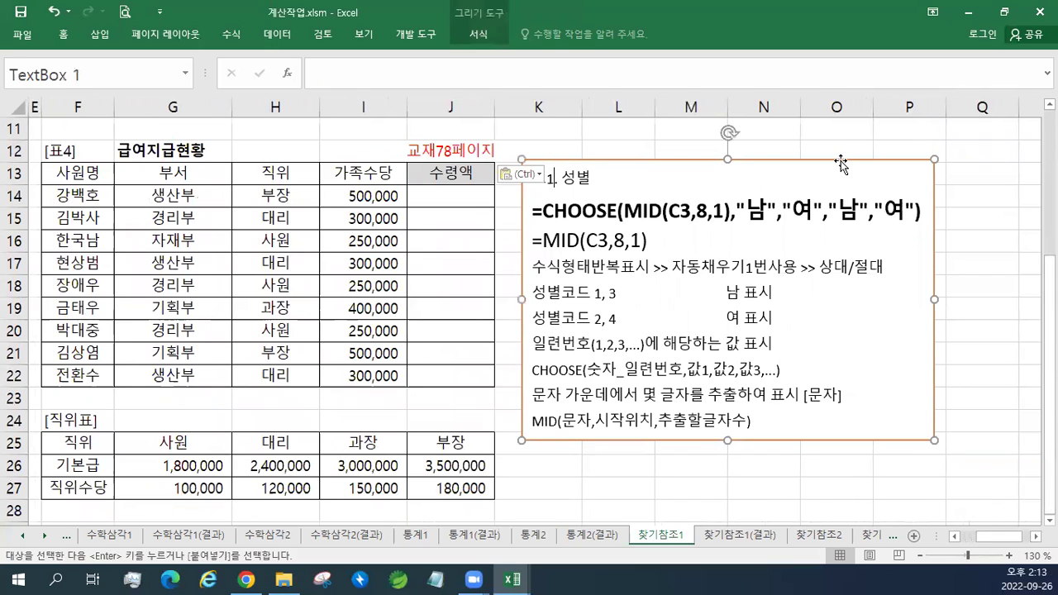
pyautogui.write('교재78페이지')
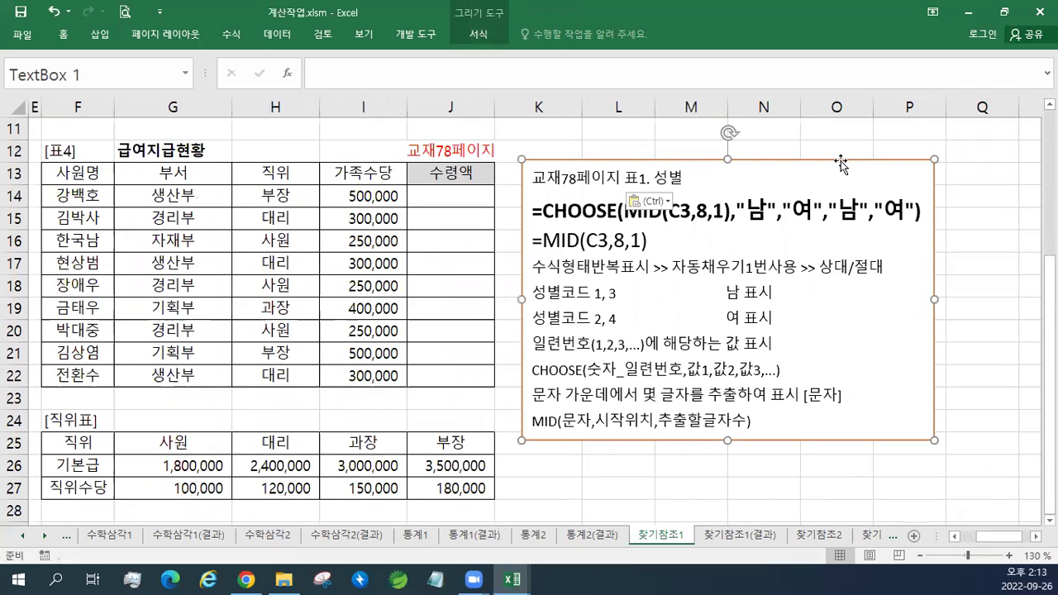
pyautogui.hotkey('ctrl', 'z')
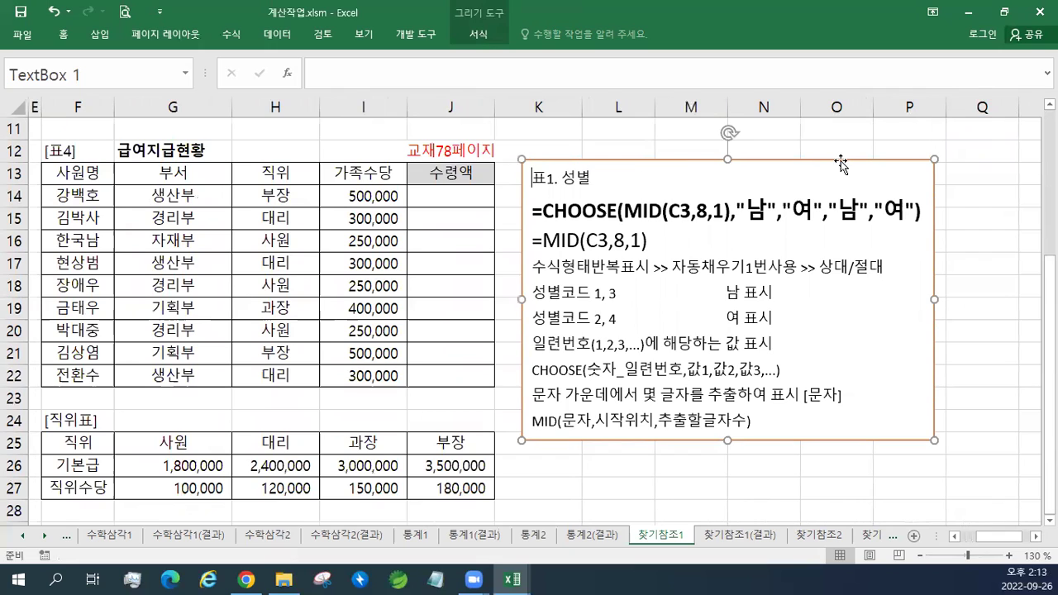
pyautogui.press('Return')
pyautogui.press('Return')
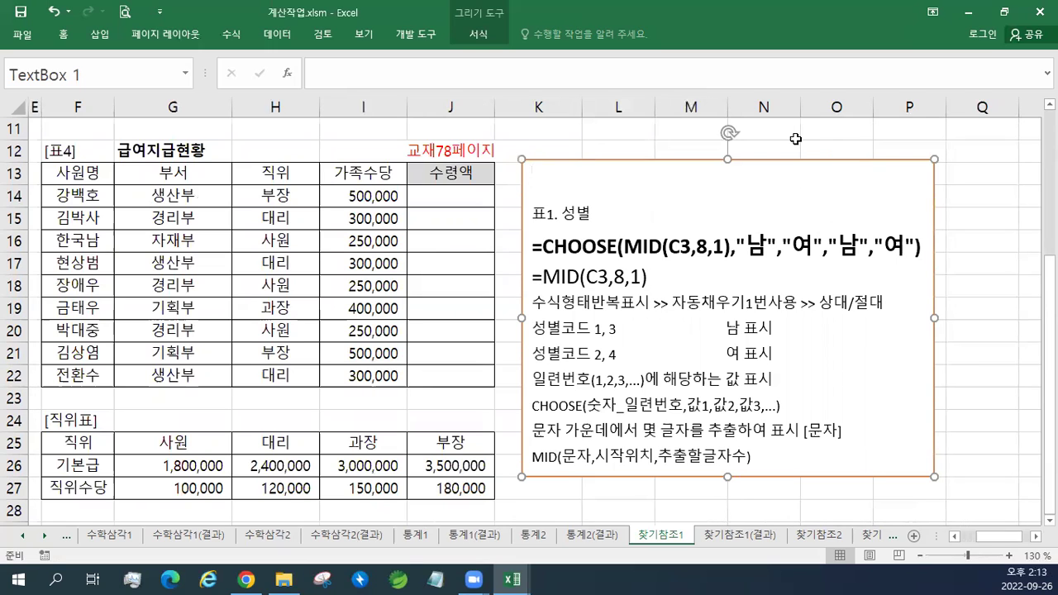
# - Add the heading "표4. 수령액" and the VLOOKUP, HLOOKUP and INDEX reference notes at the start of the notes text box
pyautogui.moveTo(292, 191); pyautogui.dragTo(281, 378)
pyautogui.moveTo(130, 459); pyautogui.dragTo(409, 478)
pyautogui.click(378, 457)
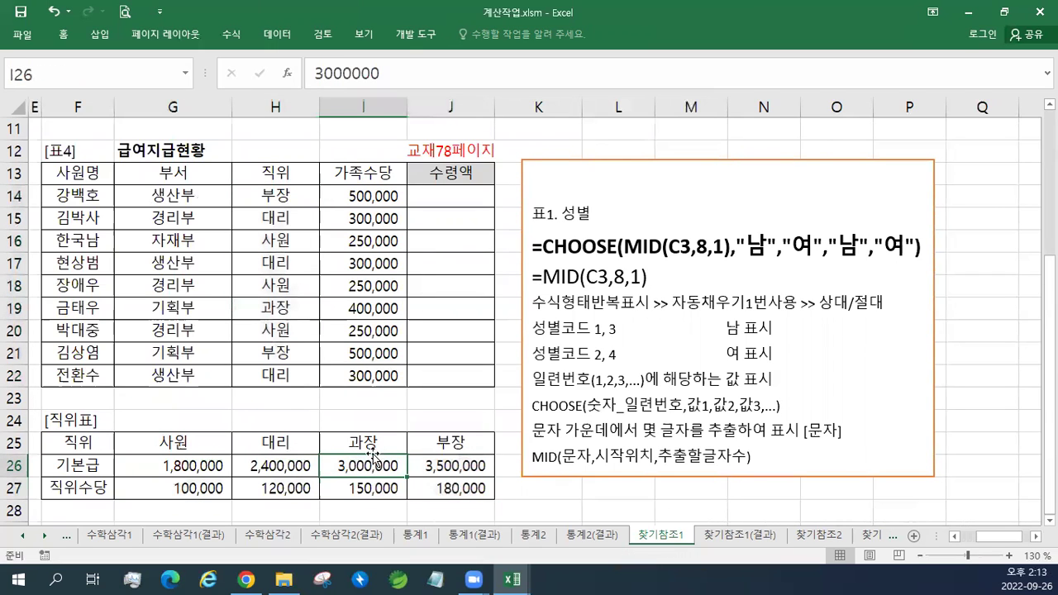
pyautogui.click(448, 201)
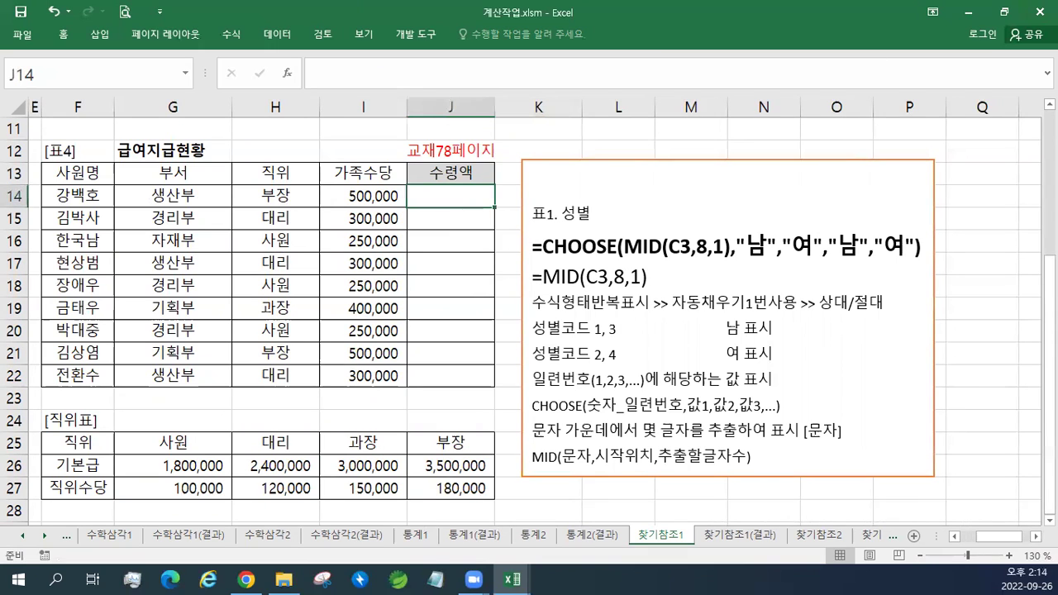
pyautogui.click(695, 329)
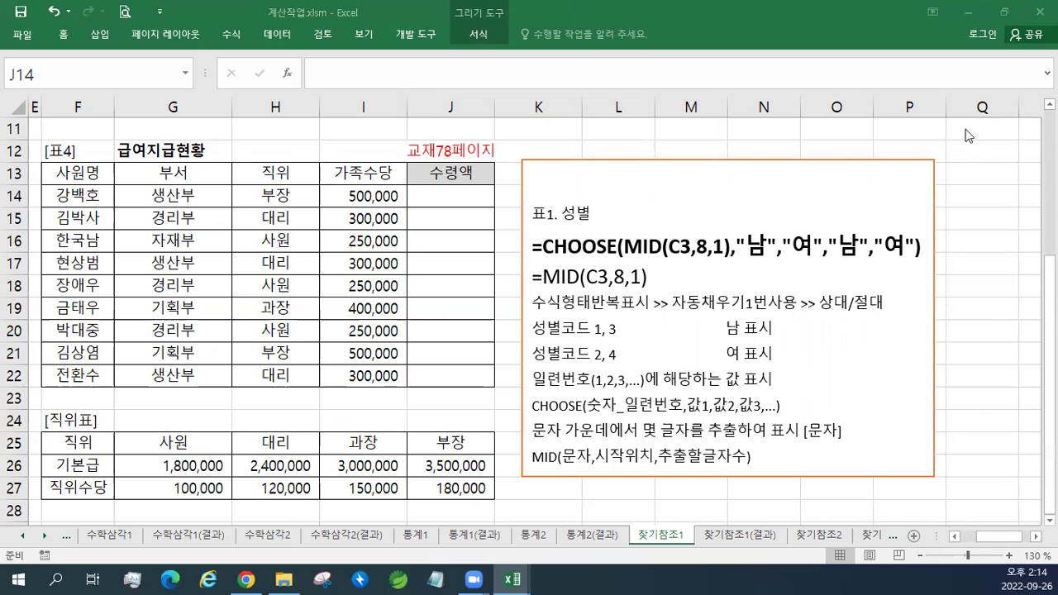
pyautogui.click(585, 173)
pyautogui.write('표4. 수령액')
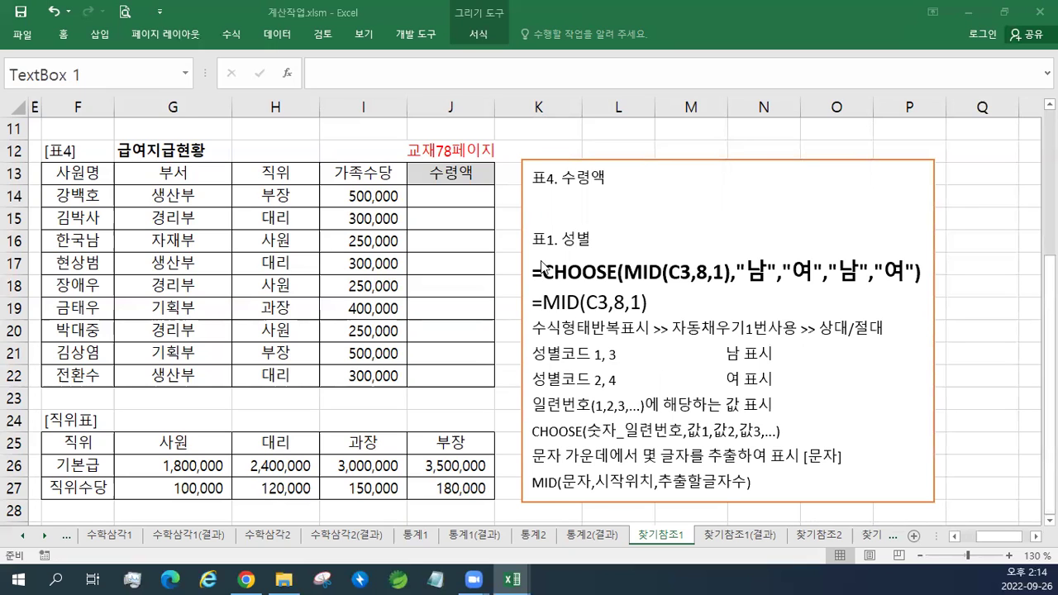
pyautogui.click(546, 195)
pyautogui.write('찾는값 > 기준(참조) 표 > 비교방향: 수직 > 해당하는 값 표시 VLOOKUP(찾는값,기준표범위,결과값표시할열번호,비교시일치유무) 비교시일치유무\tFALSE (정확히 일치, 값1개, 문자/숫자, 0) \t\tTRUE (유사 일치, 범위, 숫자, 오름차순, 1) 찾는값 > 기준(참조) 표 > 비교방향: 수평 > 해당하는 값 표시 HLOOKUP(찾는값,기준표범위,결과값표시할행번호,비교시일치유무) 비교시일치유무\tFALSE (정확히 일치, 값1개, 문자/숫자, 0) \t\tTRUE (유사 일치, 범위, 숫자, 오름차순, 1) 위치(행,열)를 알때 DATA 표시 INDEX(찾을범위,행번호,열번호)')
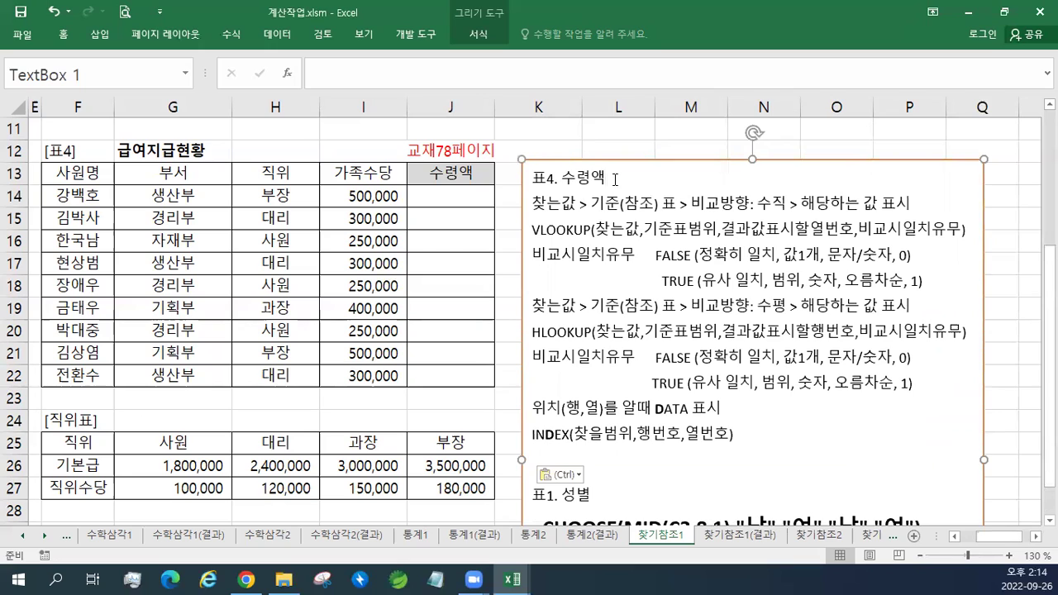
# - Add the line "*** 기존표 존재 : VLOOKUP, HLOOKUP, INDEX" below the 표4. 수령액 heading
pyautogui.press('Return')
pyautogui.write('***')
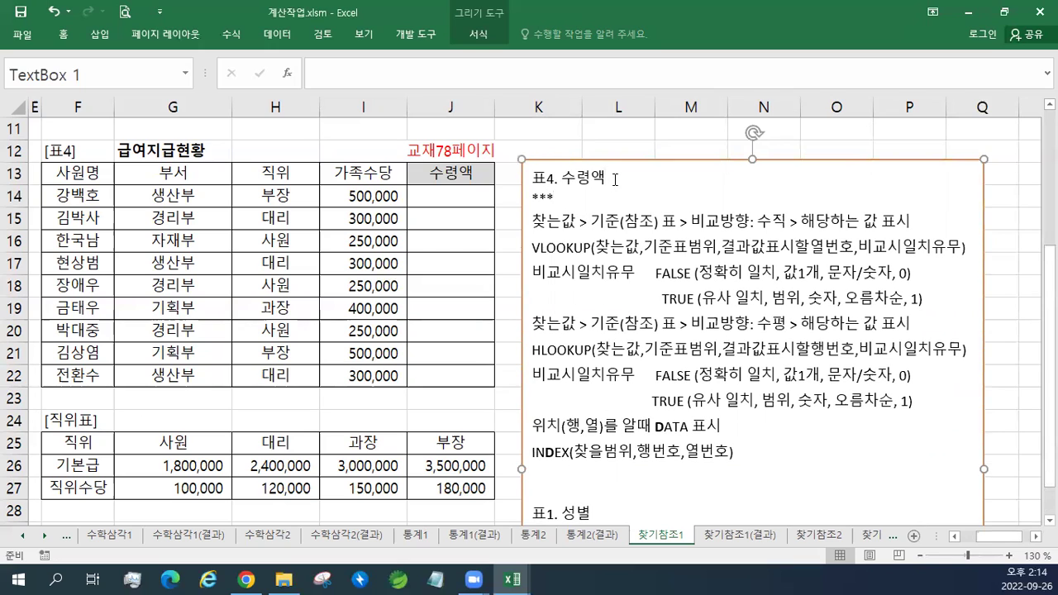
pyautogui.write(' RLWNS')
pyautogui.press('BackSpace')
pyautogui.press('BackSpace')
pyautogui.press('BackSpace')
pyautogui.press('BackSpace')
pyautogui.press('BackSpace')
pyautogui.write('기존표')
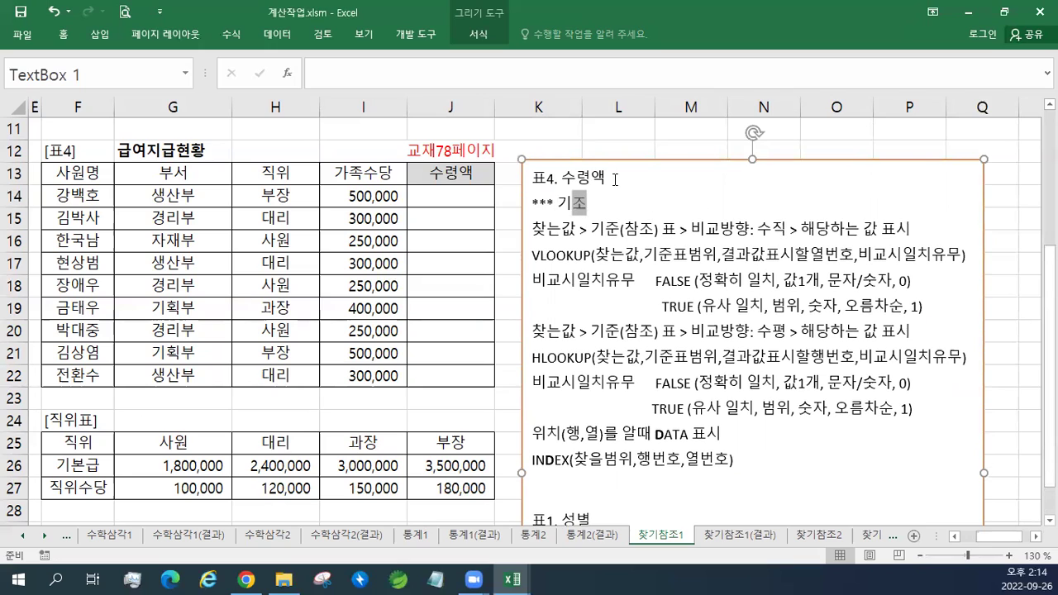
pyautogui.write(' 존재')
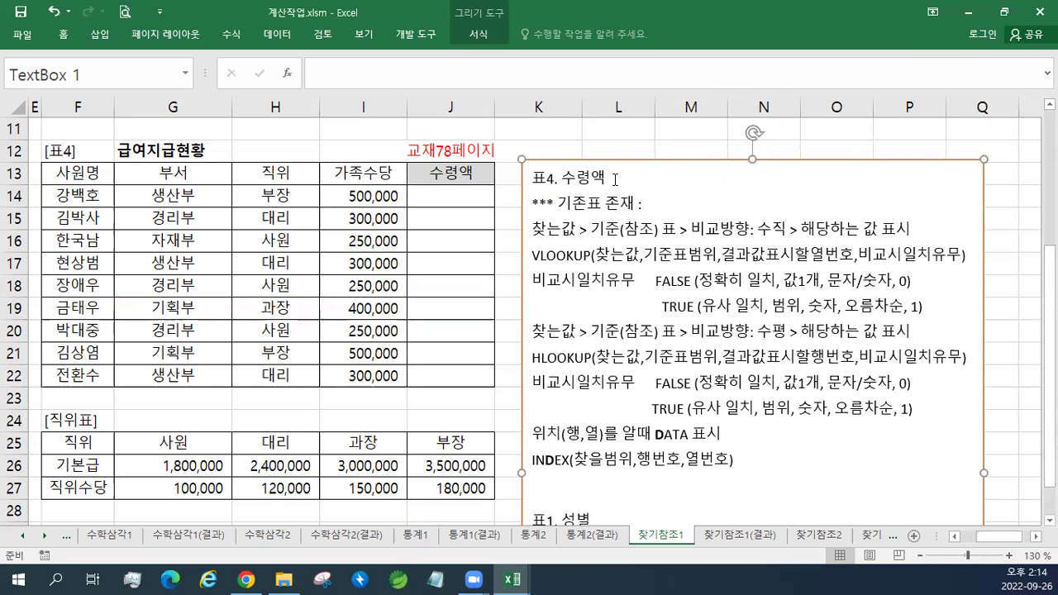
pyautogui.write(' : VLOOKUP, HO')
pyautogui.press('BackSpace')
pyautogui.write('LOOKUP, ')
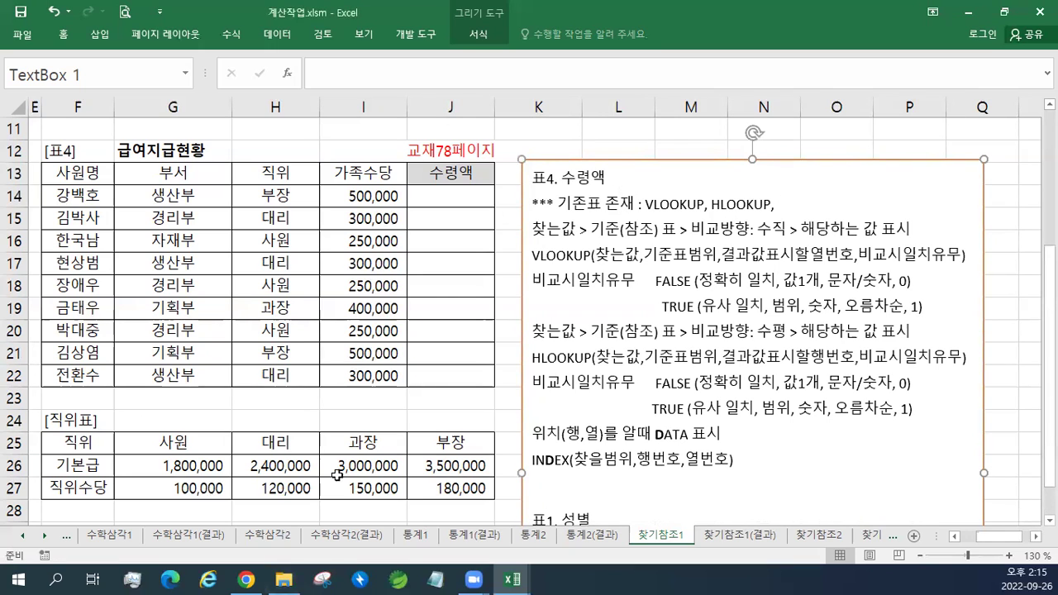
pyautogui.write('INDEX')
# - Insert the note "기본급/직위수당 표시(원본표)>>기본급/직위수당(기준표) >>직위 비교(기준표)>>직위(원본표)>> HLOOKUP" directly under the 표4. 수령액 heading
pyautogui.click(682, 173)
pyautogui.press('Return')
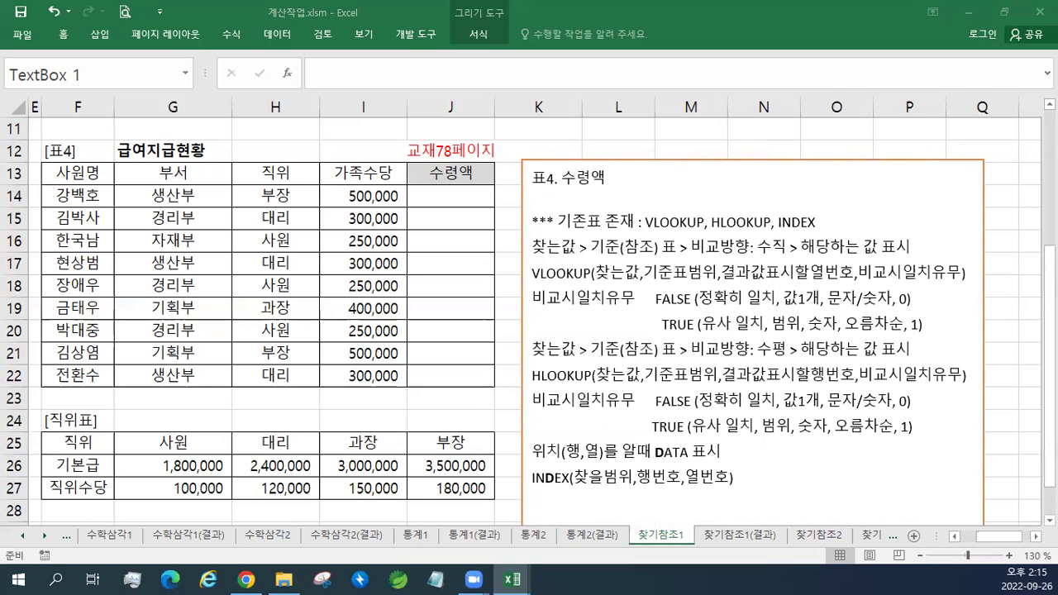
pyautogui.click(563, 198)
pyautogui.write('기본급/직위수당 표시(원본표)>>기본급/직위수당(기준표)    >>직위 비교(기준표)>>직위(원본표)>> HLOOKUP')
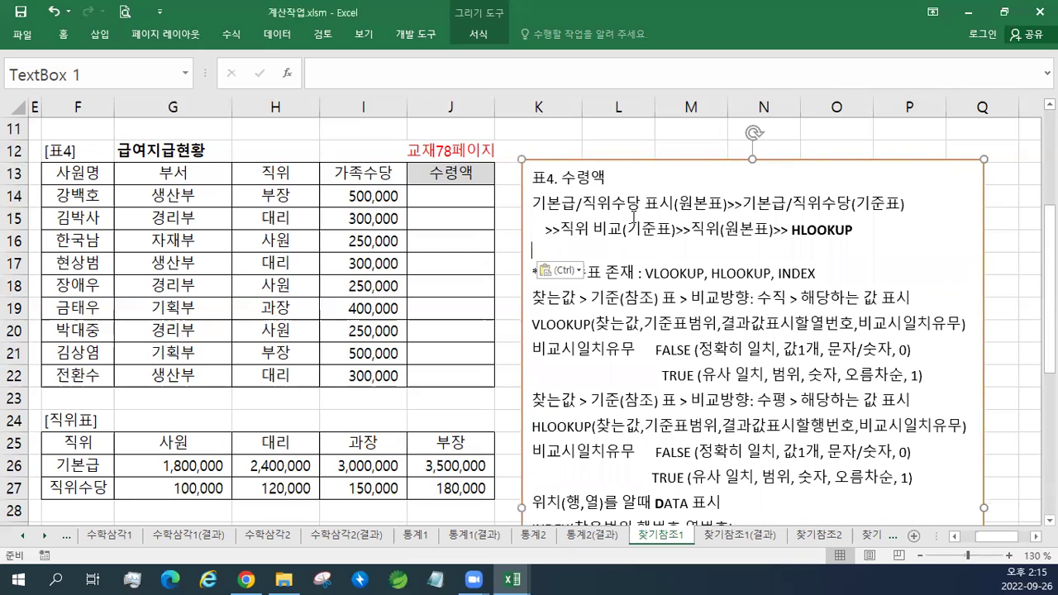
pyautogui.press('BackSpace')
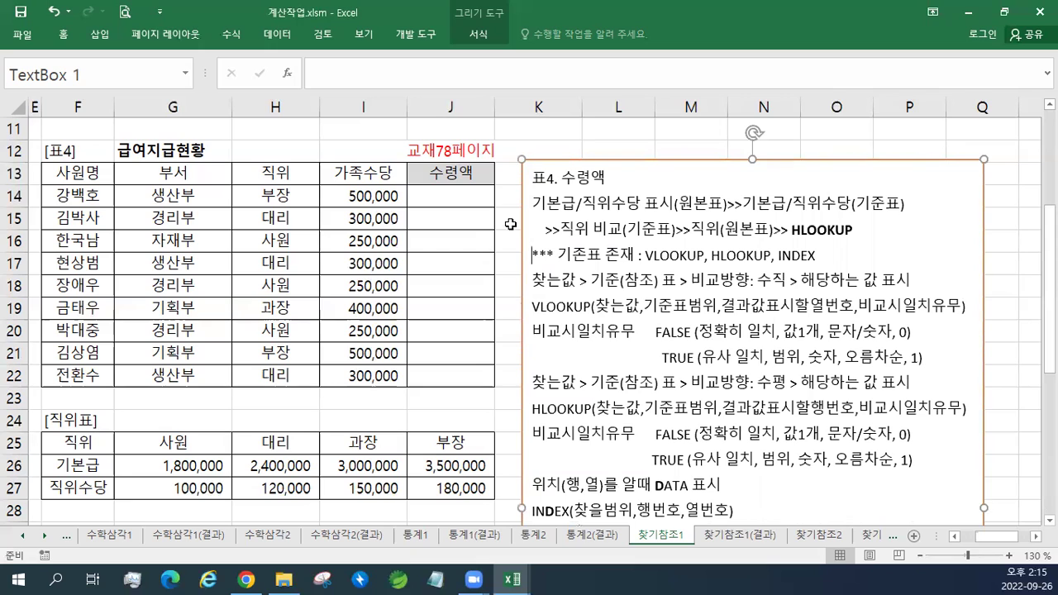
# - Examine how the 직위 headings in 직위표 relate to the 기본급 and 직위수당 rows beneath them
pyautogui.click(454, 197)
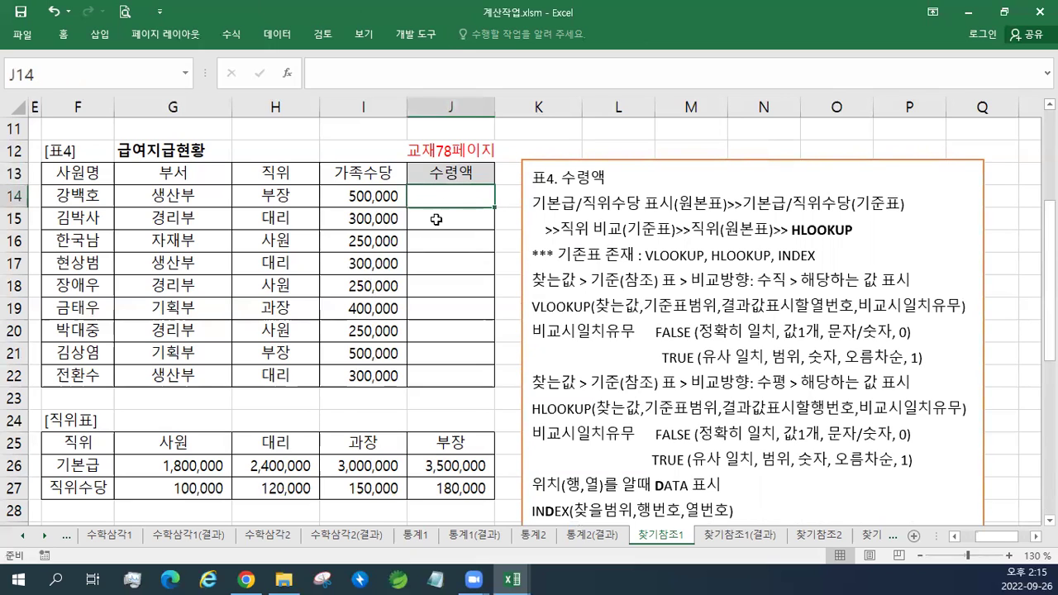
pyautogui.moveTo(159, 460); pyautogui.dragTo(173, 421)
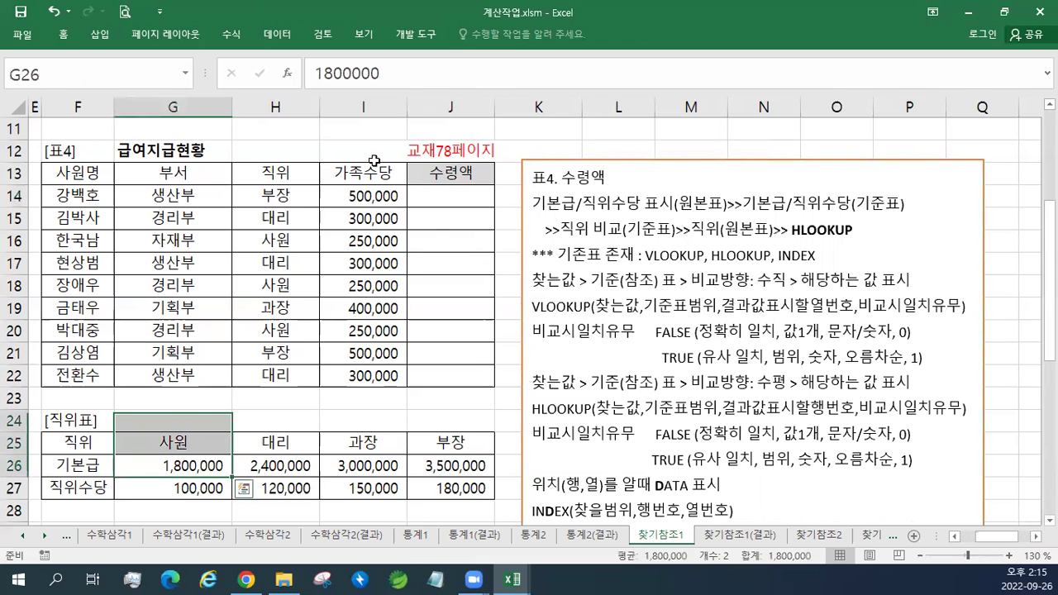
pyautogui.click(194, 480)
pyautogui.moveTo(194, 468); pyautogui.dragTo(450, 488)
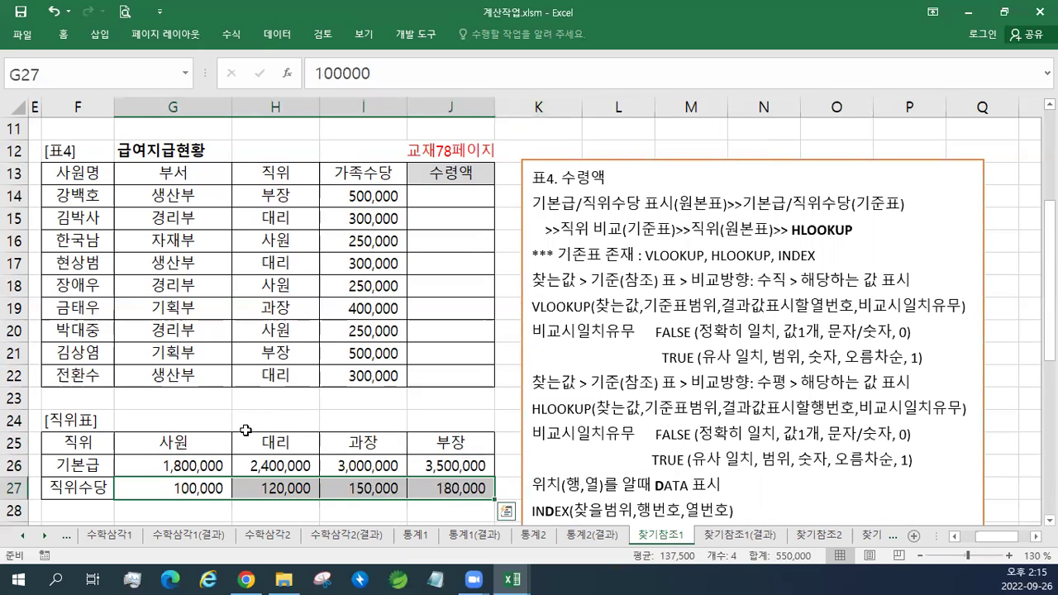
pyautogui.click(216, 459)
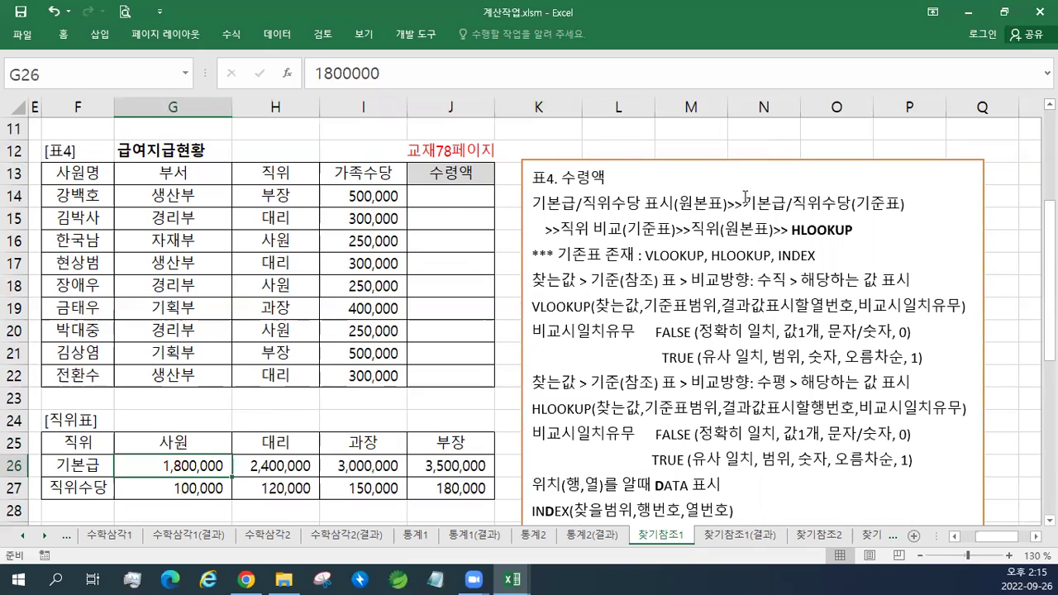
pyautogui.click(201, 444)
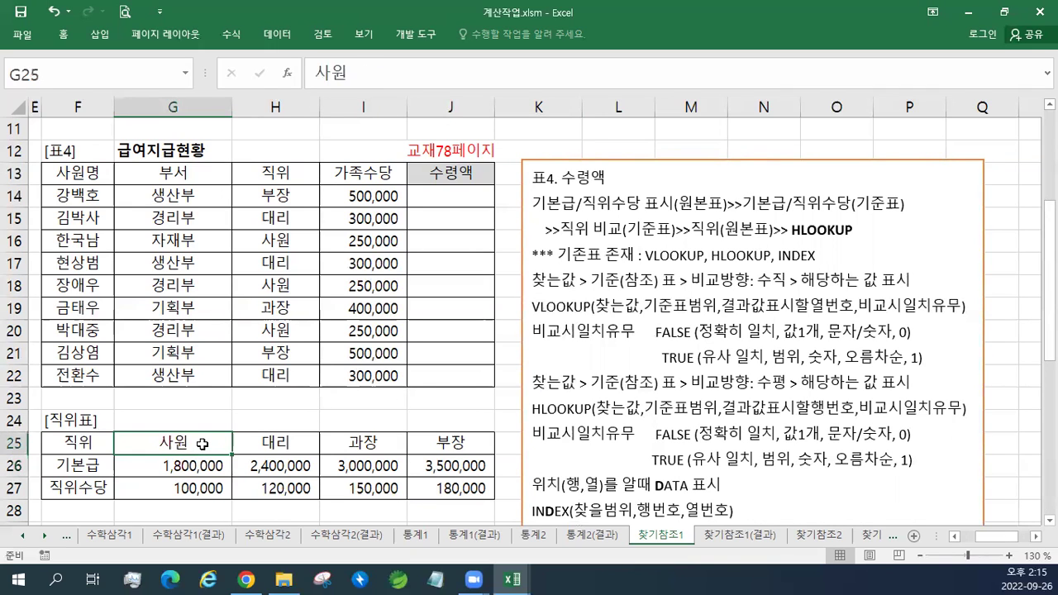
pyautogui.click(191, 465)
pyautogui.click(195, 447)
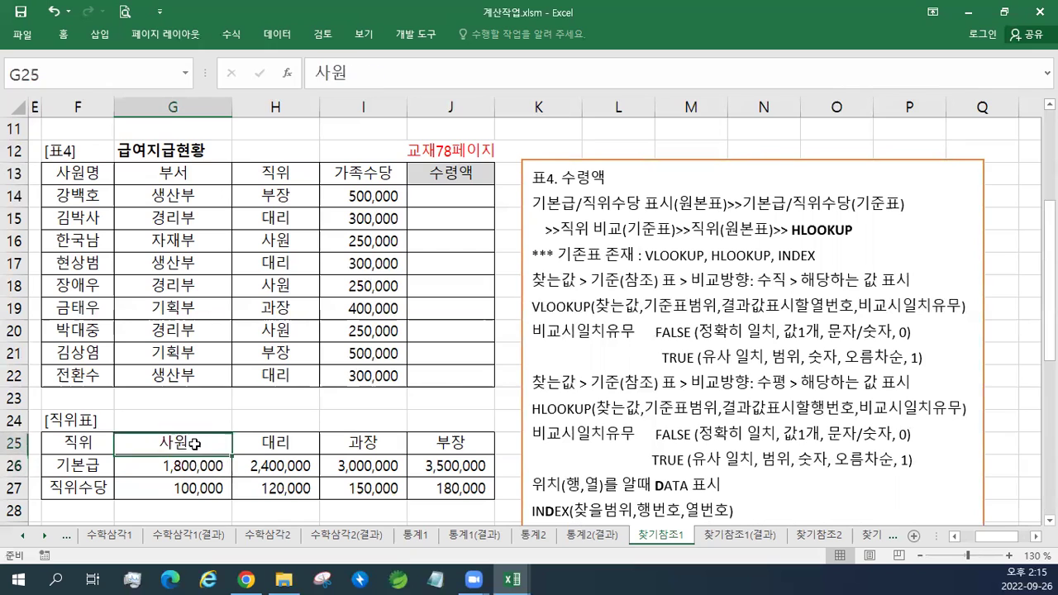
pyautogui.click(189, 486)
pyautogui.click(199, 444)
pyautogui.click(262, 441)
pyautogui.click(273, 465)
pyautogui.click(371, 440)
pyautogui.click(409, 466)
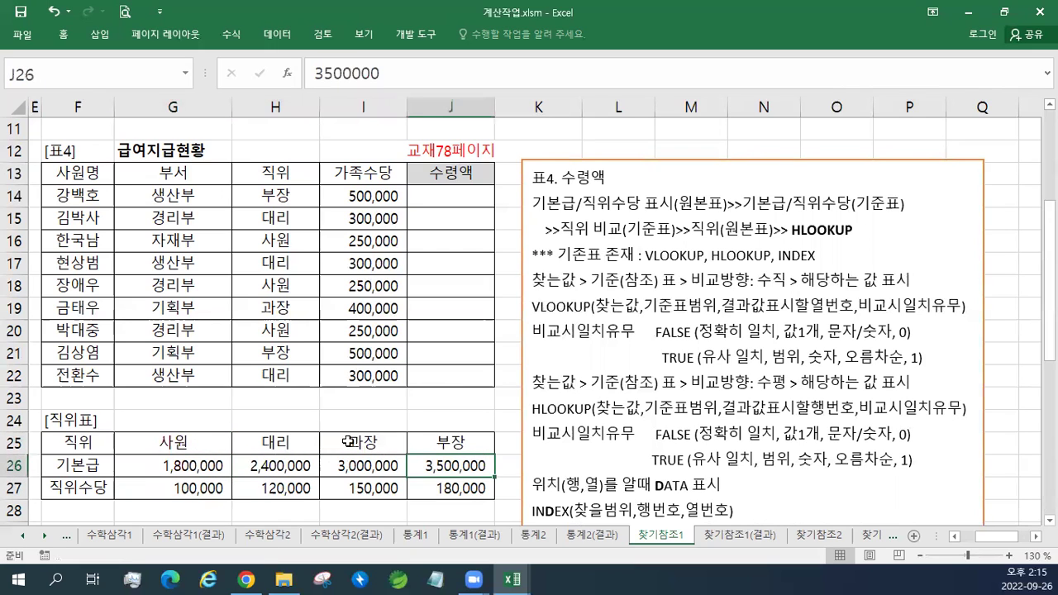
# - Enter =H14 in J14 to reference the first employee's 직위 as the lookup value
pyautogui.click(445, 196)
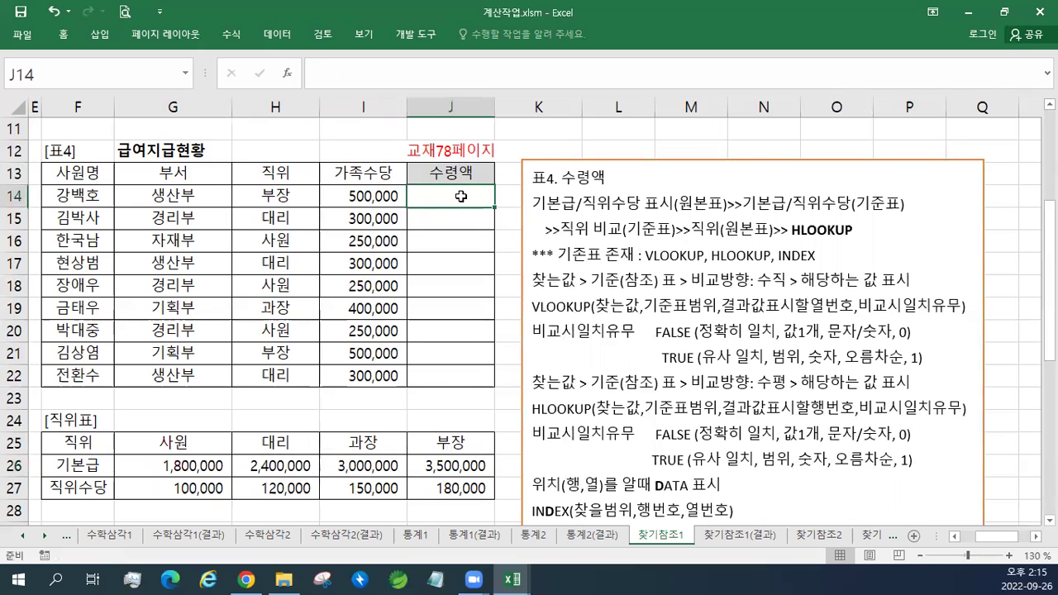
pyautogui.write('=')
pyautogui.click(273, 195)
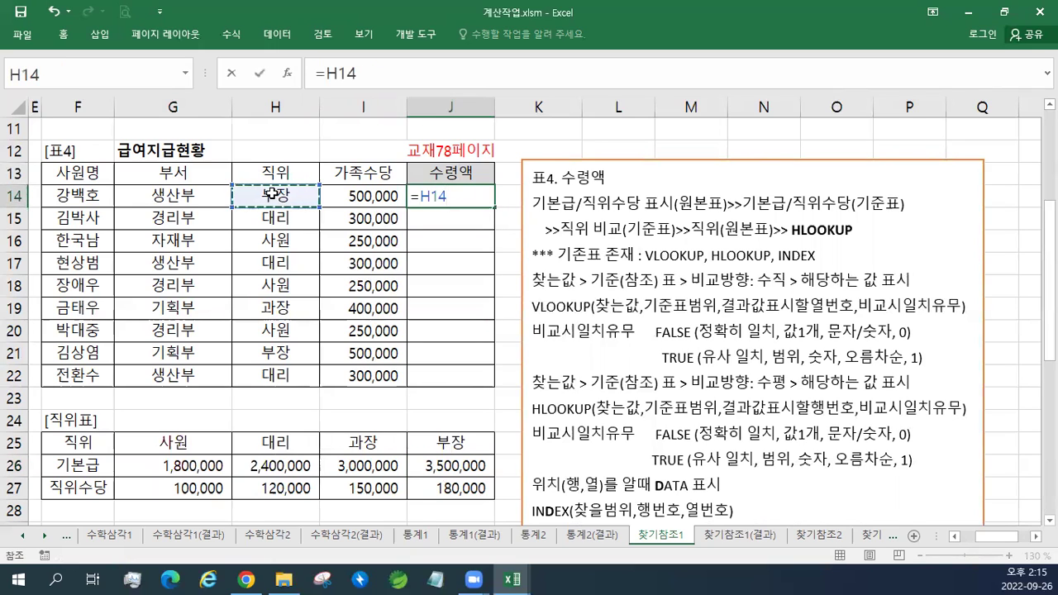
pyautogui.press('Return')
pyautogui.click(457, 197)
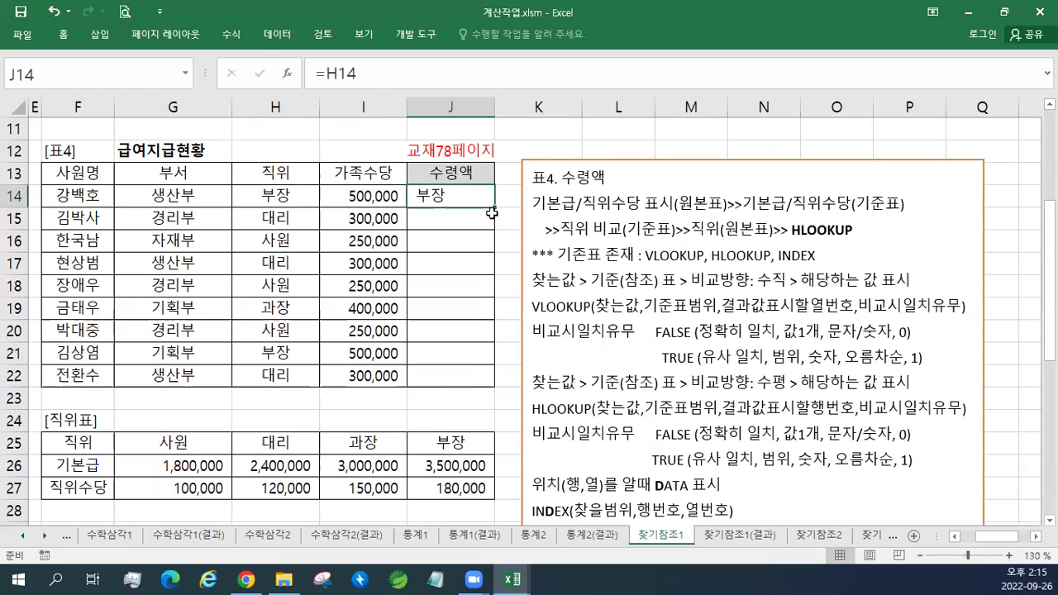
# - Fill the 직위 reference in J14 down to J22 and compare it with the 직위, 기본급 and 직위수당 rows of 직위표
pyautogui.moveTo(492, 213); pyautogui.dragTo(490, 382)
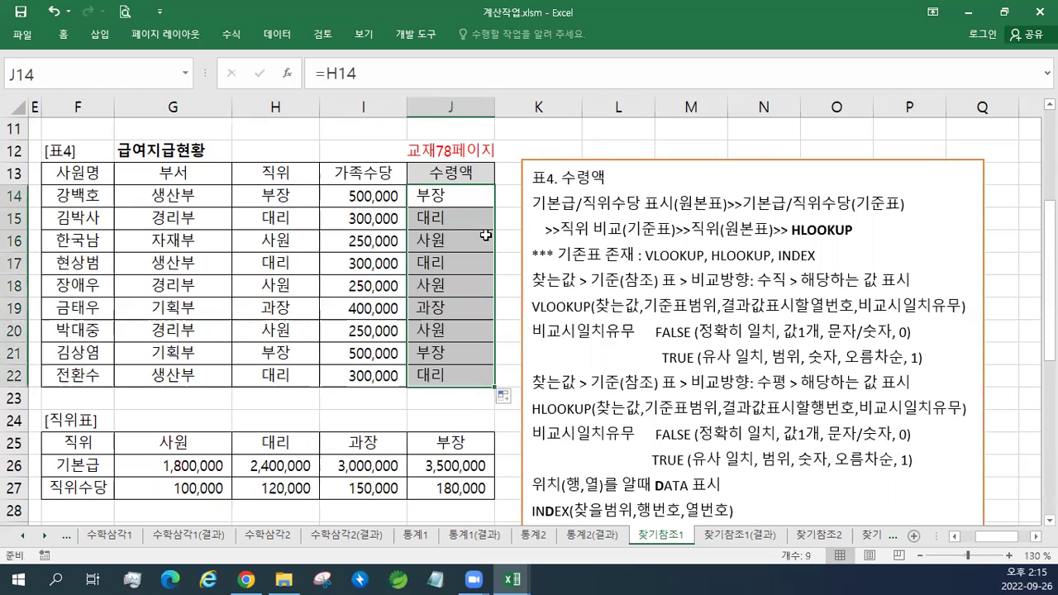
pyautogui.click(471, 190)
pyautogui.moveTo(178, 443); pyautogui.dragTo(454, 444)
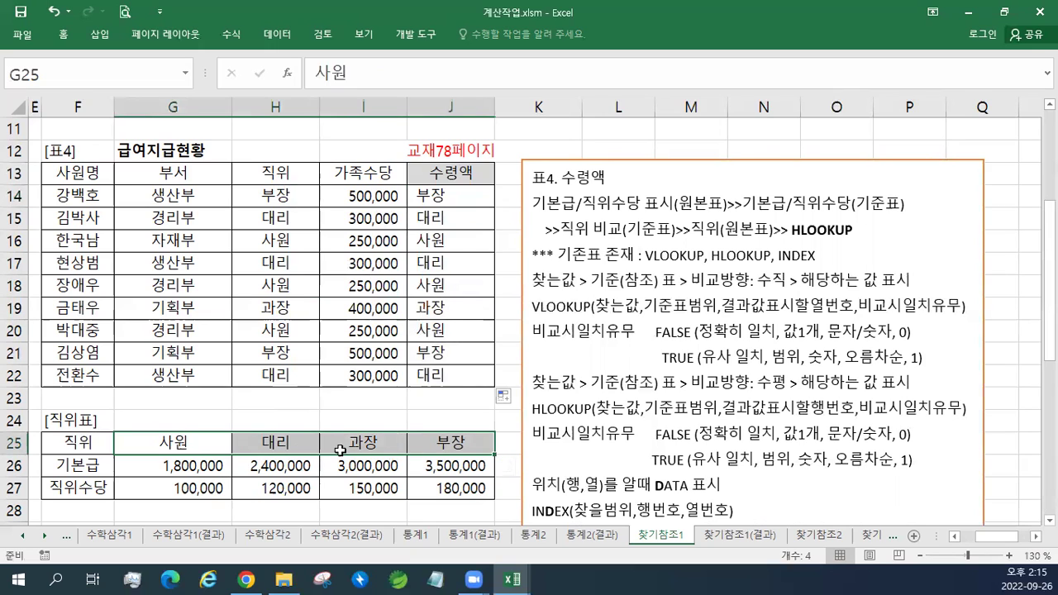
pyautogui.click(197, 470)
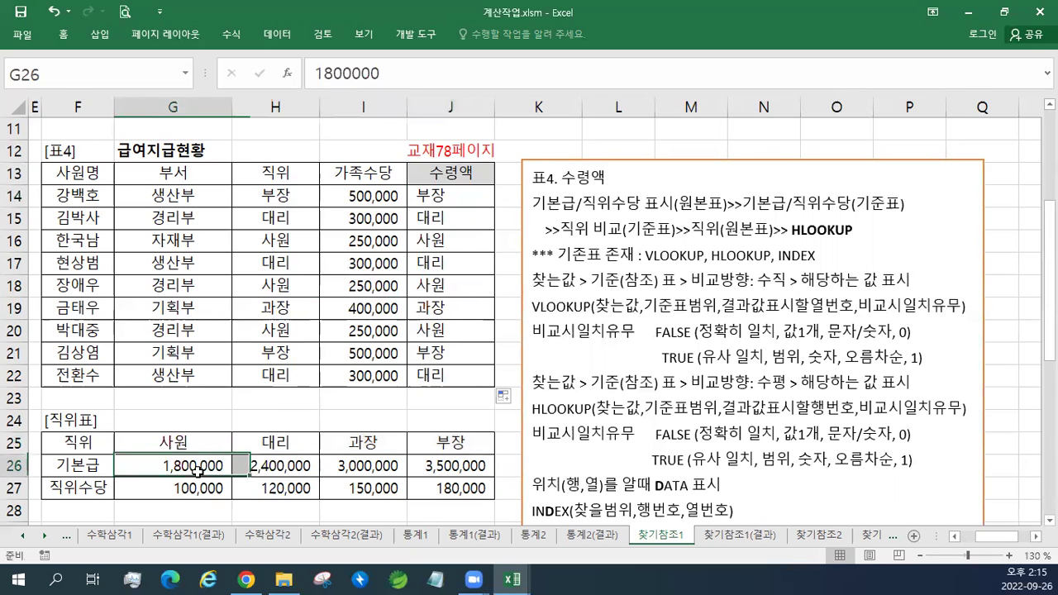
pyautogui.moveTo(253, 468); pyautogui.dragTo(459, 468)
pyautogui.moveTo(198, 492); pyautogui.dragTo(409, 490)
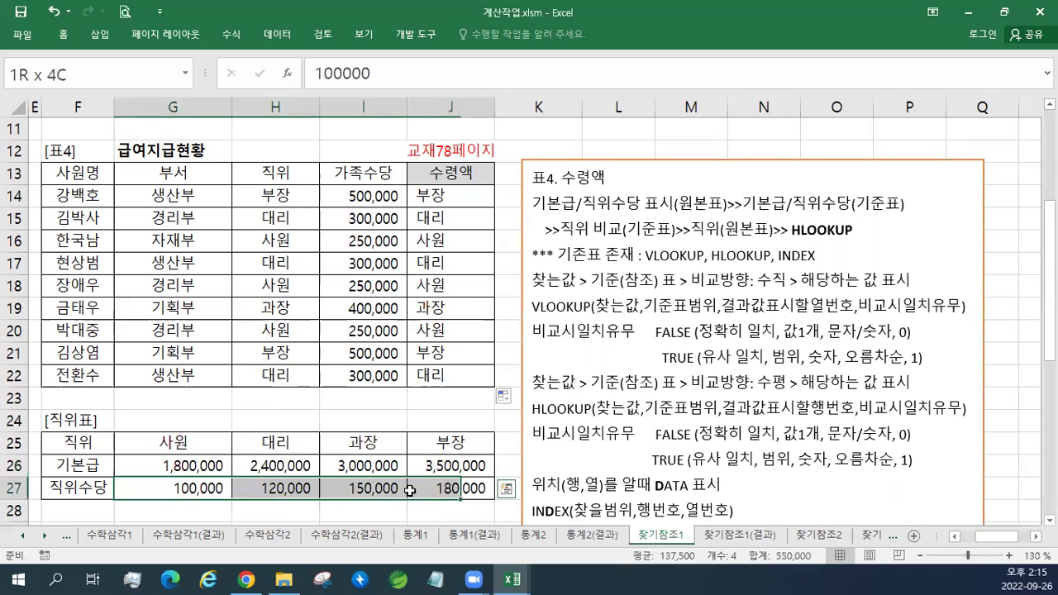
pyautogui.click(394, 489)
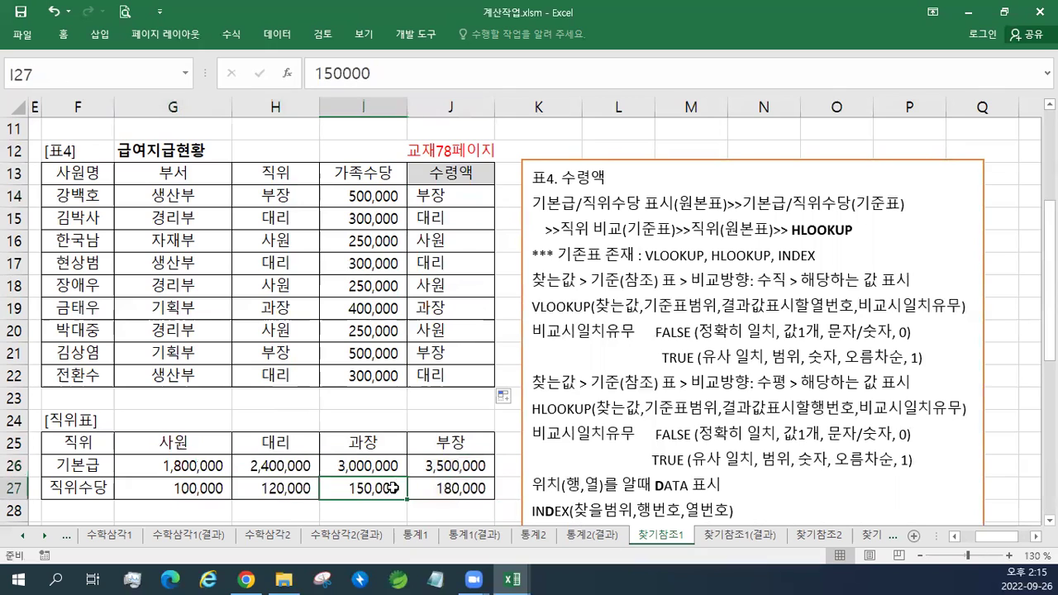
# - Turn the J14 formula into an HLOOKUP that uses H14 as its lookup value
pyautogui.click(472, 203)
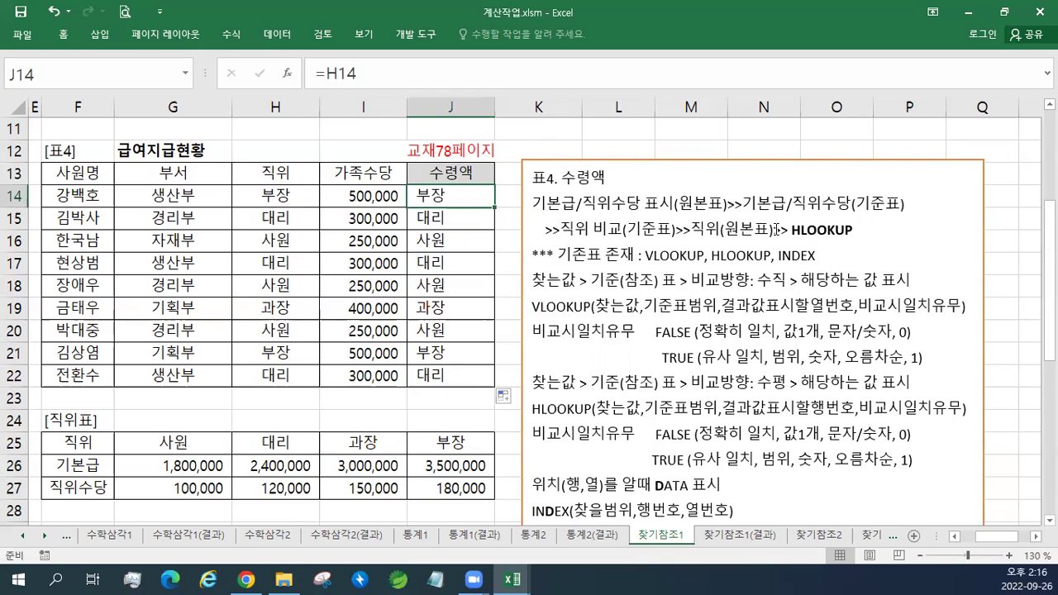
pyautogui.doubleClick(466, 203)
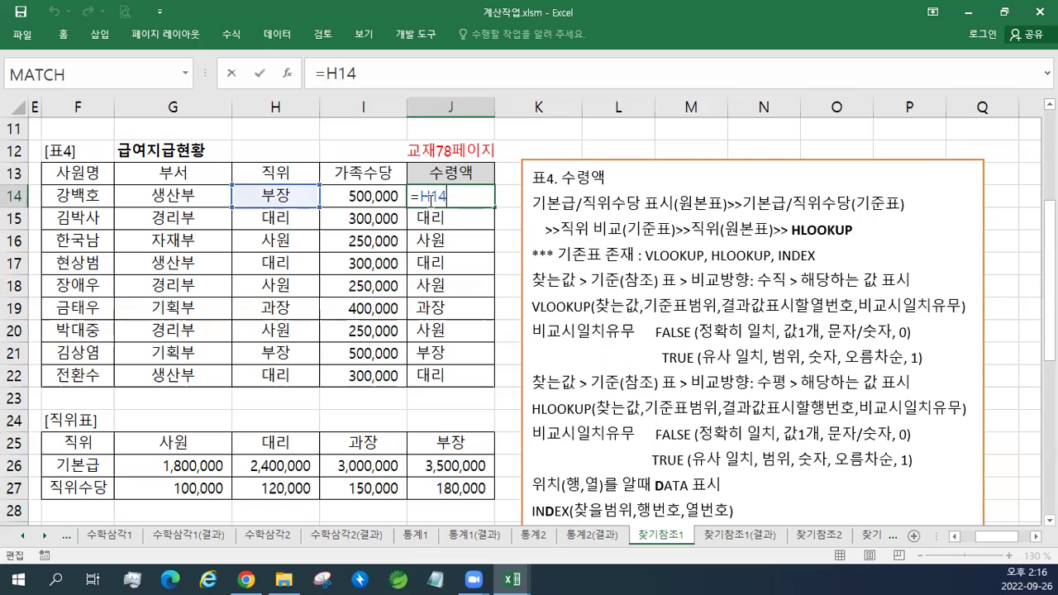
pyautogui.write('HLOOKUP')
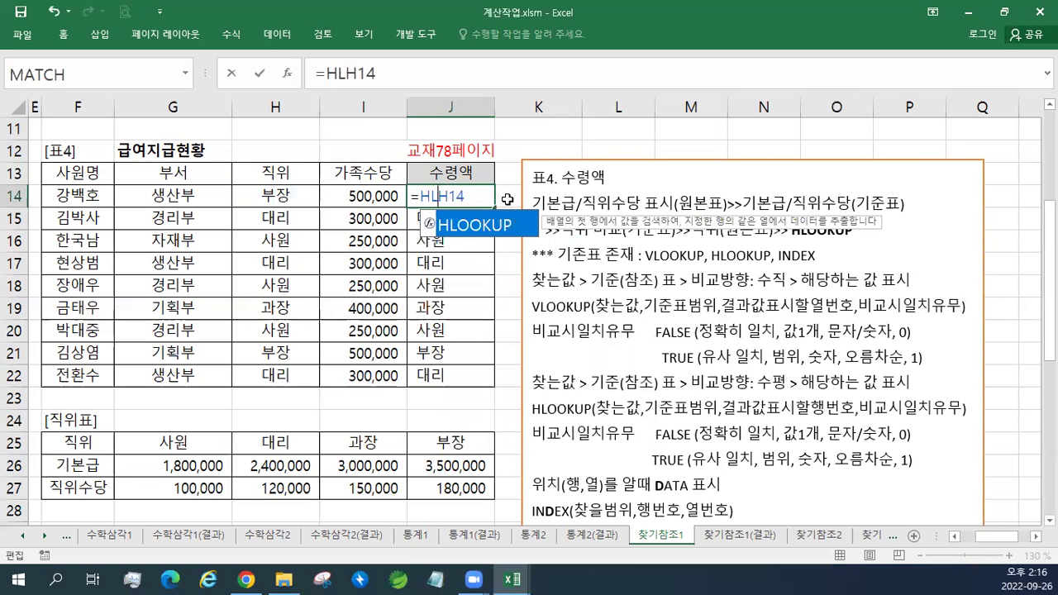
pyautogui.write('(')
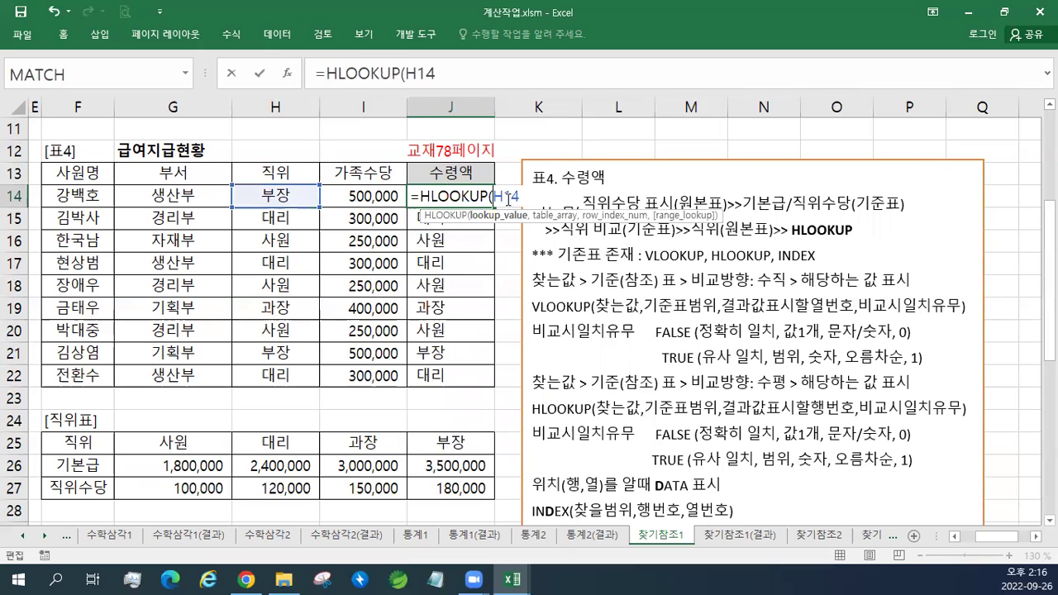
pyautogui.click(526, 191)
pyautogui.write(',')
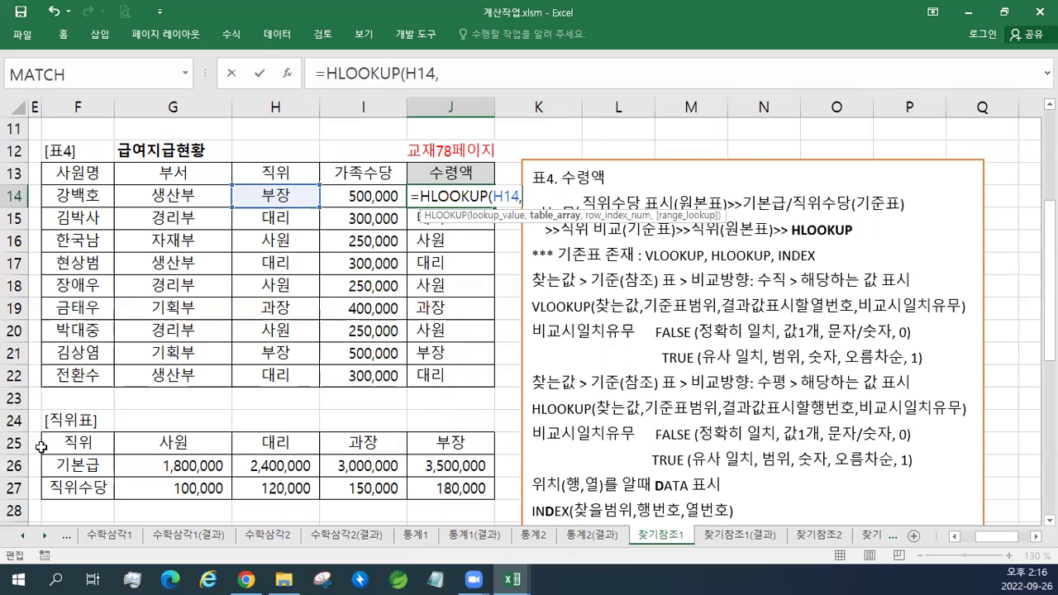
# - Complete the HLOOKUP with the absolute table range $G$25:$J$27, row number 2 and FALSE, followed by a plus sign
pyautogui.moveTo(169, 444); pyautogui.dragTo(474, 469)
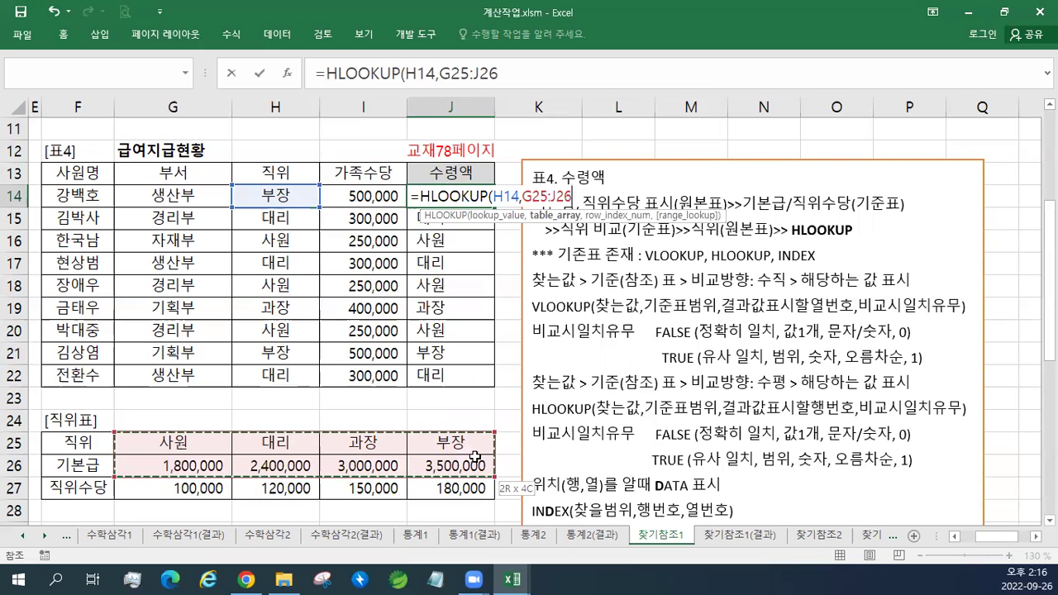
pyautogui.moveTo(476, 457); pyautogui.dragTo(464, 488)
pyautogui.press('F4')
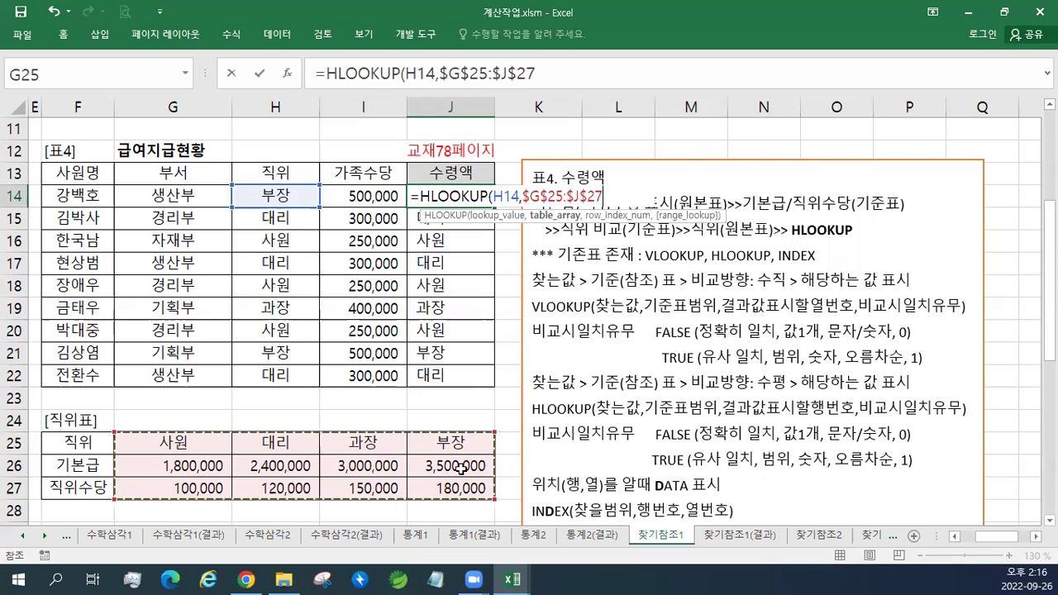
pyautogui.write(',')
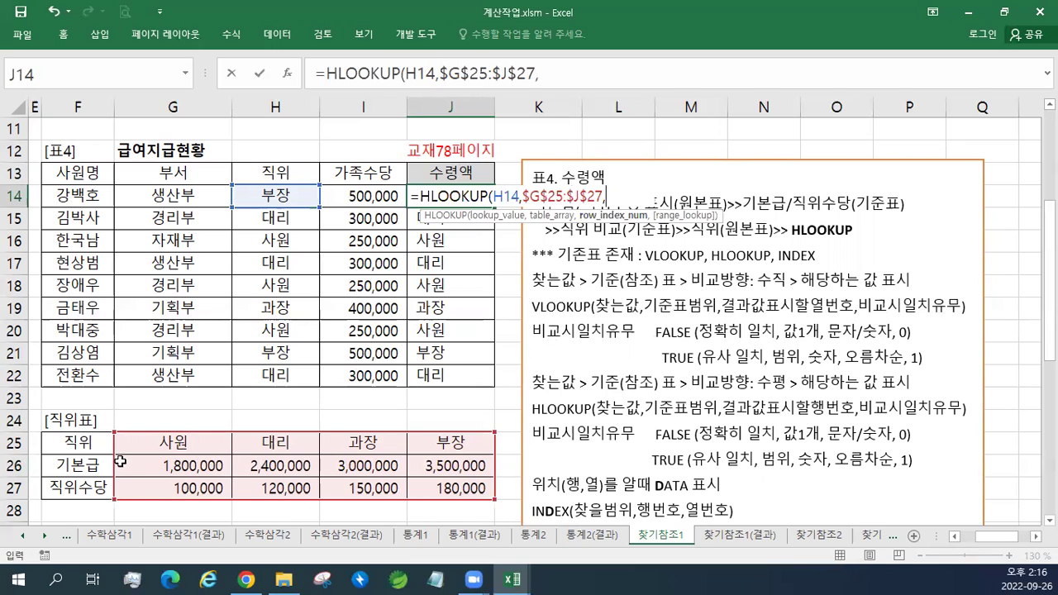
pyautogui.write('2,')
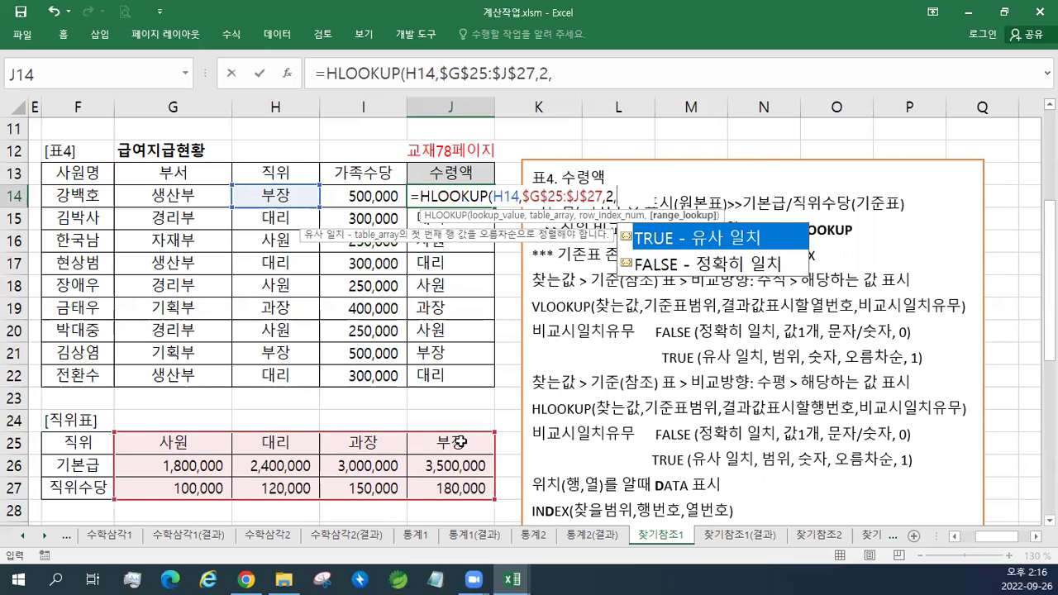
pyautogui.write('FALSE')
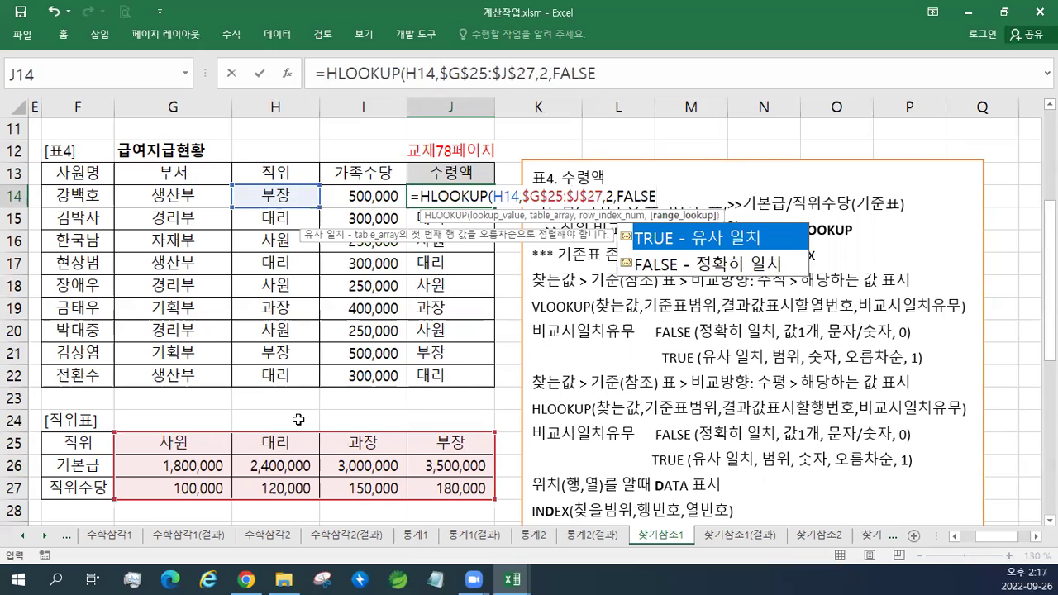
pyautogui.write(')+')
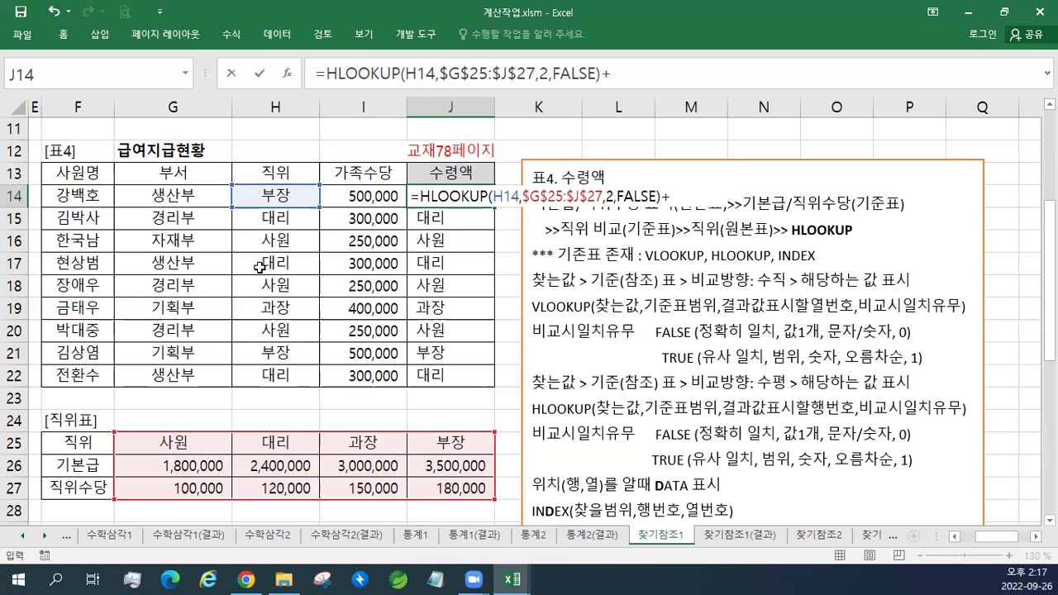
# - Duplicate the HLOOKUP term after the plus sign and set the copy's row number to 3 for the 직위수당
pyautogui.moveTo(421, 196); pyautogui.dragTo(662, 192)
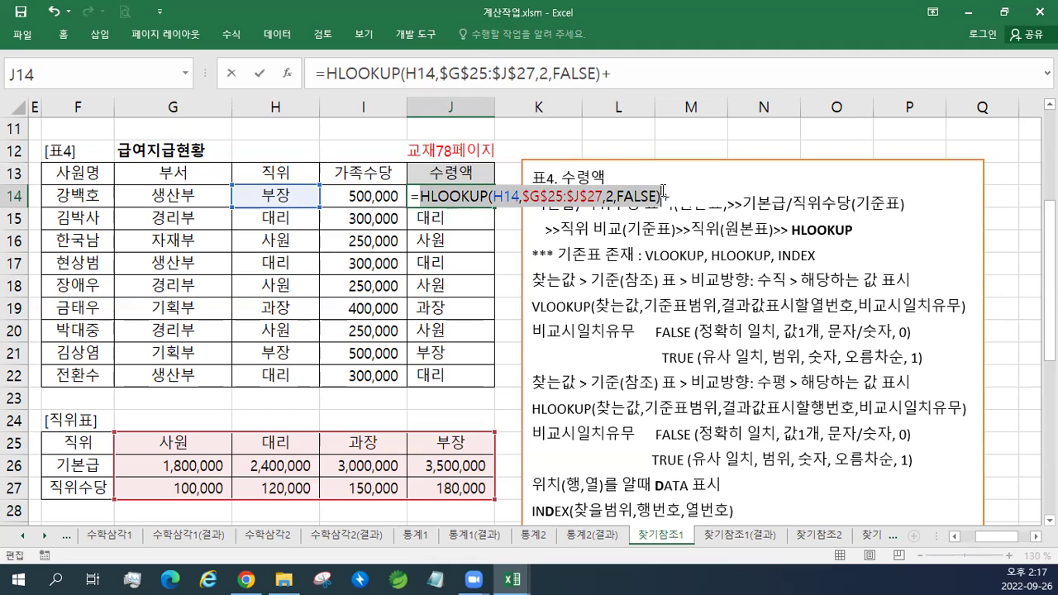
pyautogui.rightClick(573, 198)
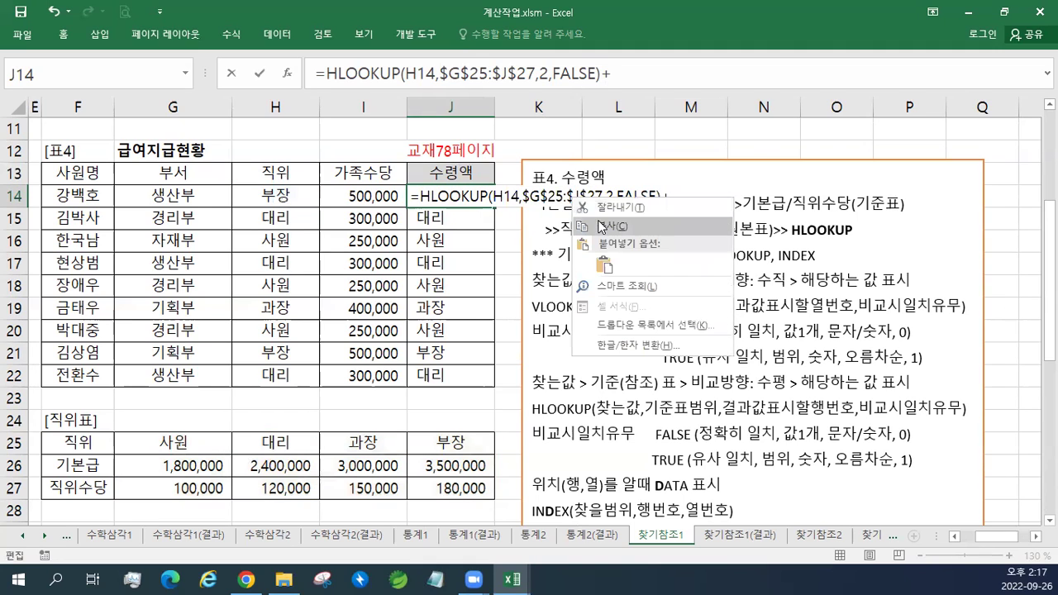
pyautogui.click(608, 226)
pyautogui.rightClick(682, 199)
pyautogui.click(716, 261)
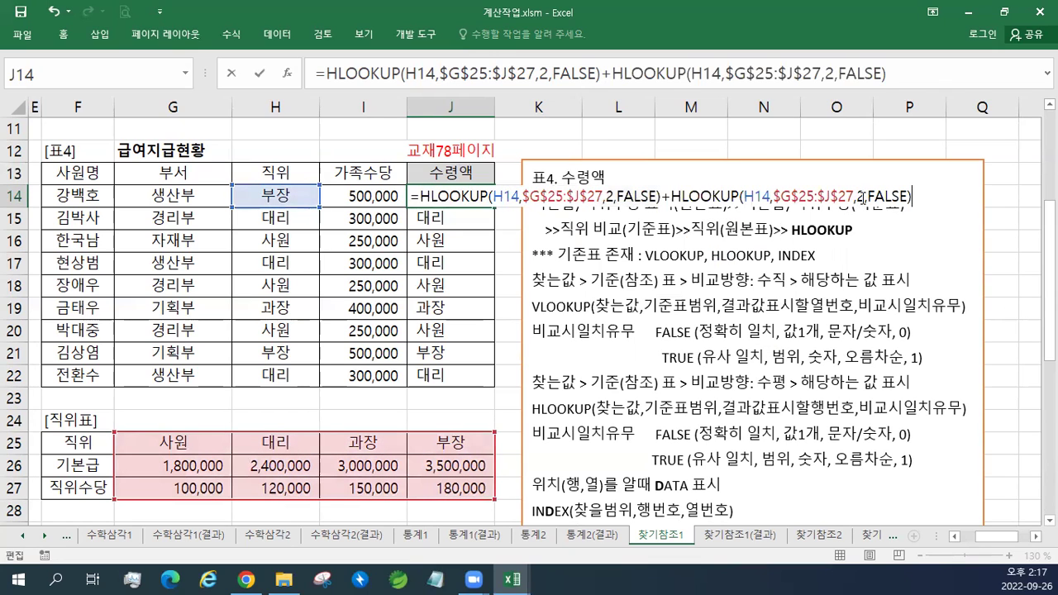
pyautogui.click(865, 198)
pyautogui.press('BackSpace')
pyautogui.write('3')
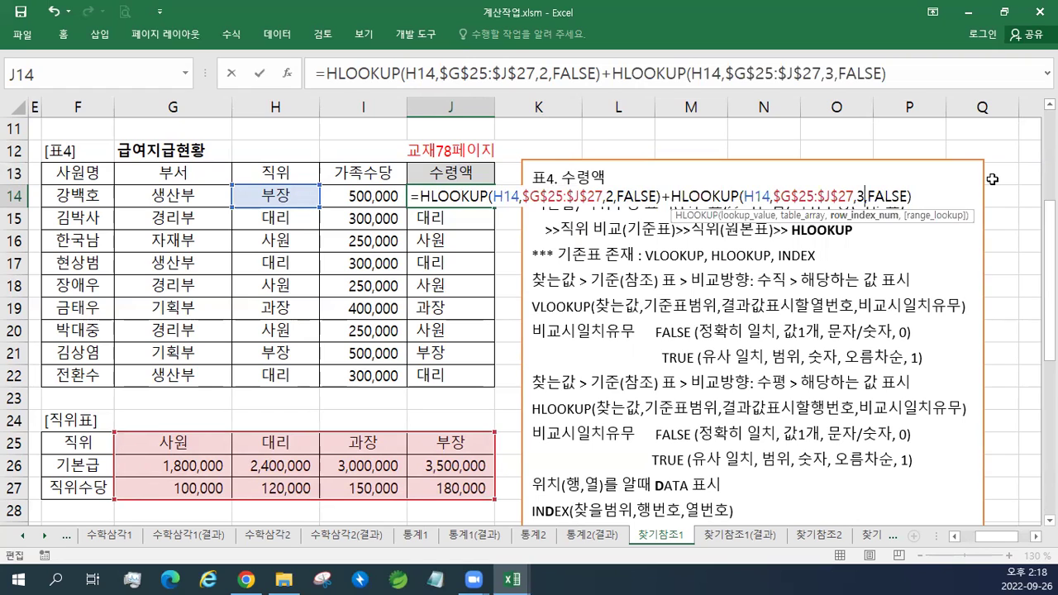
# - Add the 가족수당 in I14 to the J14 formula and fill the formula down to J22
pyautogui.click(945, 193)
pyautogui.write('+')
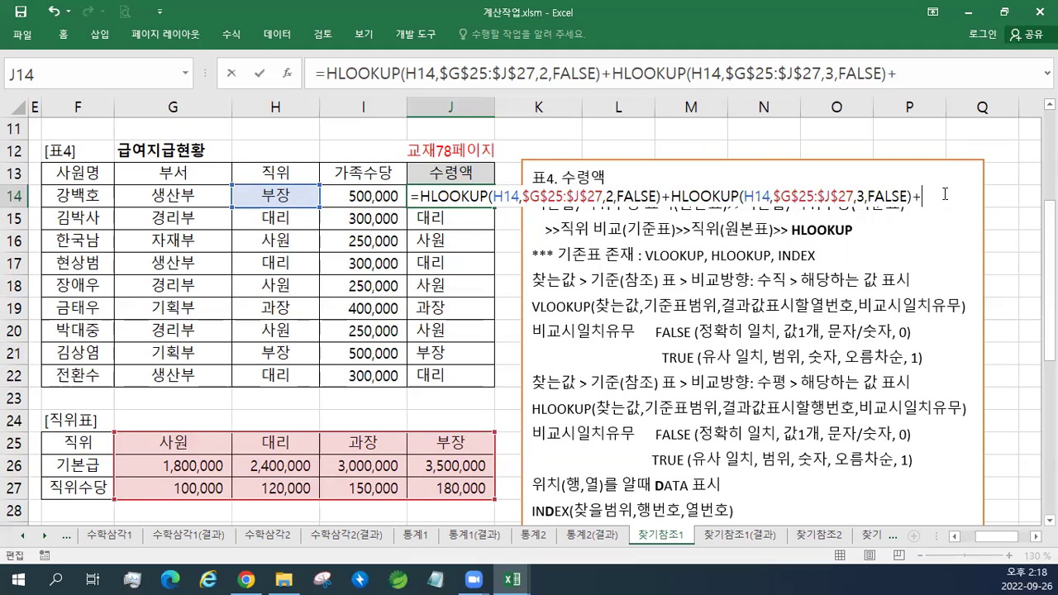
pyautogui.click(344, 195)
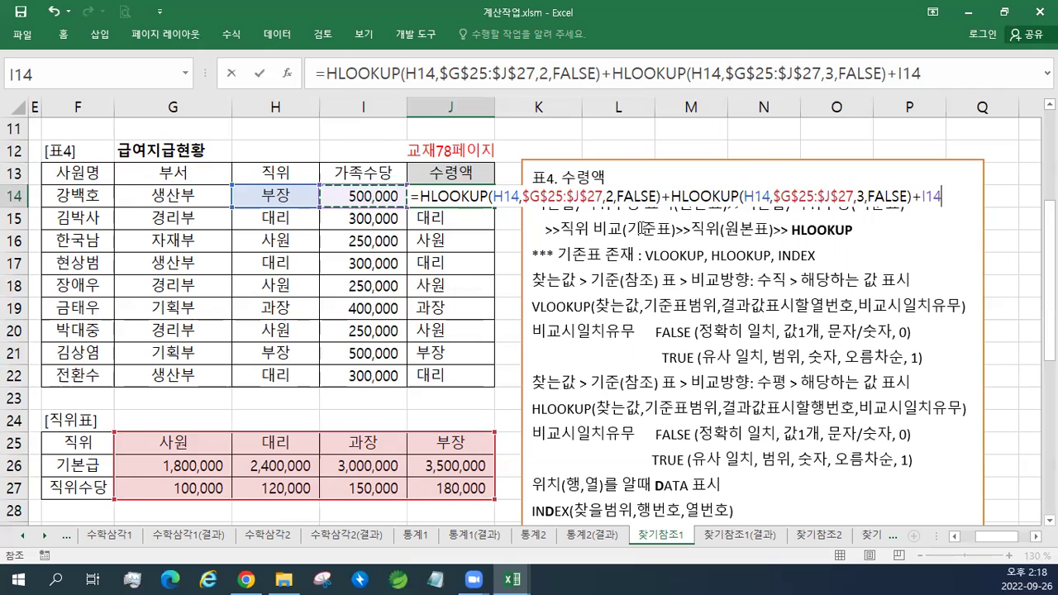
pyautogui.hotkey('ctrl', 'Return')
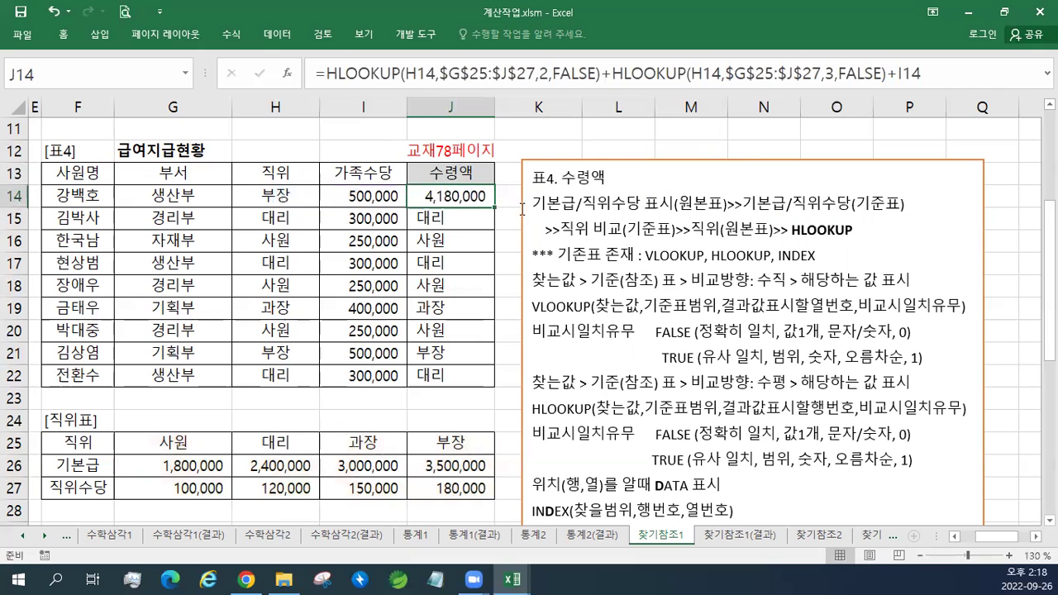
pyautogui.moveTo(495, 207); pyautogui.dragTo(493, 383)
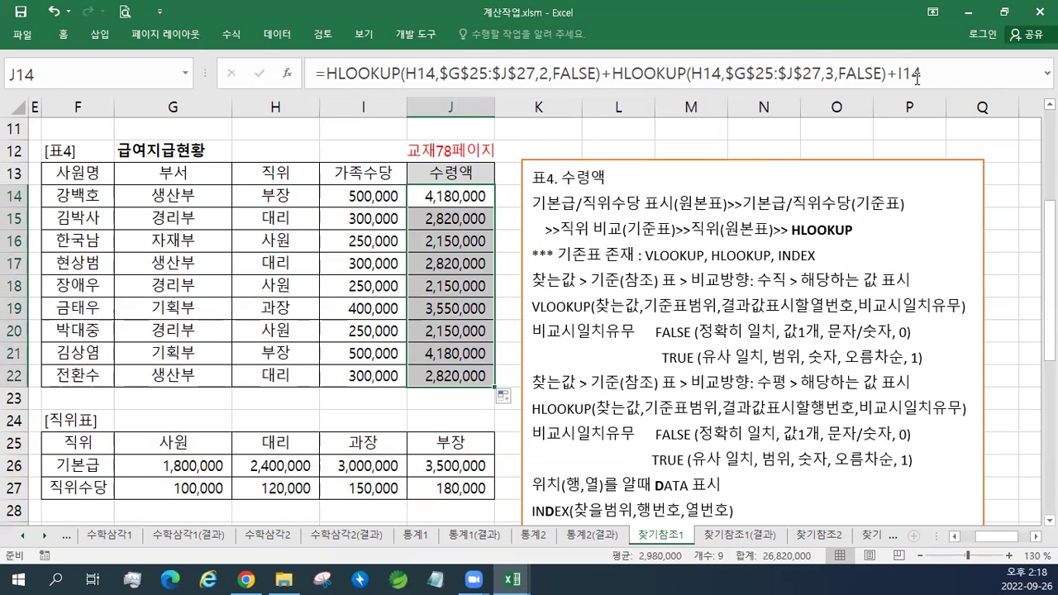
# - Paste the two HLOOKUP answer formulas with ranges $G$25:$J$26 and $G$25:$J$27 under the 표4. 수령액 heading and remove the leftover blank line
pyautogui.press('F2')
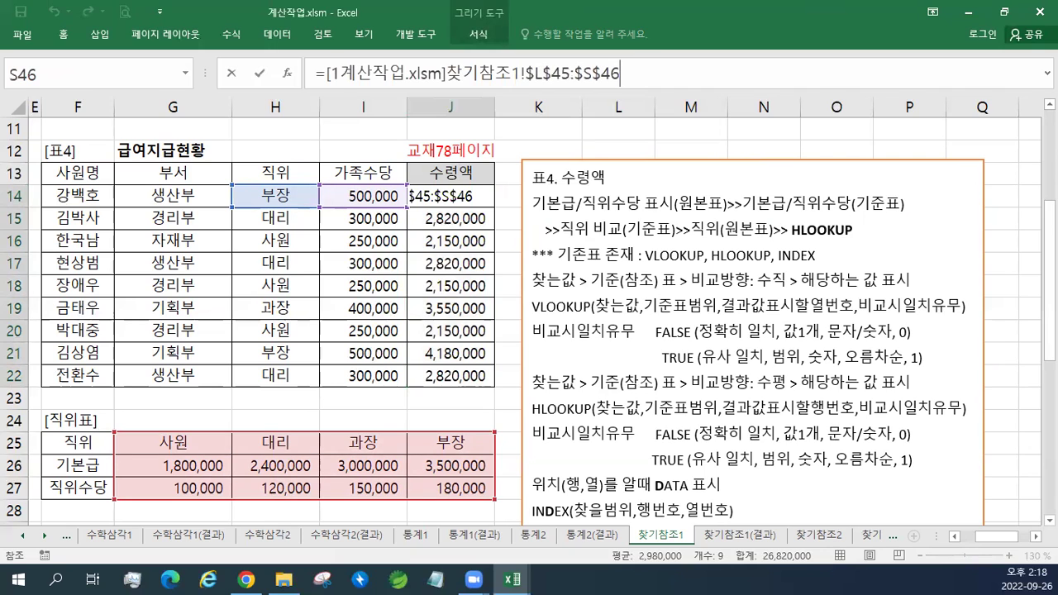
pyautogui.press('Escape')
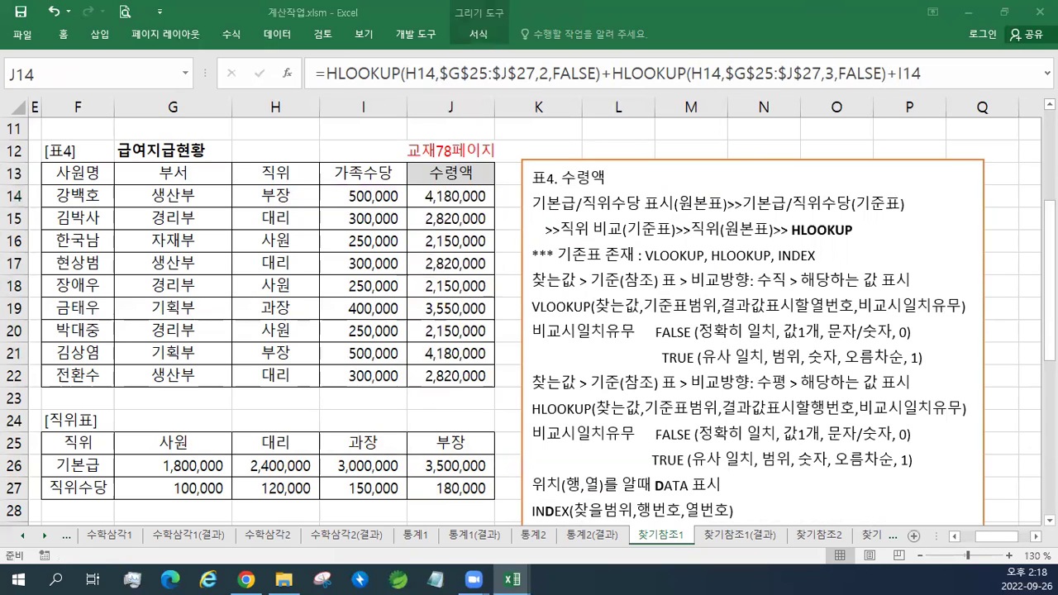
pyautogui.click(620, 178)
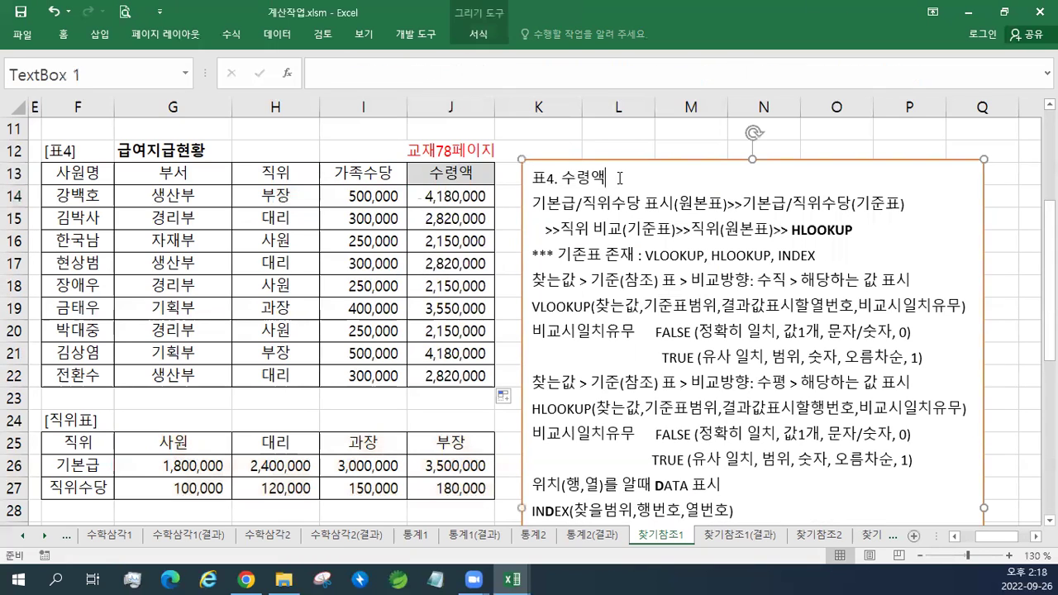
pyautogui.press('Return')
pyautogui.hotkey('ctrl', 'v')
pyautogui.click(565, 254)
pyautogui.click(573, 290)
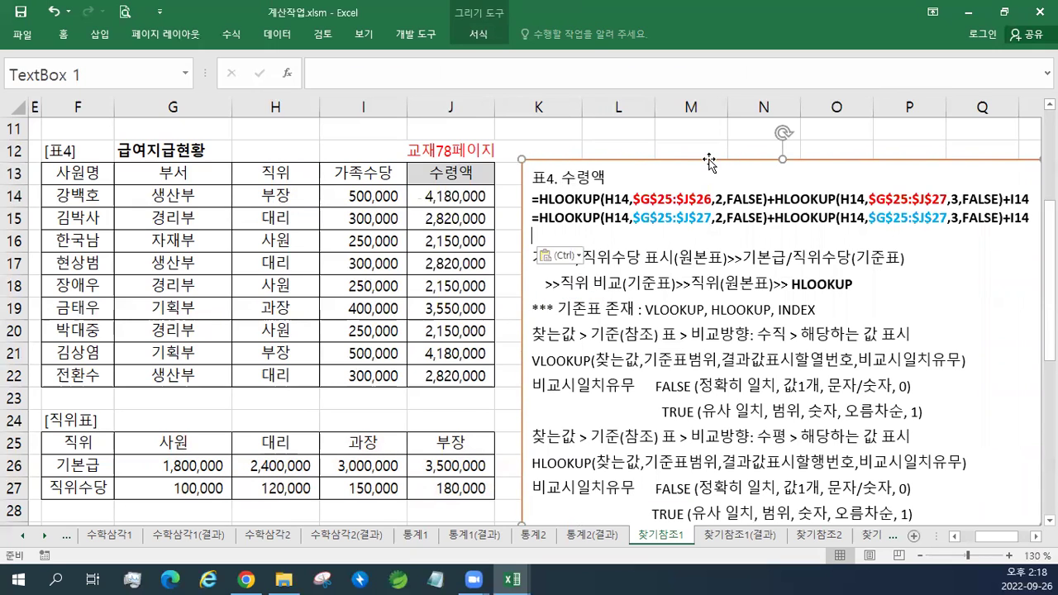
pyautogui.press('Delete')
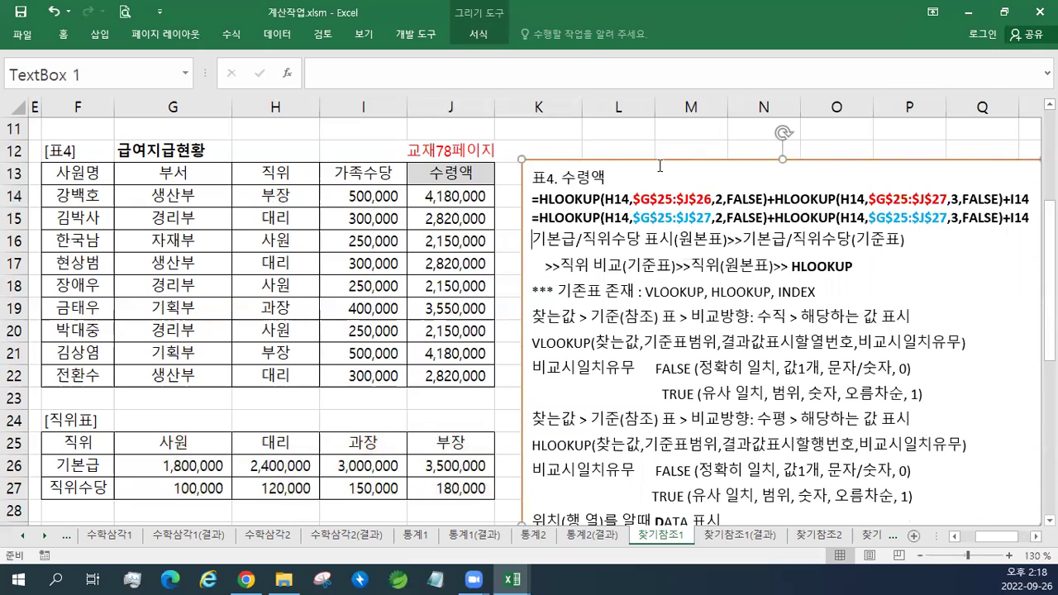
# - Enlarge the font of the two pasted HLOOKUP formulas and move the note box so both lines fit on screen
pyautogui.moveTo(660, 166); pyautogui.dragTo(491, 269)
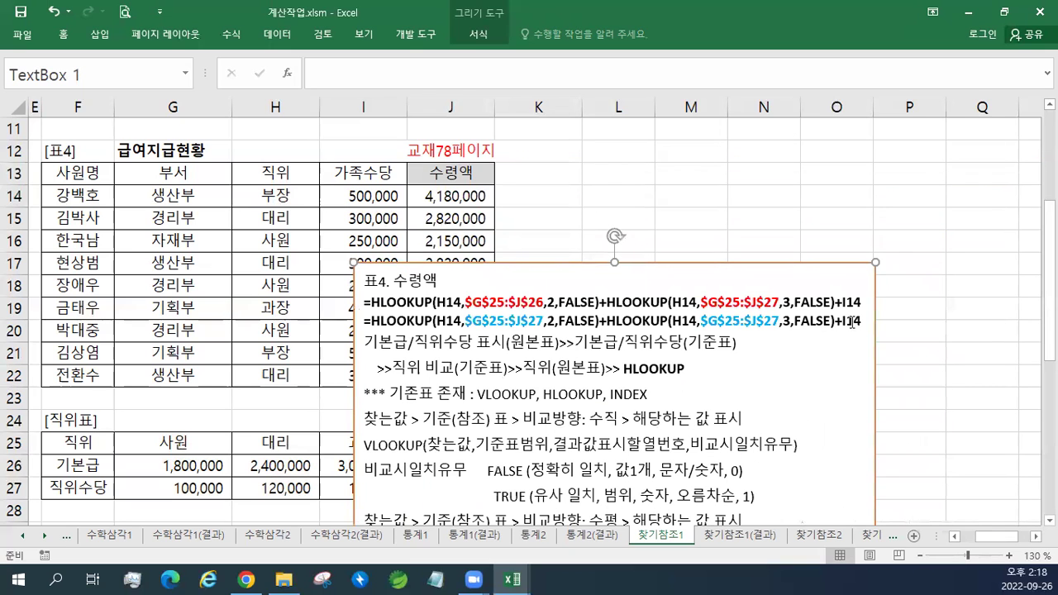
pyautogui.moveTo(862, 322); pyautogui.dragTo(364, 302)
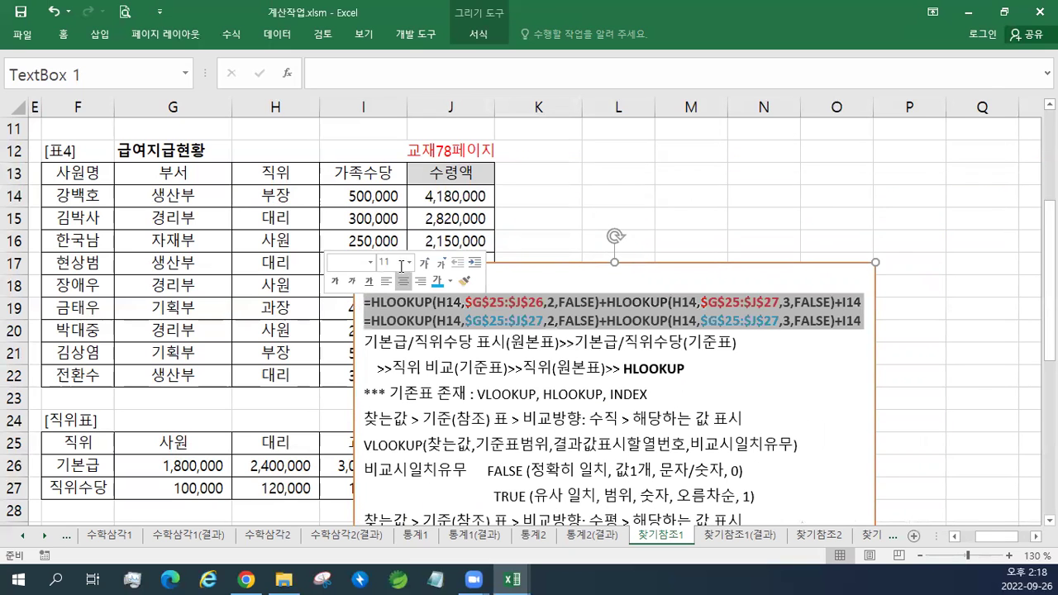
pyautogui.click(424, 263)
pyautogui.click(424, 262)
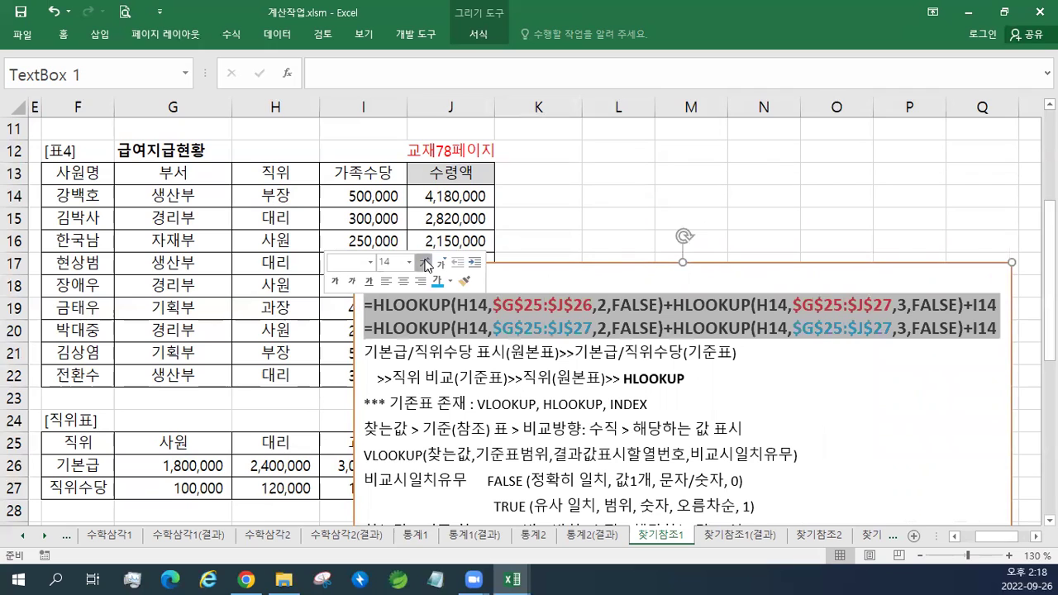
pyautogui.moveTo(545, 262); pyautogui.dragTo(304, 260)
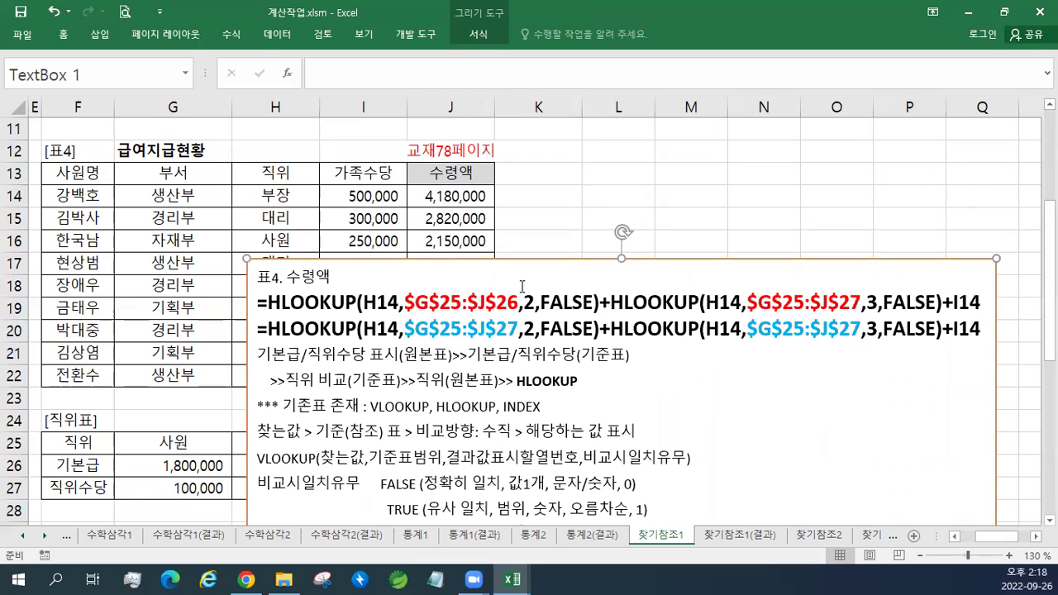
# - Compare the table ranges used in the red and blue versions of the HLOOKUP answer formula
pyautogui.click(463, 198)
pyautogui.moveTo(259, 333); pyautogui.dragTo(982, 334)
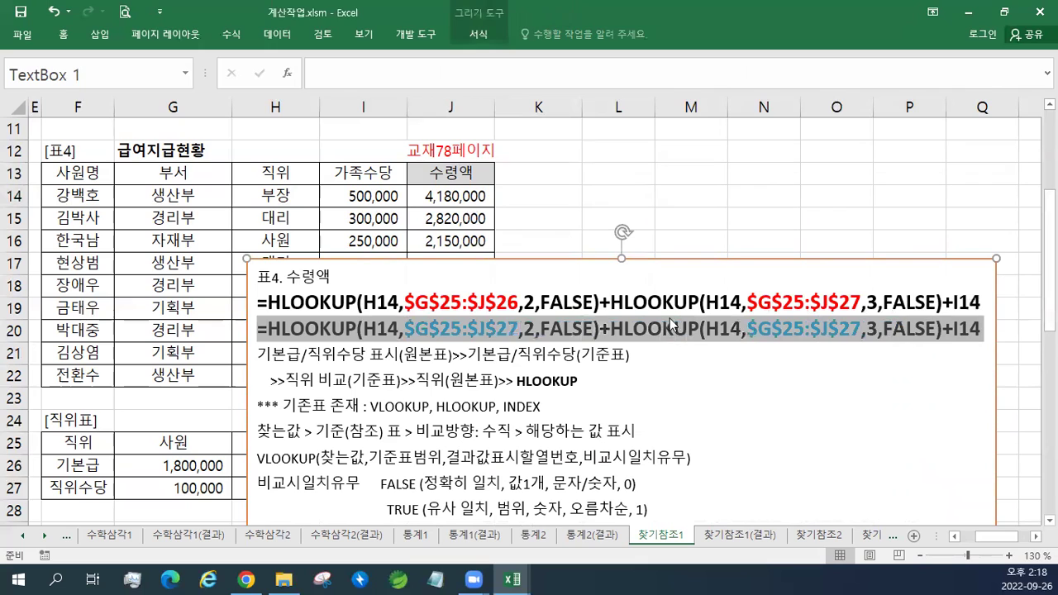
pyautogui.click(484, 302)
pyautogui.click(466, 329)
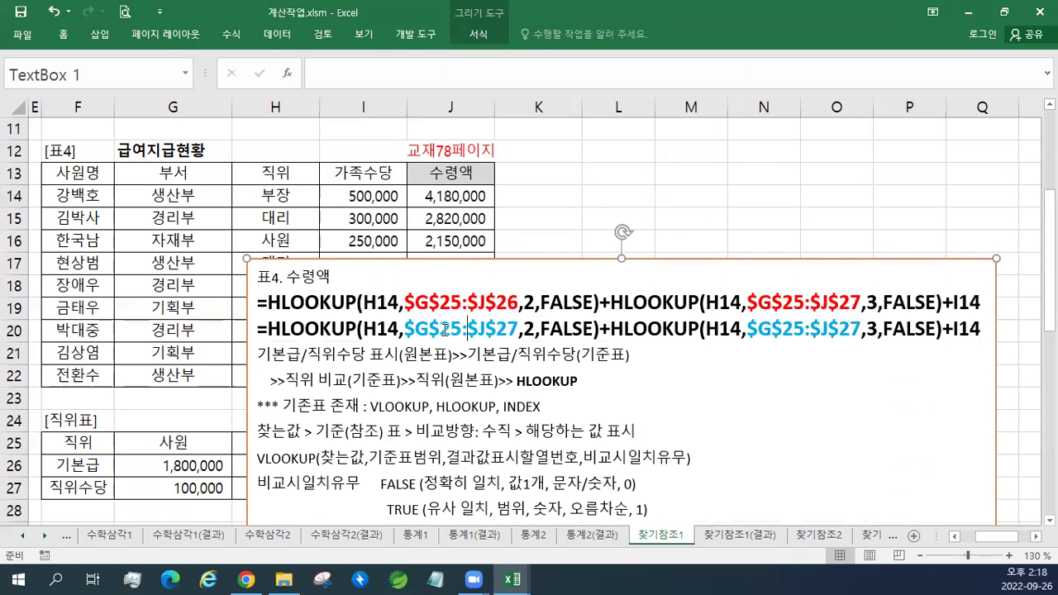
# - Move the note box clear of the 교재78페이지 label in J12 and copy that label to I1 above 등급
pyautogui.scroll(1, 445, 329)
pyautogui.scroll(3, 444, 332)
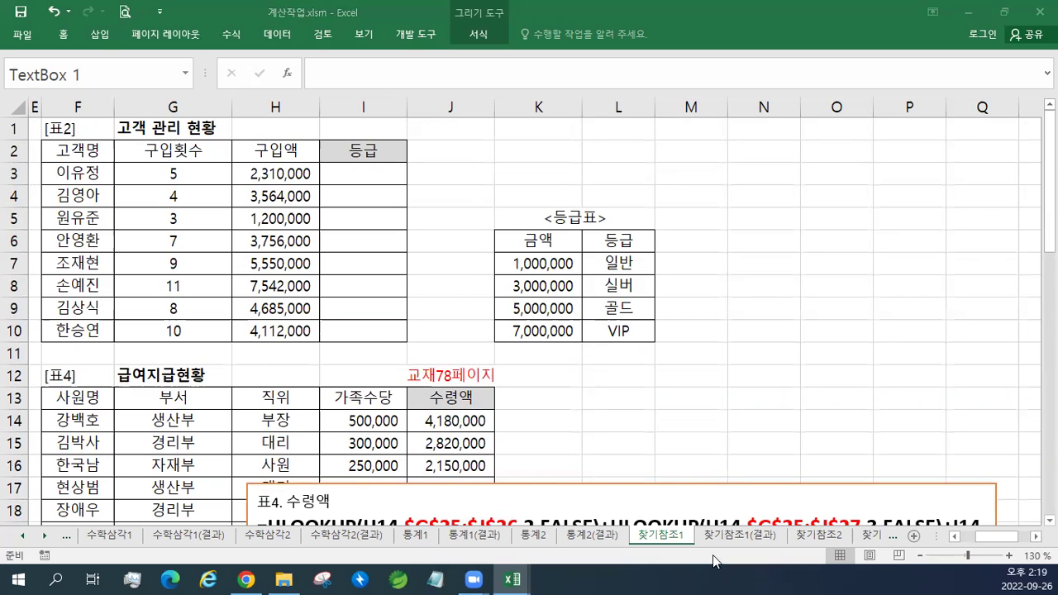
pyautogui.click(686, 485)
pyautogui.moveTo(687, 485); pyautogui.dragTo(690, 421)
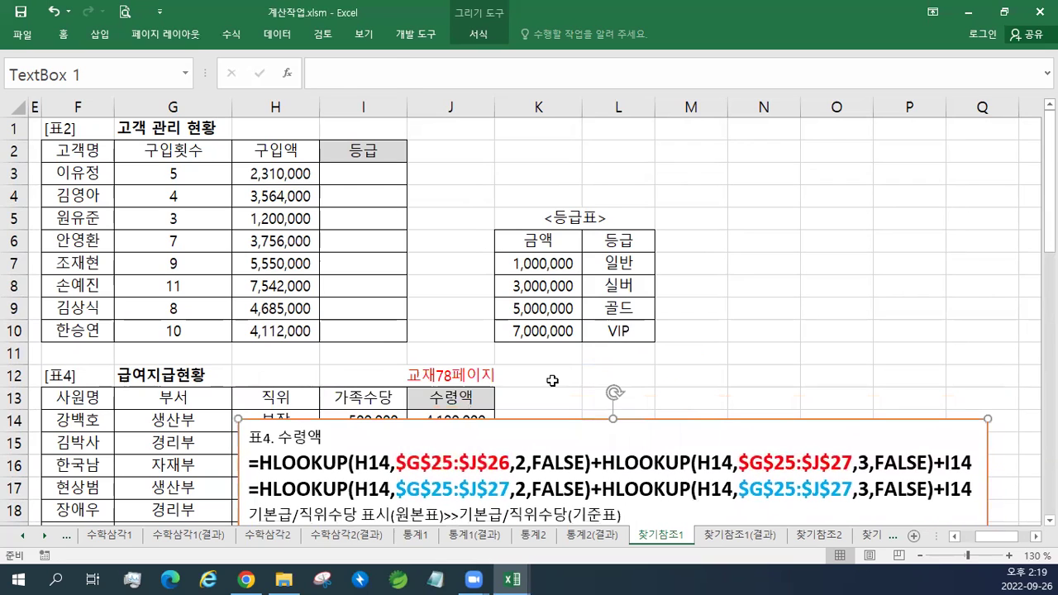
pyautogui.click(470, 372)
pyautogui.moveTo(453, 366); pyautogui.dragTo(328, 137)
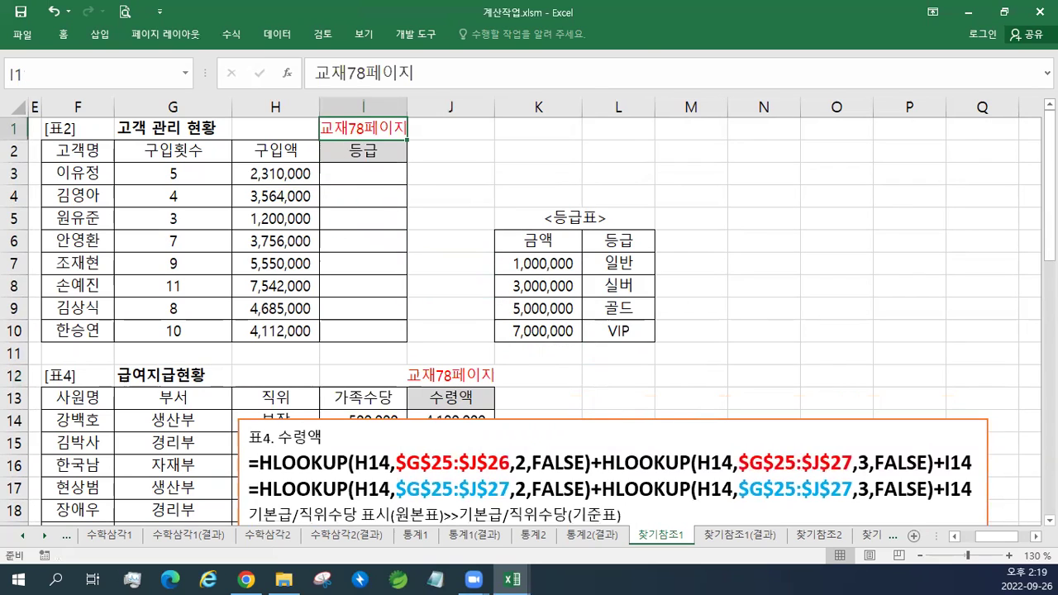
pyautogui.click(463, 436)
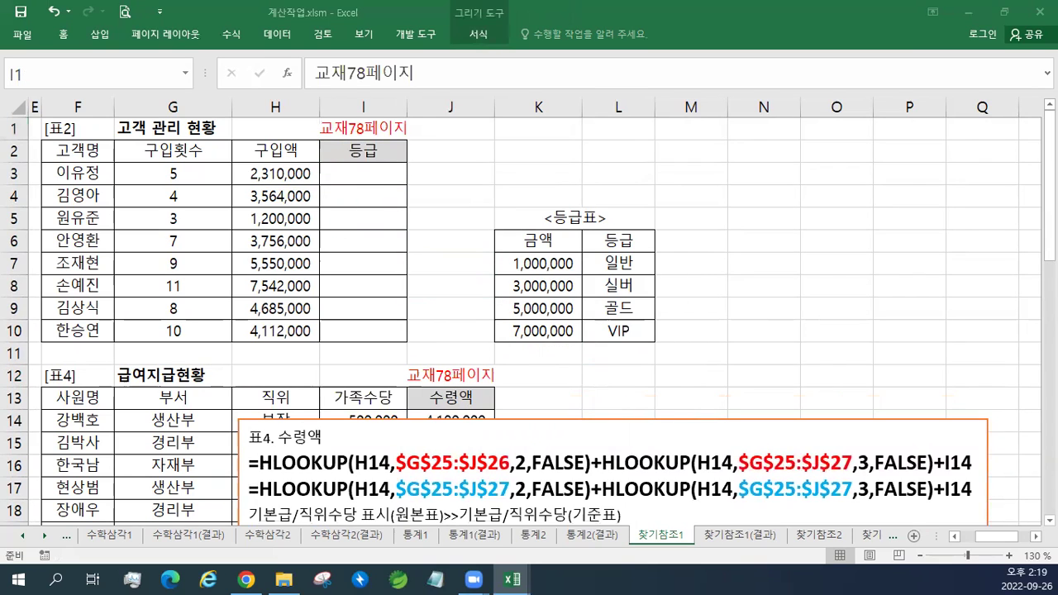
# - Paste the 표2. 등급 VLOOKUP notes at the start of the note box and place the box just below 표2
pyautogui.click(610, 420)
pyautogui.moveTo(611, 420); pyautogui.dragTo(617, 273)
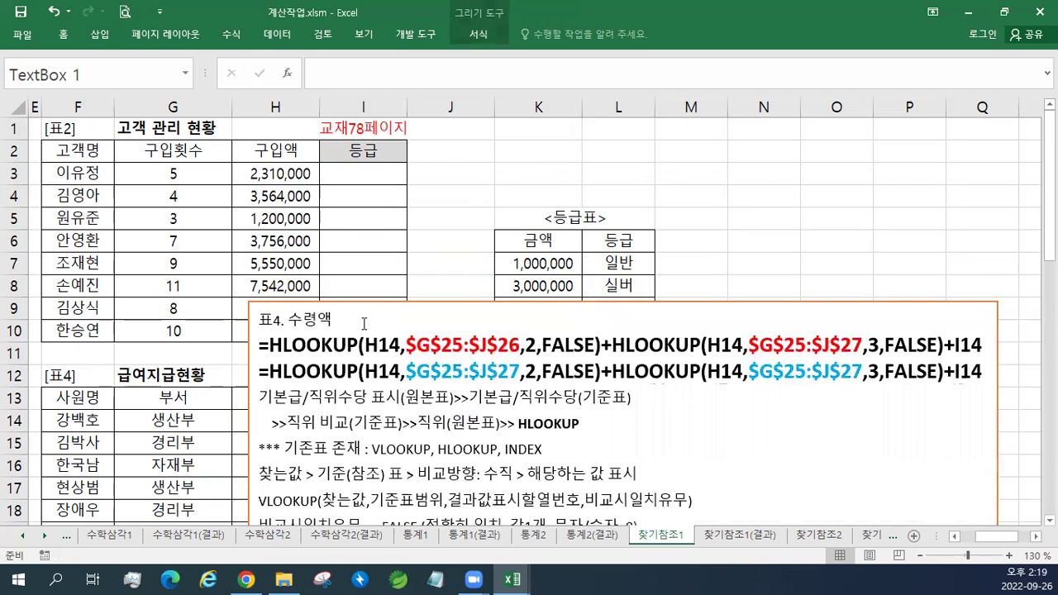
pyautogui.click(261, 323)
pyautogui.press('Return')
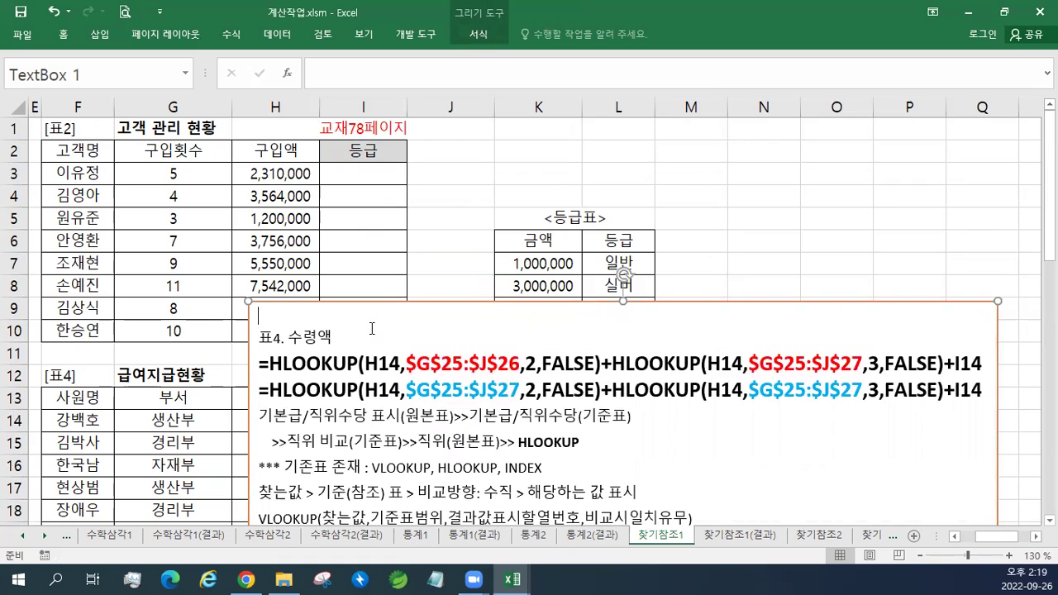
pyautogui.hotkey('ctrl', 'v')
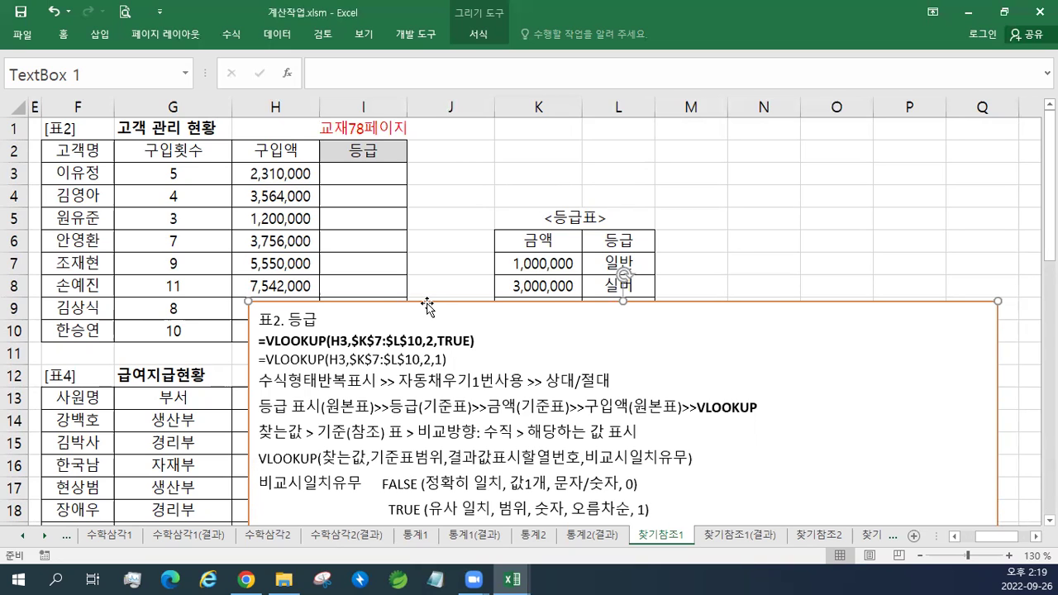
pyautogui.moveTo(428, 306); pyautogui.dragTo(428, 347)
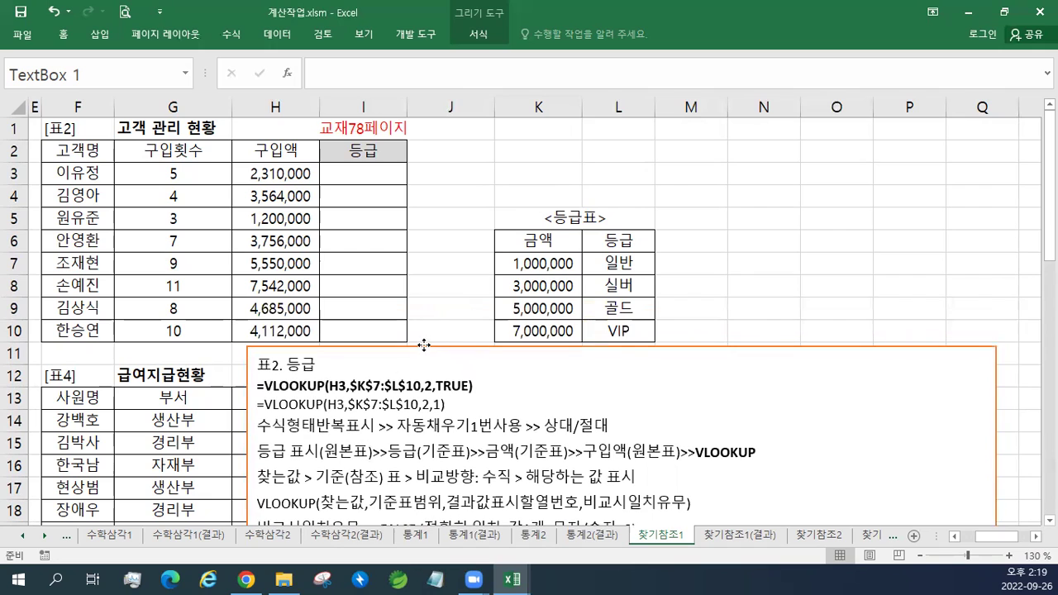
# - Examine how the 금액 and 등급 columns of 등급표 relate to the 구입액 and 등급 columns of 표2
pyautogui.click(380, 174)
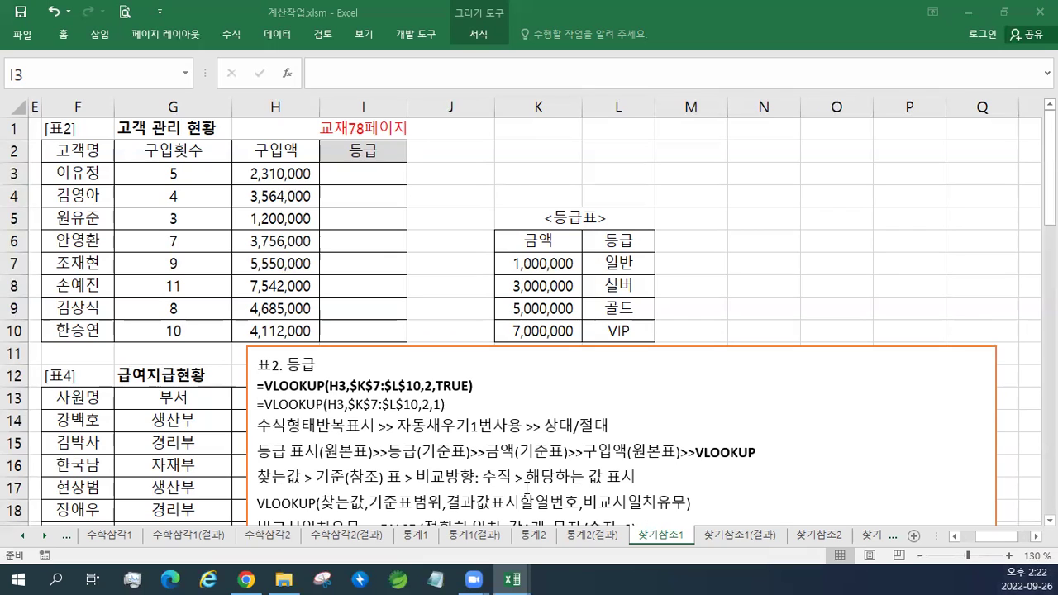
pyautogui.press('Escape')
pyautogui.moveTo(621, 263); pyautogui.dragTo(613, 328)
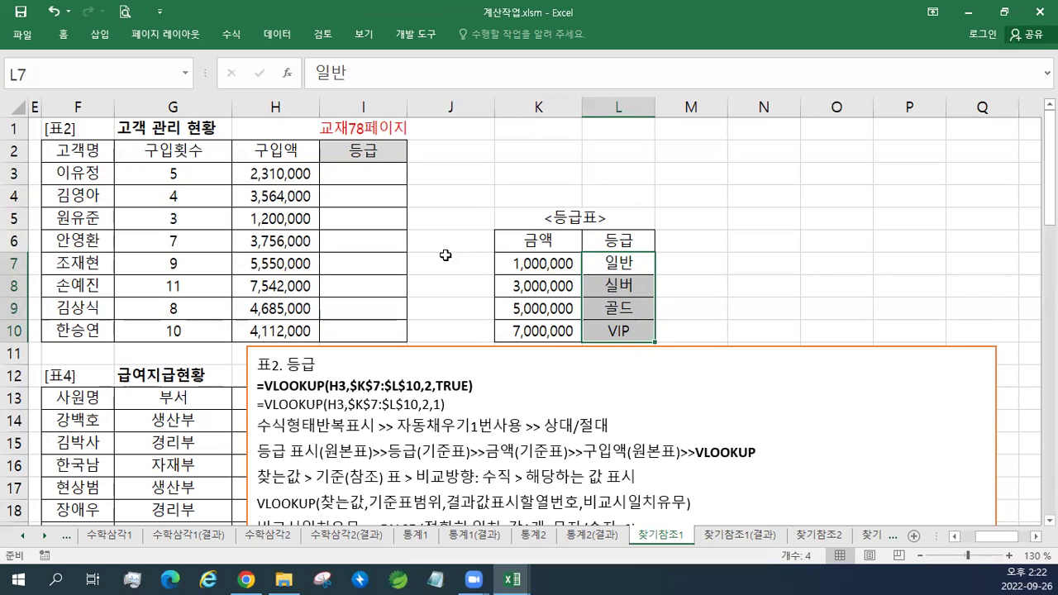
pyautogui.moveTo(379, 174); pyautogui.dragTo(378, 327)
pyautogui.moveTo(636, 262); pyautogui.dragTo(618, 331)
pyautogui.moveTo(578, 264); pyautogui.dragTo(551, 331)
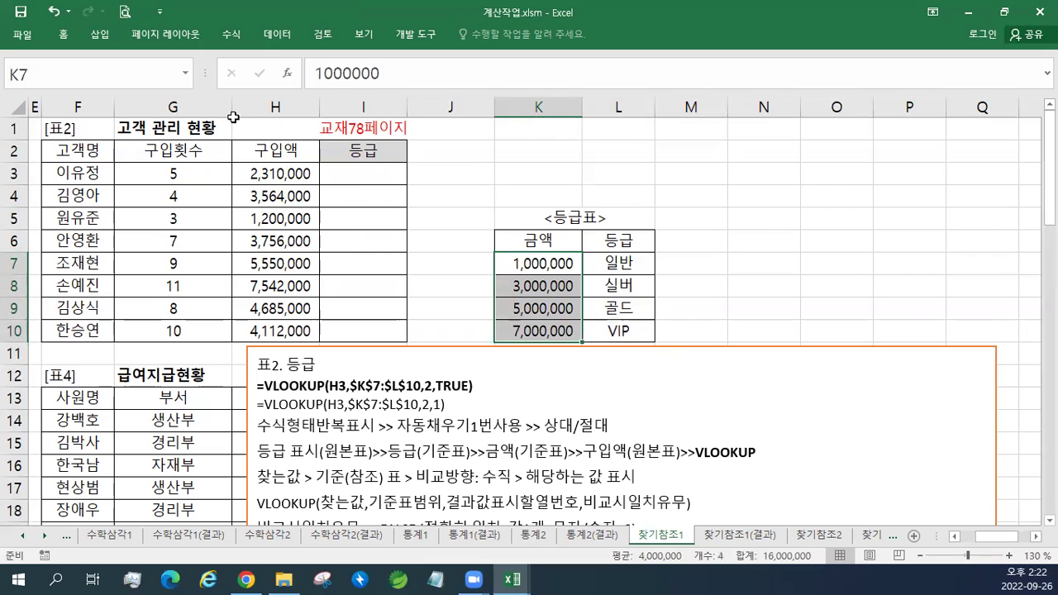
pyautogui.click(568, 242)
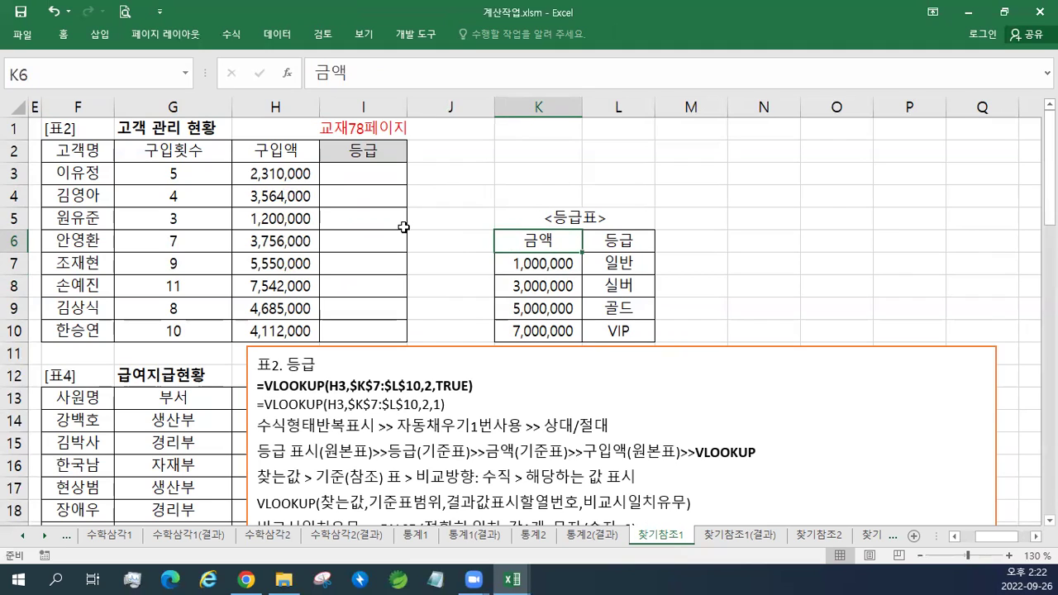
pyautogui.moveTo(276, 172); pyautogui.dragTo(275, 332)
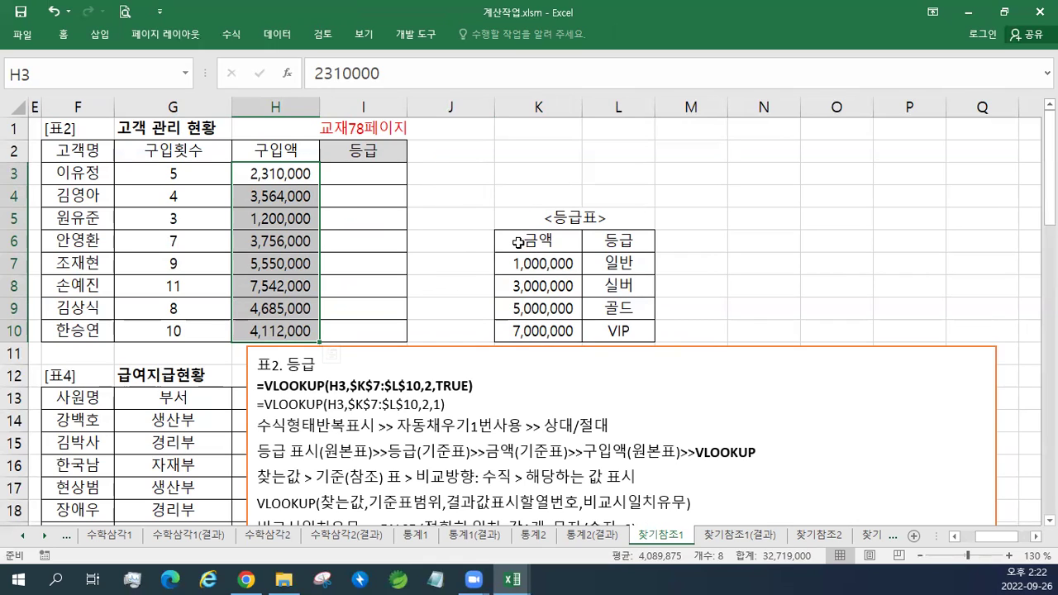
pyautogui.moveTo(260, 174); pyautogui.dragTo(278, 328)
# - Enter =H3 in I3 of the 등급 column and fill it down to I10
pyautogui.click(362, 174)
pyautogui.write('=')
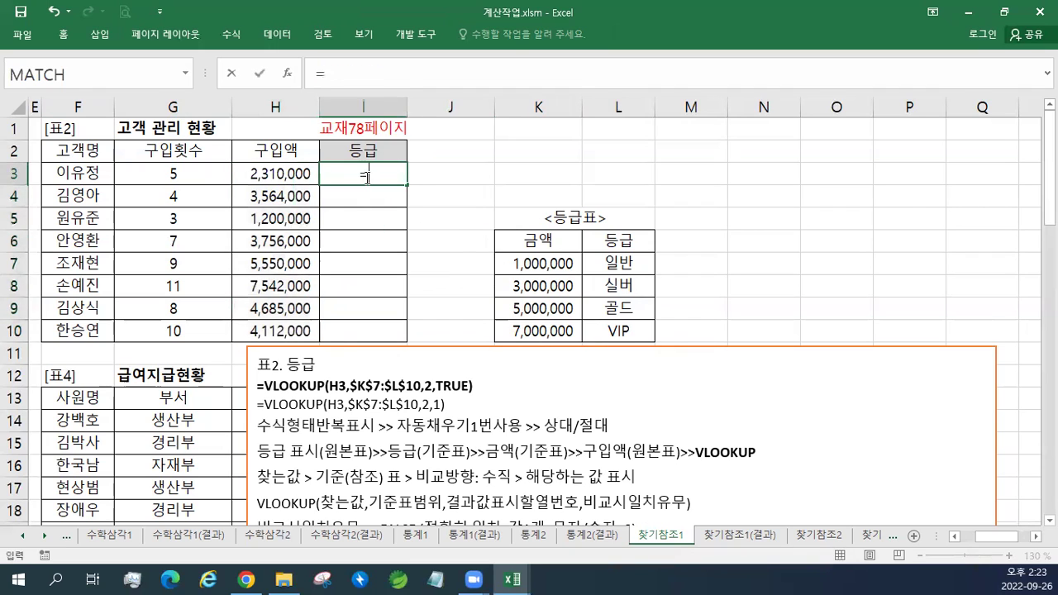
pyautogui.click(279, 173)
pyautogui.press('Return')
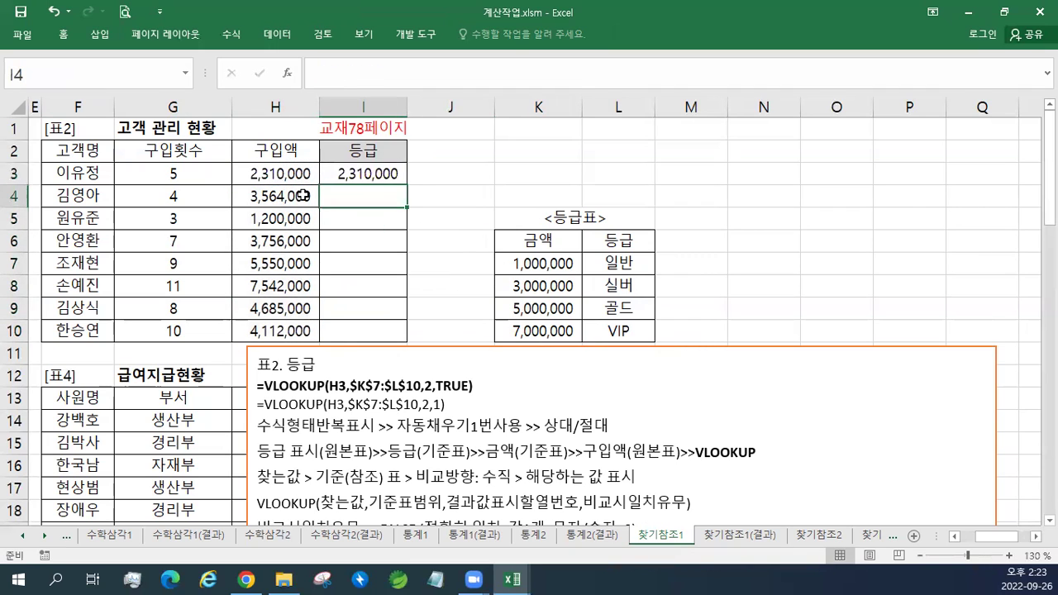
pyautogui.click(378, 173)
pyautogui.moveTo(406, 184); pyautogui.dragTo(409, 341)
# - Enlarge the font of the two VLOOKUP answer formulas in the note box by three size steps
pyautogui.moveTo(450, 405); pyautogui.dragTo(267, 370)
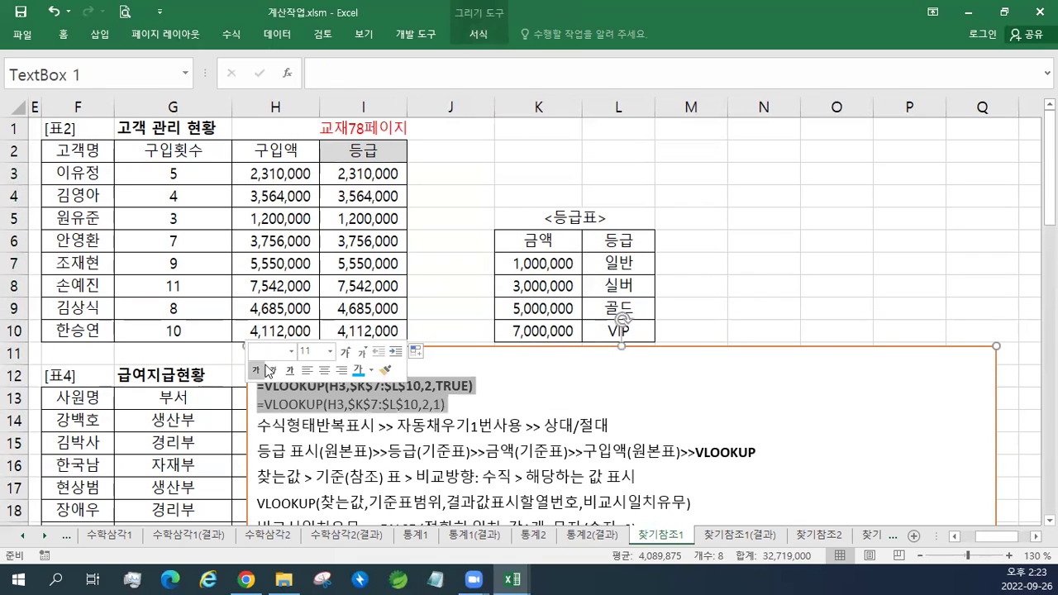
pyautogui.click(345, 351)
pyautogui.click(345, 352)
pyautogui.click(345, 351)
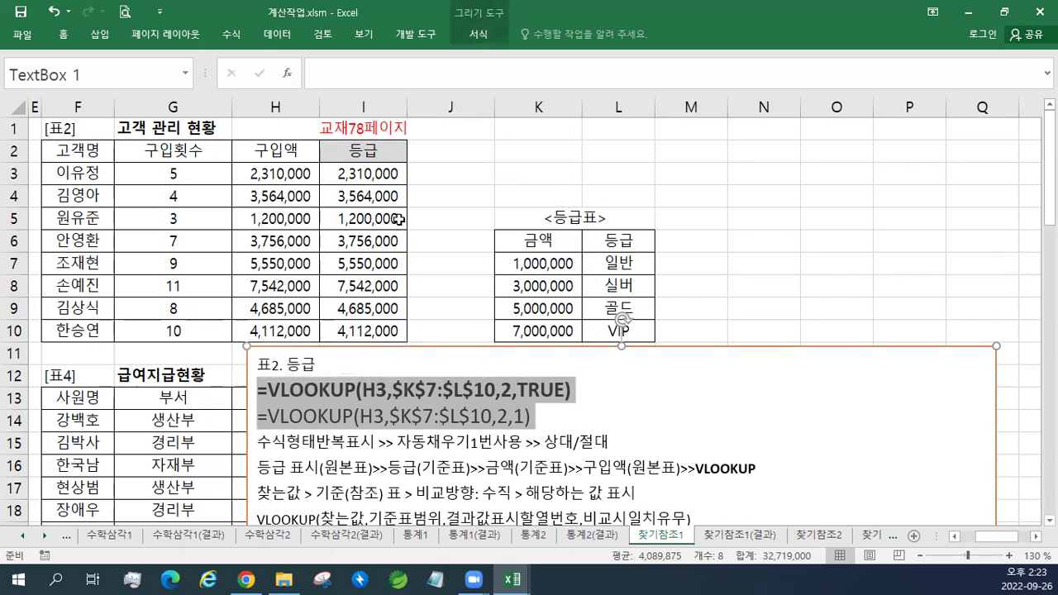
pyautogui.press('Escape')
pyautogui.press('Escape')
# - Extend the I3 formula into a VLOOKUP that searches for H3 in the 등급표 range K7:L10
pyautogui.moveTo(538, 264); pyautogui.dragTo(536, 328)
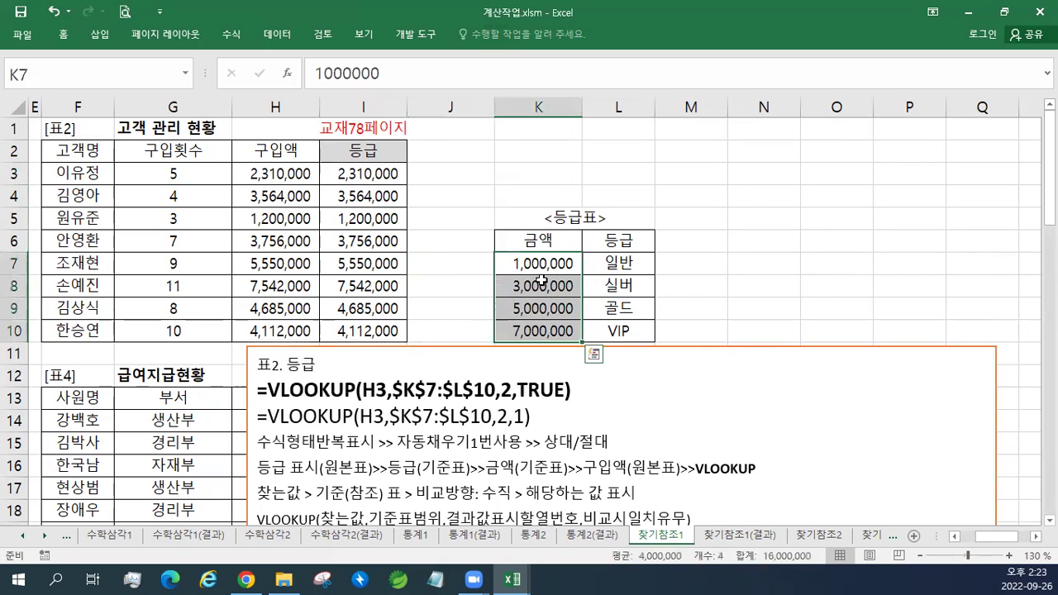
pyautogui.click(620, 270)
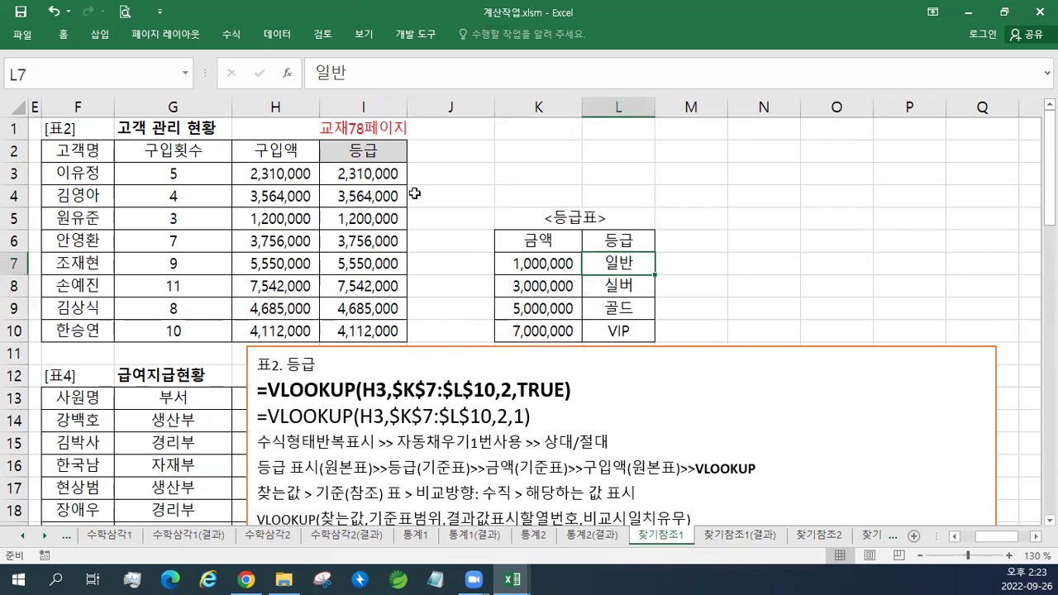
pyautogui.click(377, 178)
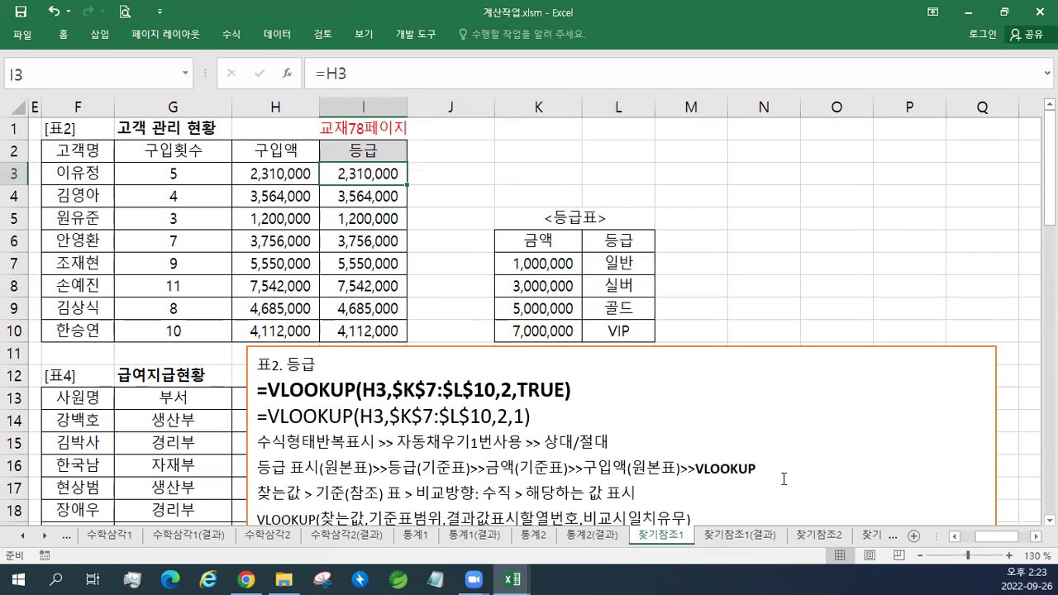
pyautogui.doubleClick(361, 171)
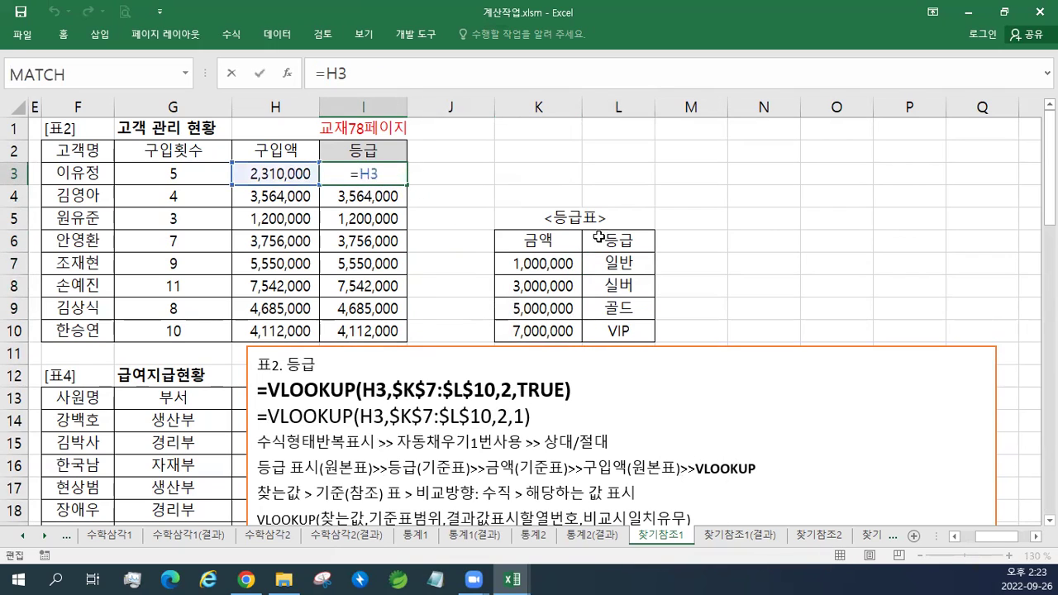
pyautogui.write('VLOOK')
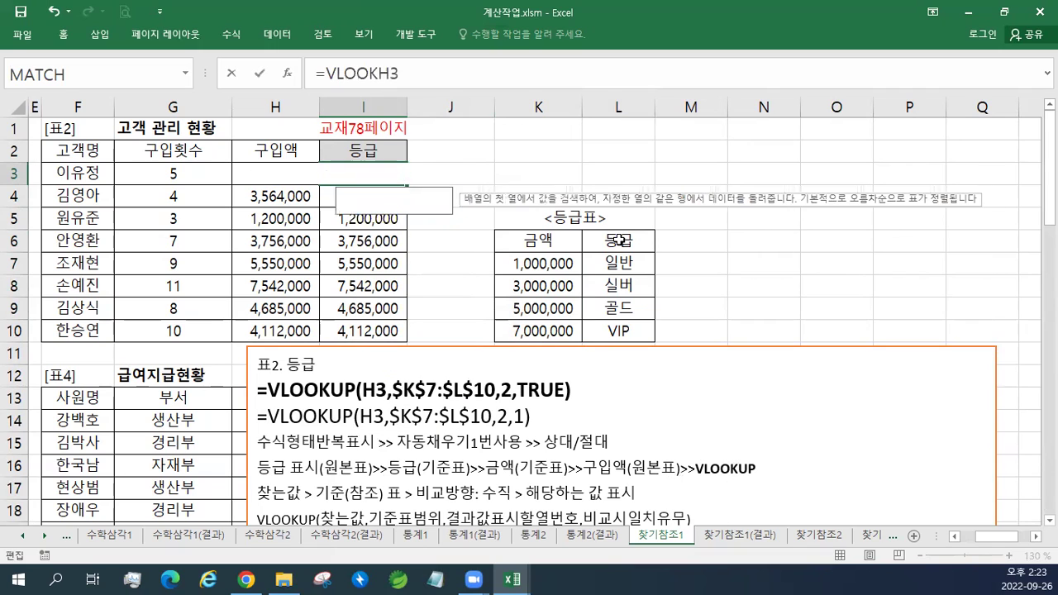
pyautogui.write('UP(H3')
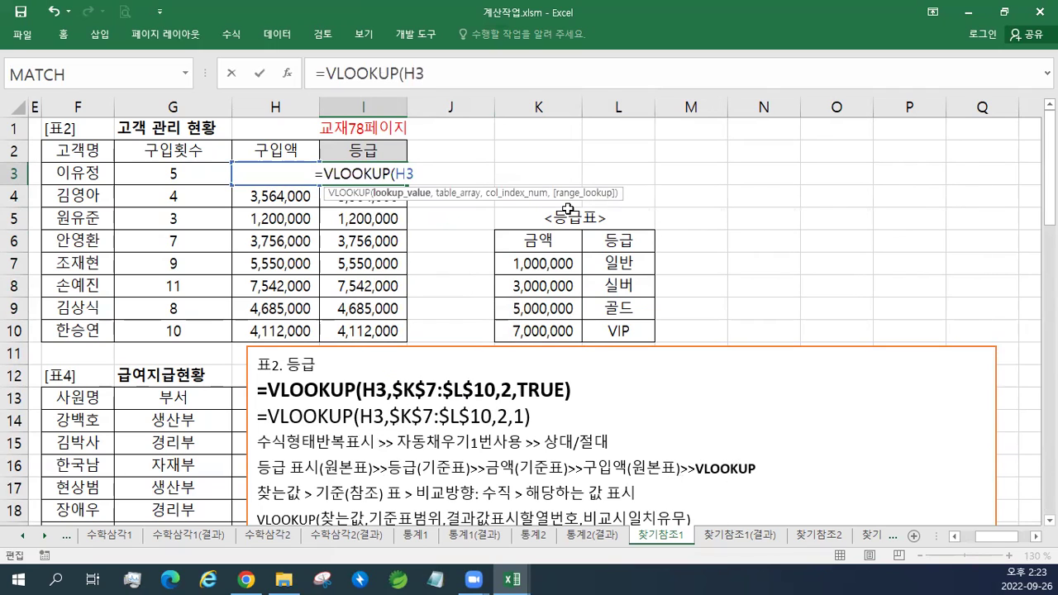
pyautogui.write(',')
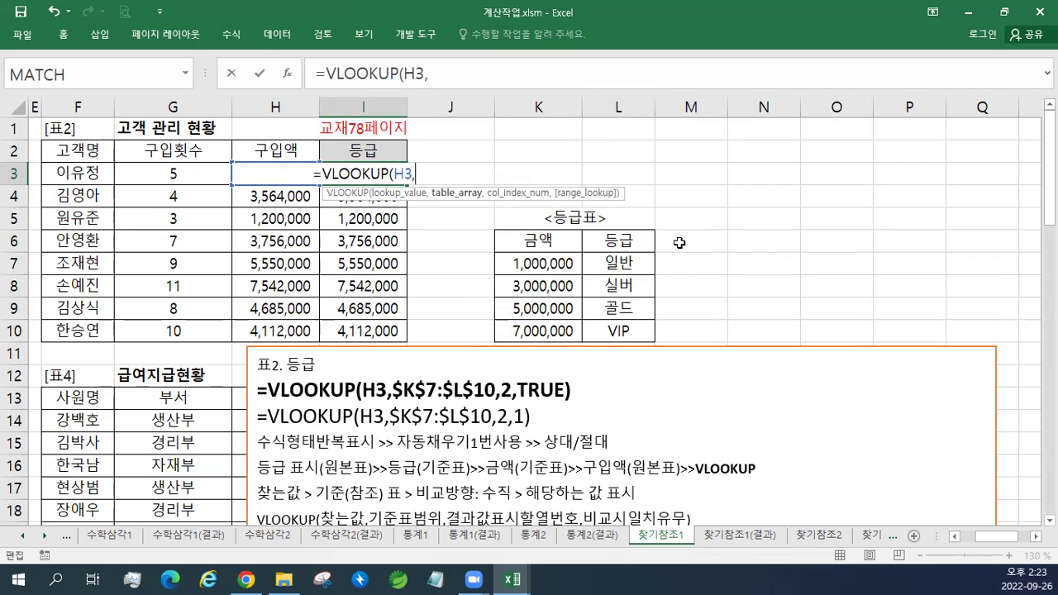
pyautogui.moveTo(542, 265); pyautogui.dragTo(595, 334)
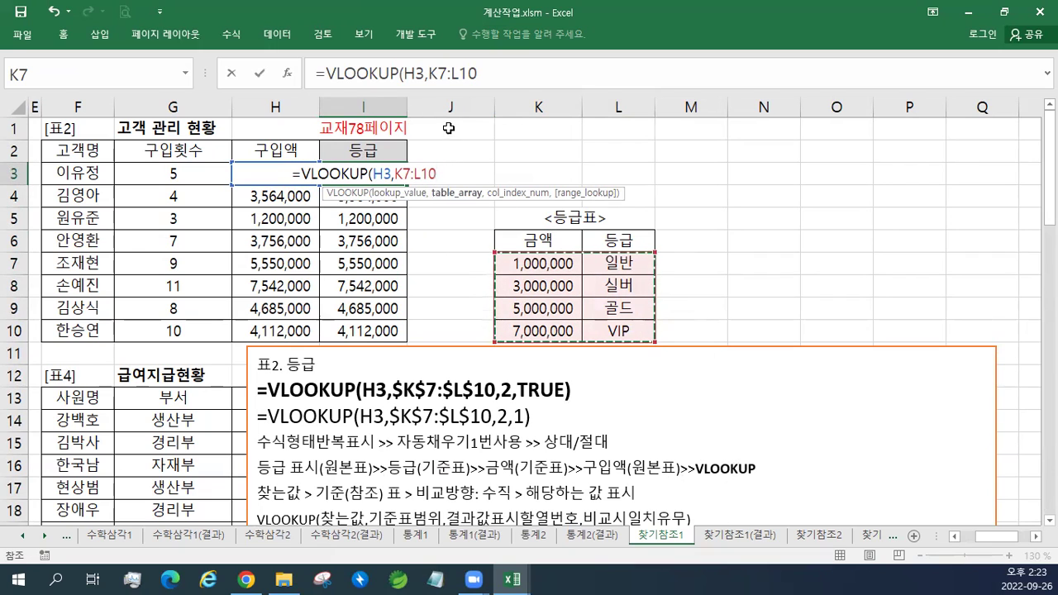
# - Make the table range in the I3 VLOOKUP absolute as $K$7:$L$10
pyautogui.press('F3')
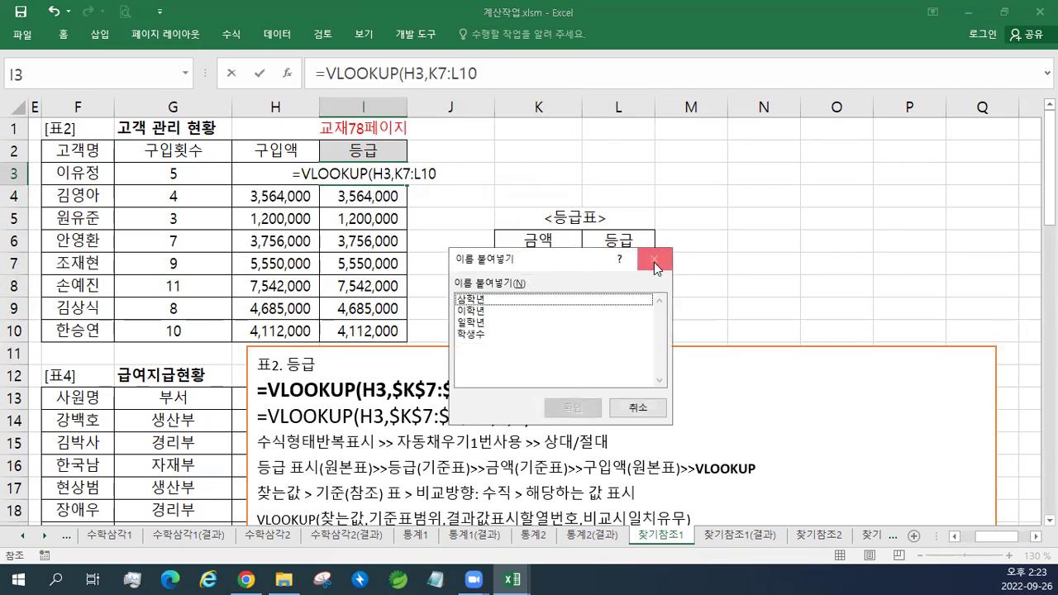
pyautogui.click(653, 263)
pyautogui.press('F4')
pyautogui.press('Left')
pyautogui.press('Left')
pyautogui.press('Left')
pyautogui.press('Left')
pyautogui.press('Left')
pyautogui.press('Left')
pyautogui.press('F4')
pyautogui.press('End')
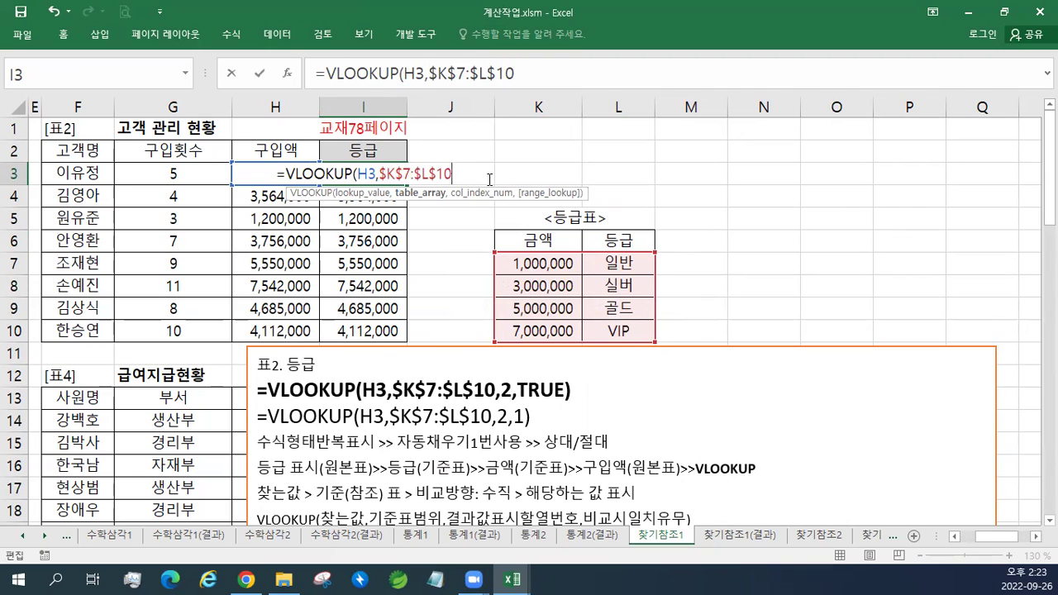
# - Finish the I3 VLOOKUP with column number 2 and TRUE matching, and fill it down to I10
pyautogui.write(',')
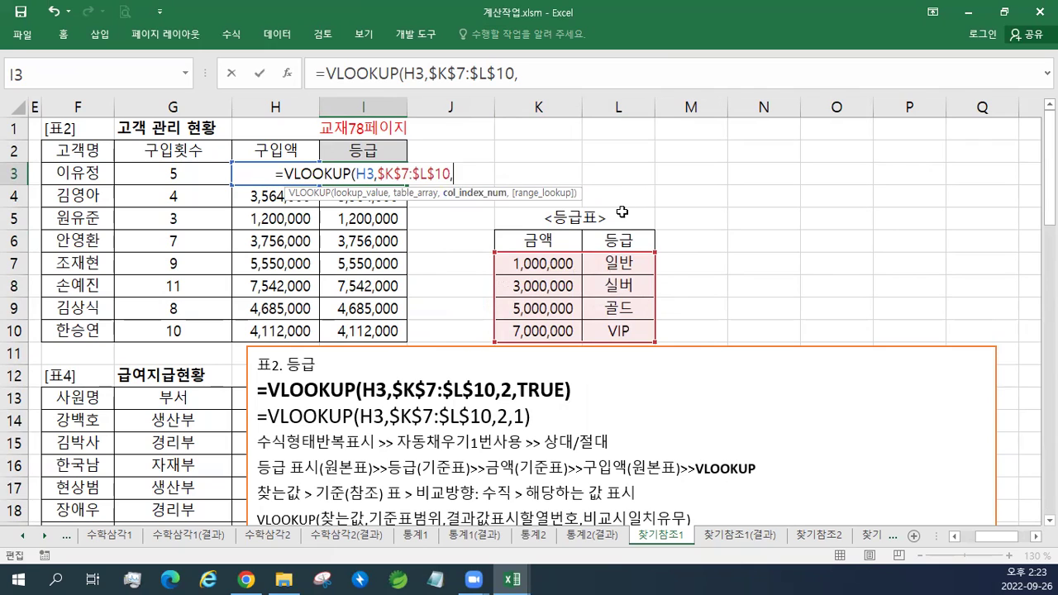
pyautogui.write('2')
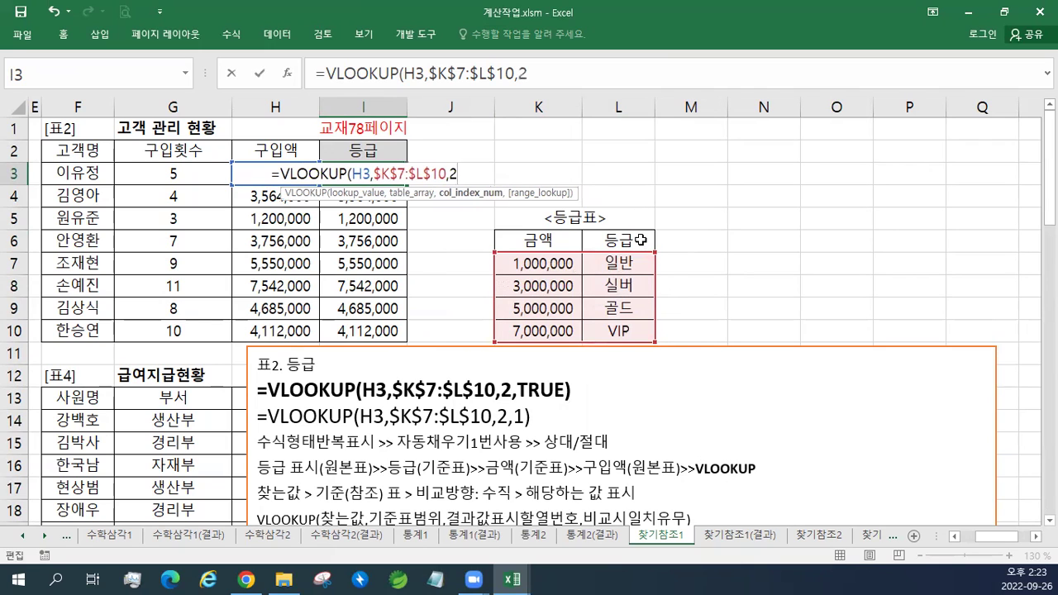
pyautogui.write(',')
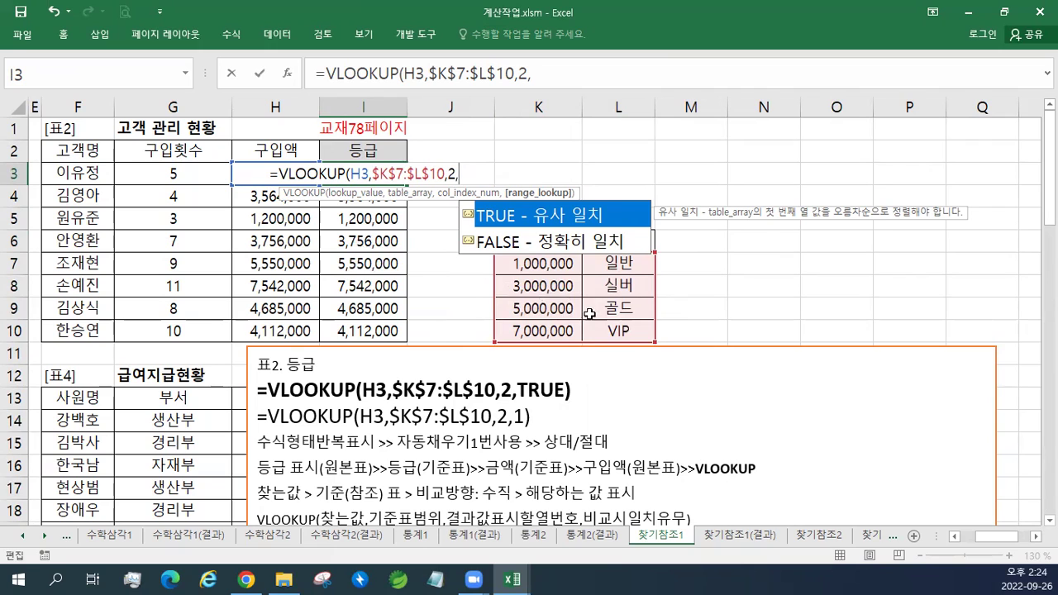
pyautogui.write('TRUE')
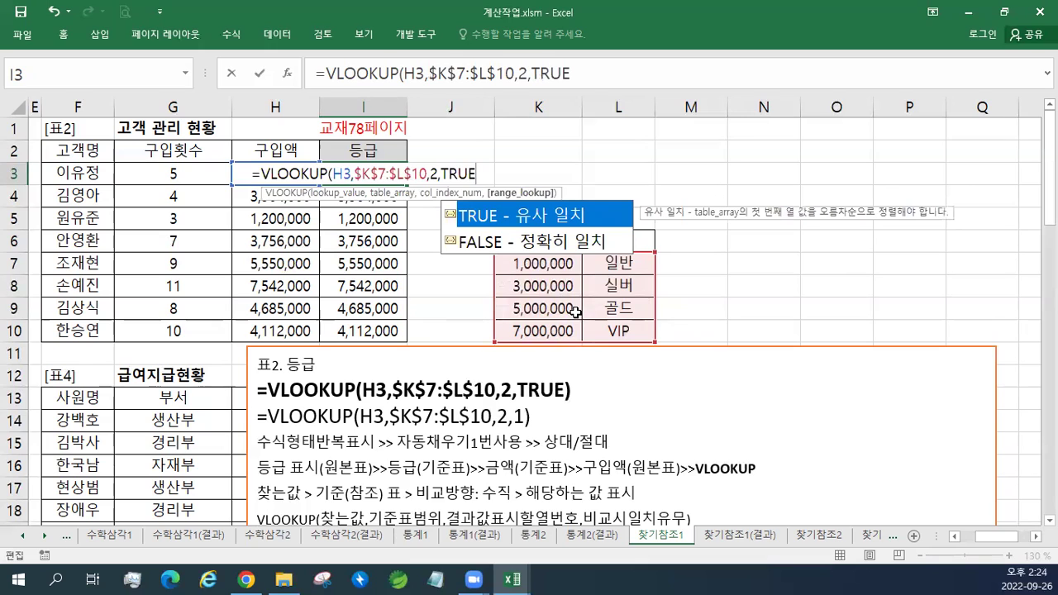
pyautogui.write(')')
pyautogui.press('Return')
pyautogui.press('Up')
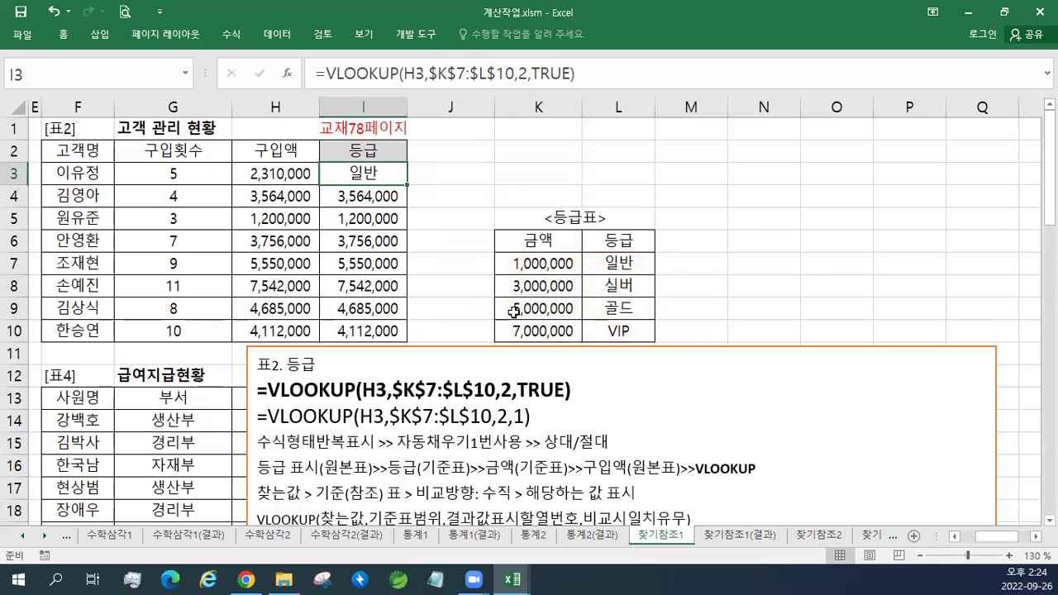
pyautogui.moveTo(407, 184); pyautogui.dragTo(423, 329)
# - Color the text of the 금액 column K6:K10 in 등급표 red
pyautogui.moveTo(538, 241); pyautogui.dragTo(536, 331)
pyautogui.click(533, 262)
pyautogui.hotkey('ctrl', '2')
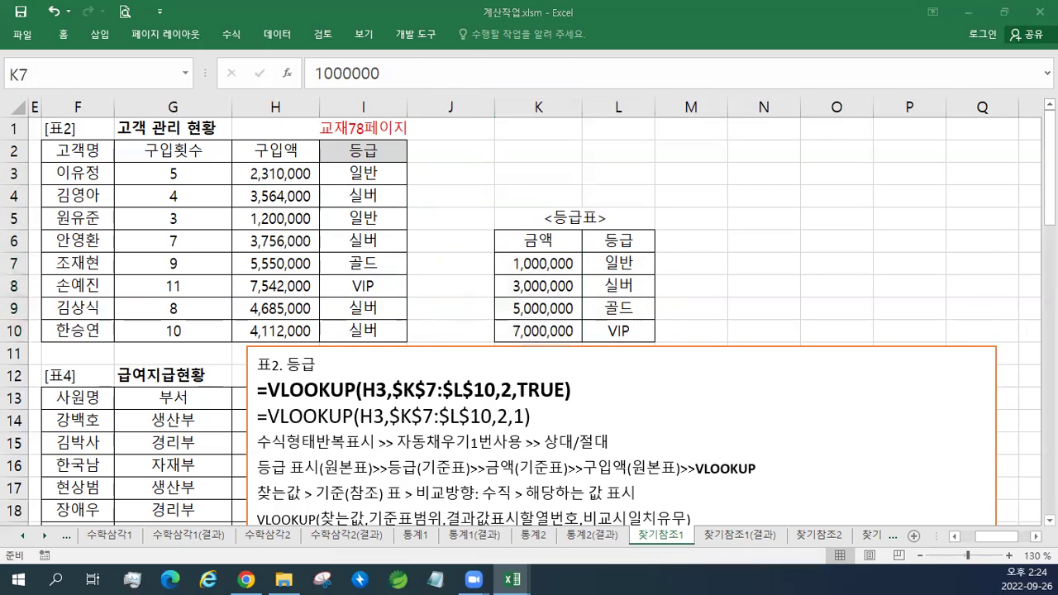
pyautogui.hotkey('ctrl', '2')
pyautogui.moveTo(538, 241); pyautogui.dragTo(537, 331)
pyautogui.rightClick(555, 329)
pyautogui.click(644, 191)
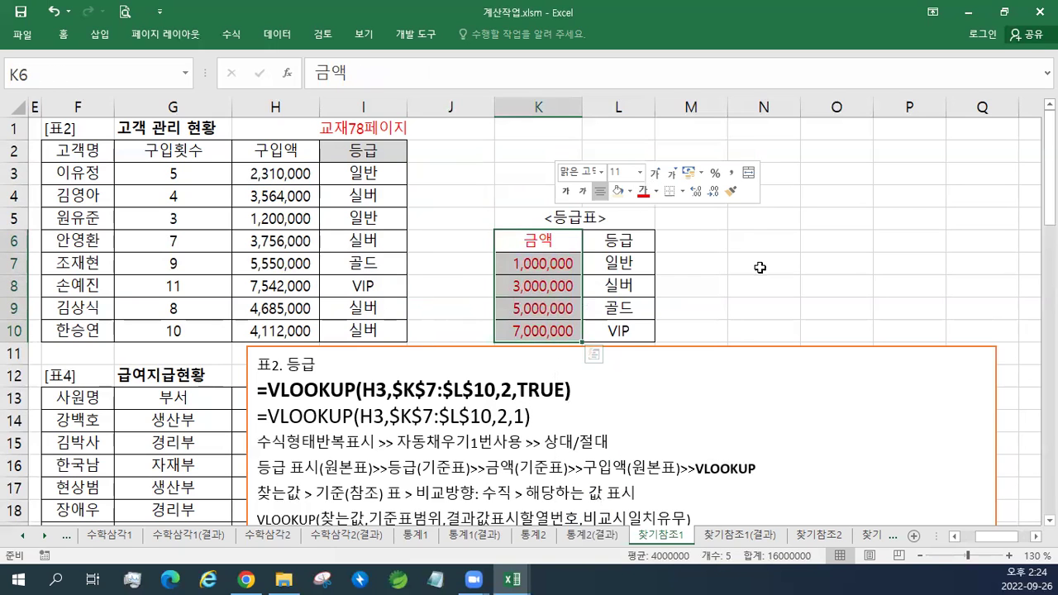
pyautogui.hotkey('ctrl', '2')
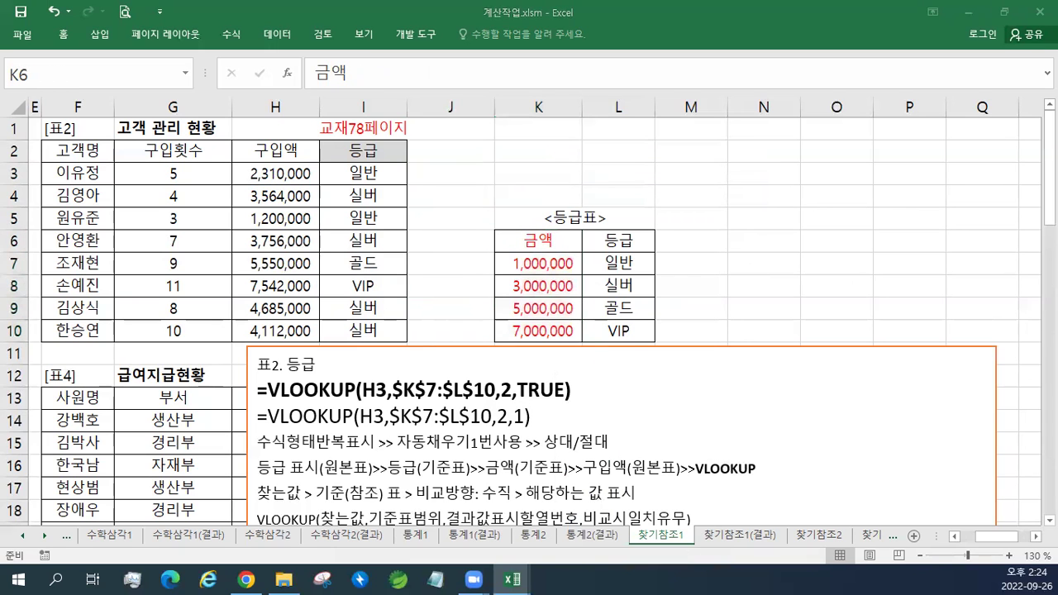
# - Paste the red TRUE(범위) range notes beside 등급표, starting at cell M6
pyautogui.click(700, 246)
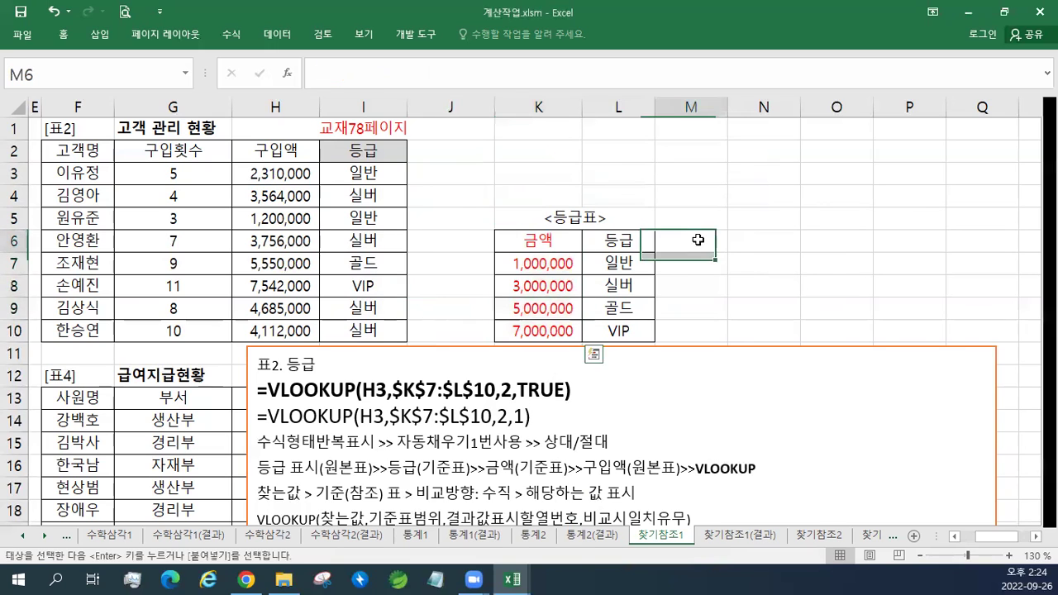
pyautogui.hotkey('ctrl', 'v')
# - Examine the 금액 thresholds K7:K10 and compare the 일반 and 실버 range notes with the matching 구입액 and 등급 in 표2
pyautogui.click(538, 268)
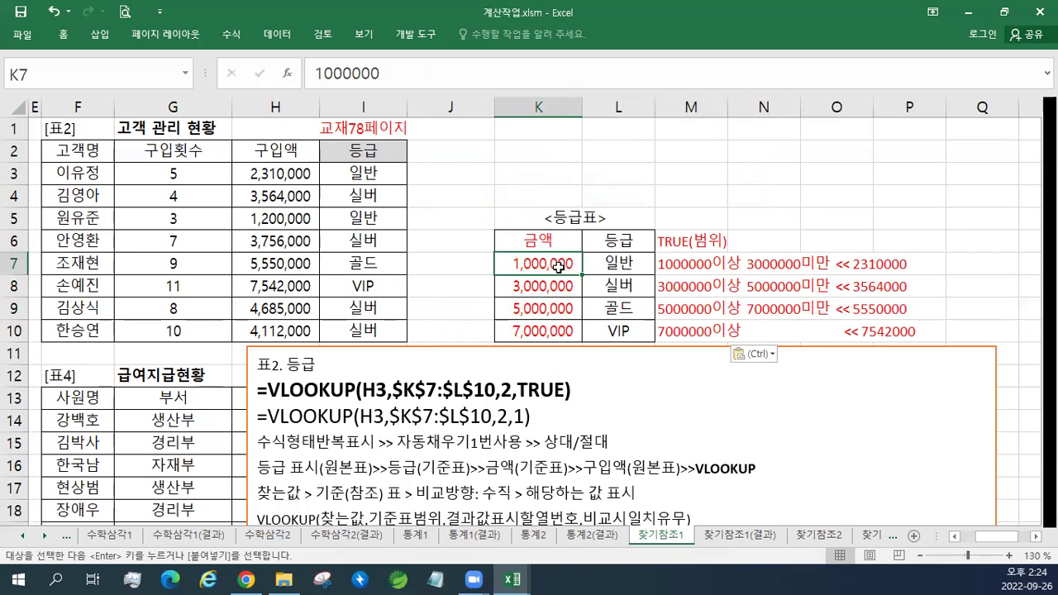
pyautogui.click(538, 286)
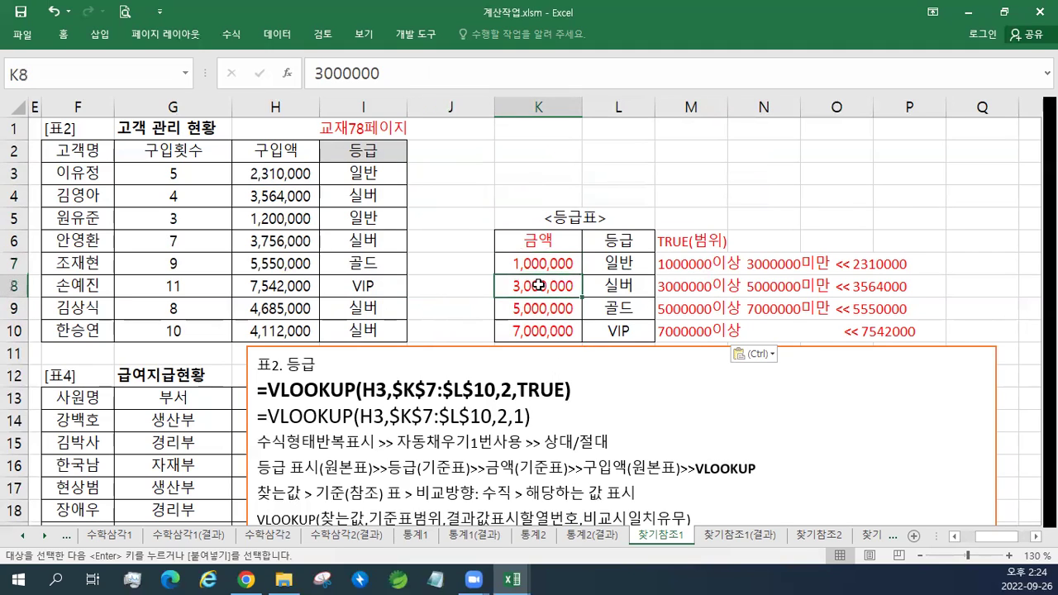
pyautogui.click(550, 309)
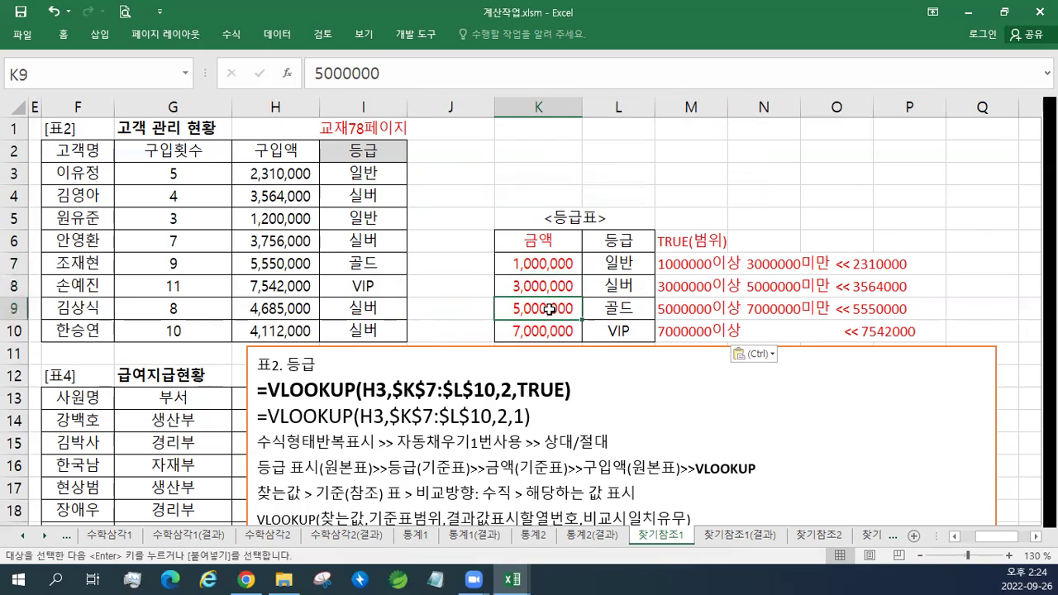
pyautogui.click(550, 331)
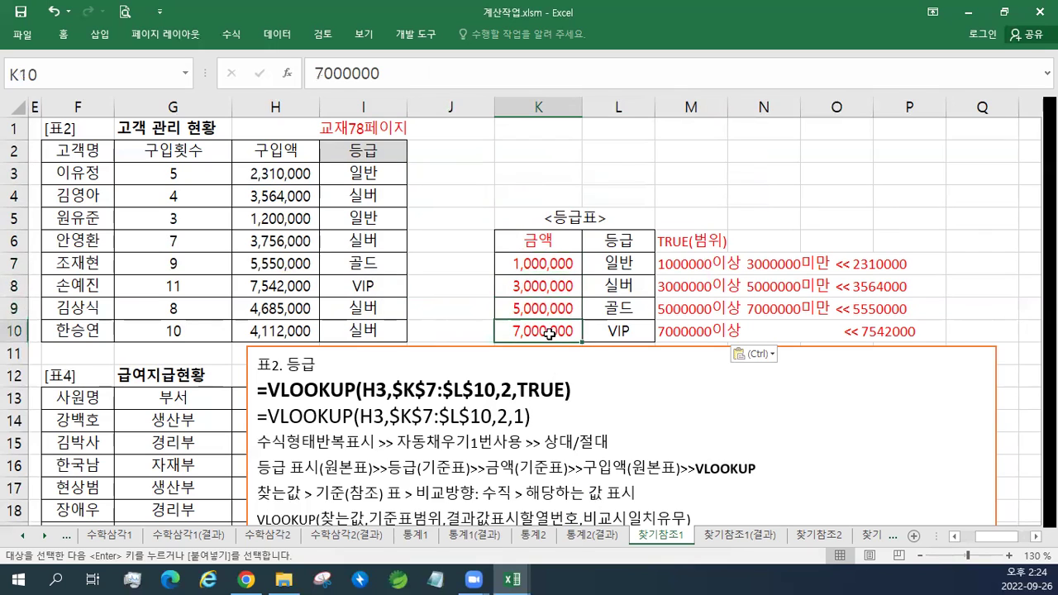
pyautogui.click(290, 175)
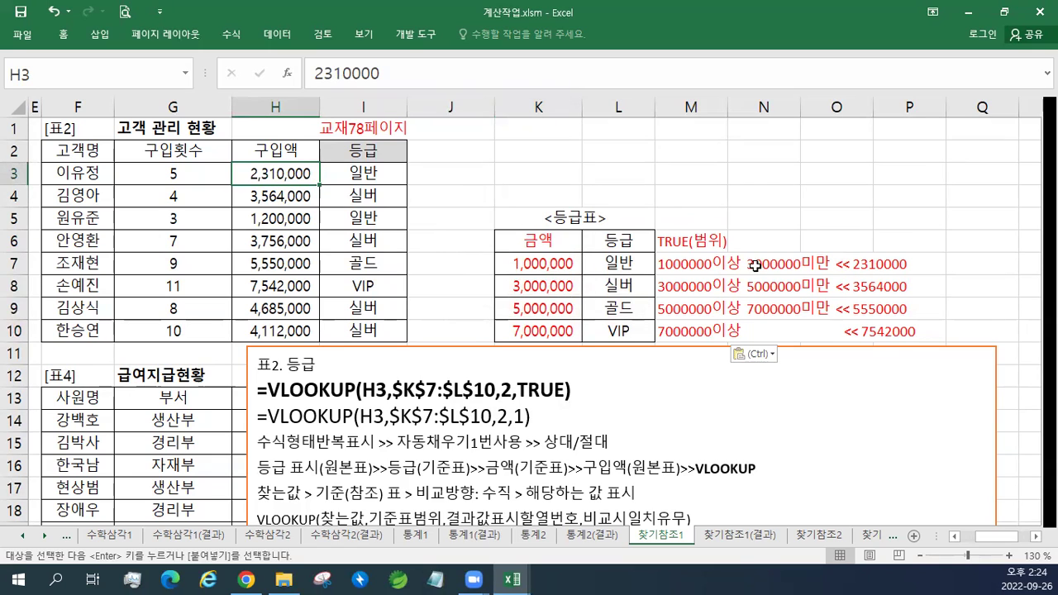
pyautogui.click(627, 262)
pyautogui.click(358, 174)
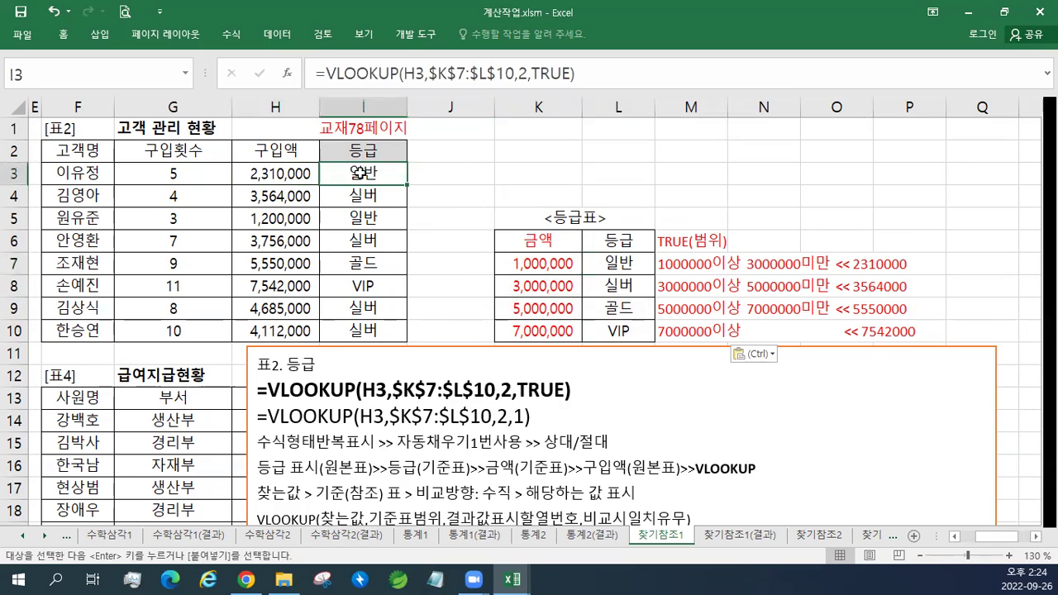
pyautogui.click(855, 289)
pyautogui.click(721, 286)
pyautogui.click(620, 280)
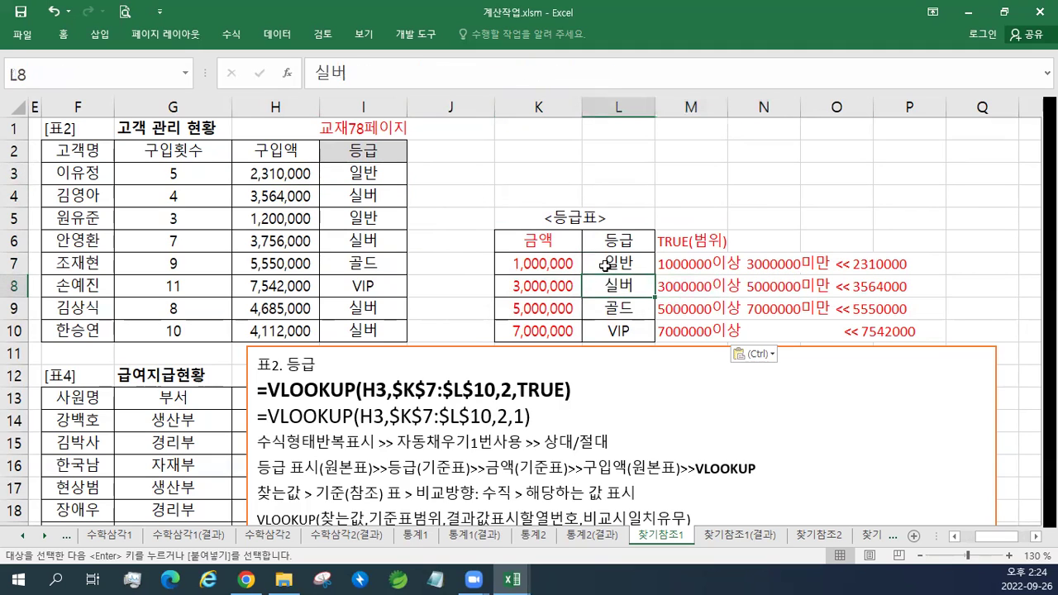
pyautogui.click(374, 198)
# - Compare the 골드 and VIP range notes with the corresponding 등급 results in rows 7 and 8 of 표2
pyautogui.click(292, 268)
pyautogui.click(341, 264)
pyautogui.moveTo(831, 312); pyautogui.dragTo(669, 306)
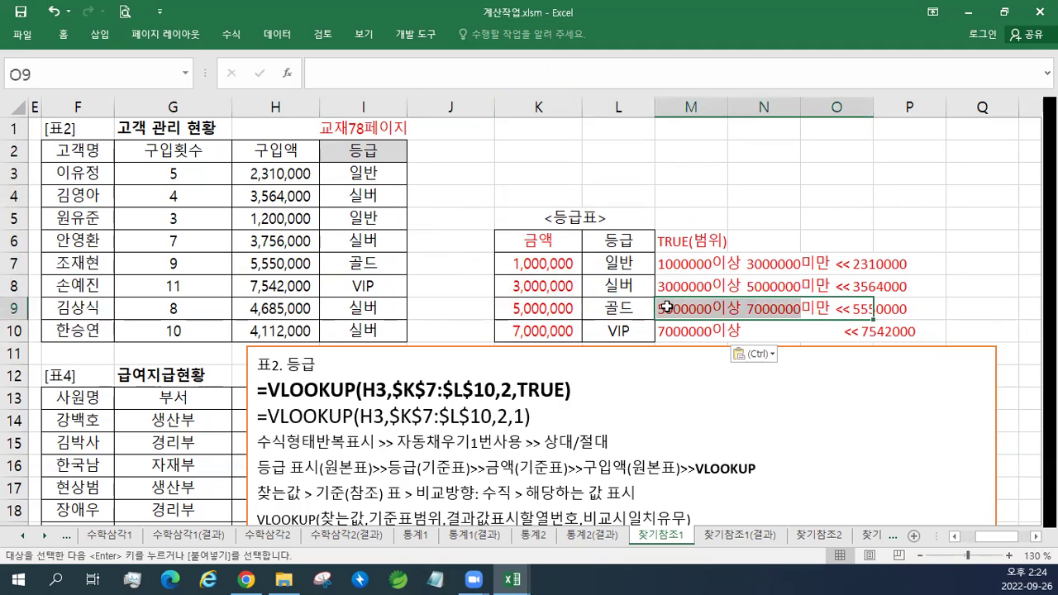
pyautogui.click(630, 308)
pyautogui.click(346, 259)
pyautogui.moveTo(347, 259); pyautogui.dragTo(349, 261)
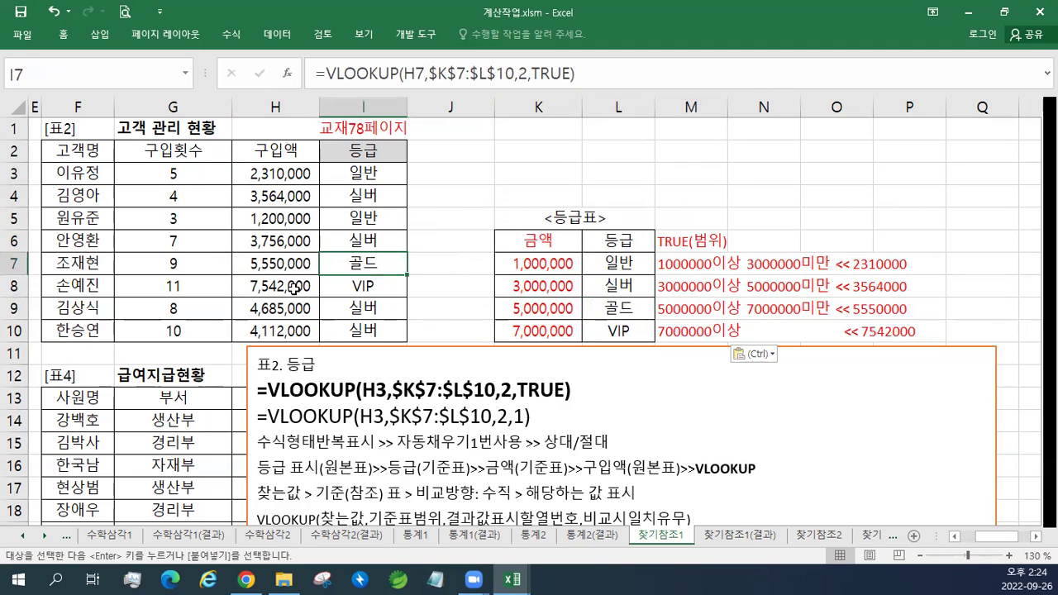
pyautogui.click(903, 333)
pyautogui.click(730, 332)
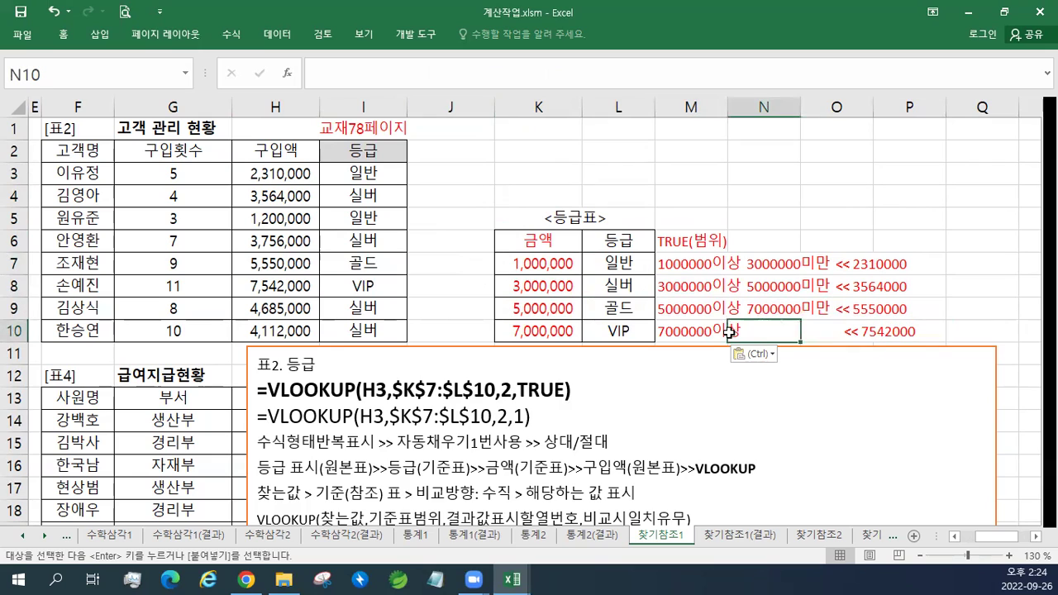
pyautogui.click(700, 333)
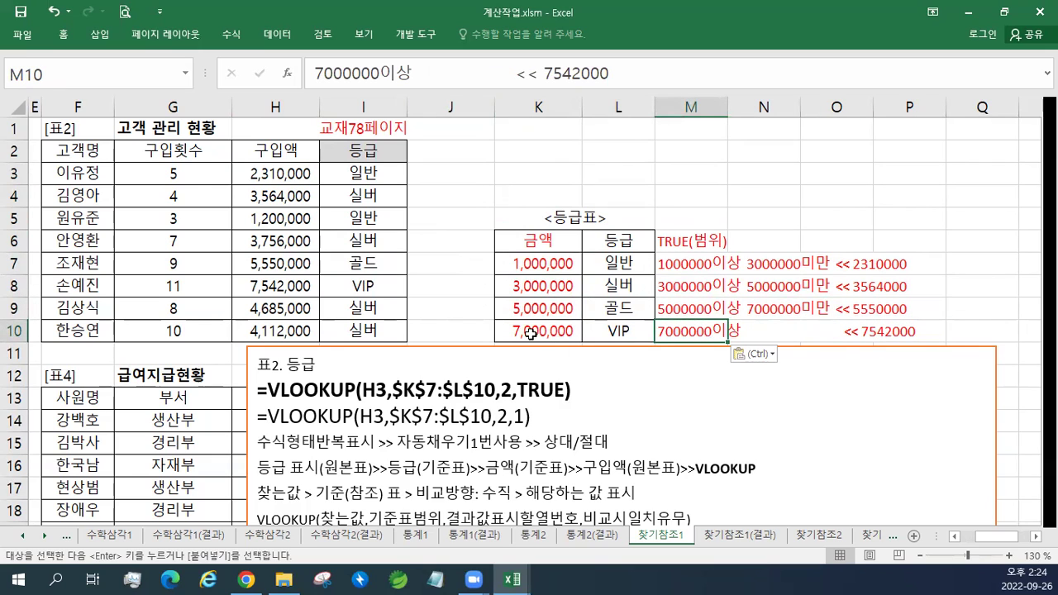
pyautogui.click(636, 332)
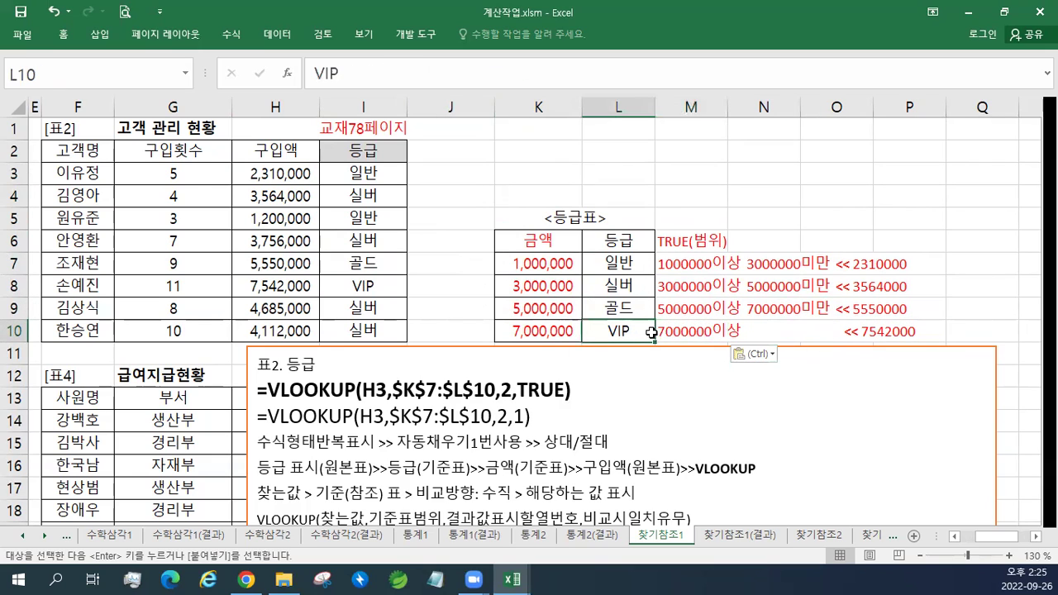
pyautogui.click(386, 286)
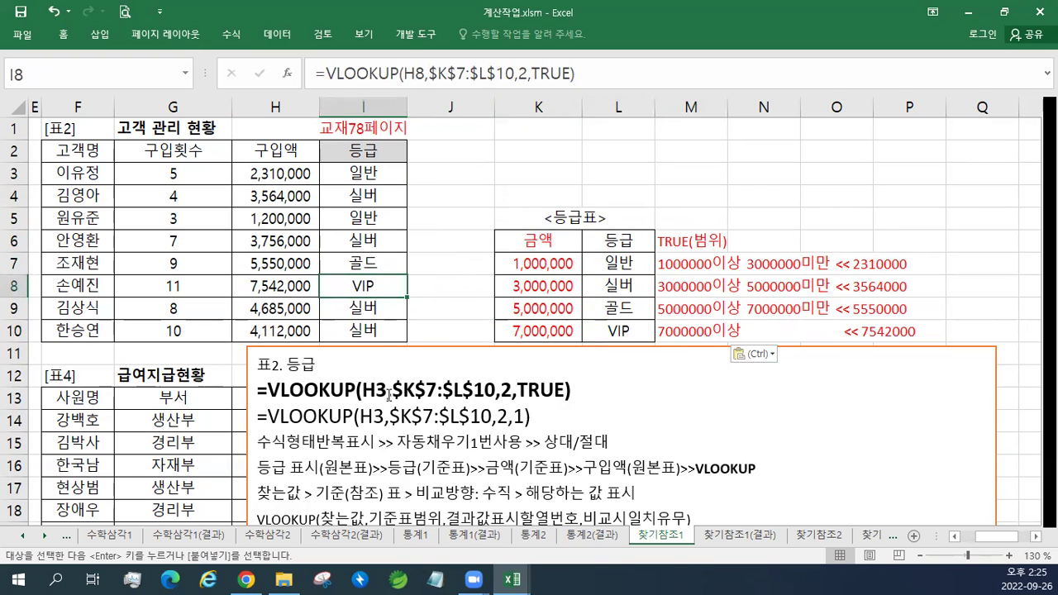
# - Replace the TRUE argument of the I3 VLOOKUP with 1 and fill the formula down to I10
pyautogui.click(377, 174)
pyautogui.doubleClick(376, 174)
pyautogui.moveTo(439, 172); pyautogui.dragTo(474, 172)
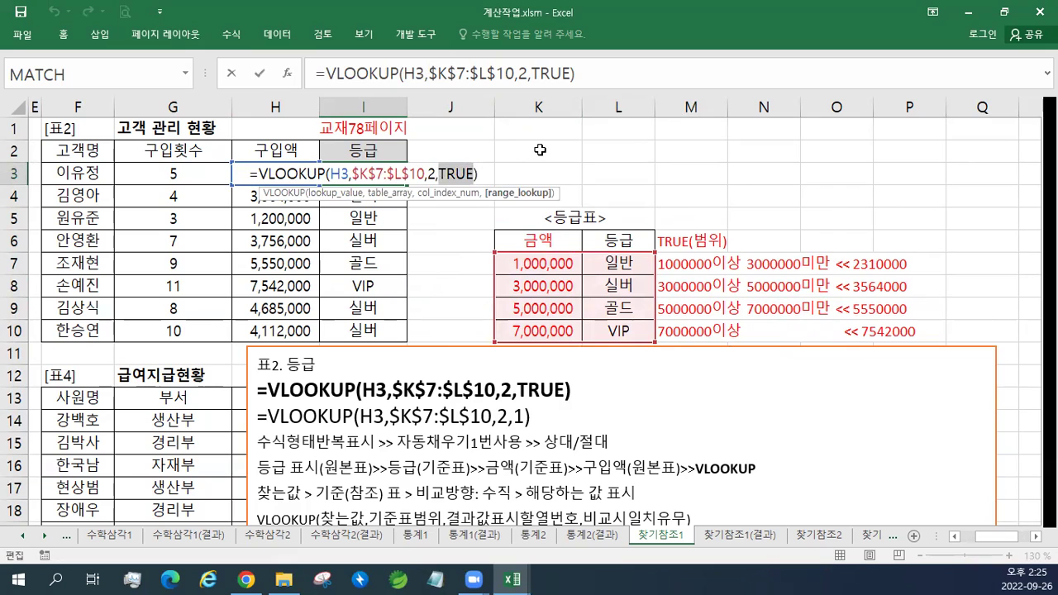
pyautogui.write('1')
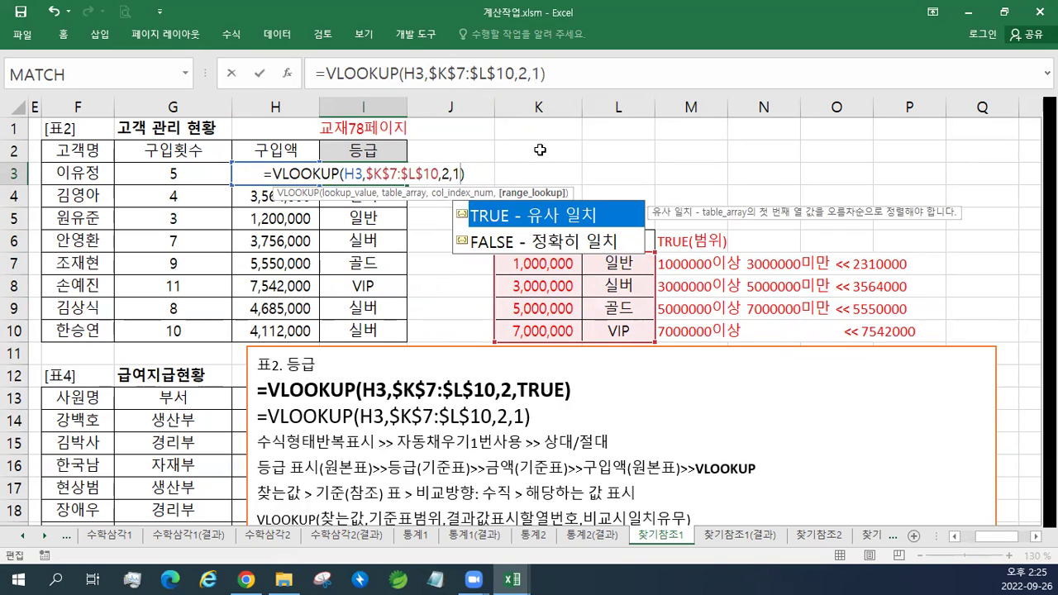
pyautogui.press('Return')
pyautogui.press('Up')
pyautogui.moveTo(407, 187); pyautogui.dragTo(513, 339)
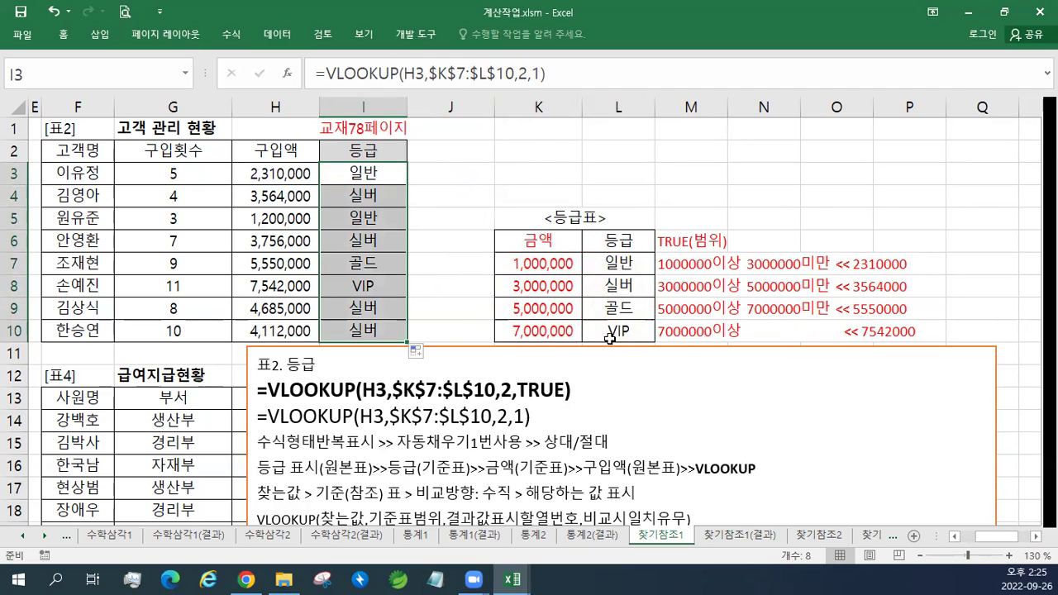
# - On the 찾기참조2 sheet, enter 교재80페이지 in D1 and color its text red
pyautogui.click(825, 541)
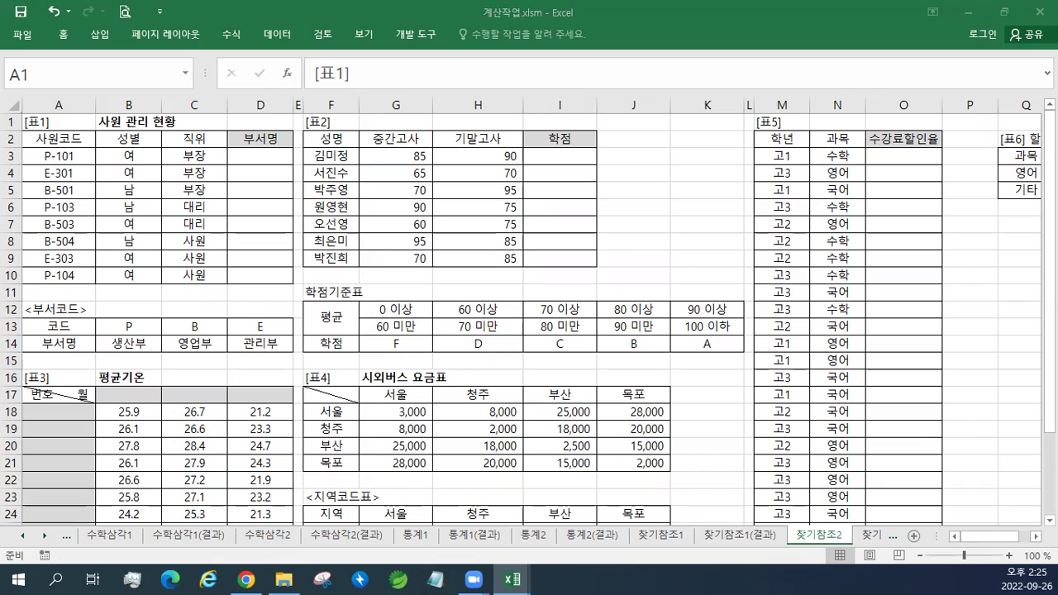
pyautogui.click(260, 120)
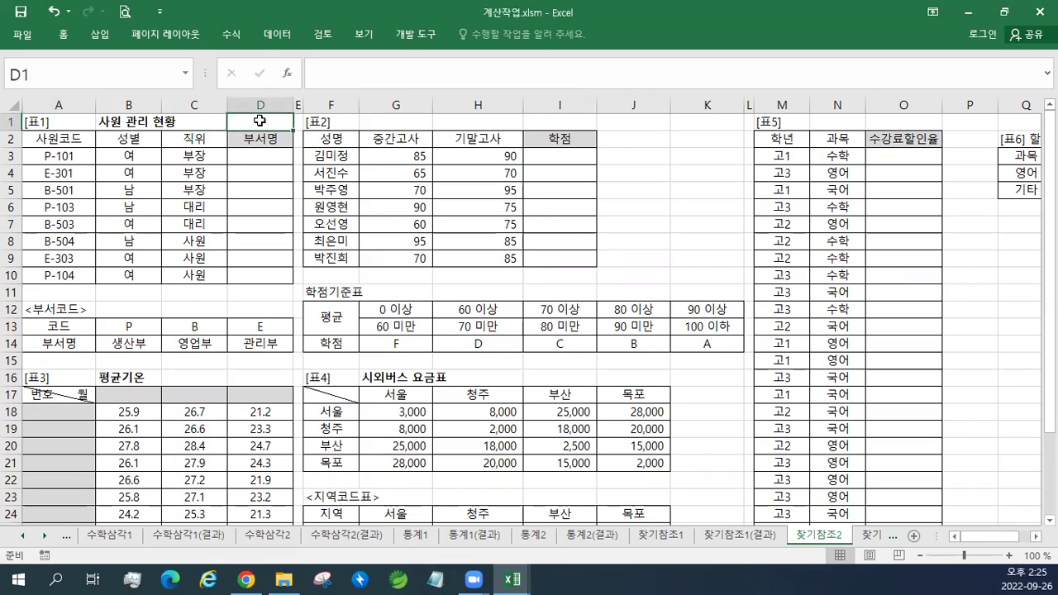
pyautogui.write('RYWO')
pyautogui.press('BackSpace')
pyautogui.press('BackSpace')
pyautogui.press('BackSpace')
pyautogui.write('교재80페이지')
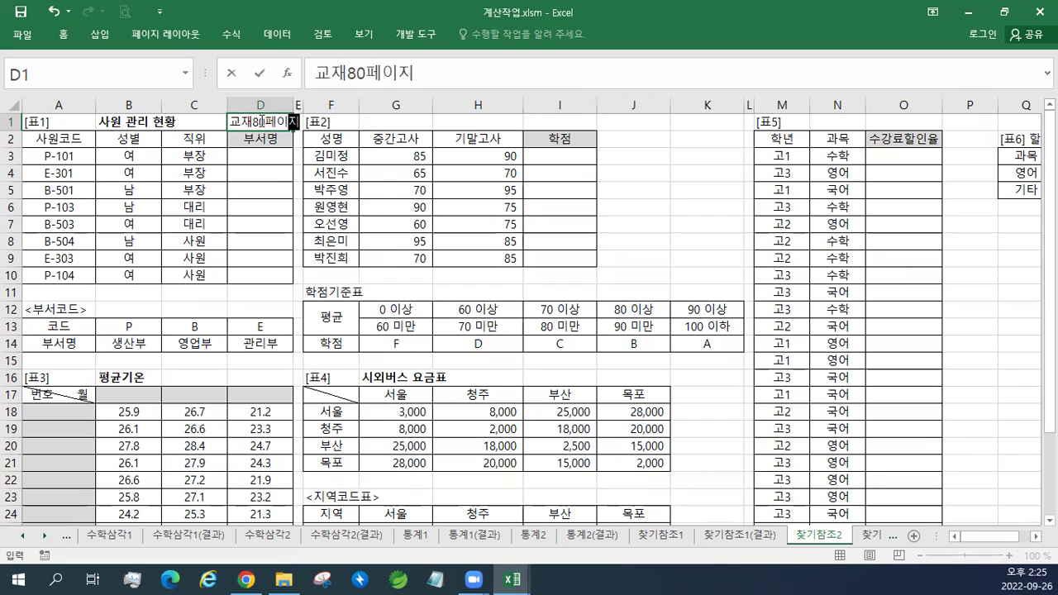
pyautogui.press('Return')
pyautogui.rightClick(262, 124)
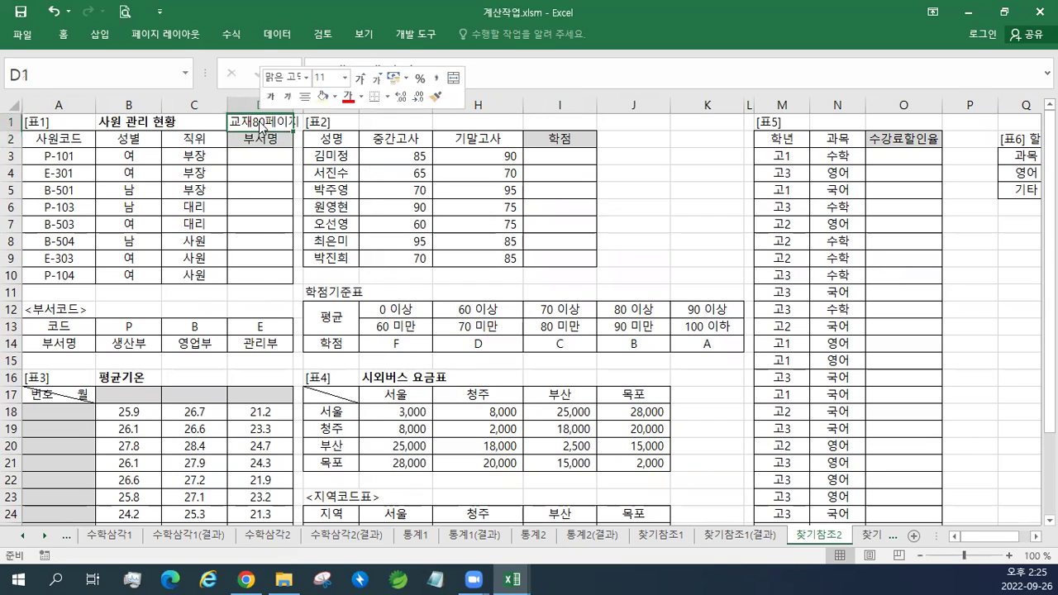
pyautogui.click(348, 97)
pyautogui.click(331, 174)
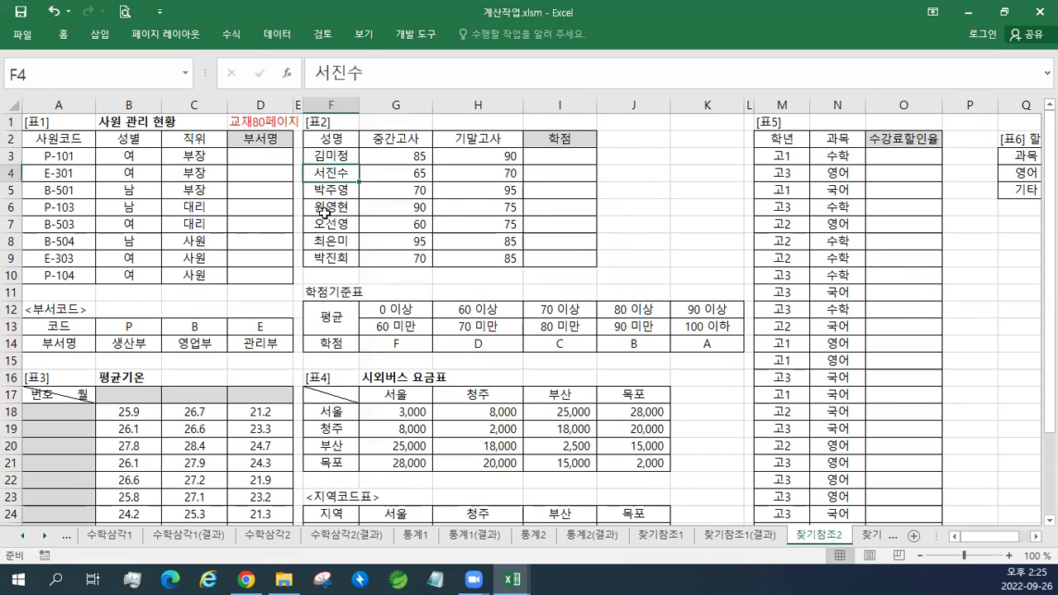
# - Insert a text box just below F3 beside 표1 and paste the 부서명 HLOOKUP explanation notes into it
pyautogui.keyDown('ctrl'); pyautogui.scroll(1, 325, 213); pyautogui.keyUp('ctrl')
pyautogui.keyDown('ctrl'); pyautogui.scroll(1, 325, 212); pyautogui.keyUp('ctrl')
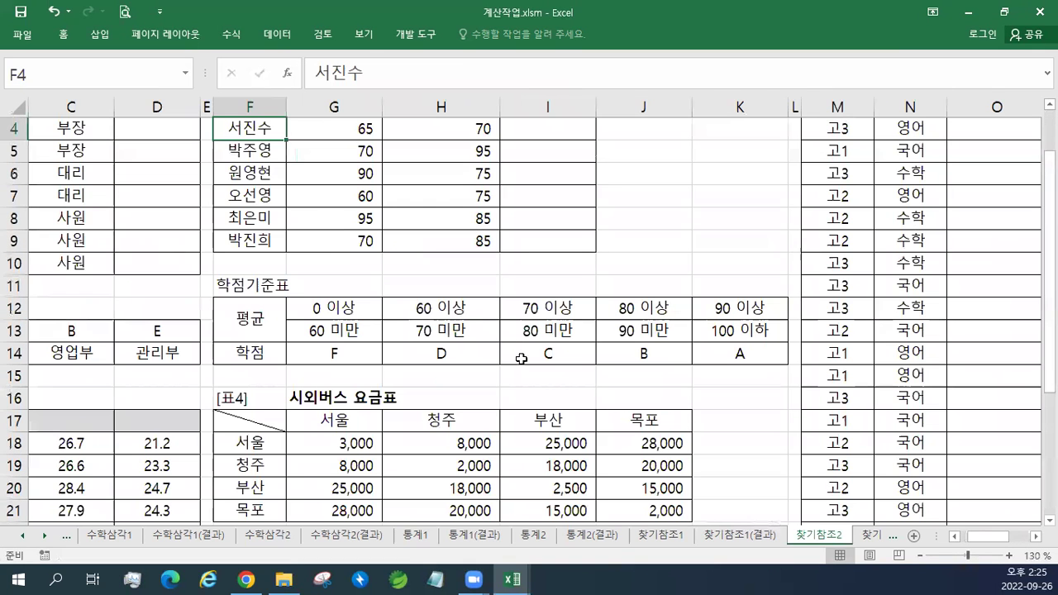
pyautogui.hscroll(-2, 469, 389)
pyautogui.scroll(1, 418, 369)
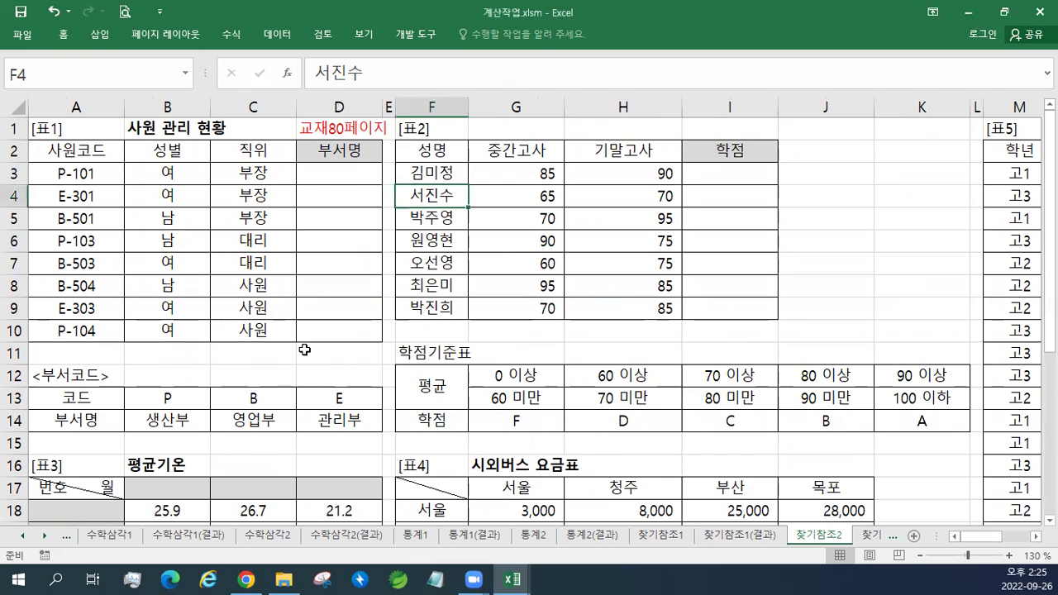
pyautogui.click(337, 184)
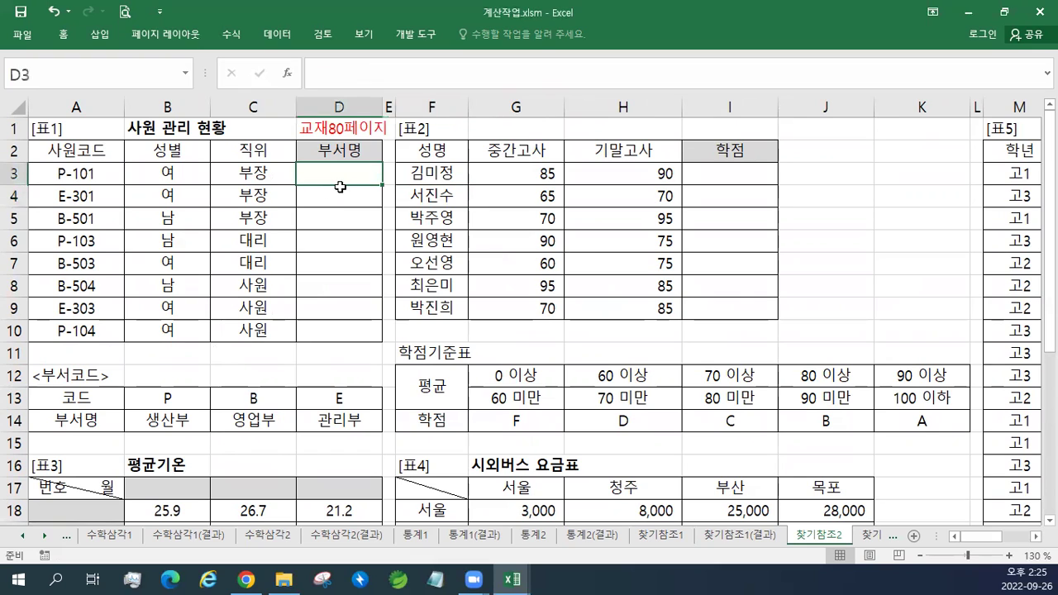
pyautogui.click(98, 34)
pyautogui.click(806, 68)
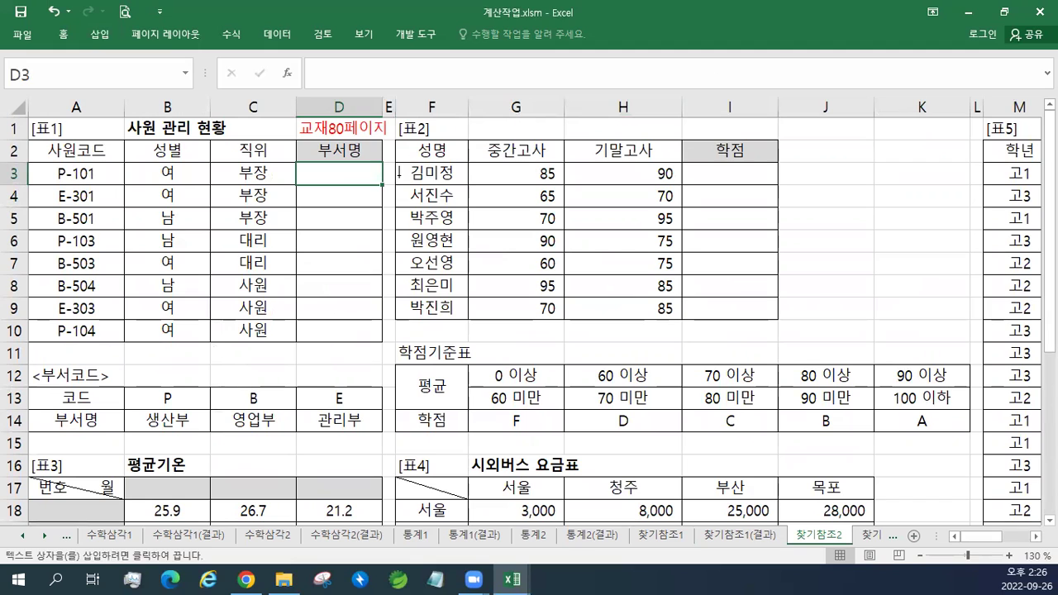
pyautogui.click(399, 173)
pyautogui.hotkey('ctrl', 'v')
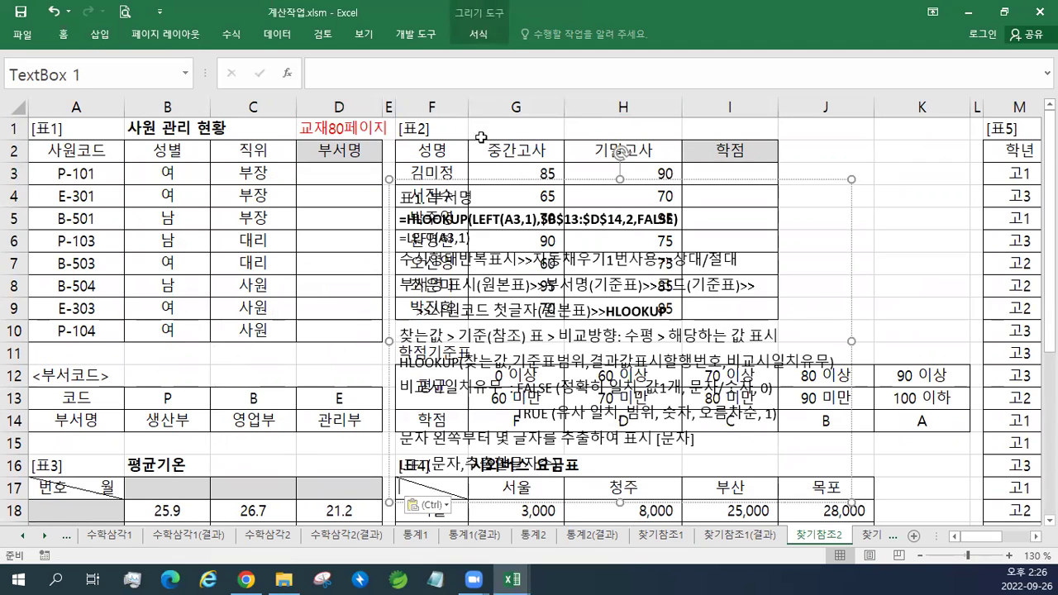
# - Apply the white-filled, orange-outlined shape style to the notes text box and move it up about one row
pyautogui.click(482, 34)
pyautogui.click(310, 81)
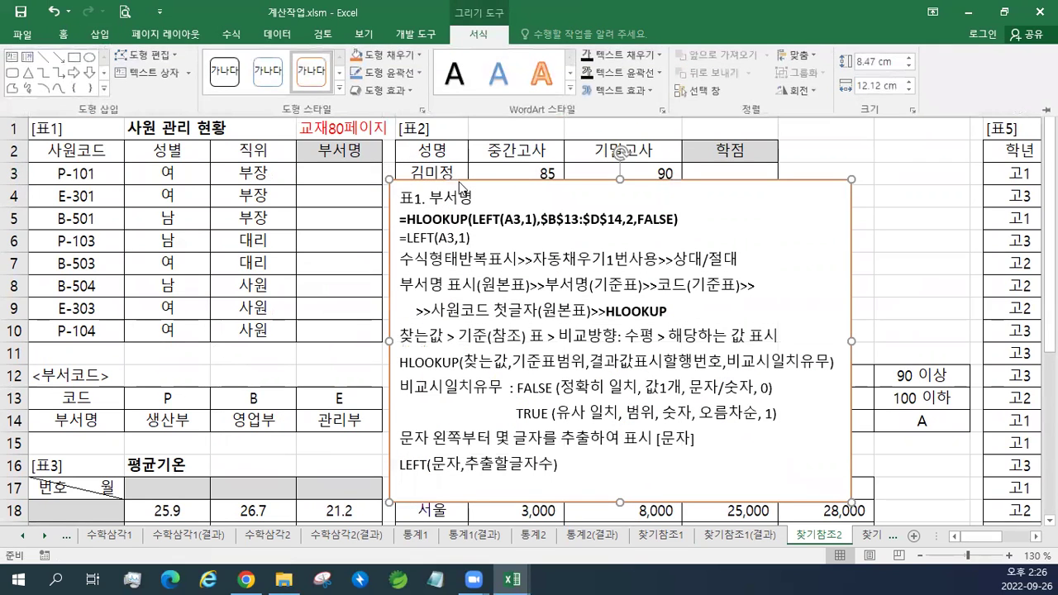
pyautogui.hotkey('ctrl', 'F1')
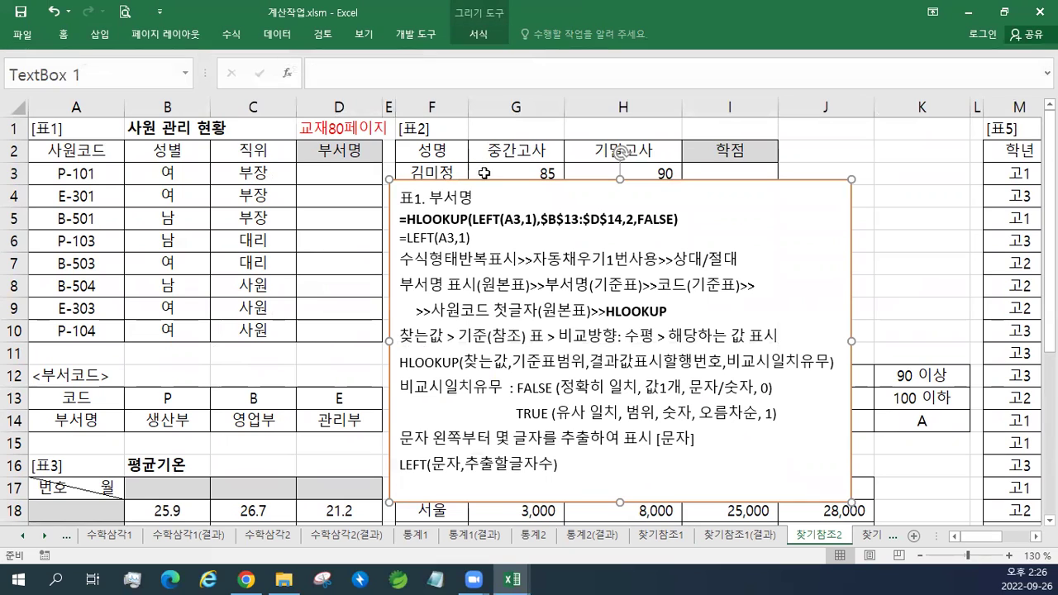
pyautogui.moveTo(488, 180); pyautogui.dragTo(490, 156)
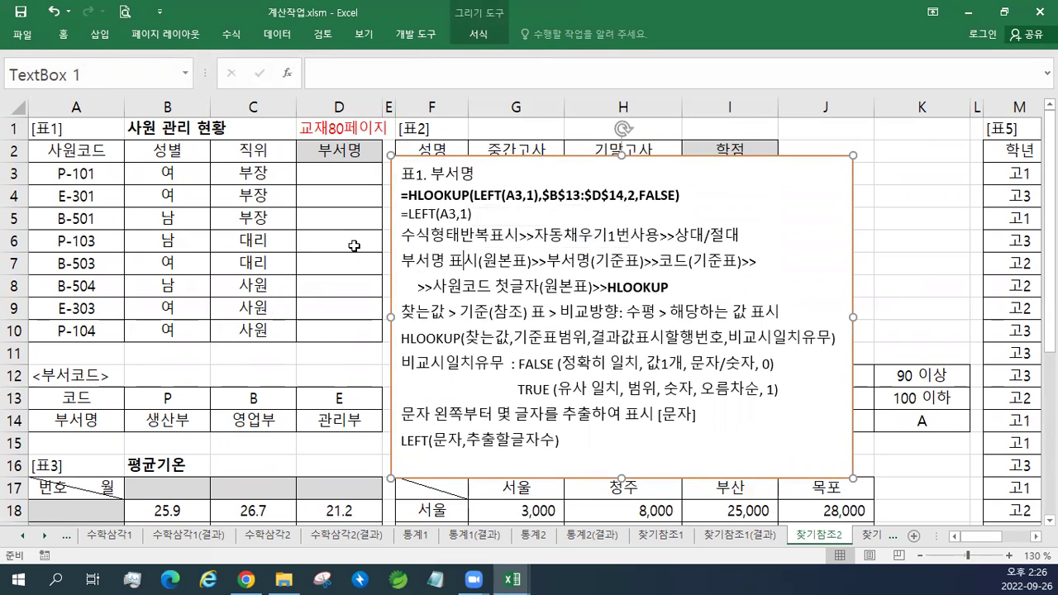
# - Examine how the empty 부서명 column of 표1 relates to the 부서코드 table's 부서명 and 코드 rows and to the 사원코드 column
pyautogui.moveTo(329, 181); pyautogui.dragTo(339, 331)
pyautogui.click(168, 417)
pyautogui.moveTo(169, 418); pyautogui.dragTo(339, 420)
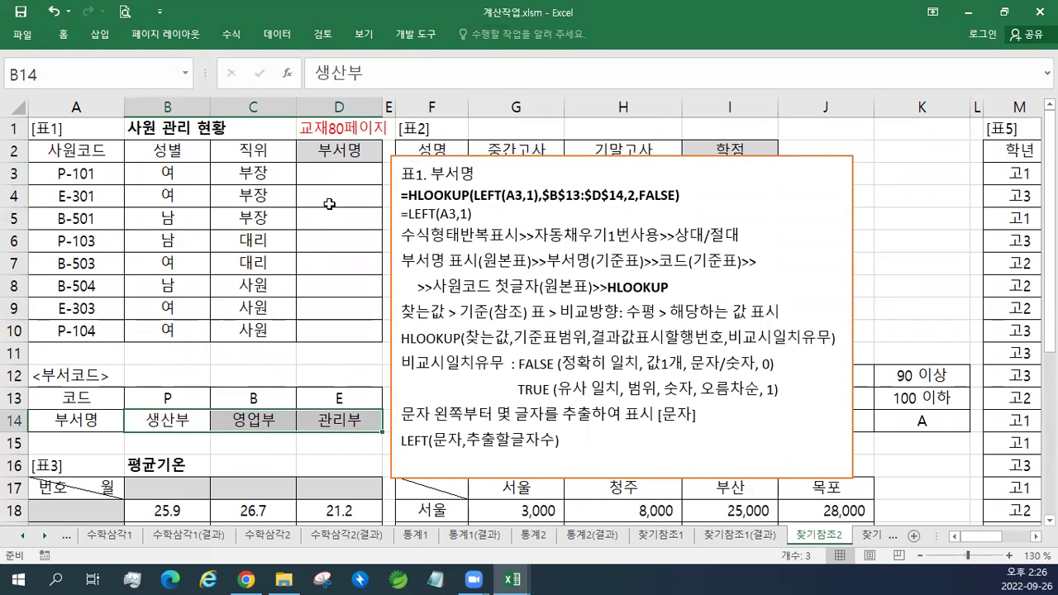
pyautogui.click(169, 397)
pyautogui.press('Right')
pyautogui.press('Right')
pyautogui.click(170, 398)
pyautogui.press('Right')
pyautogui.press('Right')
pyautogui.moveTo(203, 400); pyautogui.dragTo(306, 401)
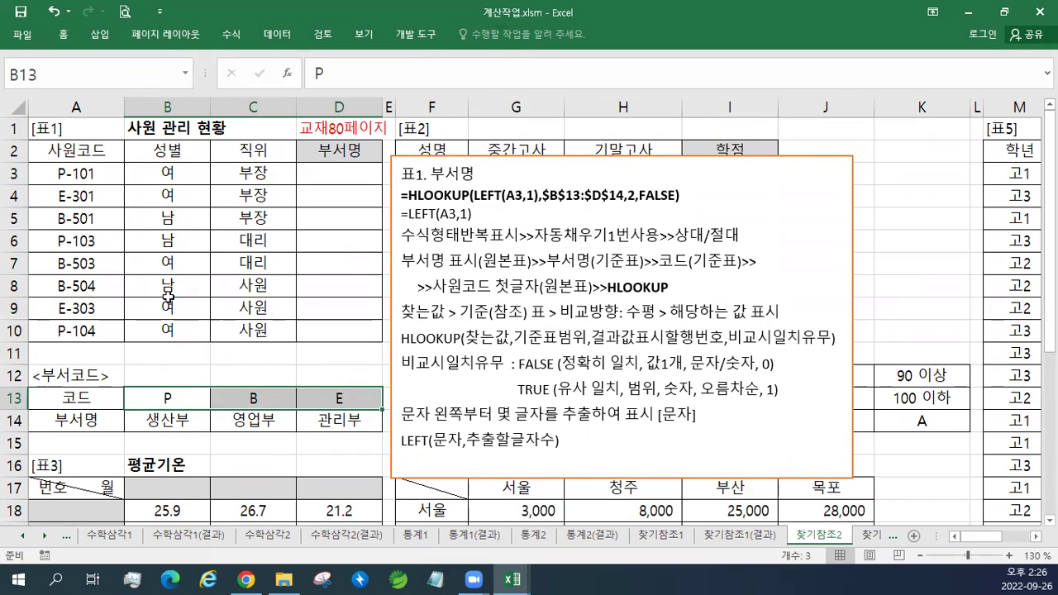
pyautogui.moveTo(104, 176); pyautogui.dragTo(107, 331)
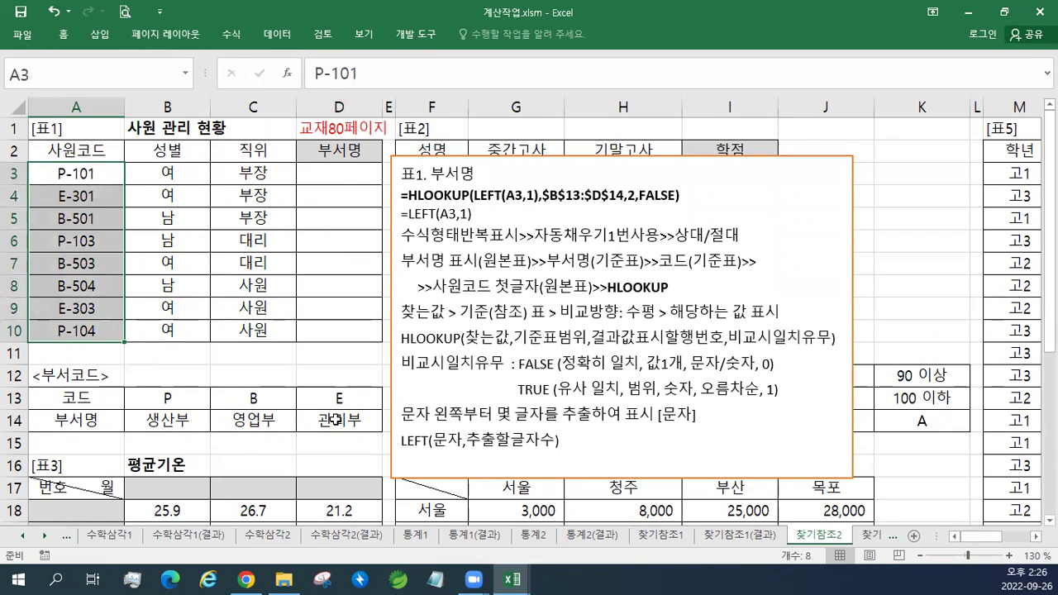
# - Extract each 사원코드's first character by entering =LEFT(A3,1) in D3 and filling it down to D10
pyautogui.click(329, 170)
pyautogui.write('=ㅣㄷㄹ')
pyautogui.press('BackSpace')
pyautogui.press('BackSpace')
pyautogui.press('BackSpace')
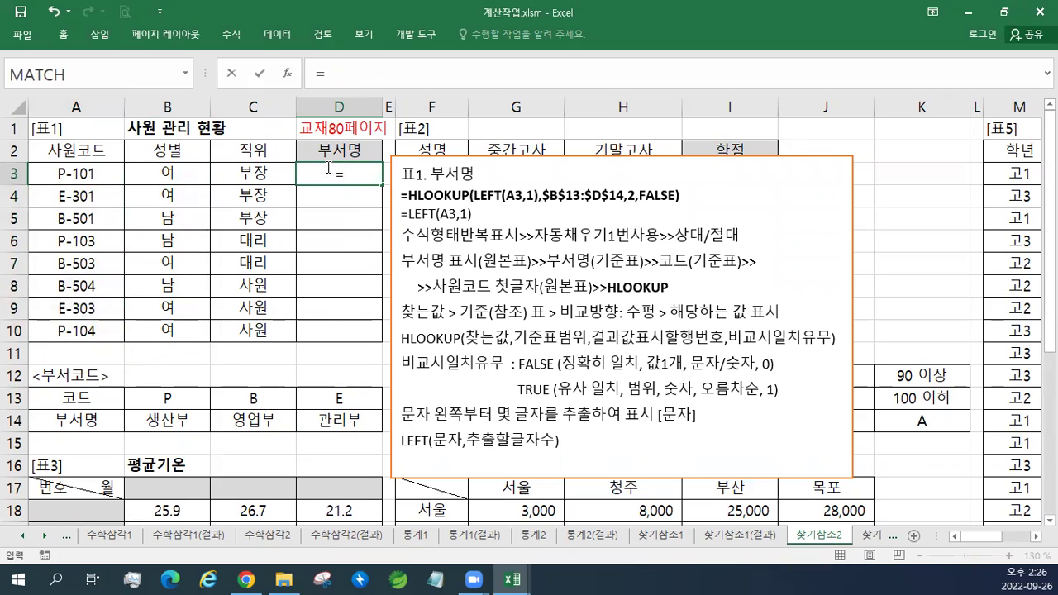
pyautogui.write('LEFT(')
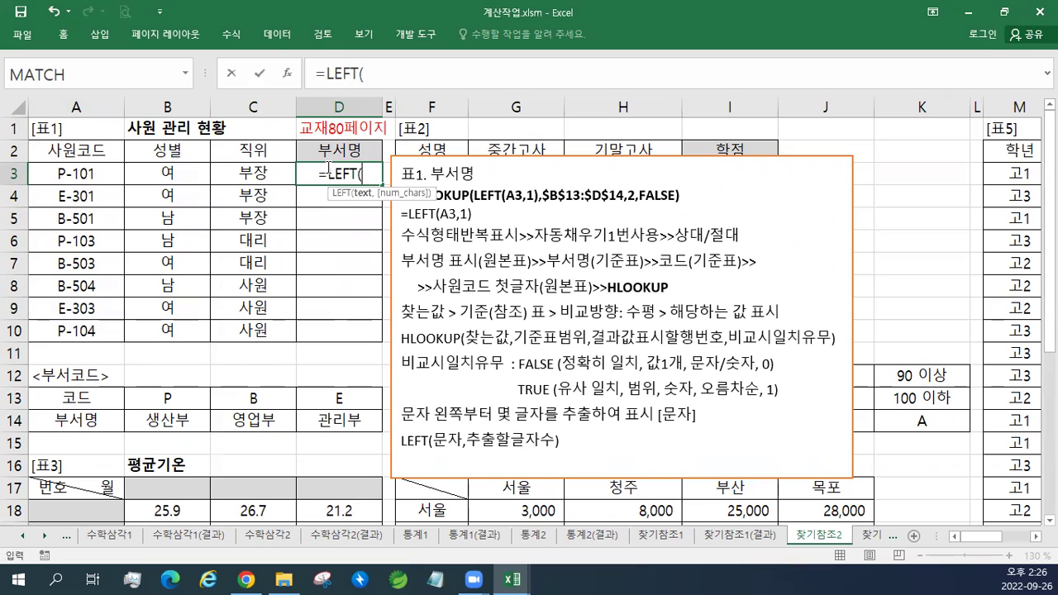
pyautogui.click(105, 173)
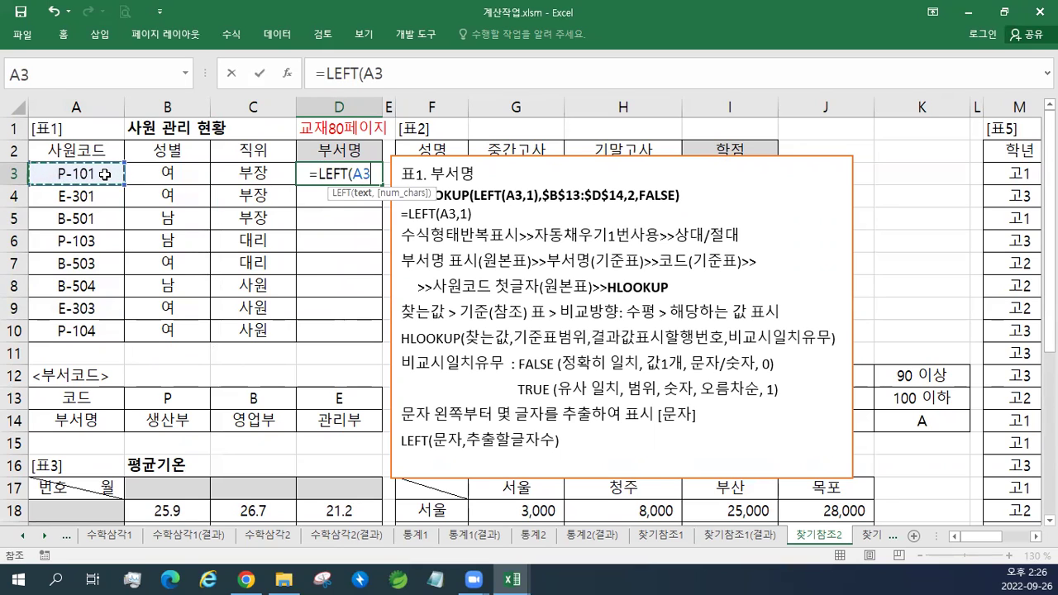
pyautogui.write(',1)')
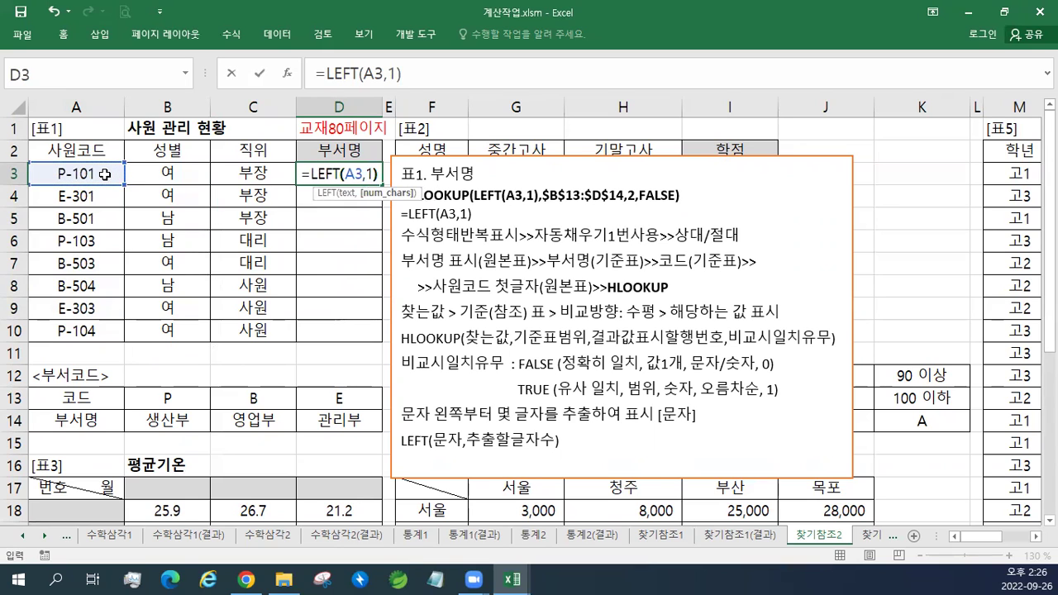
pyautogui.hotkey('ctrl', 'Return')
pyautogui.moveTo(382, 184); pyautogui.dragTo(376, 338)
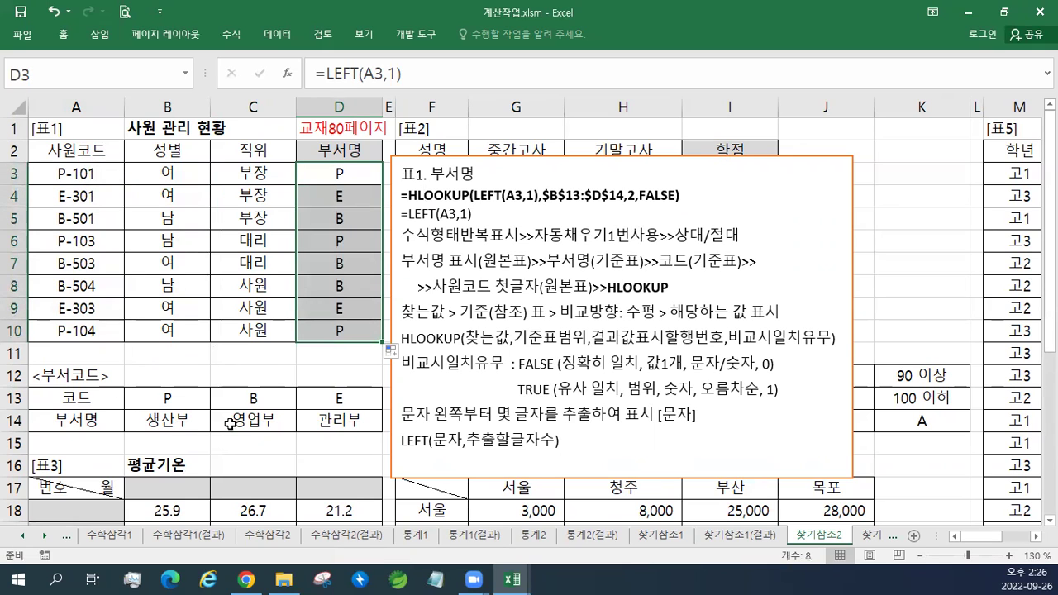
# - Edit the D3 formula so that LEFT(A3,1) becomes the lookup value of an HLOOKUP on the 부서코드 table
pyautogui.moveTo(176, 401); pyautogui.dragTo(336, 398)
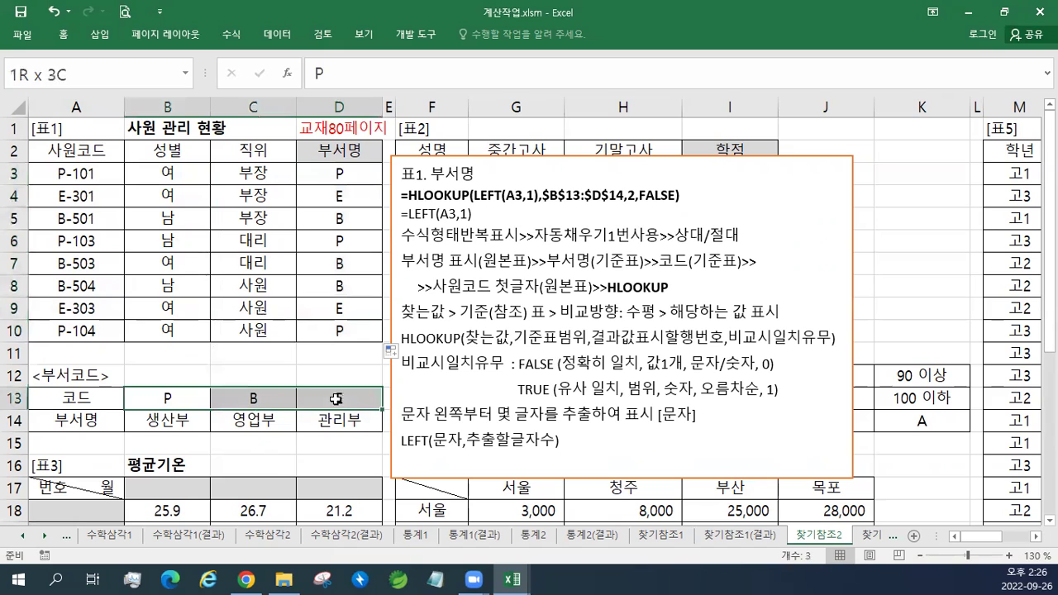
pyautogui.moveTo(181, 422); pyautogui.dragTo(357, 418)
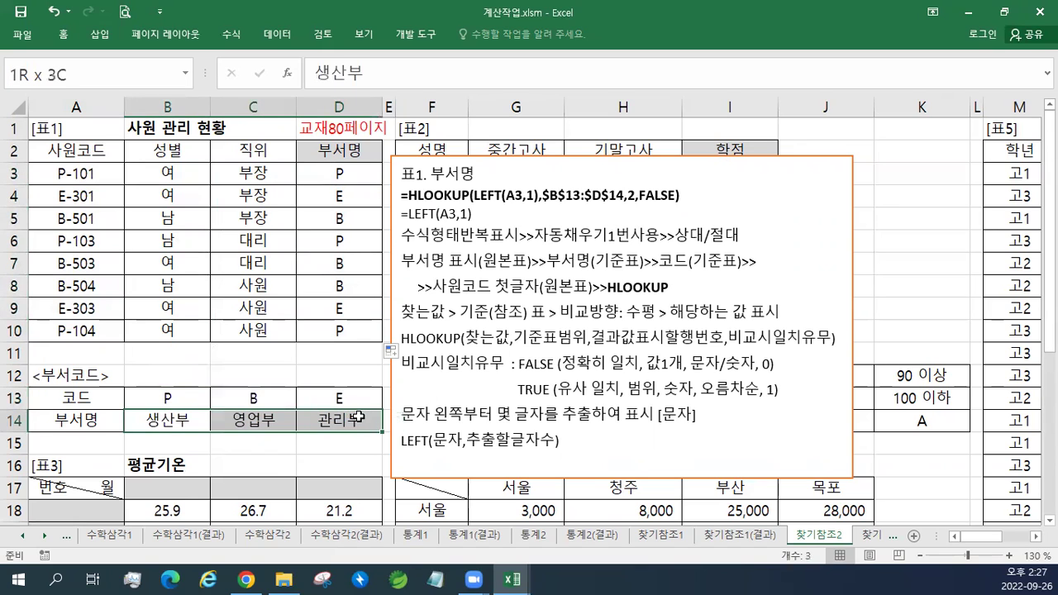
pyautogui.doubleClick(354, 175)
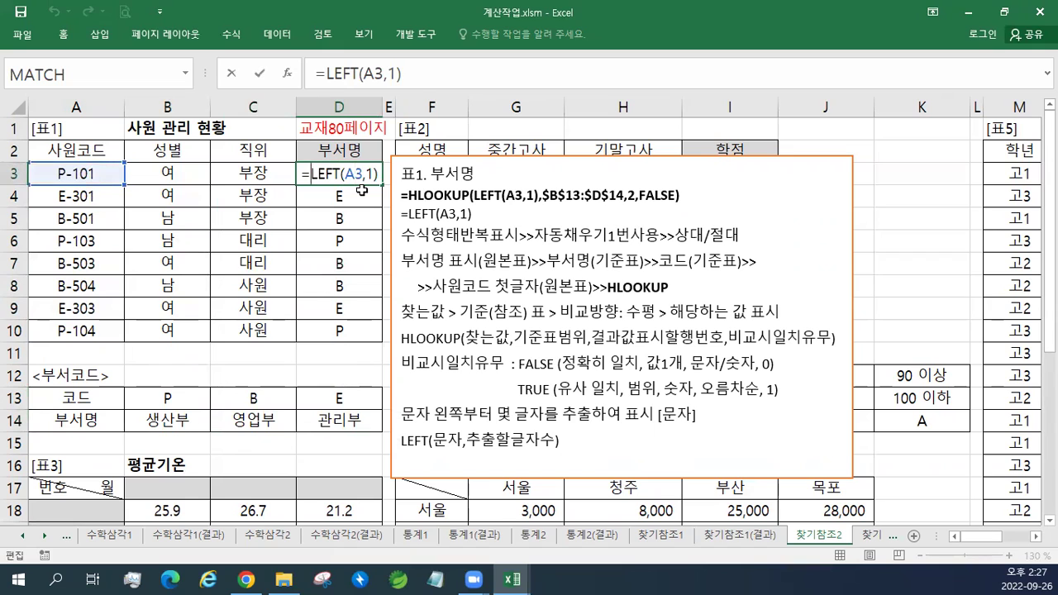
pyautogui.write('V')
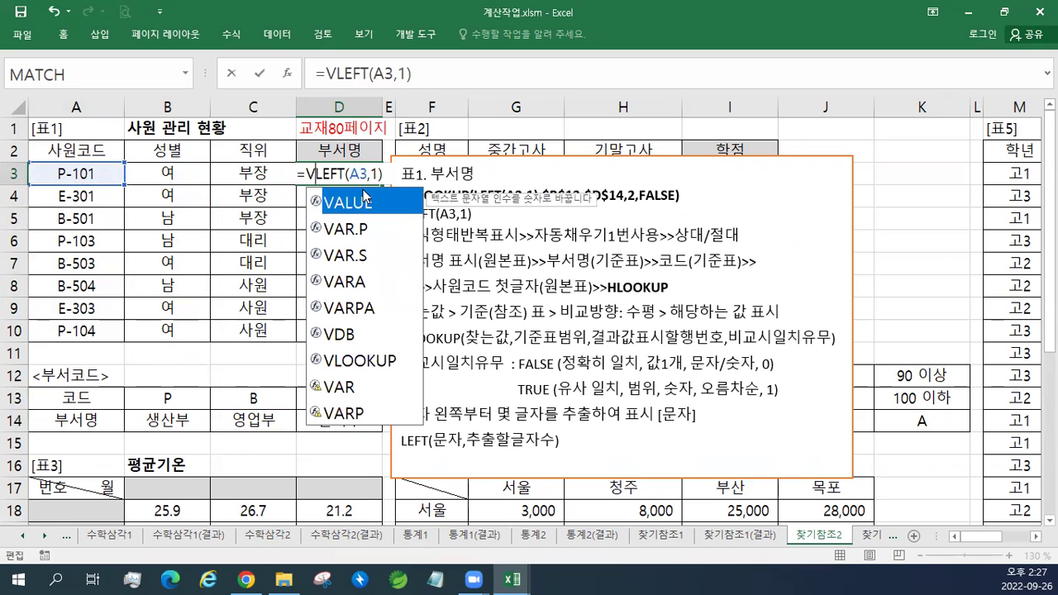
pyautogui.press('BackSpace')
pyautogui.write('\\')
pyautogui.press('BackSpace')
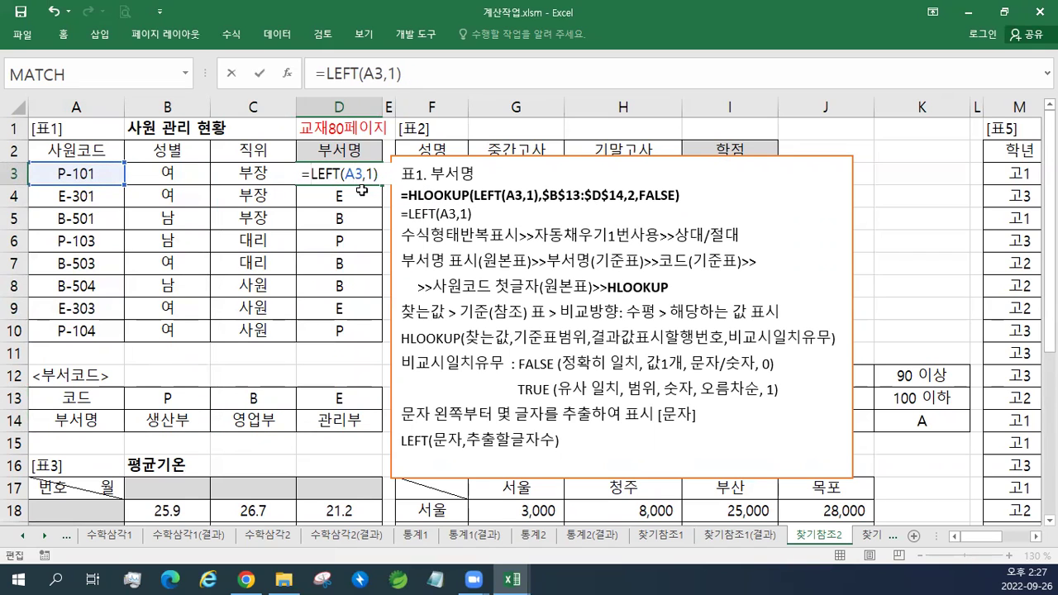
pyautogui.write('HLOOKUP')
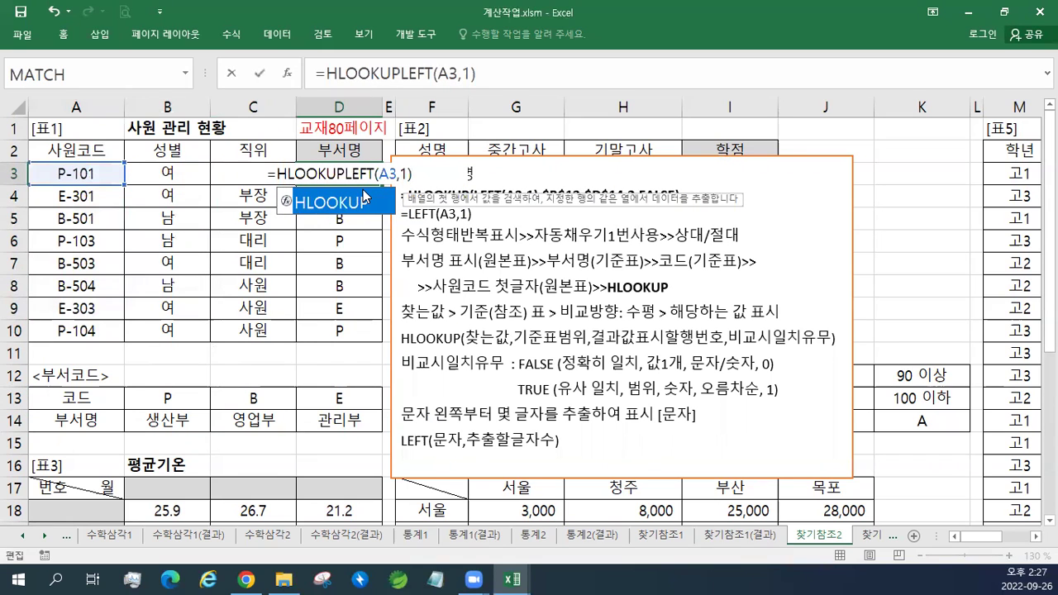
pyautogui.write('(')
pyautogui.moveTo(354, 173); pyautogui.dragTo(411, 174)
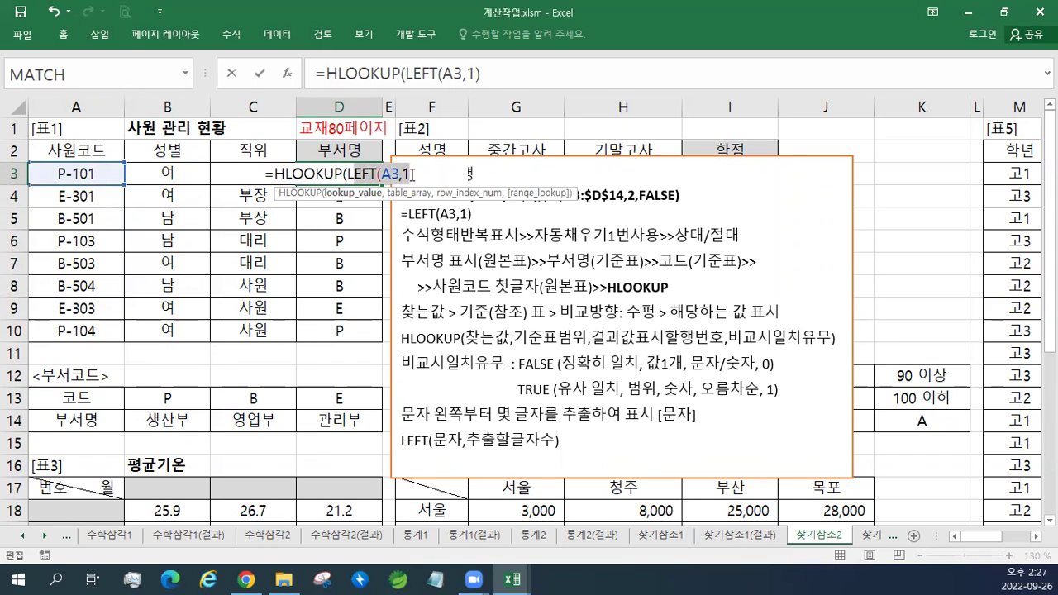
pyautogui.click(421, 174)
pyautogui.write(',')
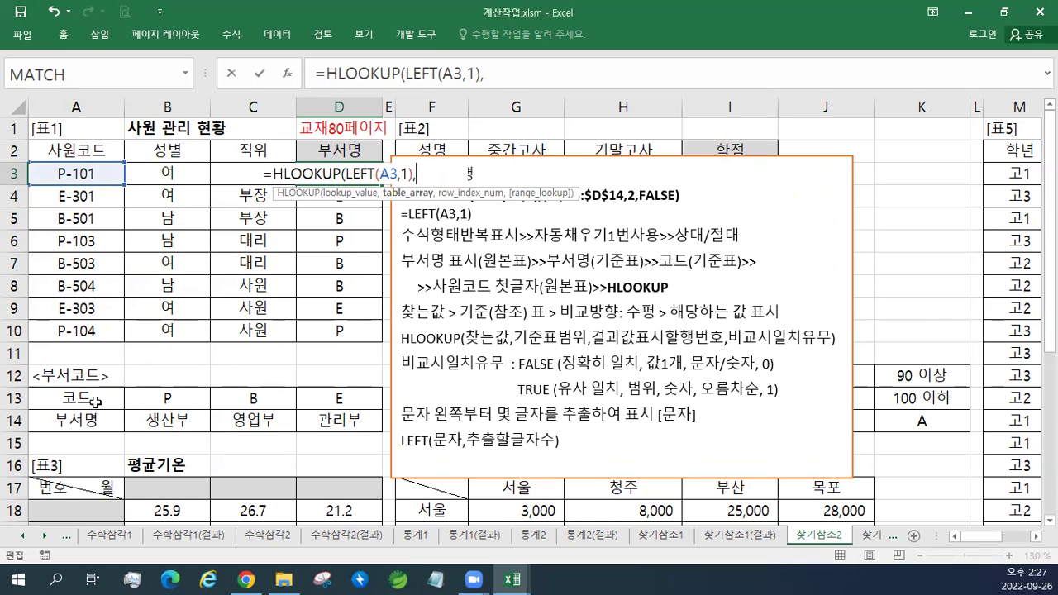
# - Give the HLOOKUP the absolute table range $B$13:$D$14 and row number 2
pyautogui.moveTo(191, 407); pyautogui.dragTo(365, 420)
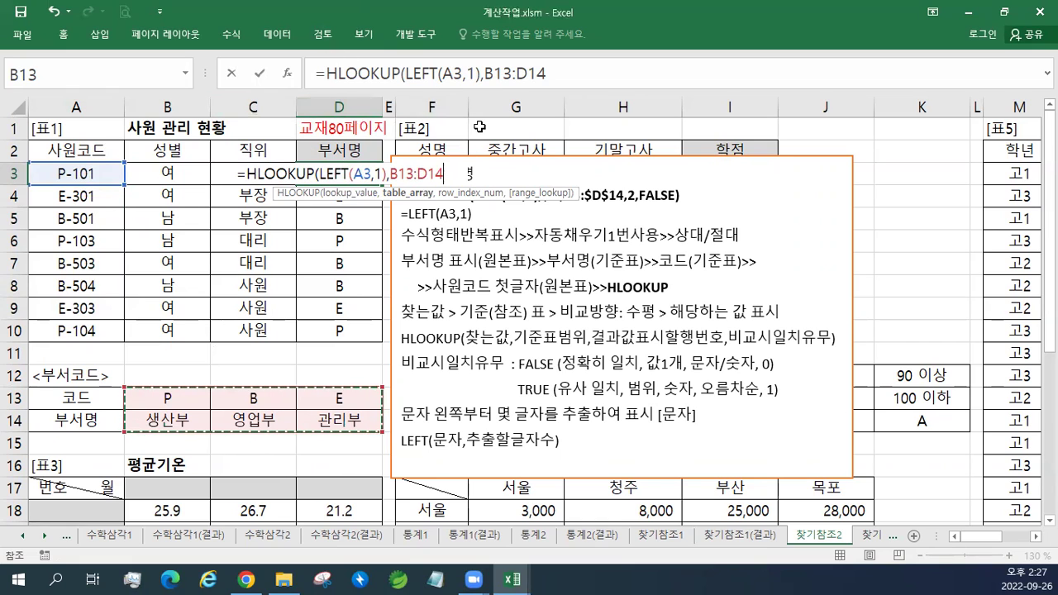
pyautogui.press('F4')
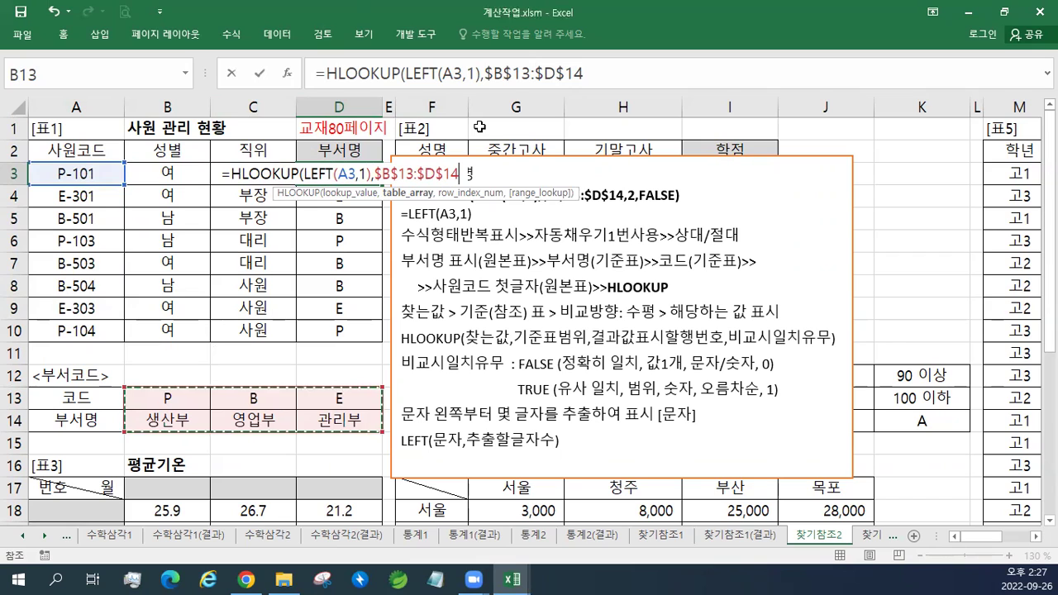
pyautogui.write(',')
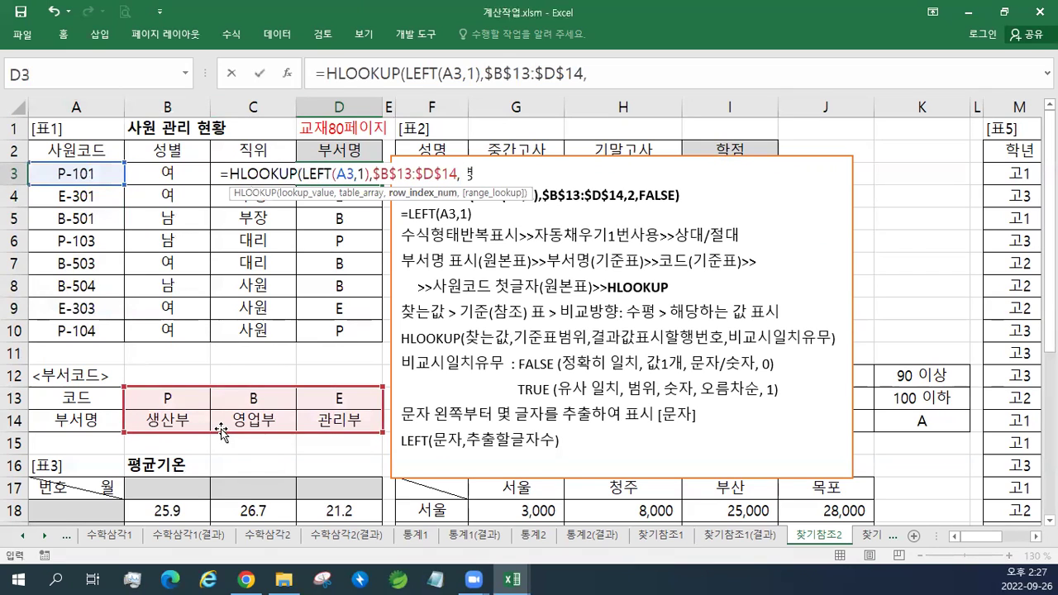
pyautogui.write('2,')
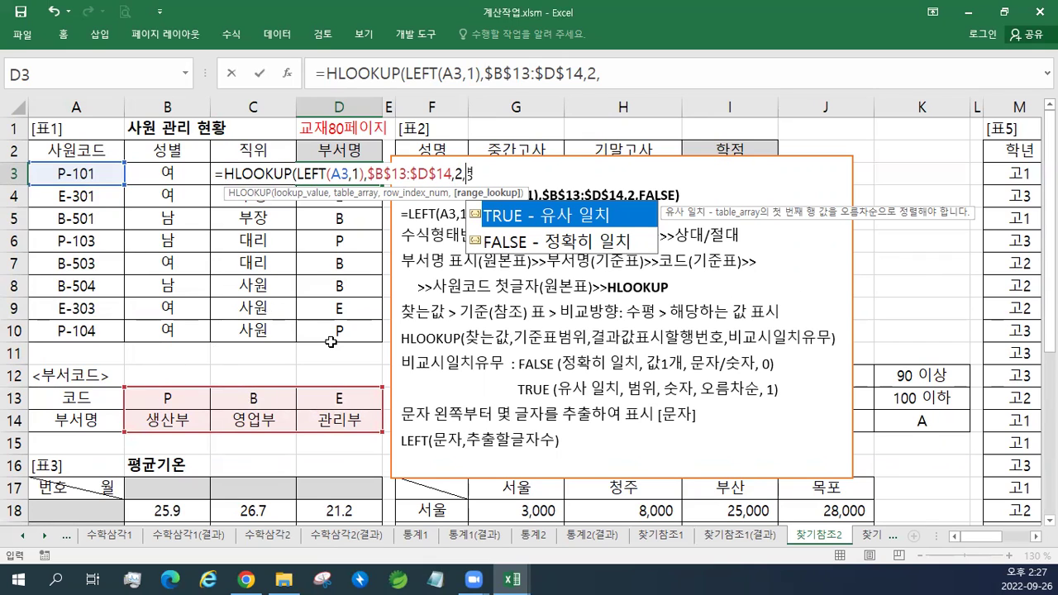
# - Finish the D3 HLOOKUP with FALSE for exact matching and fill the formula down to D10
pyautogui.write('FASEL')
pyautogui.press('BackSpace')
pyautogui.press('BackSpace')
pyautogui.press('BackSpace')
pyautogui.write('LSE')
pyautogui.press('Escape')
pyautogui.press('Return')
pyautogui.press('Up')
pyautogui.moveTo(382, 183); pyautogui.dragTo(379, 343)
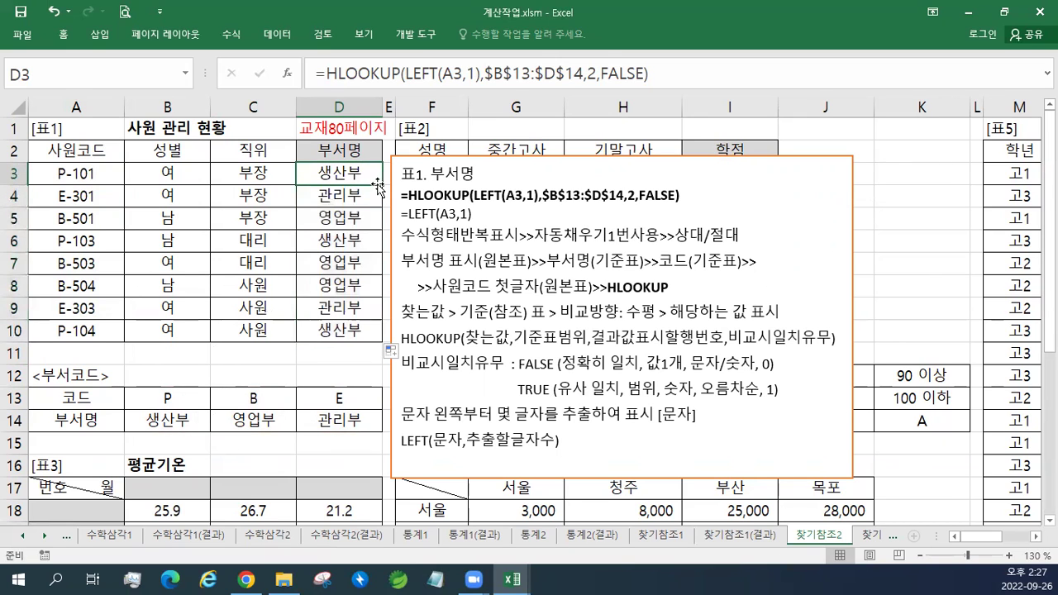
# - Enlarge the HLOOKUP and =LEFT(A3,1) formula lines in the notes text box by three font-size increments
pyautogui.moveTo(478, 217); pyautogui.dragTo(385, 199)
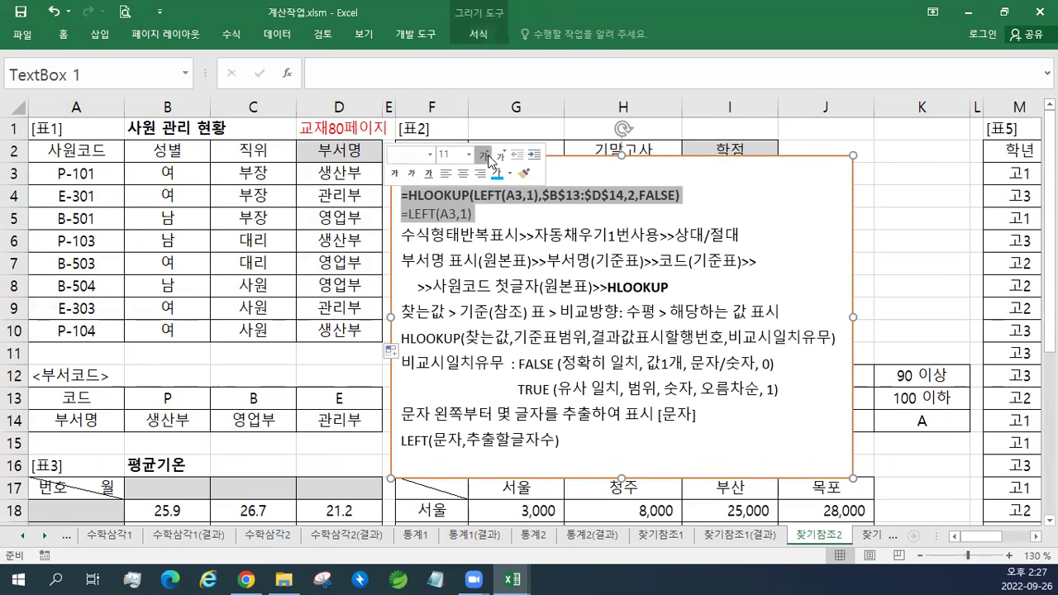
pyautogui.click(483, 155)
pyautogui.click(484, 154)
pyautogui.click(484, 155)
pyautogui.click(364, 174)
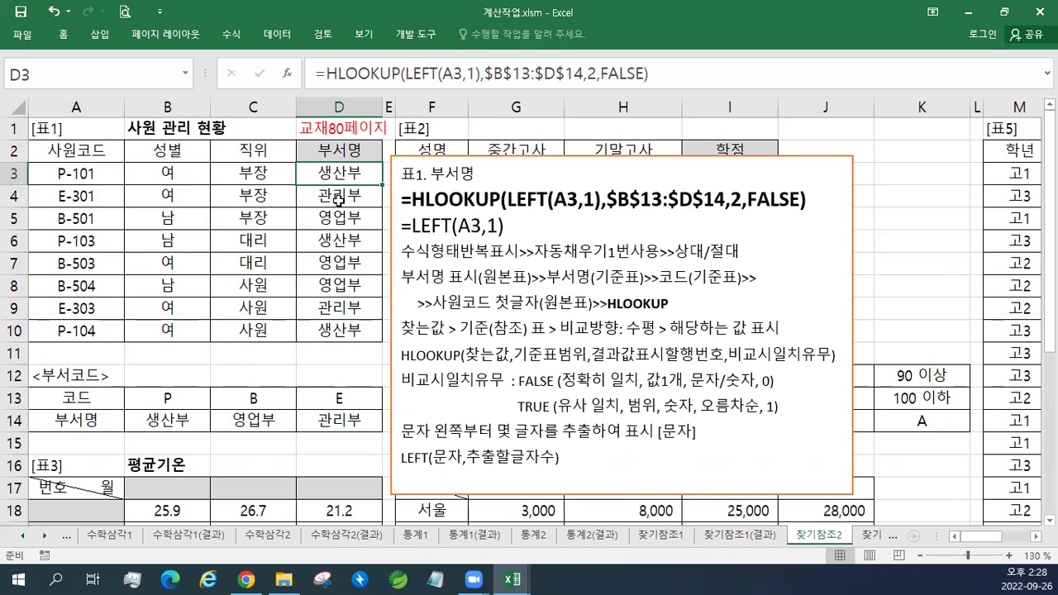
# - Move the notes text box off 표2 so that it starts near column M, just above row 2
pyautogui.click(519, 158)
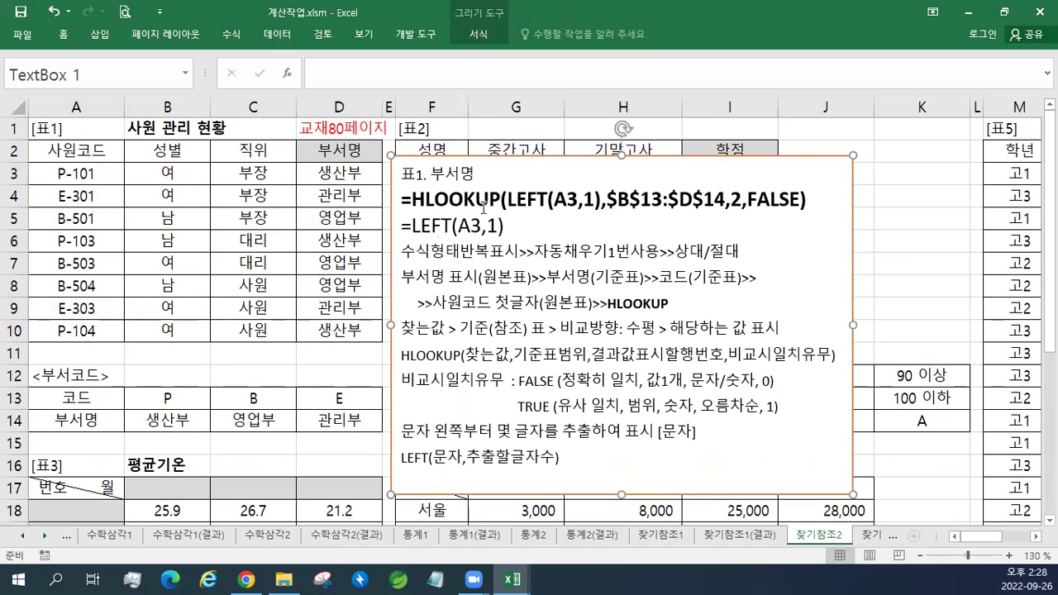
pyautogui.moveTo(544, 157); pyautogui.dragTo(778, 153)
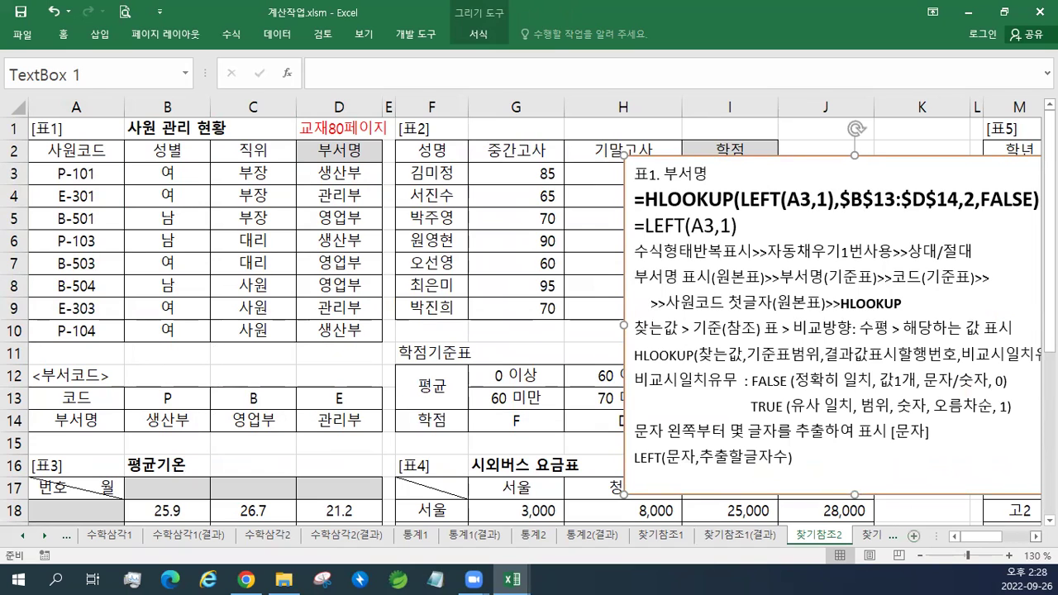
pyautogui.click(1036, 535)
pyautogui.hscroll(4, 990, 486)
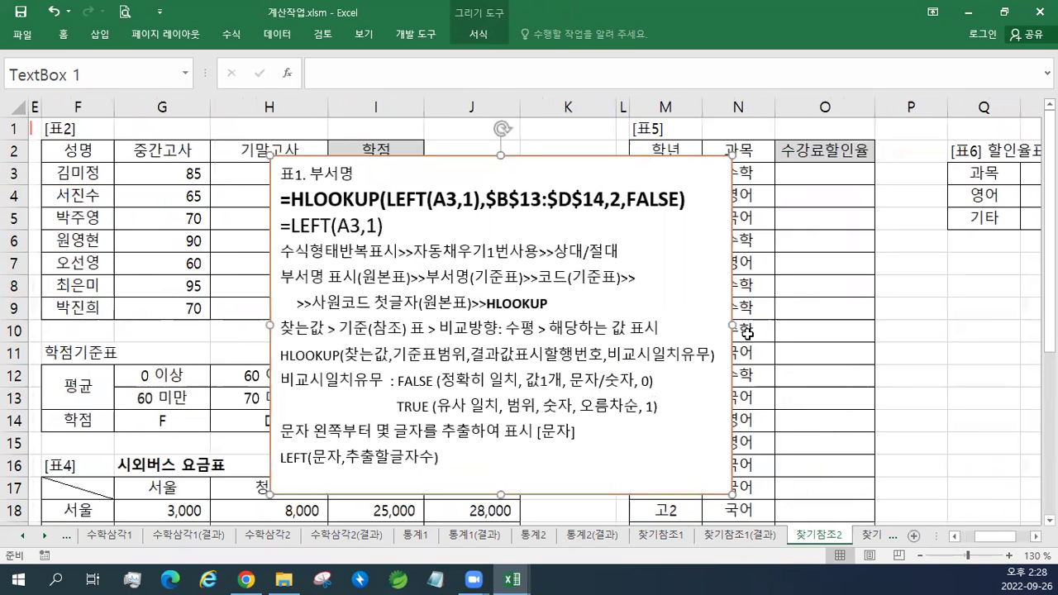
pyautogui.moveTo(462, 159); pyautogui.dragTo(810, 134)
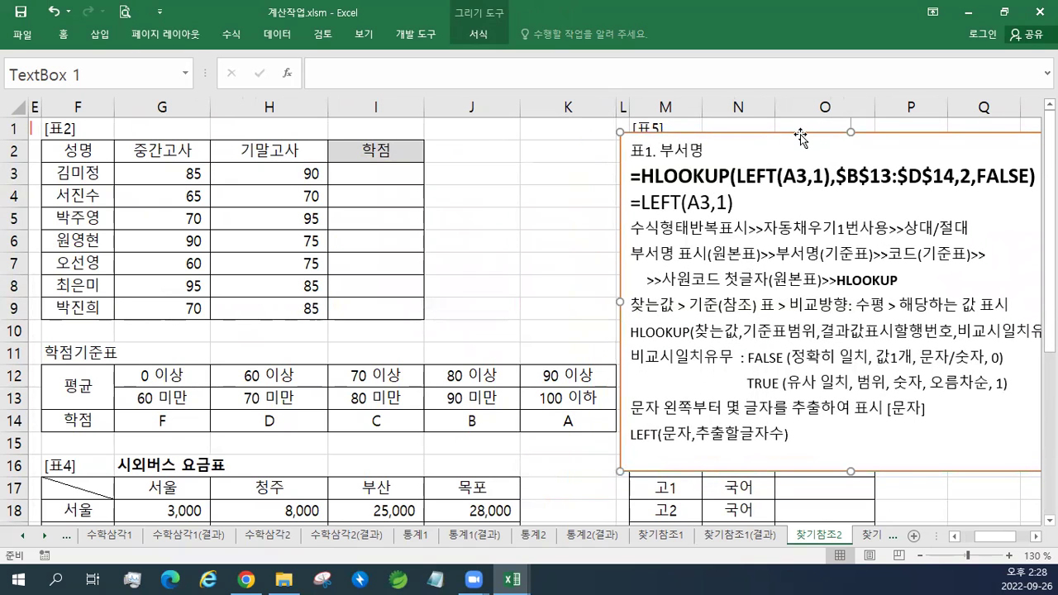
# - Add two blank lines above the 표1. 부서명 heading in the notes text box and paste the copied notes there
pyautogui.click(634, 148)
pyautogui.press('Return')
pyautogui.press('Up')
pyautogui.press('Return')
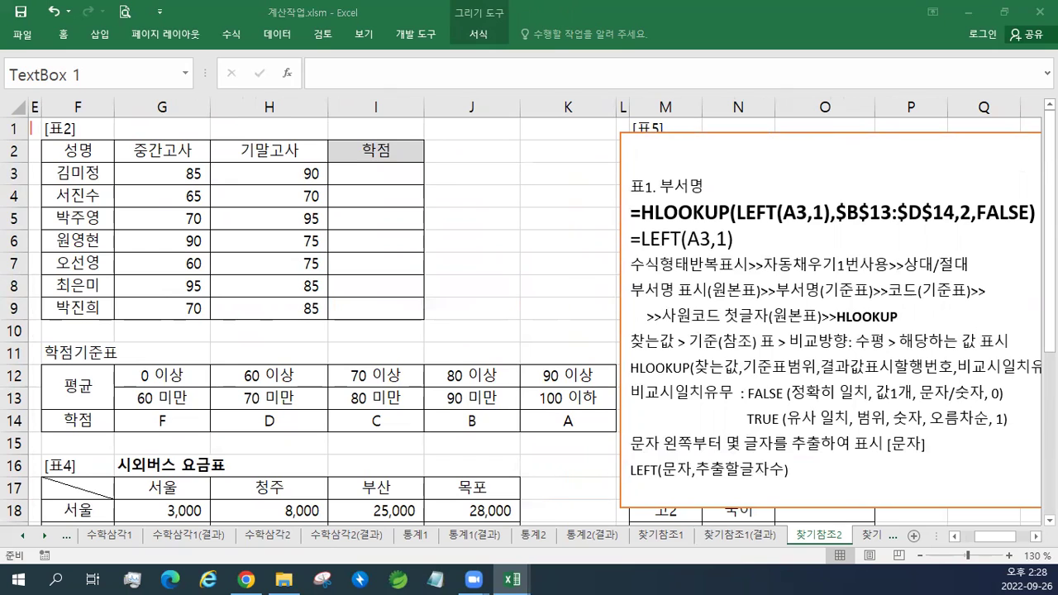
pyautogui.click(658, 153)
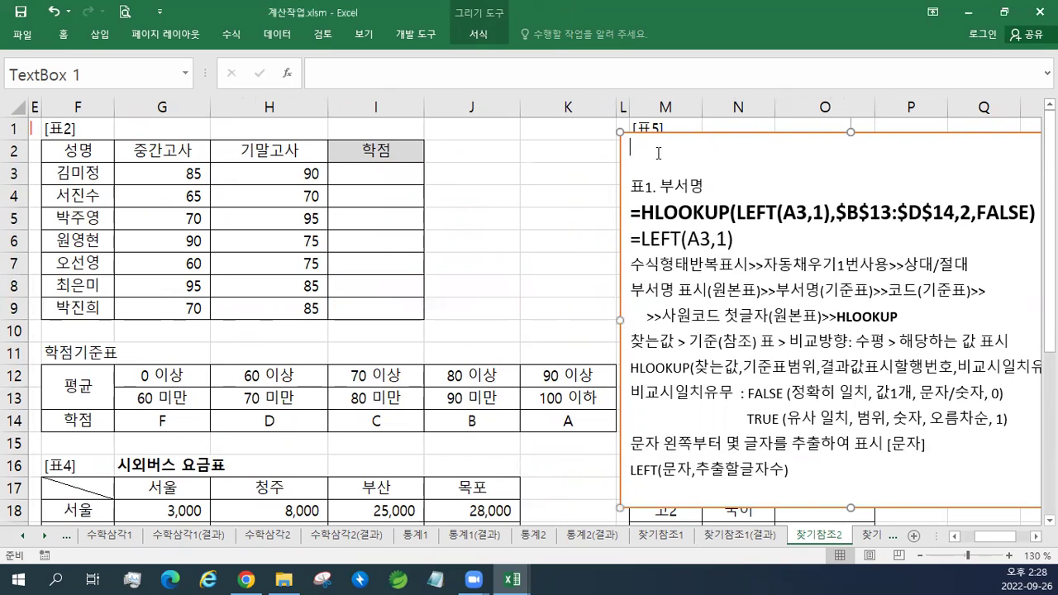
pyautogui.rightClick(658, 153)
pyautogui.click(696, 223)
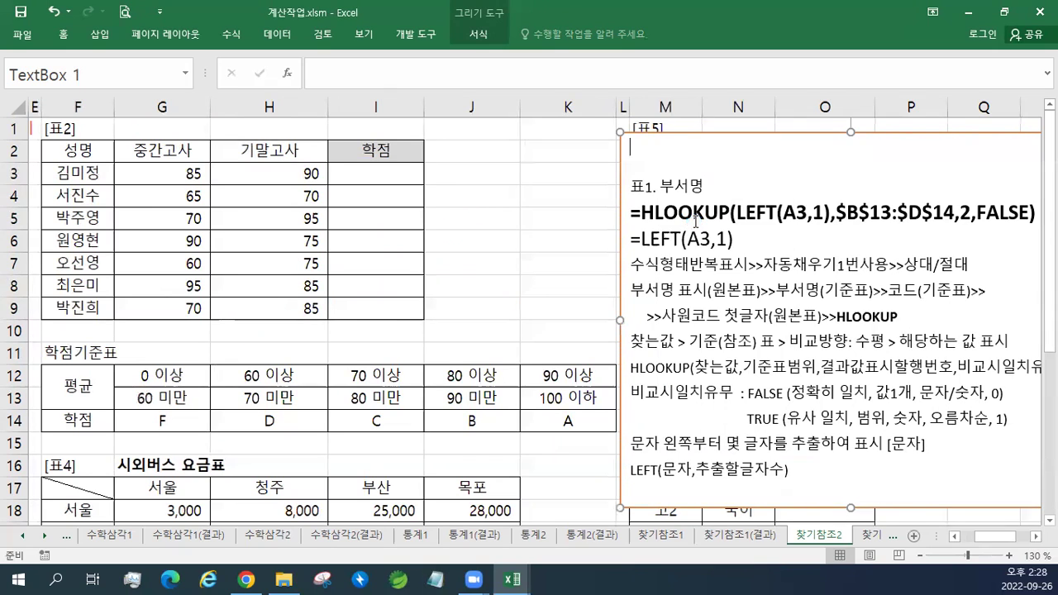